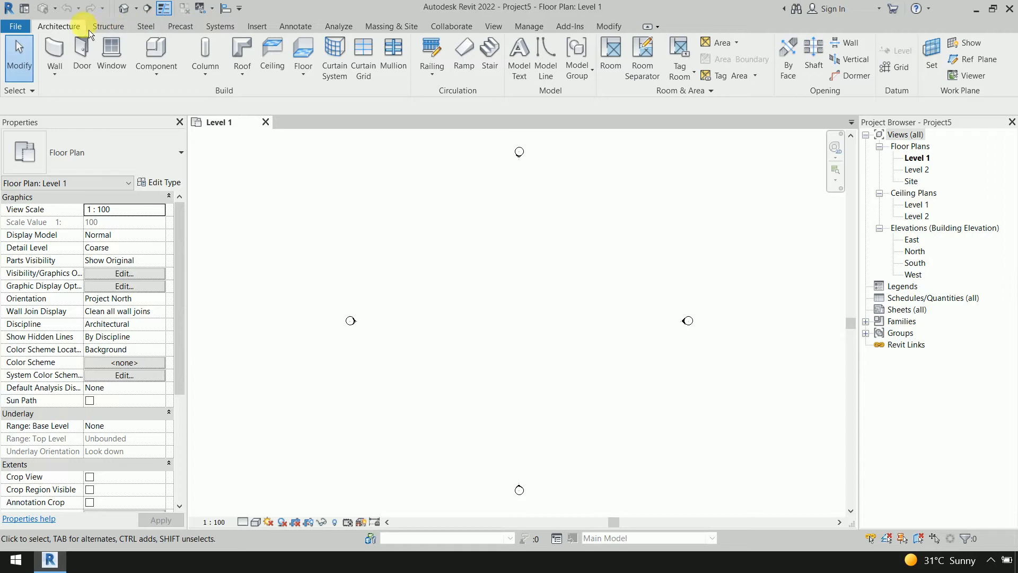
# Open the South elevation view showing the existing levels.
pyautogui.click(396, 33)
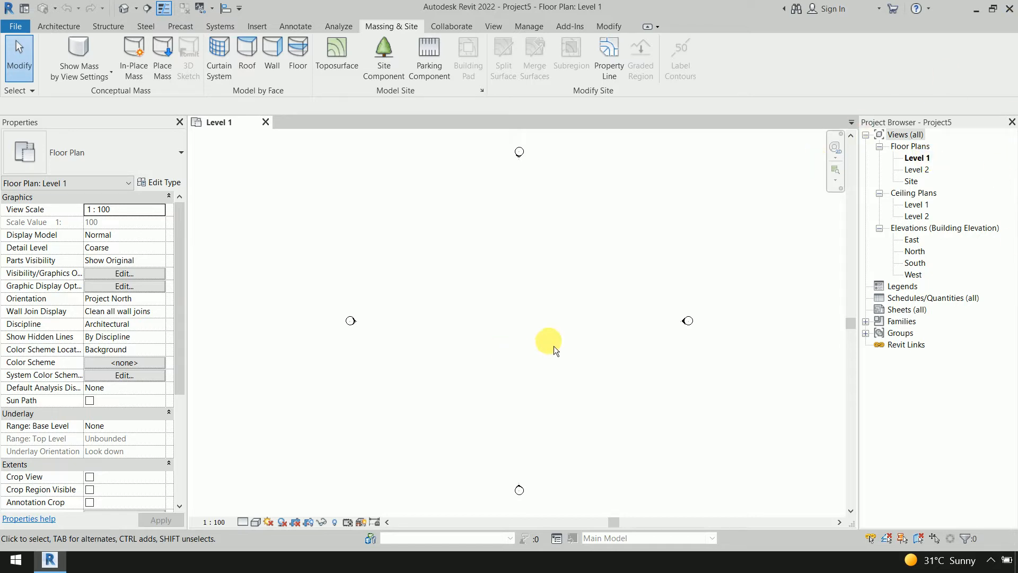
pyautogui.doubleClick(916, 265)
pyautogui.scroll(-1, 614, 352)
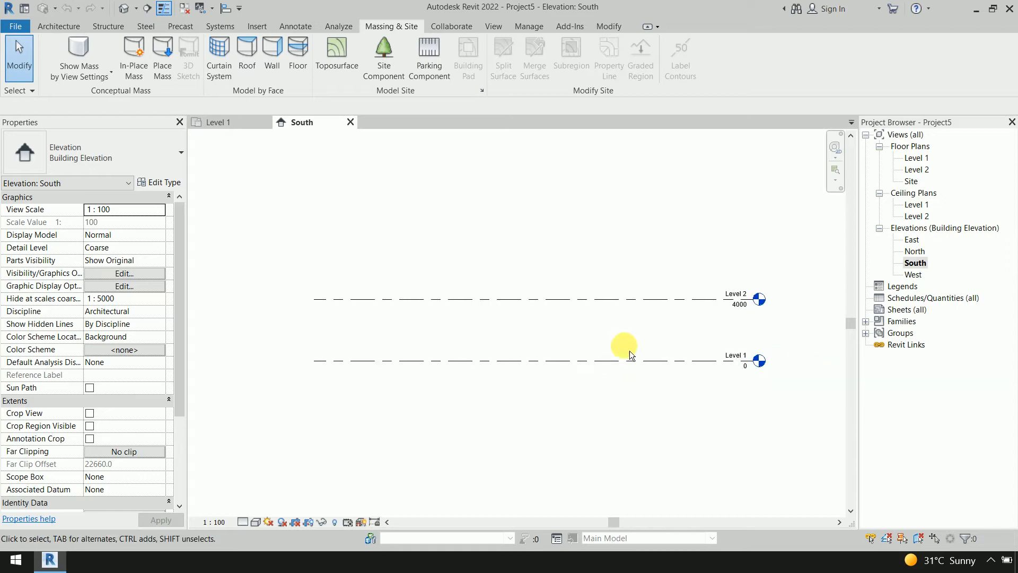
pyautogui.moveTo(650, 343); pyautogui.dragTo(669, 395, button='middle')
pyautogui.scroll(1, 519, 409)
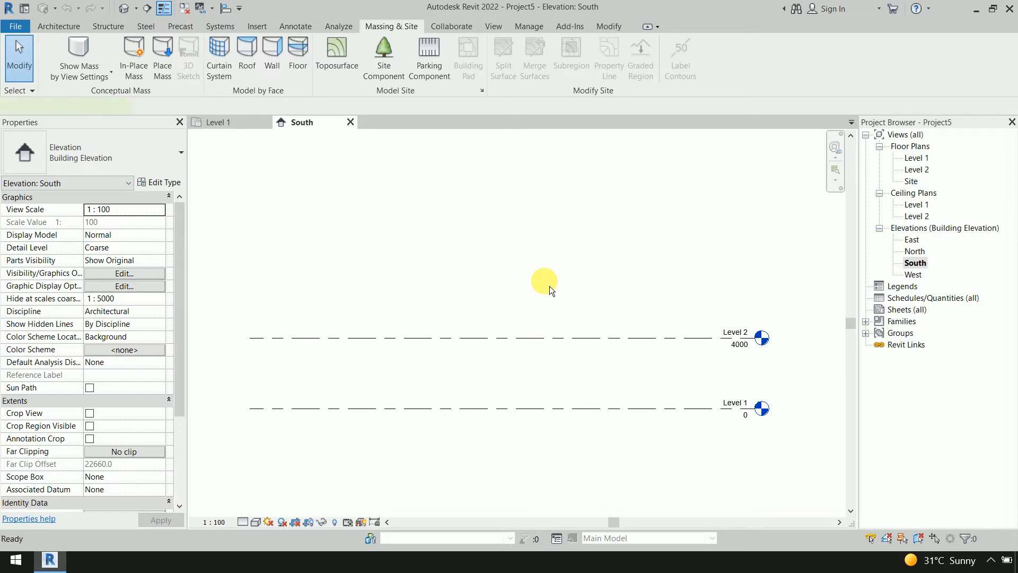
# Start placing levels by picking lines, creating only ceiling and floor plan views for them.
pyautogui.press('l')
pyautogui.press('l')
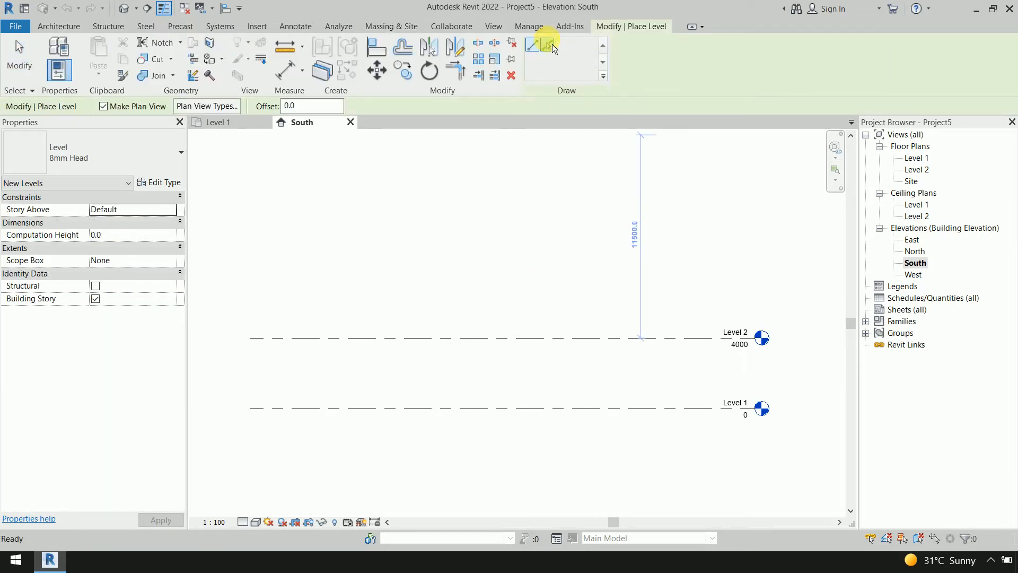
pyautogui.click(549, 47)
pyautogui.click(236, 110)
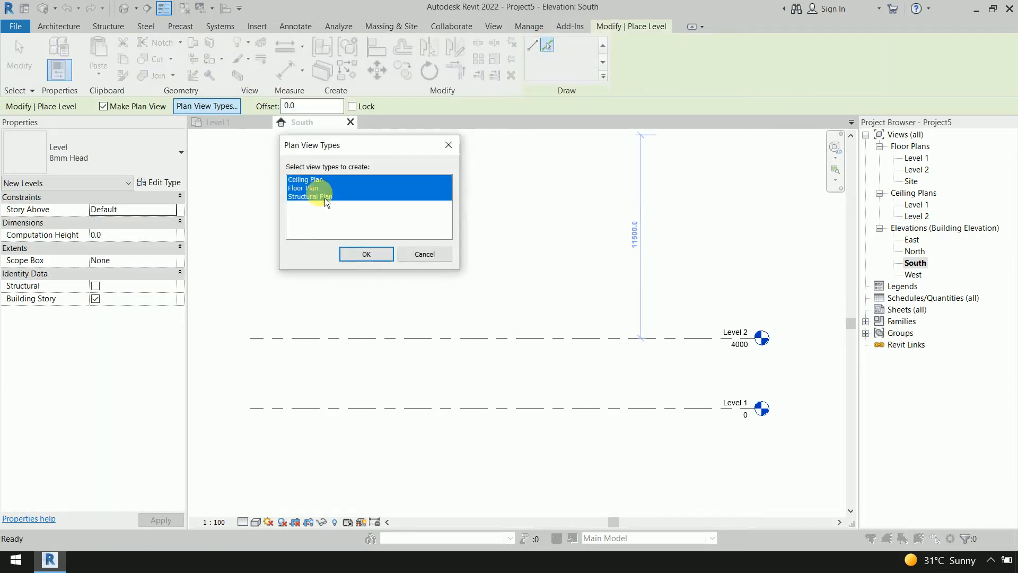
pyautogui.click(331, 199)
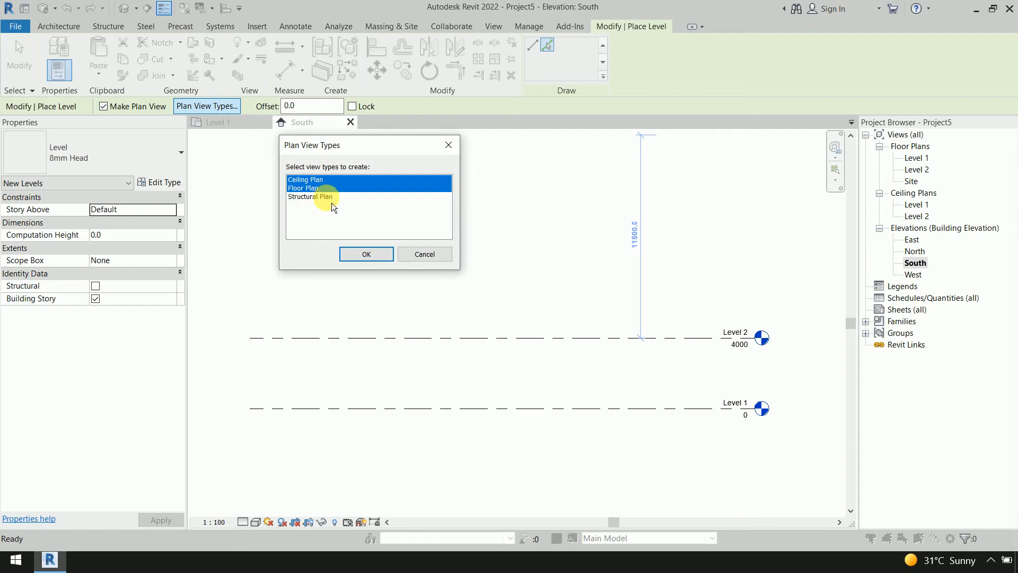
pyautogui.click(365, 253)
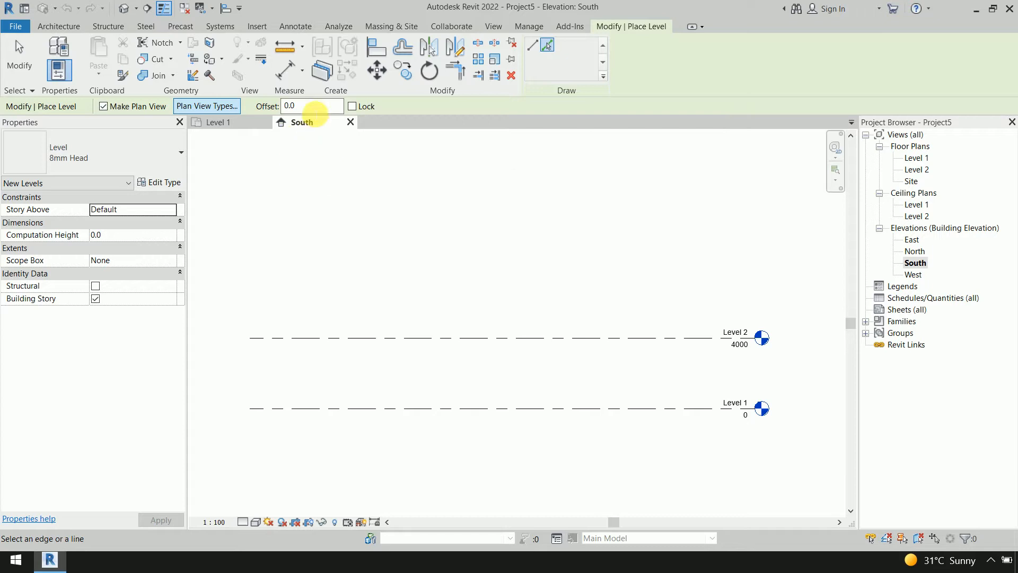
# Add seven levels above Level 2, each offset 4000 from the one below, up to elevation 32000.
pyautogui.doubleClick(315, 110)
pyautogui.write('4000')
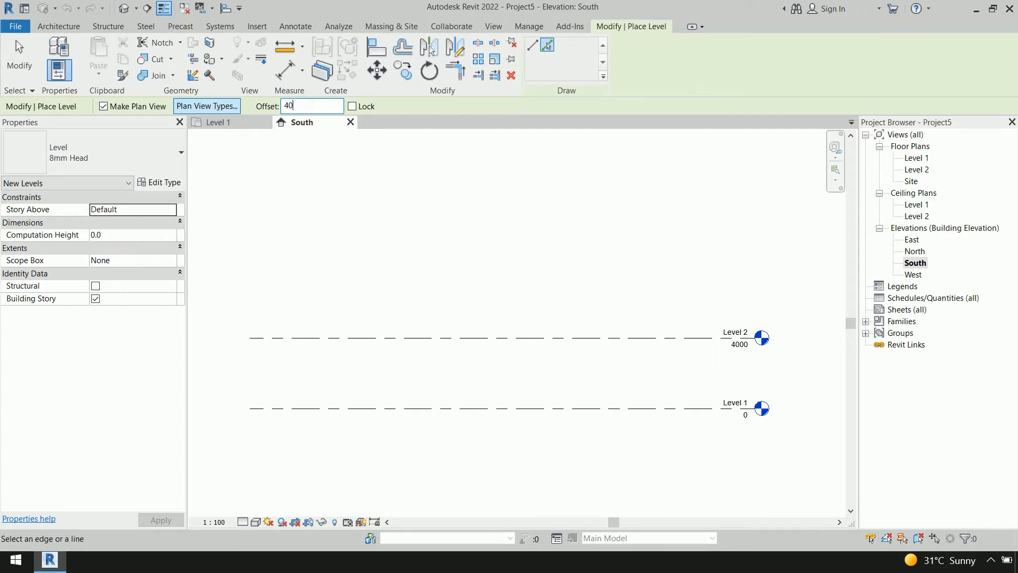
pyautogui.press('Return')
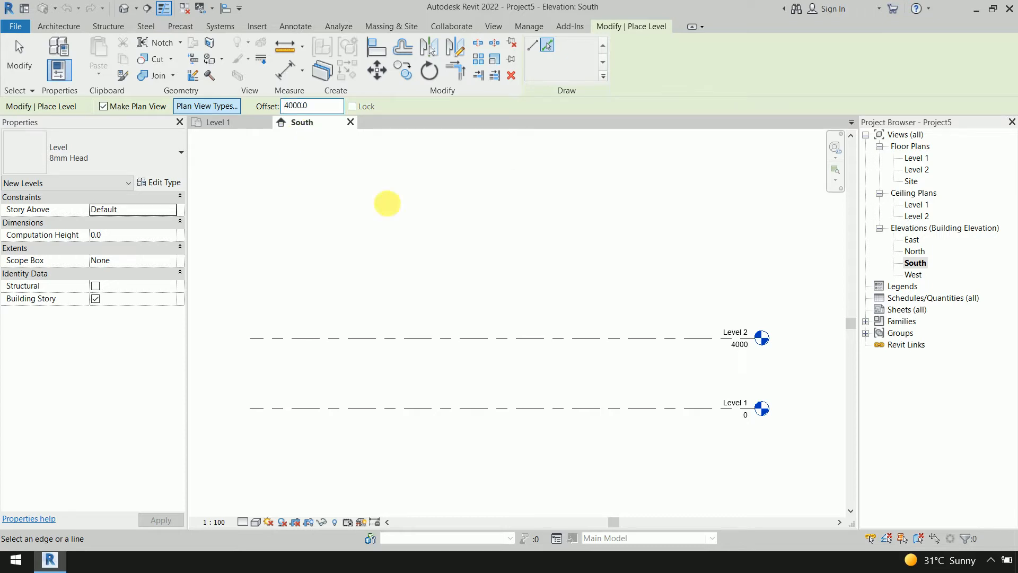
pyautogui.click(518, 337)
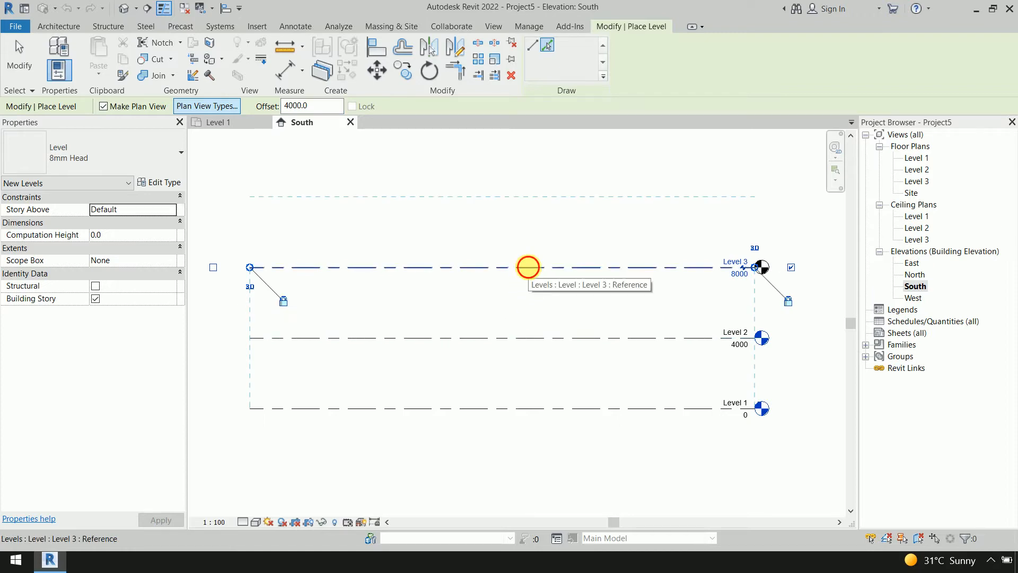
pyautogui.click(530, 266)
pyautogui.click(533, 196)
pyautogui.scroll(-3, 536, 198)
pyautogui.moveTo(540, 200); pyautogui.dragTo(484, 320, button='middle')
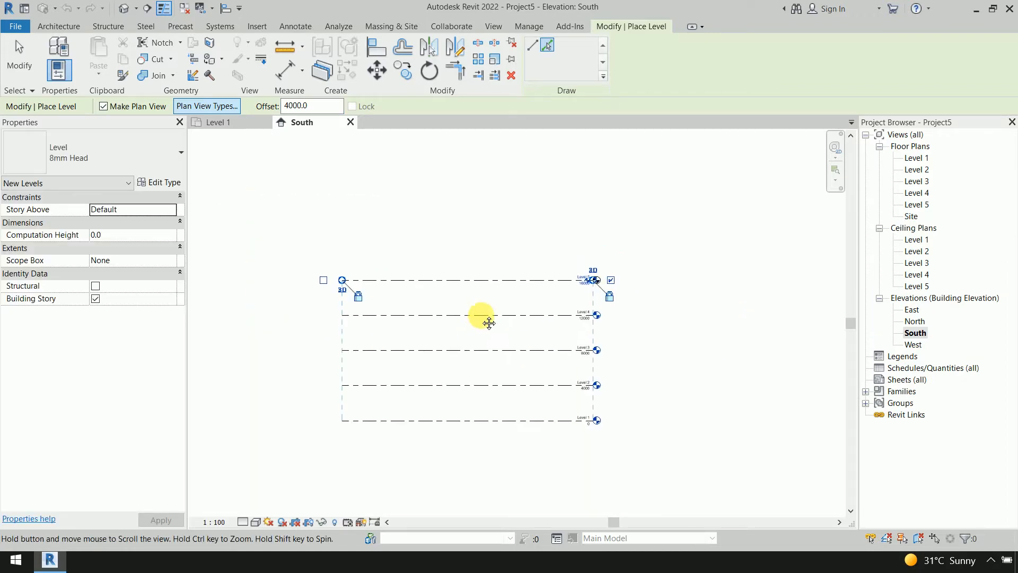
pyautogui.click(477, 286)
pyautogui.click(475, 250)
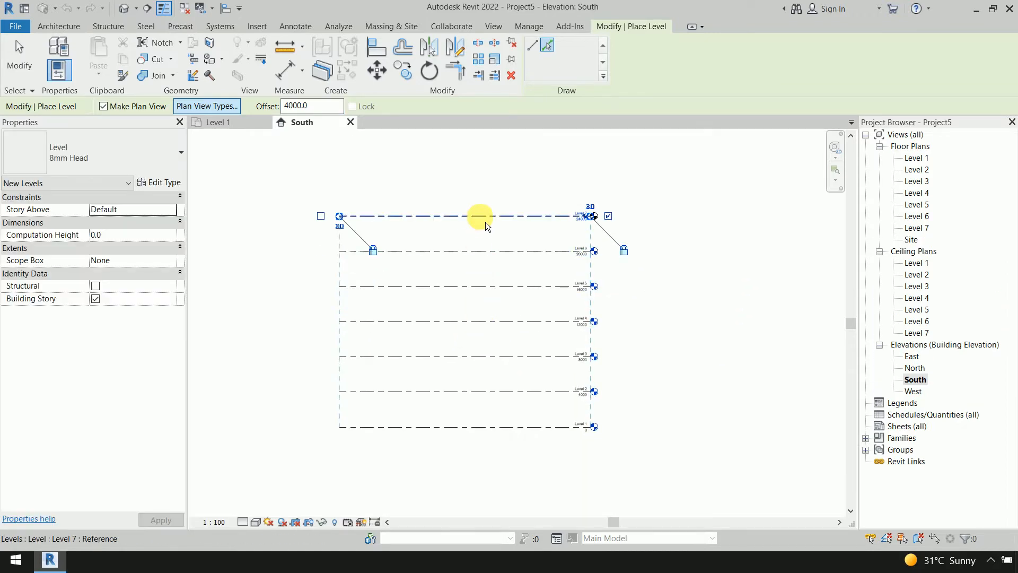
pyautogui.click(480, 216)
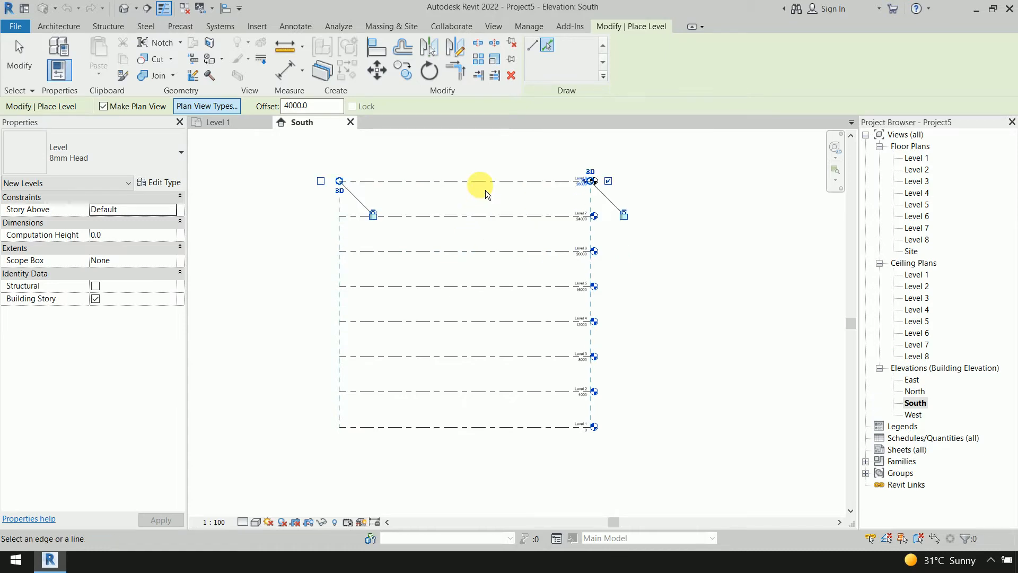
pyautogui.rightClick(690, 223)
pyautogui.rightClick(699, 226)
pyautogui.click(716, 233)
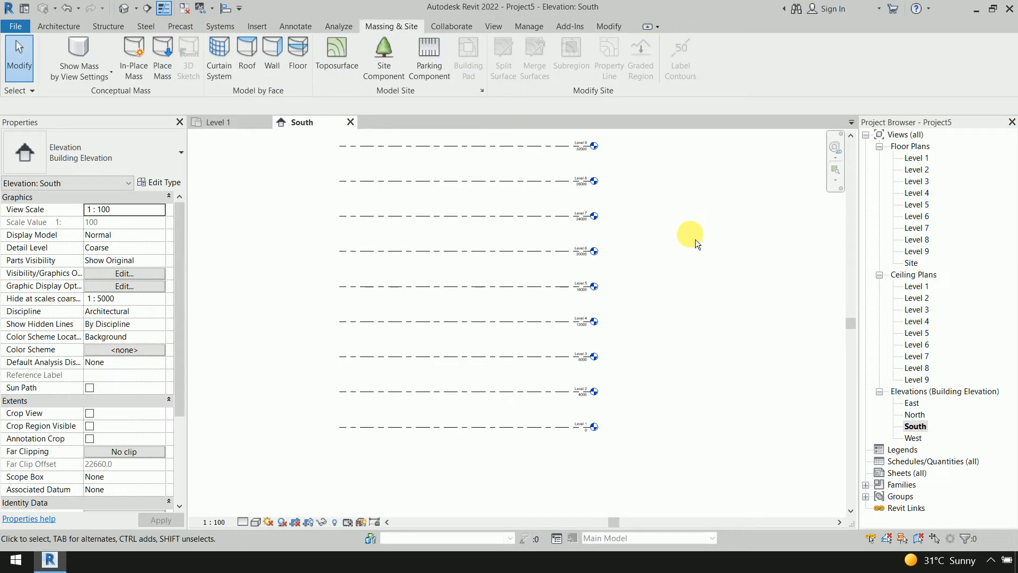
pyautogui.moveTo(686, 227); pyautogui.dragTo(688, 255, button='middle')
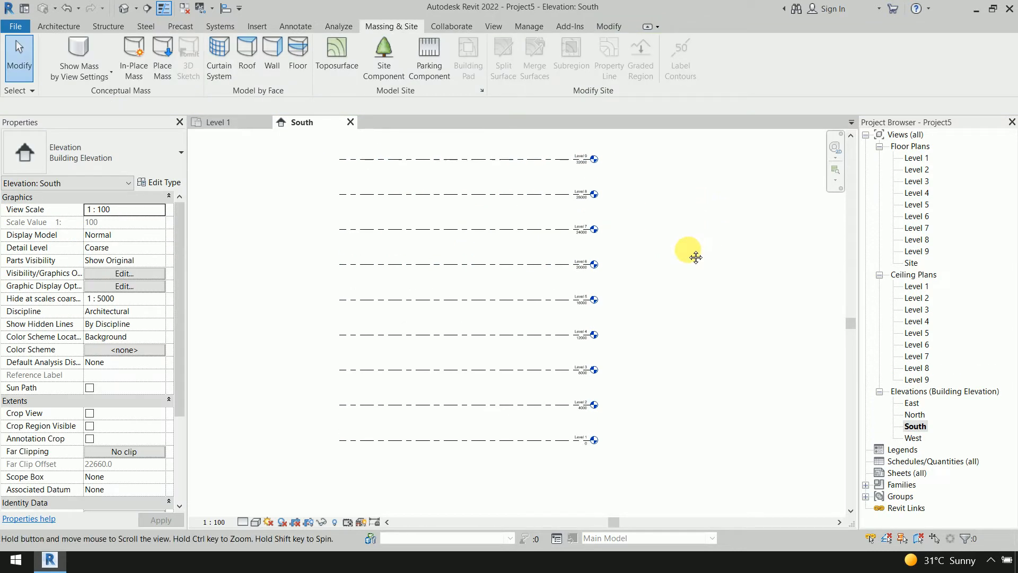
# Create an in-place mass named Mass 1 in the Level 1 floor plan.
pyautogui.doubleClick(916, 157)
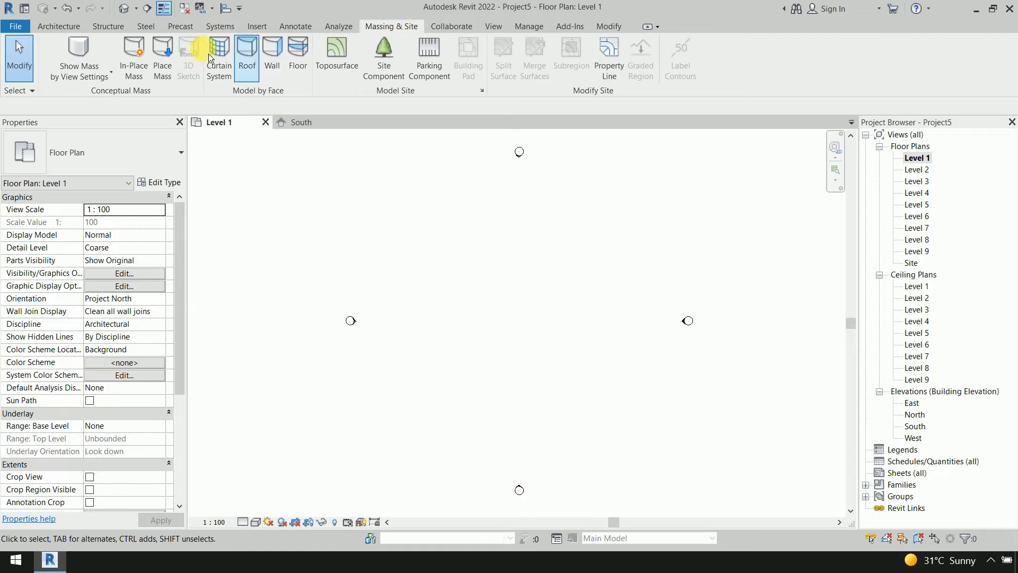
pyautogui.click(148, 74)
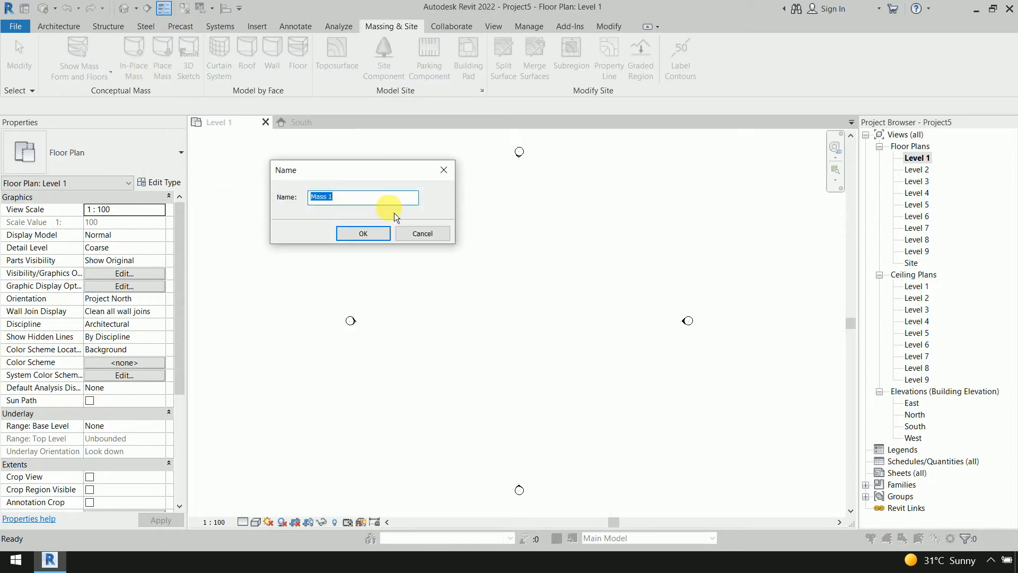
pyautogui.click(363, 234)
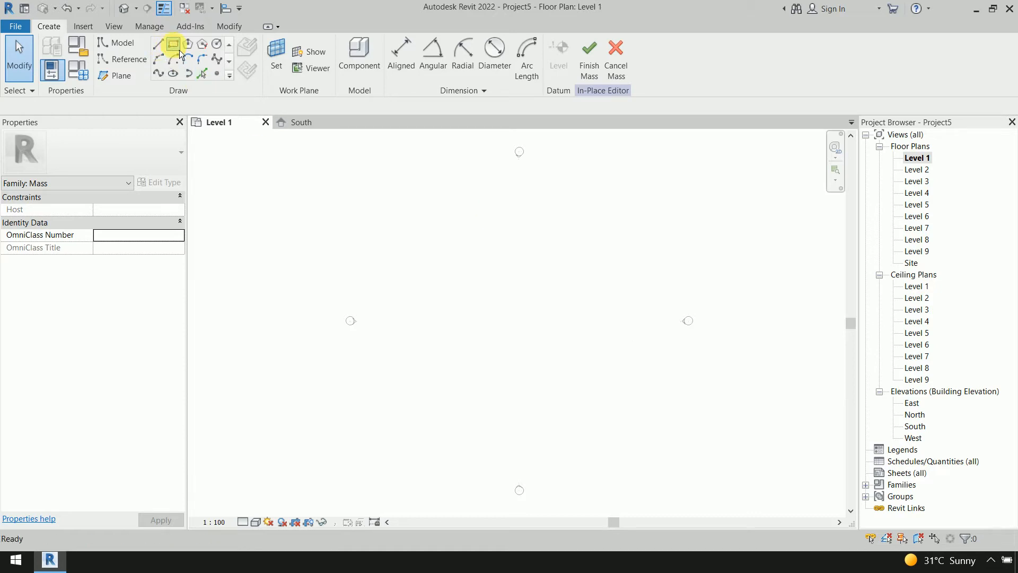
# Draw a rectangle about 18000 wide and 14000 deep between the elevation markers on Level 1.
pyautogui.click(175, 47)
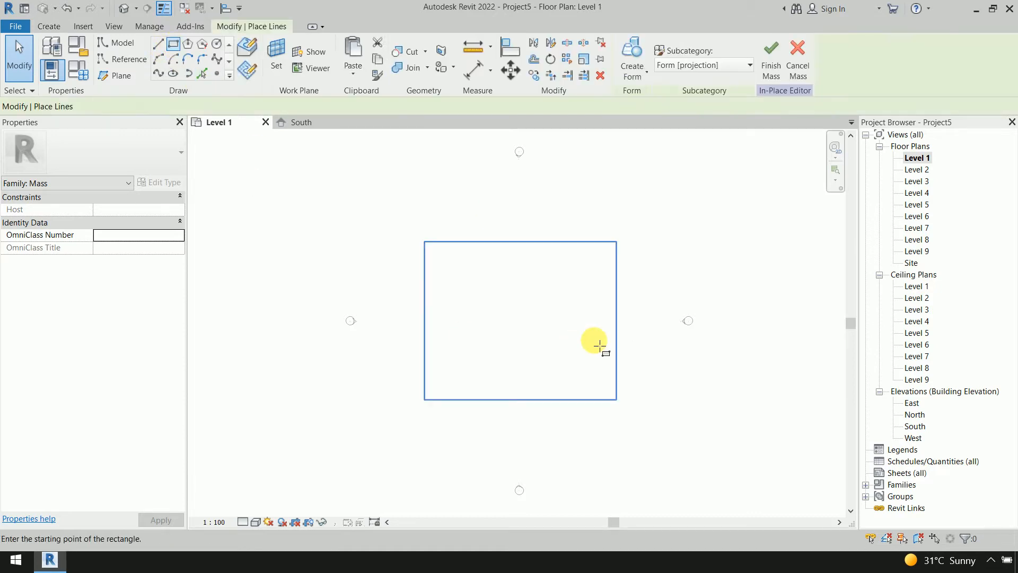
pyautogui.click(463, 281)
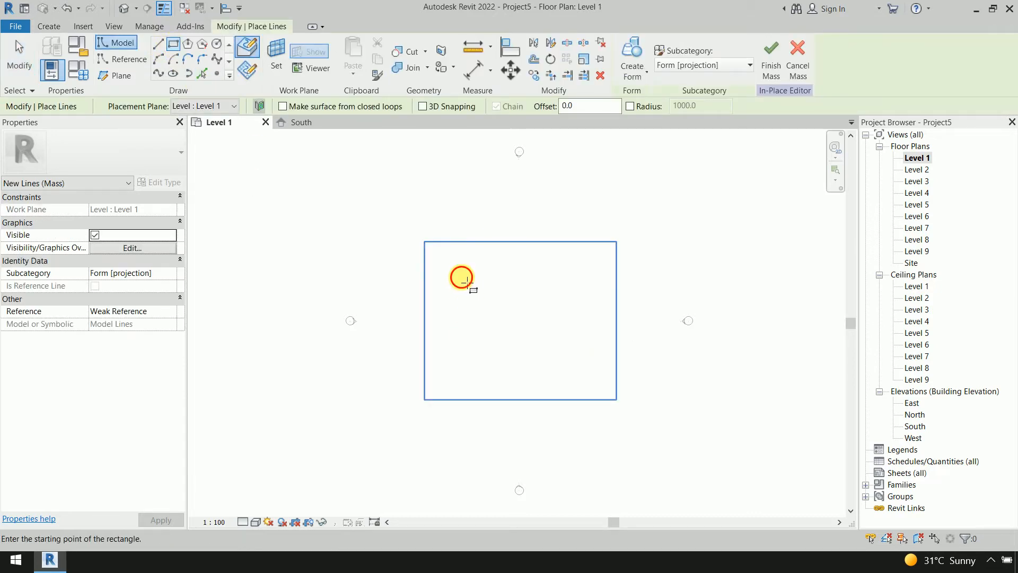
pyautogui.click(584, 372)
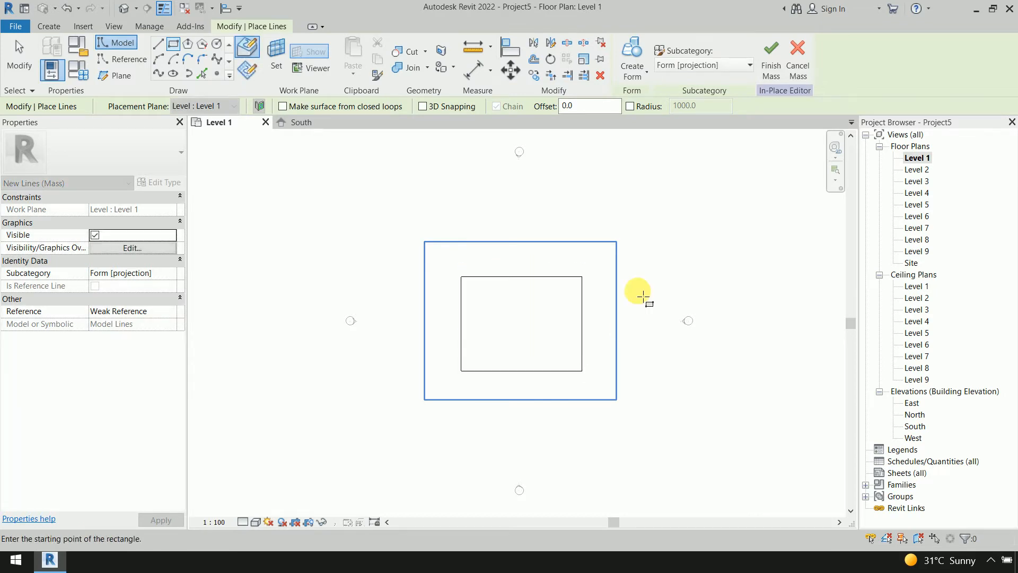
pyautogui.press('Escape')
pyautogui.press('Escape')
# Set the rectangle's vertical dimension to 18000 by moving its upper edge.
pyautogui.scroll(4, 631, 326)
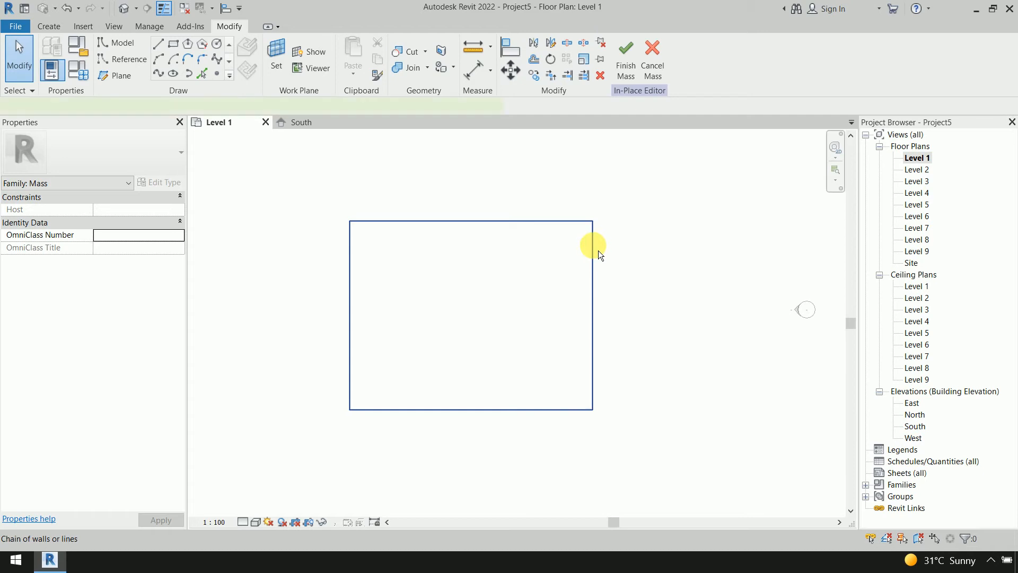
pyautogui.click(598, 251)
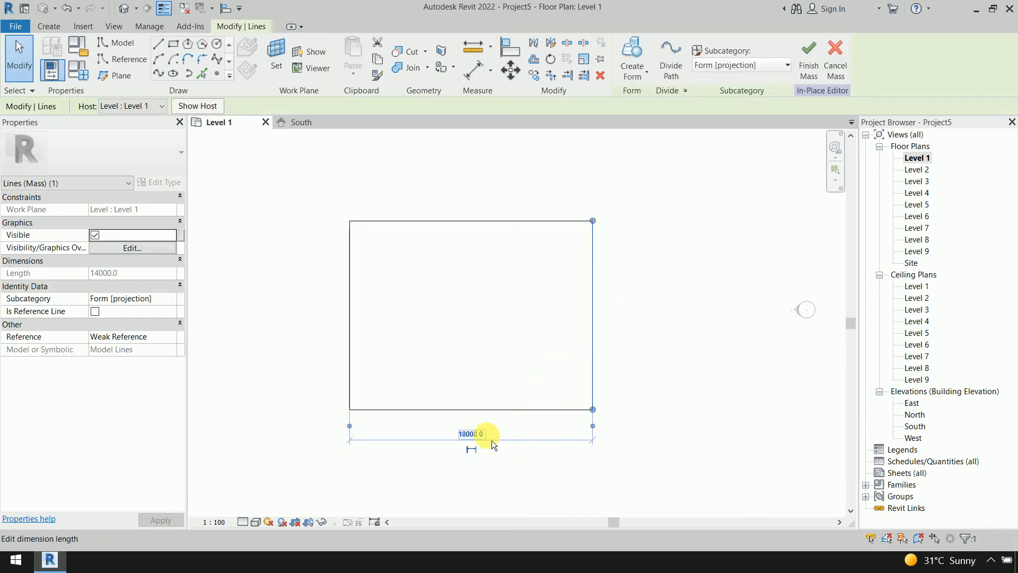
pyautogui.click(422, 212)
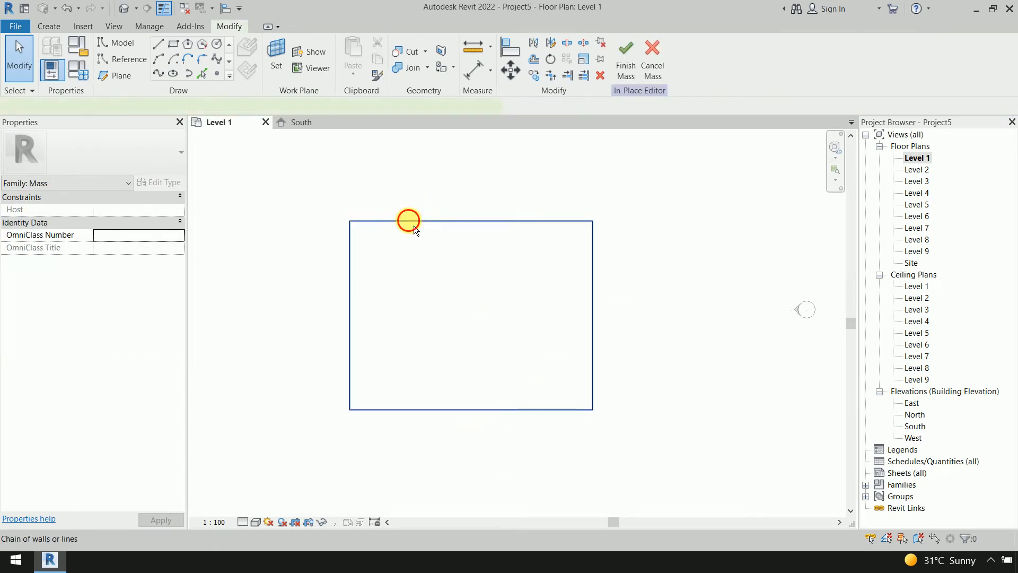
pyautogui.click(414, 221)
pyautogui.click(618, 315)
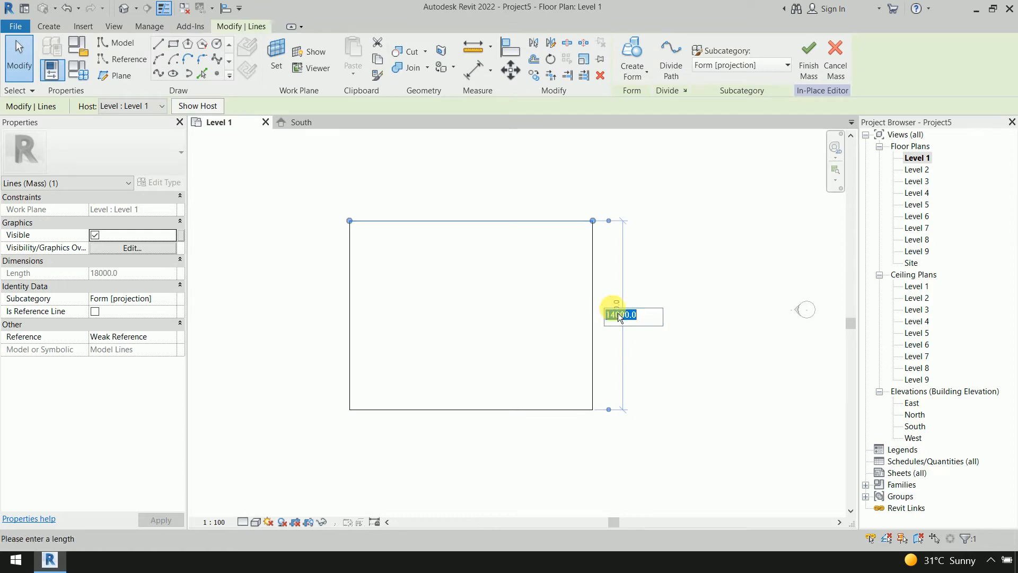
pyautogui.write('18000')
pyautogui.press('Return')
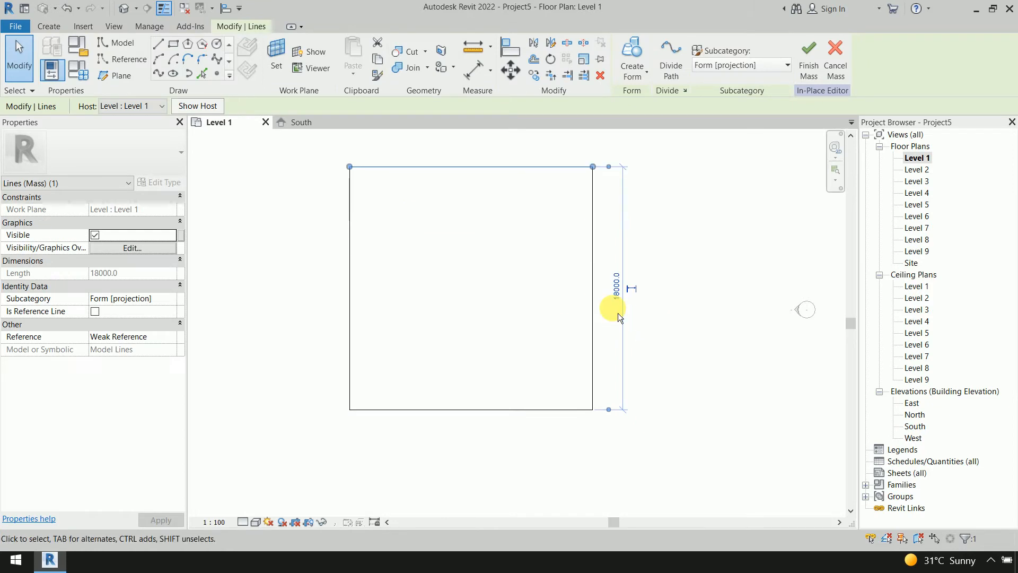
pyautogui.click(666, 361)
# Copy all four lines of the square and paste them aligned to Level 2 through Level 9.
pyautogui.scroll(-1, 669, 326)
pyautogui.moveTo(677, 320); pyautogui.dragTo(649, 347, button='middle')
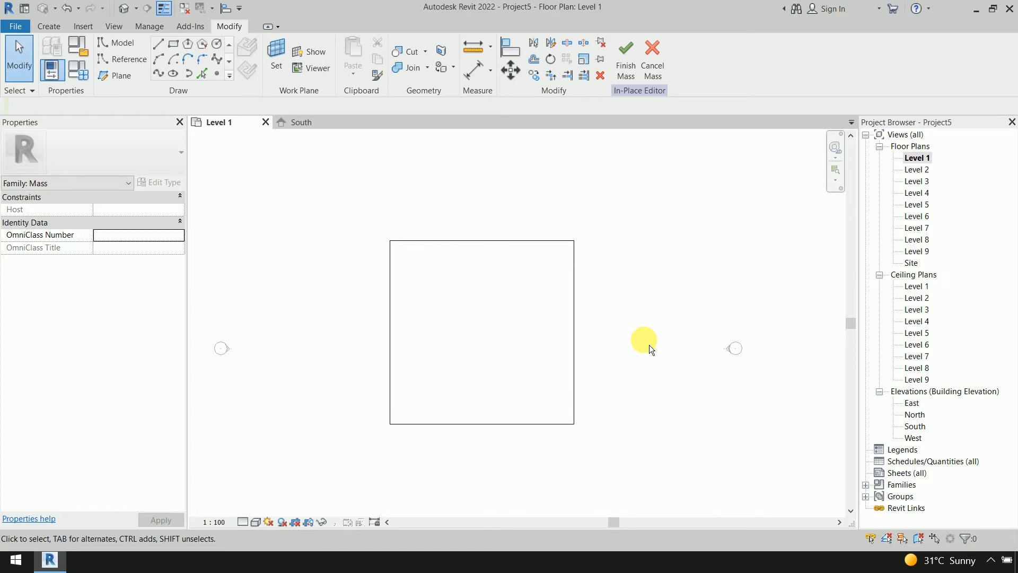
pyautogui.moveTo(337, 212); pyautogui.dragTo(678, 469)
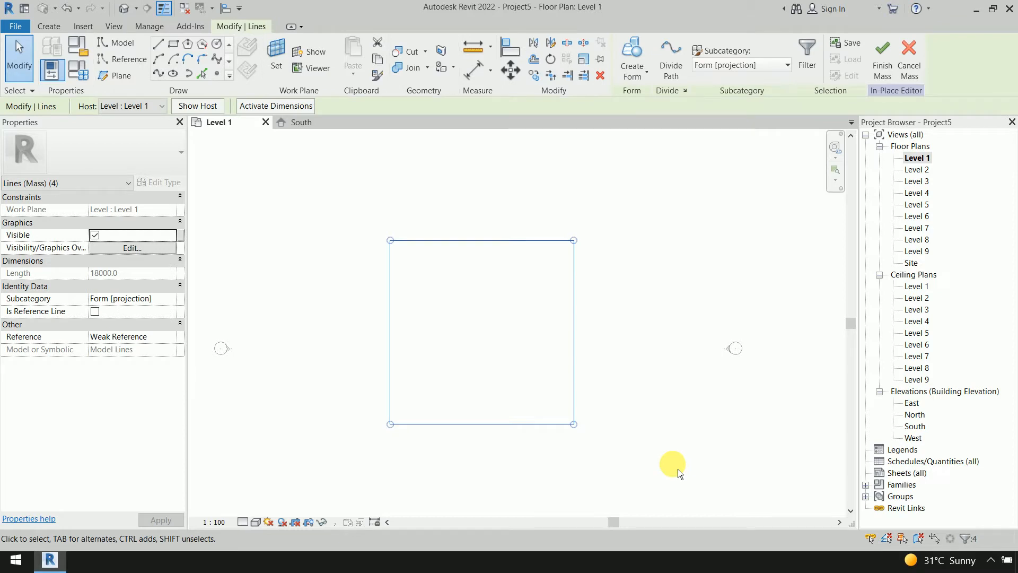
pyautogui.click(387, 66)
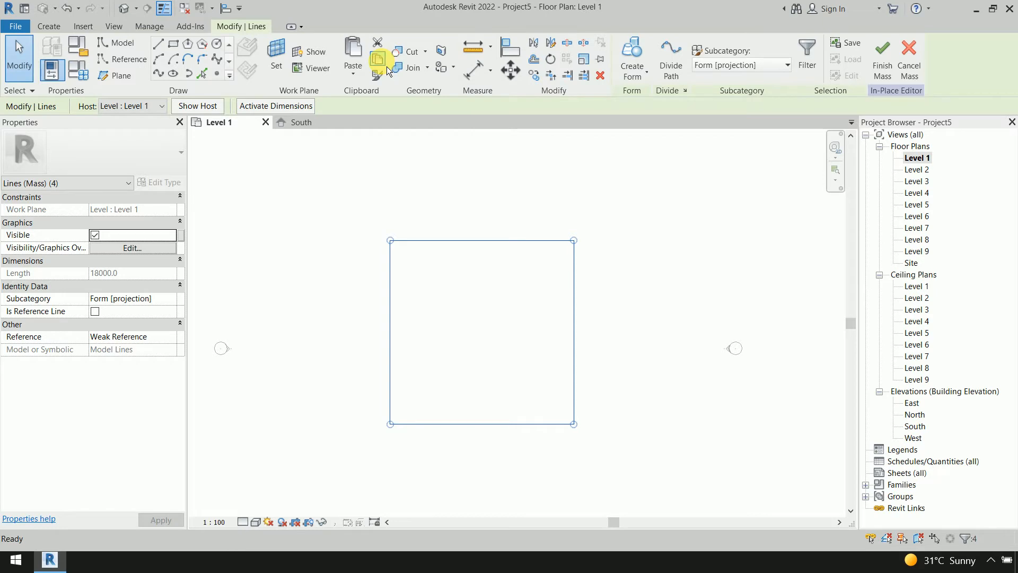
pyautogui.click(361, 85)
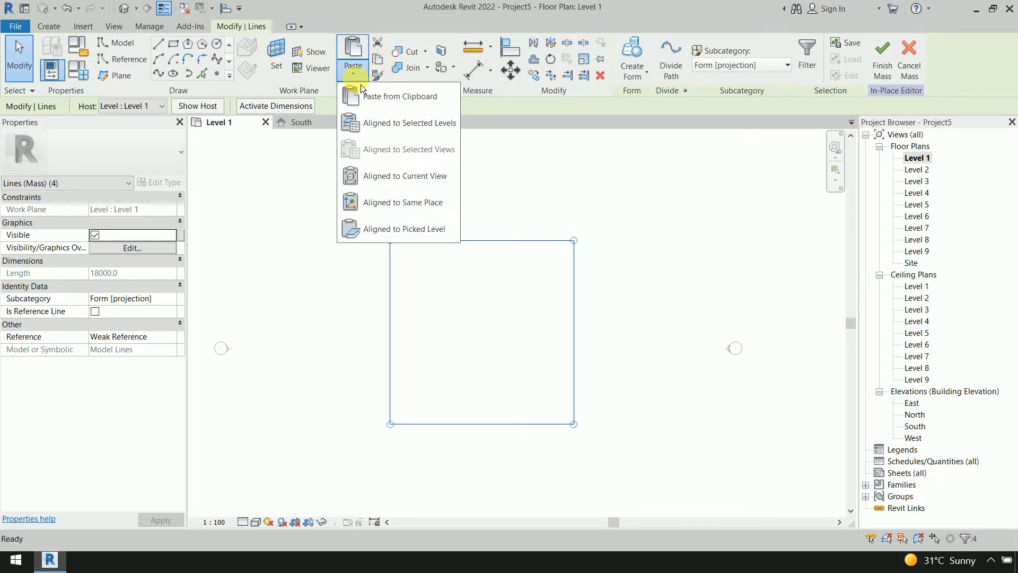
pyautogui.click(383, 126)
pyautogui.click(770, 143)
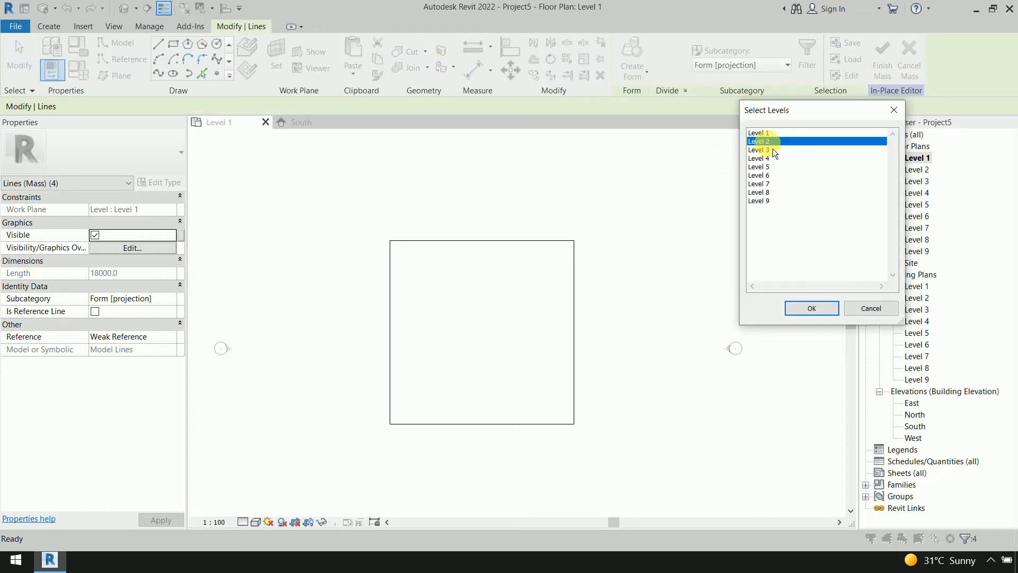
pyautogui.keyDown('shift'); pyautogui.click(762, 200); pyautogui.keyUp('shift')
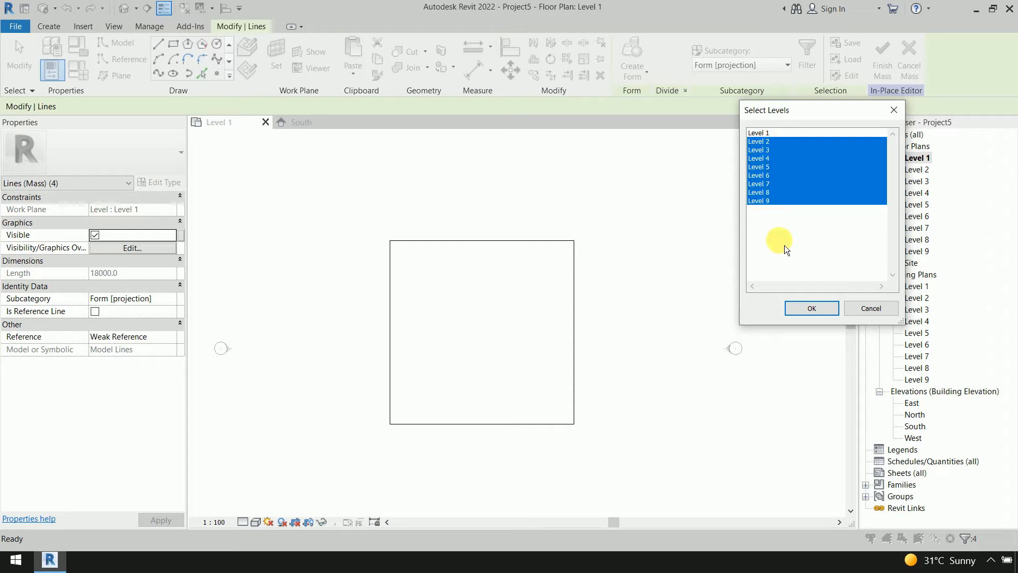
pyautogui.click(812, 308)
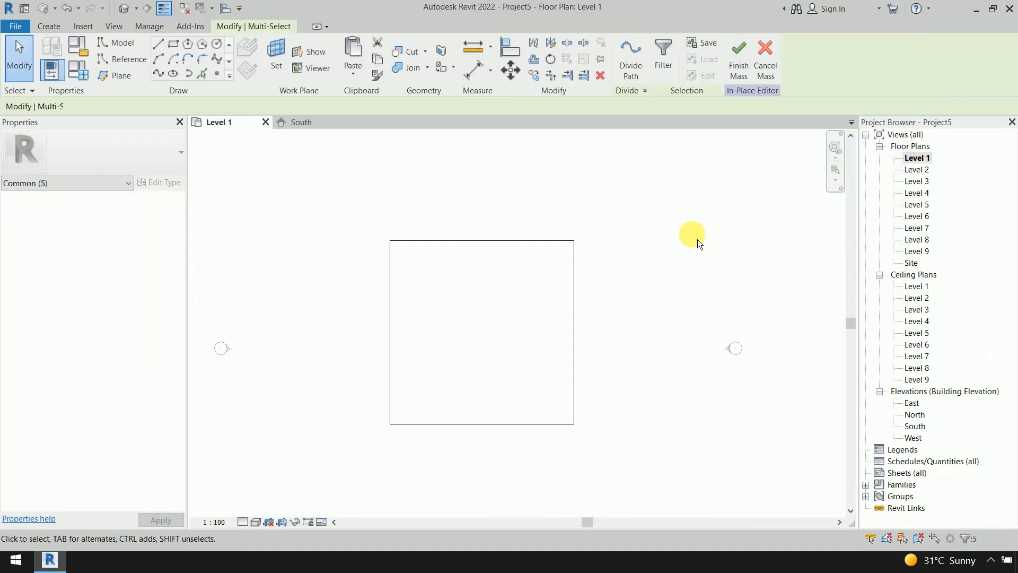
pyautogui.click(698, 239)
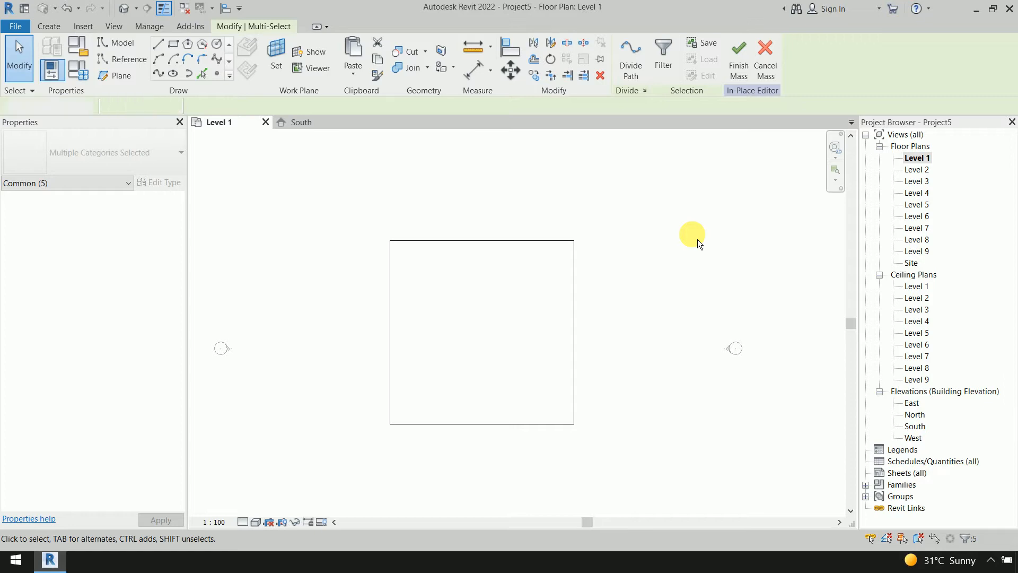
# Open the Level 2 floor plan.
pyautogui.doubleClick(915, 170)
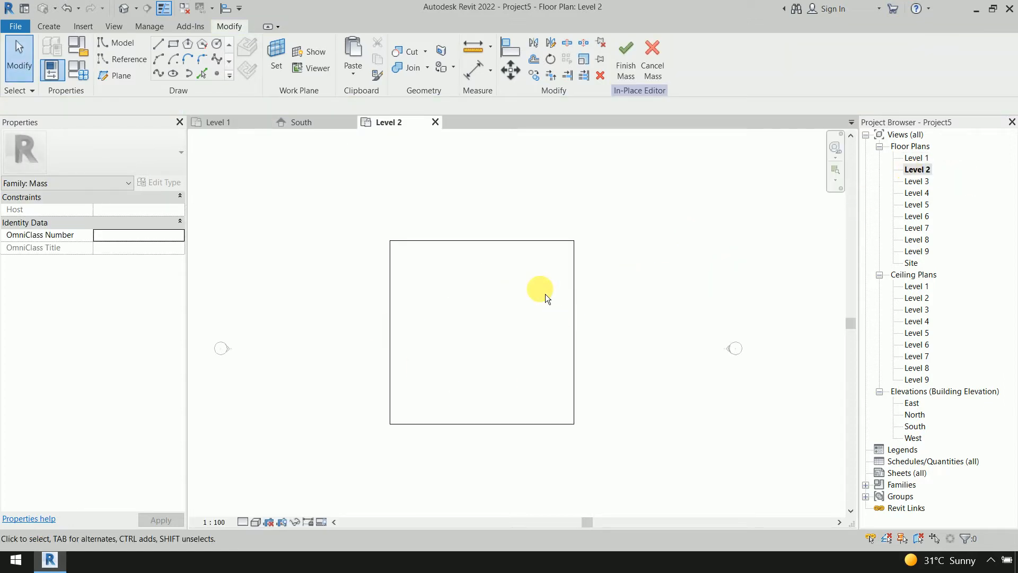
# Rotate all four lines of the Level 2 square 15 degrees counterclockwise about its centre.
pyautogui.moveTo(337, 200); pyautogui.dragTo(658, 477)
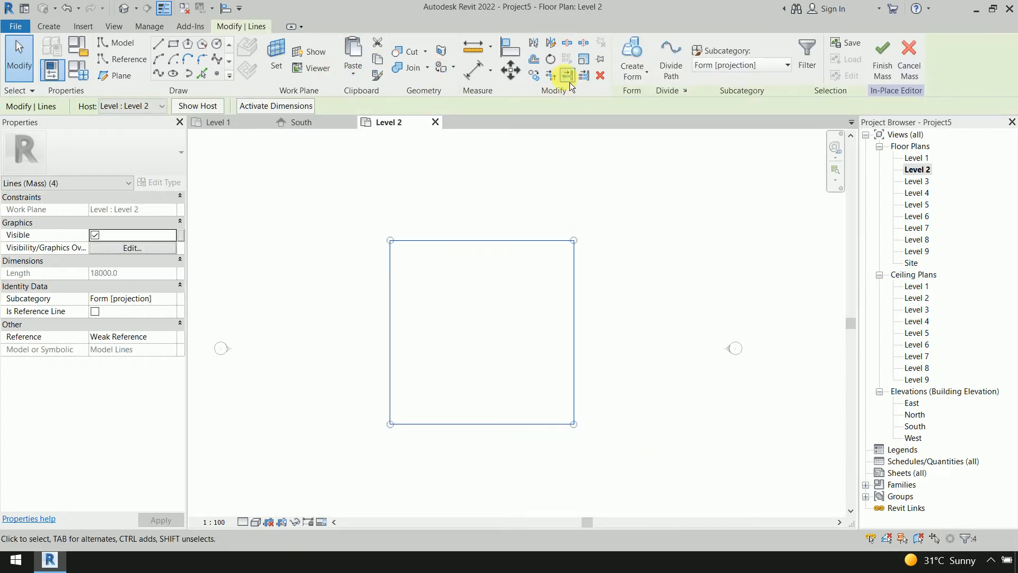
pyautogui.click(553, 60)
pyautogui.click(482, 184)
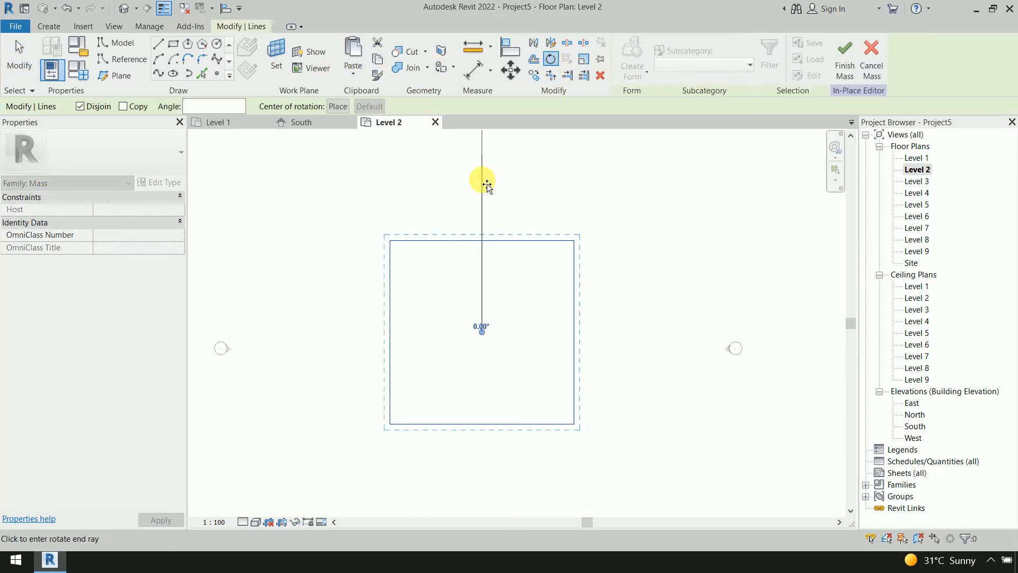
pyautogui.write('15')
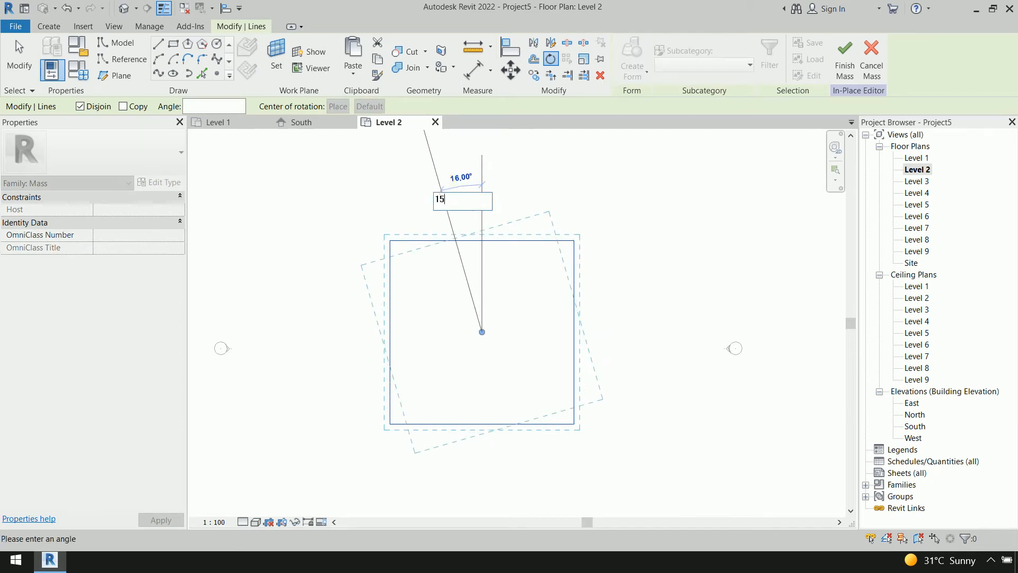
pyautogui.press('Return')
pyautogui.click(683, 291)
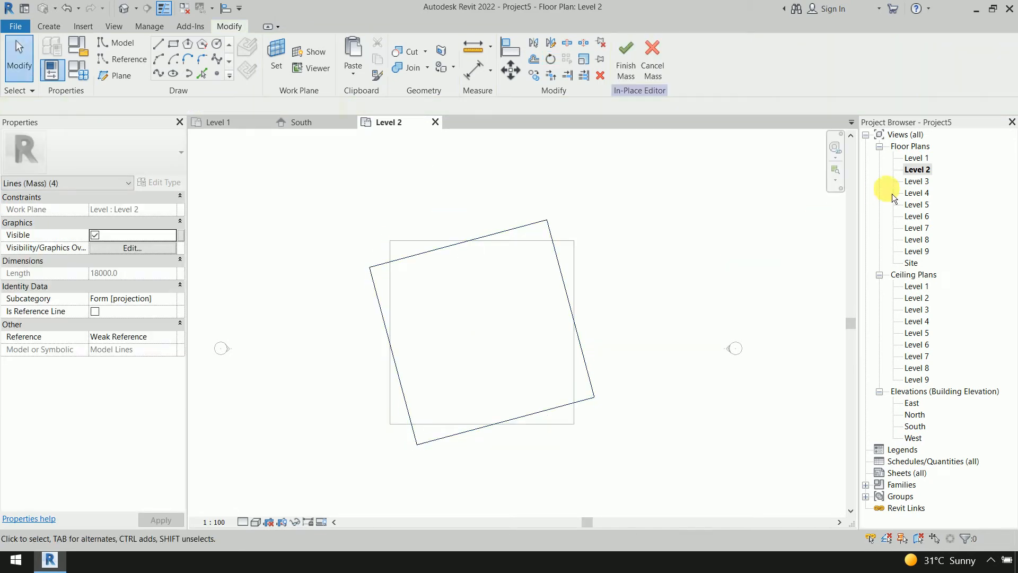
# In the Level 3 floor plan, rotate the whole square profile 30 degrees counterclockwise about its centre.
pyautogui.doubleClick(917, 181)
pyautogui.moveTo(614, 227); pyautogui.dragTo(352, 470)
pyautogui.click(550, 59)
pyautogui.click(482, 171)
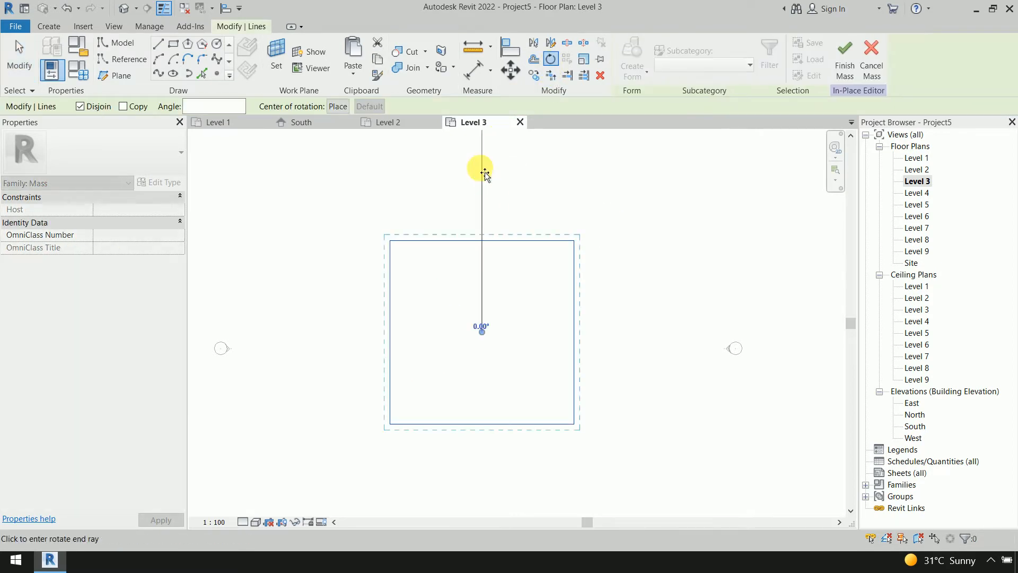
pyautogui.write('30')
pyautogui.press('Return')
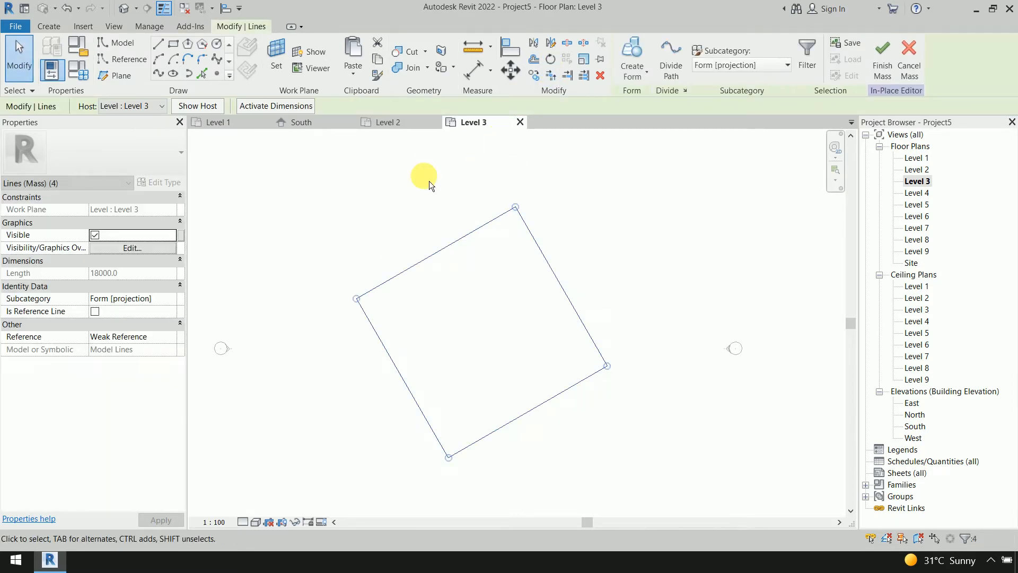
pyautogui.press('Escape')
# In the Level 4 floor plan, rotate the whole square profile 45 degrees counterclockwise about its centre.
pyautogui.click(916, 193)
pyautogui.doubleClick(917, 193)
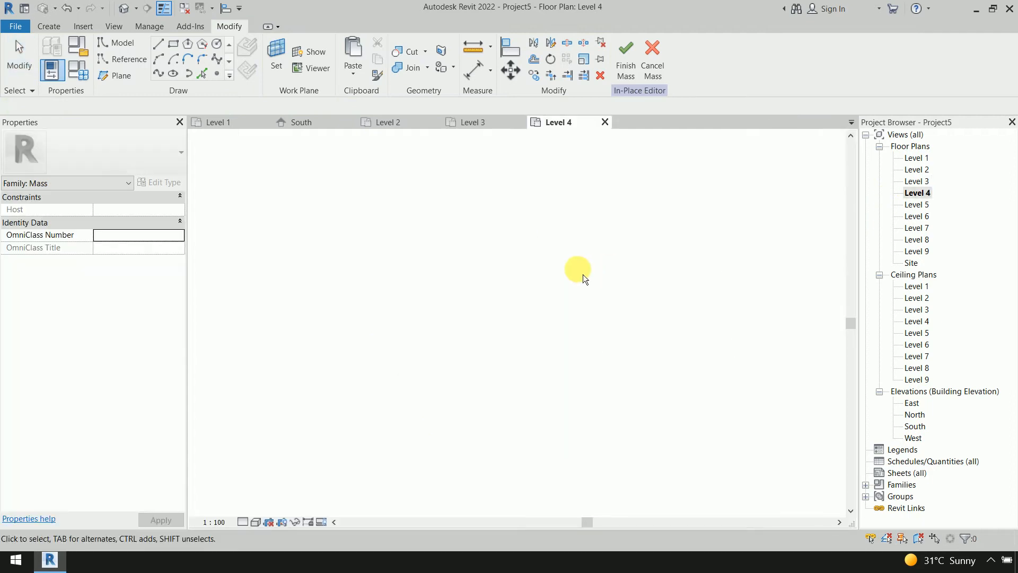
pyautogui.moveTo(608, 206); pyautogui.dragTo(332, 472)
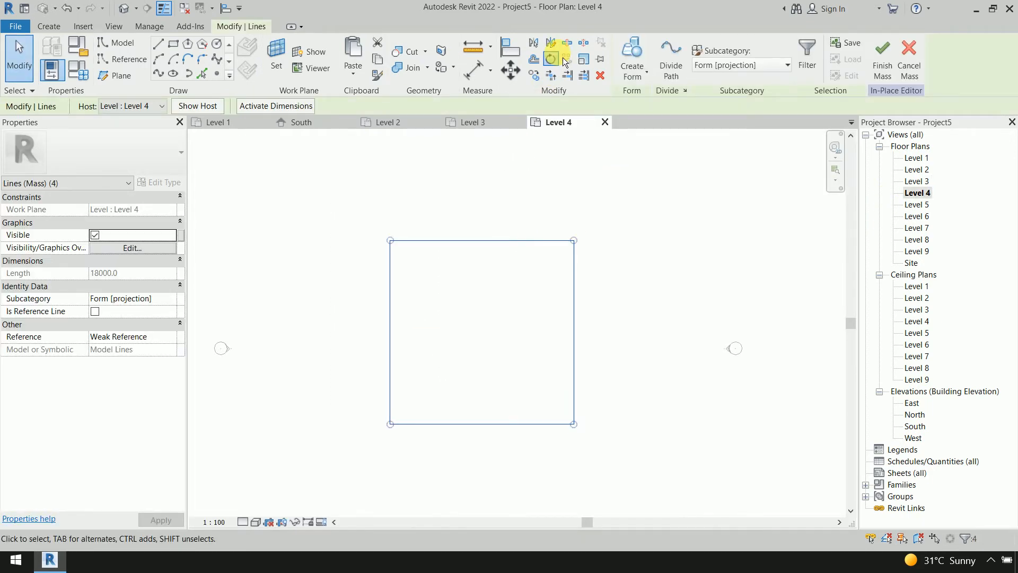
pyautogui.click(550, 59)
pyautogui.click(484, 186)
pyautogui.write('45')
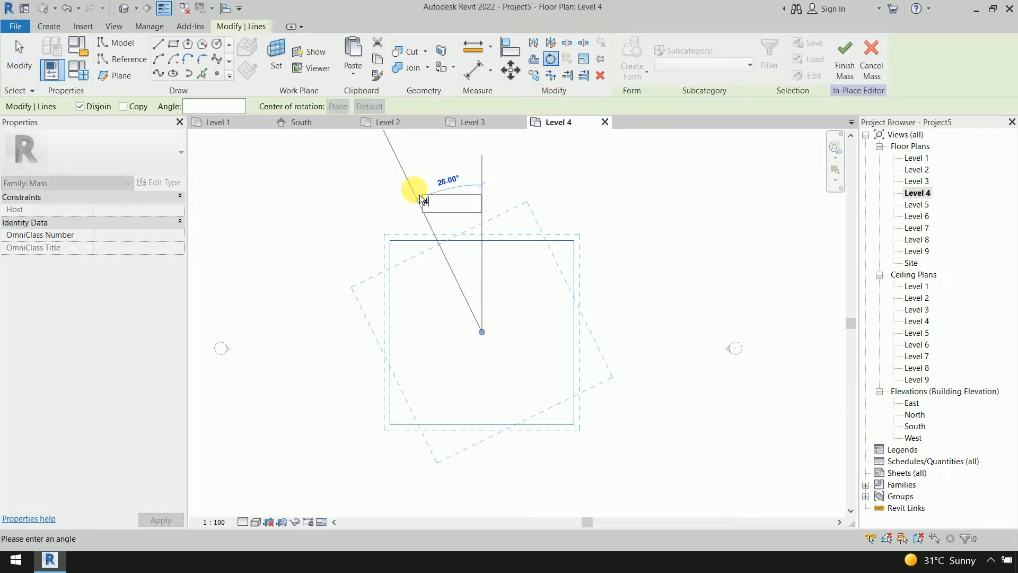
pyautogui.press('Return')
pyautogui.click(814, 209)
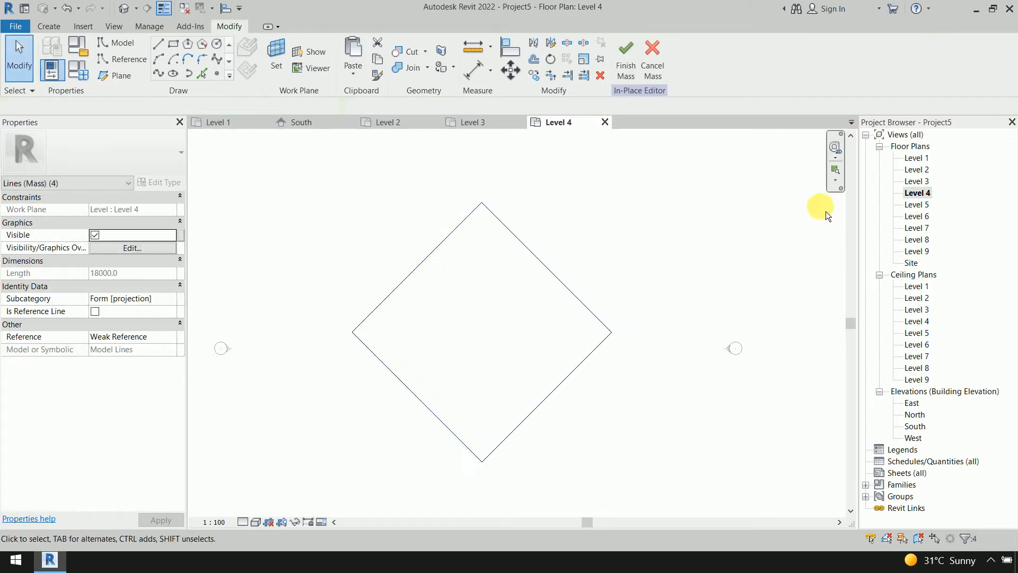
# Open the Level 5 floor plan and select all four lines of its square.
pyautogui.doubleClick(917, 205)
pyautogui.moveTo(628, 215); pyautogui.dragTo(334, 477)
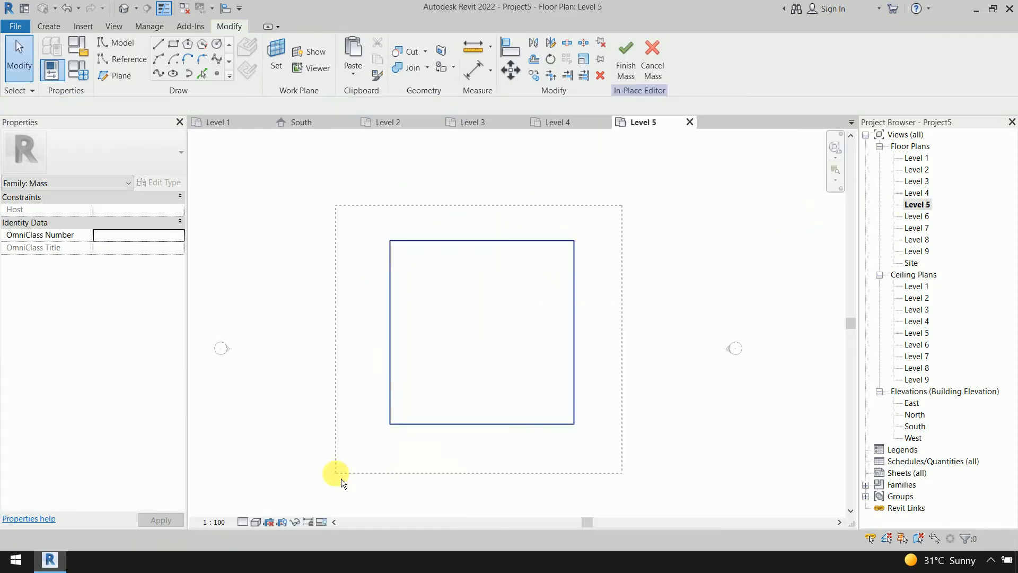
pyautogui.click(551, 59)
pyautogui.click(479, 180)
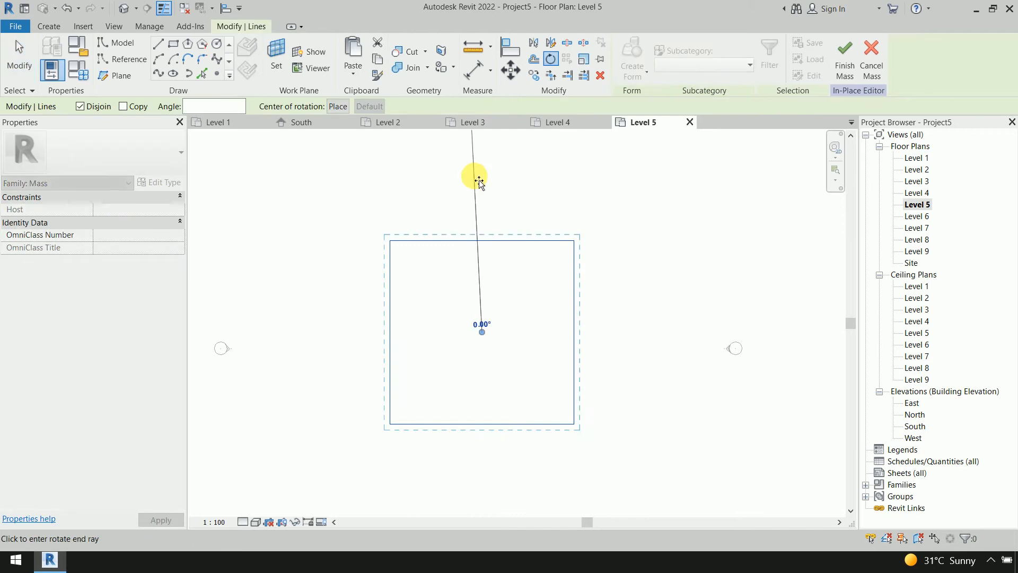
pyautogui.press('Escape')
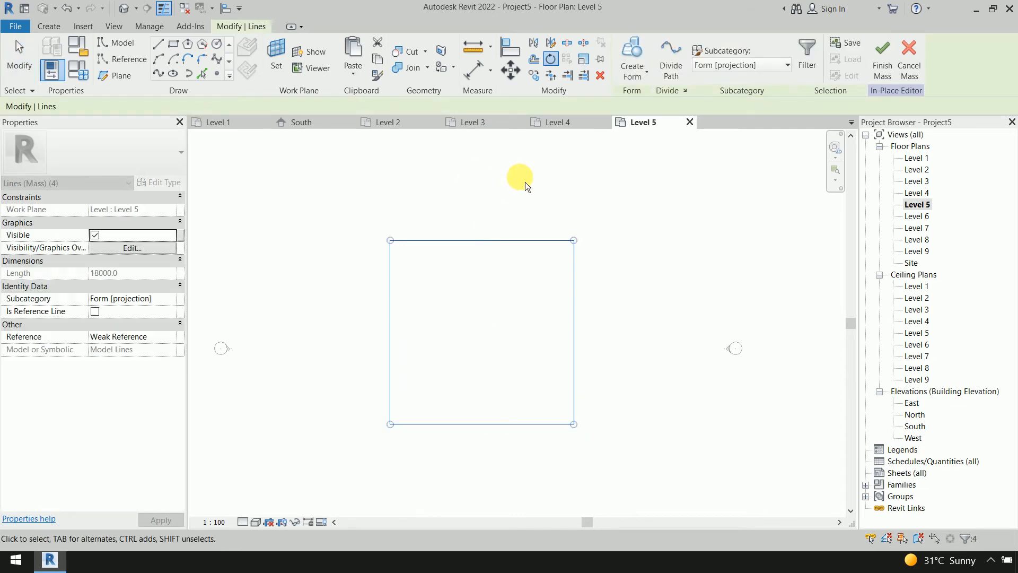
# Rotate the selected Level 5 square 60 degrees counterclockwise about its centre, starting from a vertical ray.
pyautogui.click(554, 61)
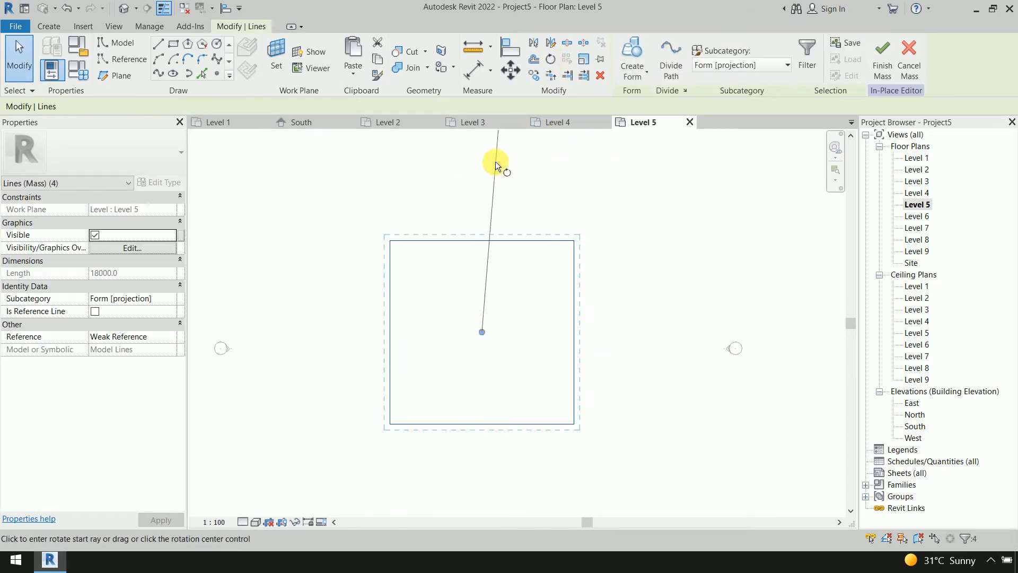
pyautogui.click(484, 175)
pyautogui.write('60')
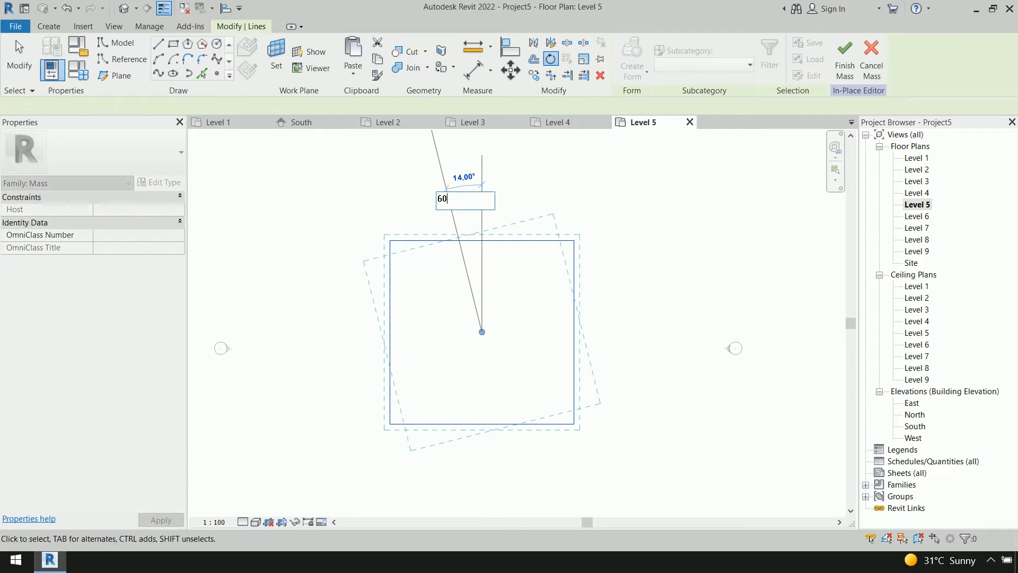
pyautogui.press('Return')
# In the Level 6 floor plan, rotate the whole square profile 75 degrees counterclockwise about its centre.
pyautogui.doubleClick(917, 218)
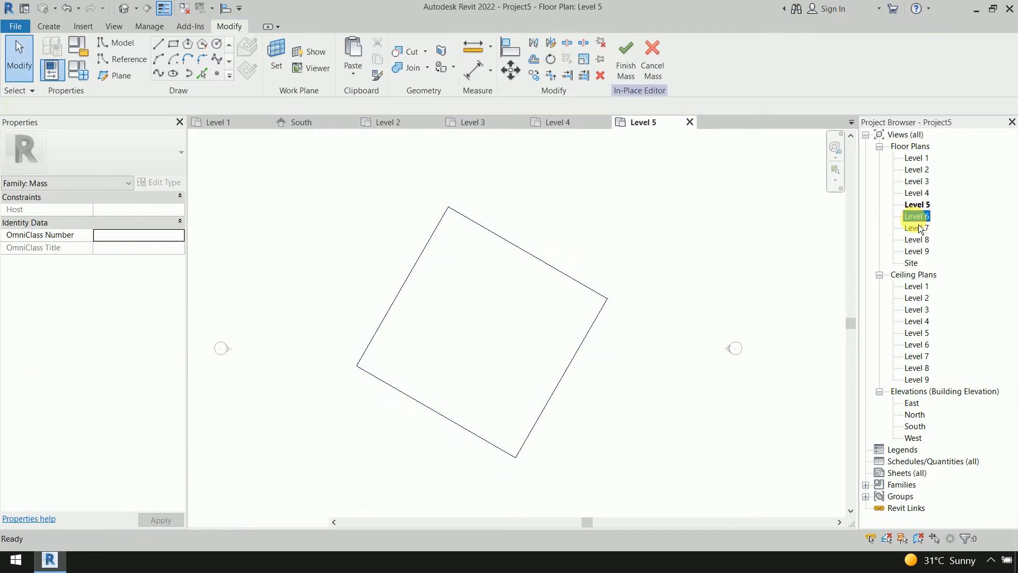
pyautogui.moveTo(615, 206); pyautogui.dragTo(344, 452)
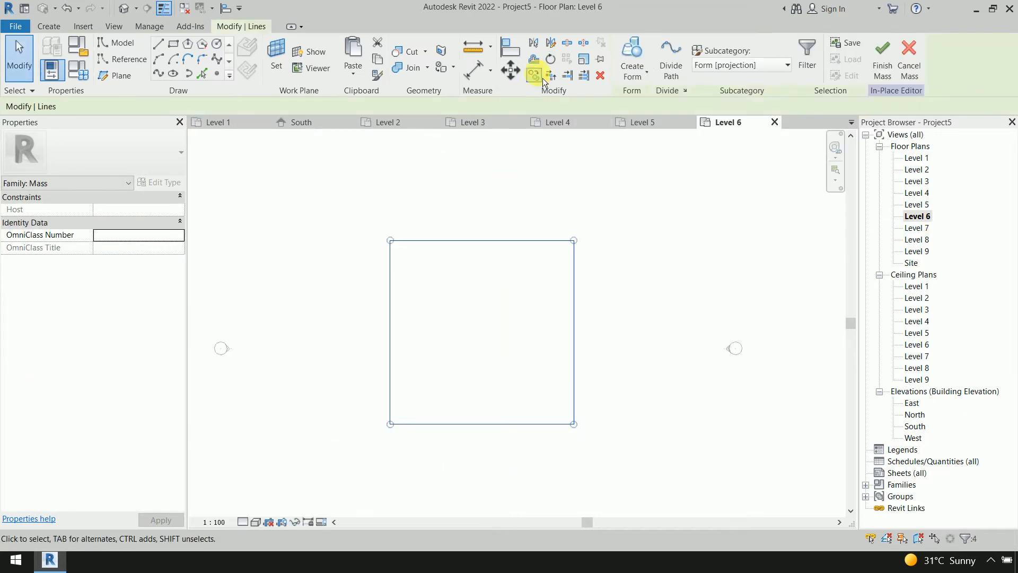
pyautogui.click(550, 59)
pyautogui.click(484, 167)
pyautogui.write('75')
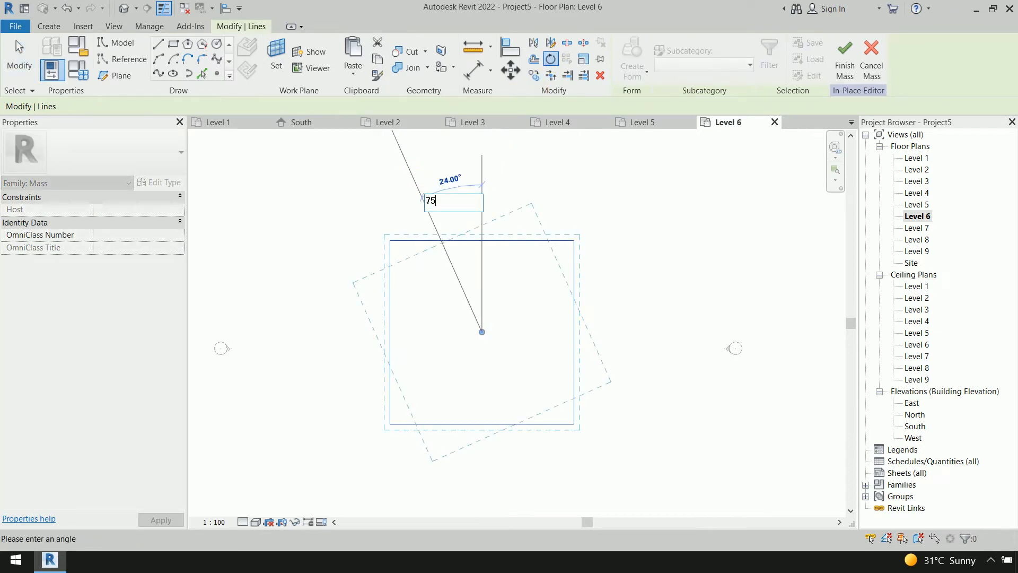
pyautogui.press('Return')
pyautogui.click(651, 238)
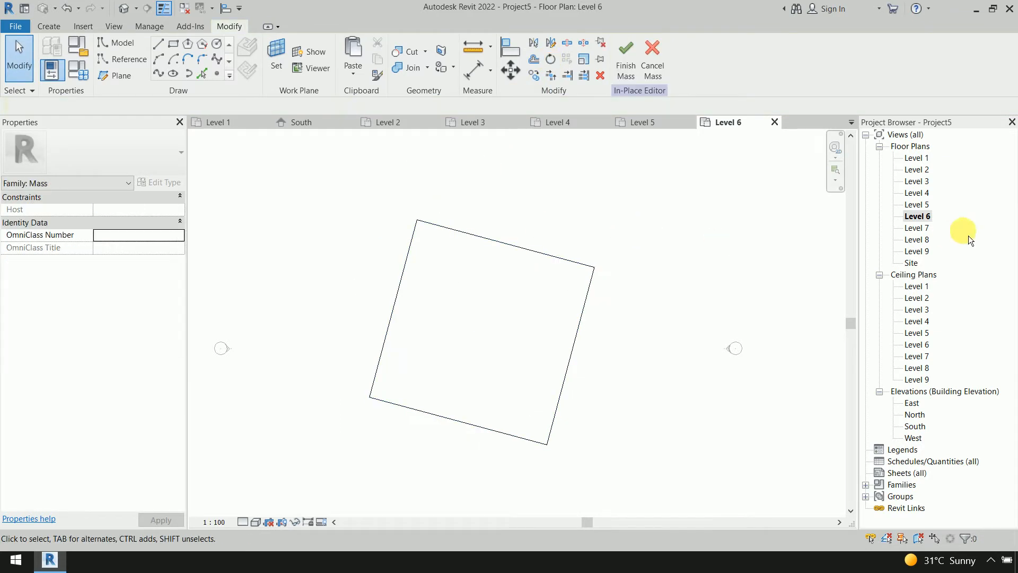
# Skip Level 7 and, in the Level 8 floor plan, rotate the whole square profile 15 degrees counterclockwise about its centre.
pyautogui.doubleClick(917, 228)
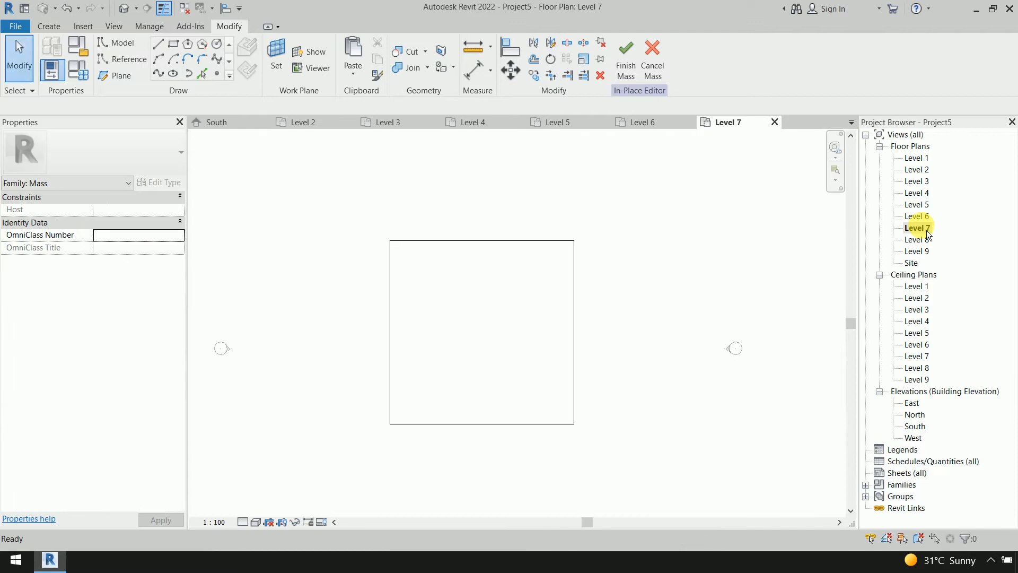
pyautogui.doubleClick(917, 240)
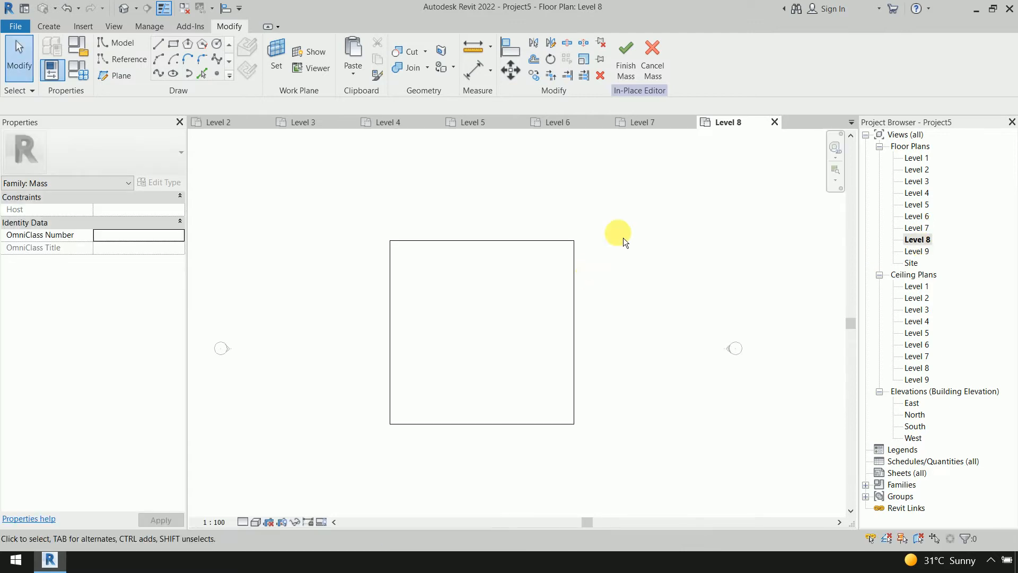
pyautogui.moveTo(616, 231); pyautogui.dragTo(358, 463)
pyautogui.click(551, 59)
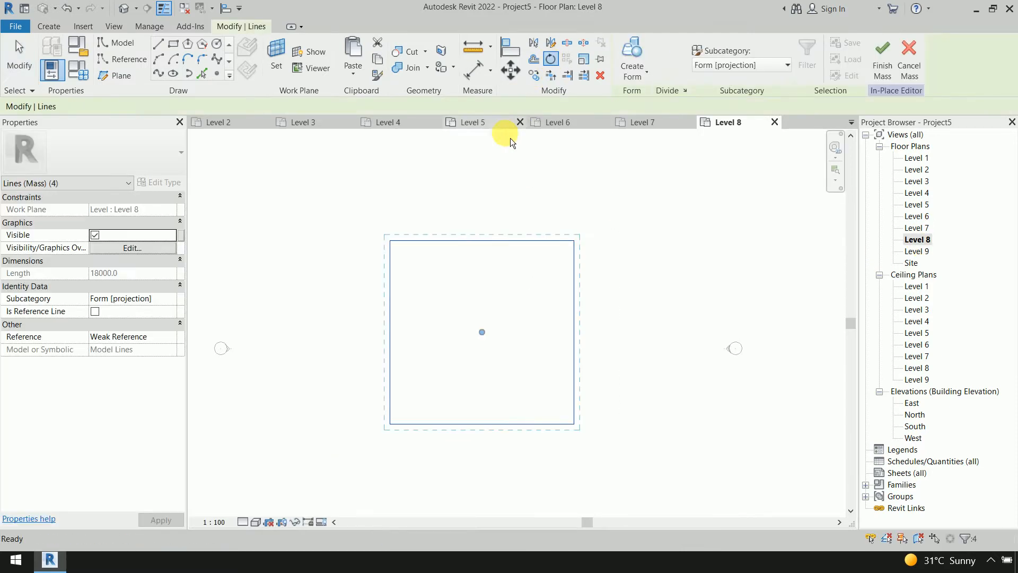
pyautogui.click(478, 178)
pyautogui.write('15')
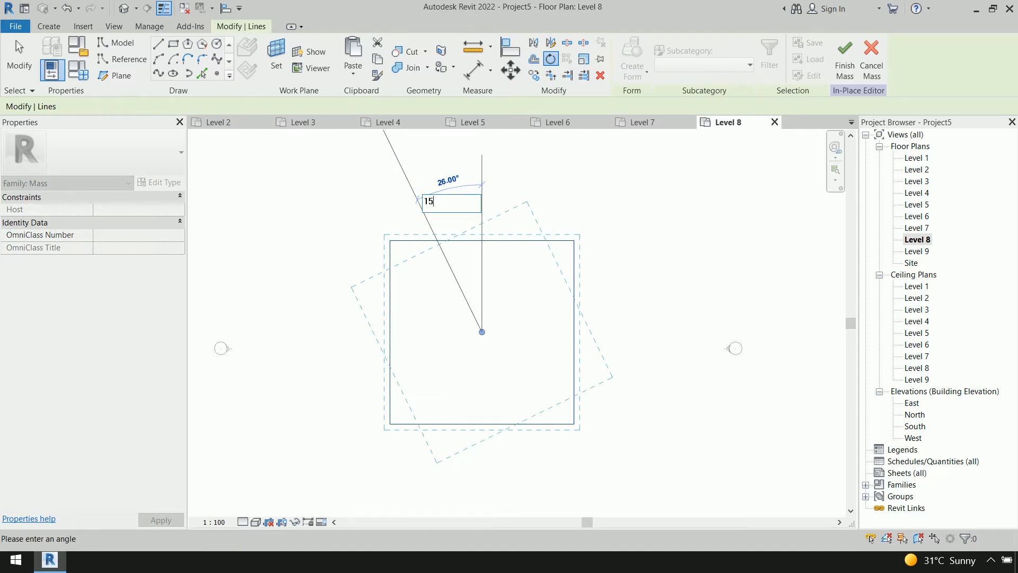
pyautogui.press('Return')
pyautogui.press('Escape')
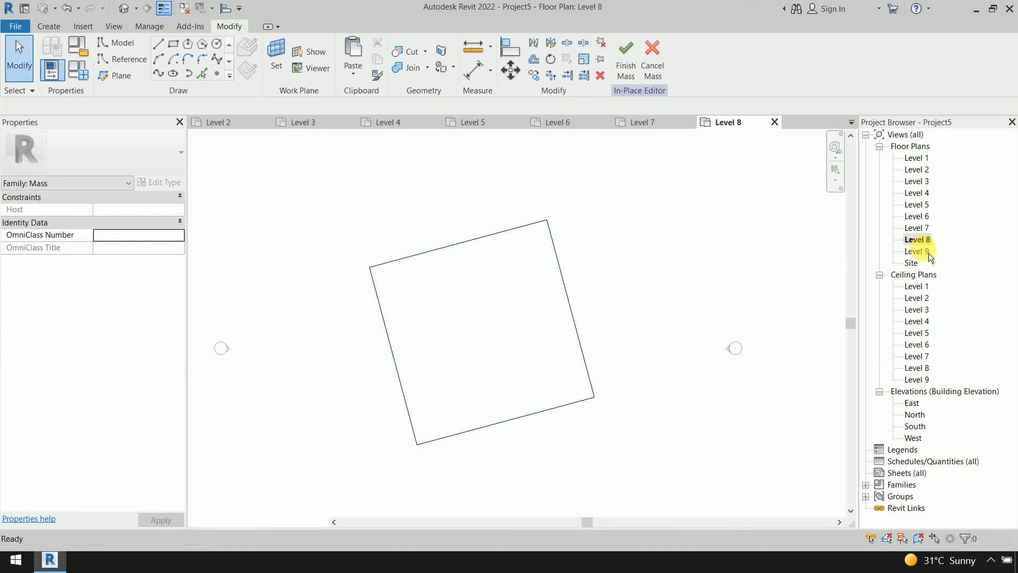
# In the Level 9 floor plan, rotate the whole square profile 30 degrees counterclockwise about its centre.
pyautogui.doubleClick(917, 251)
pyautogui.moveTo(370, 423); pyautogui.dragTo(343, 466)
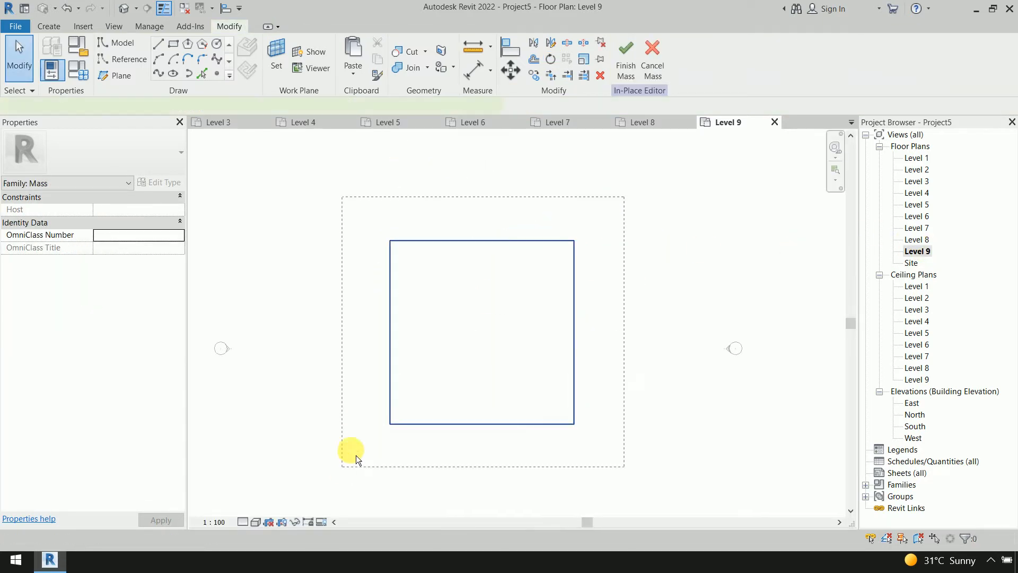
pyautogui.click(551, 59)
pyautogui.click(482, 160)
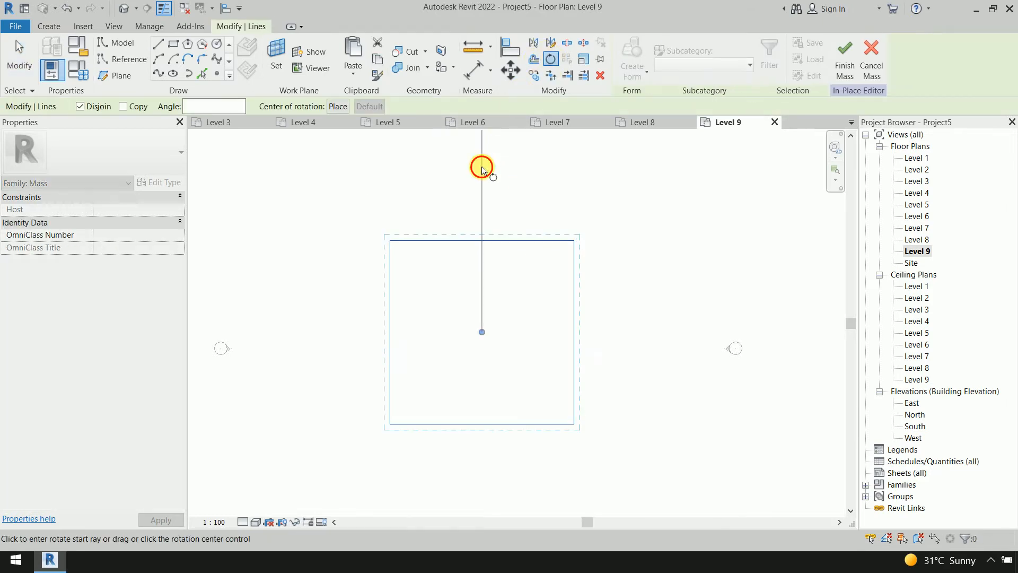
pyautogui.write('30')
pyautogui.press('Return')
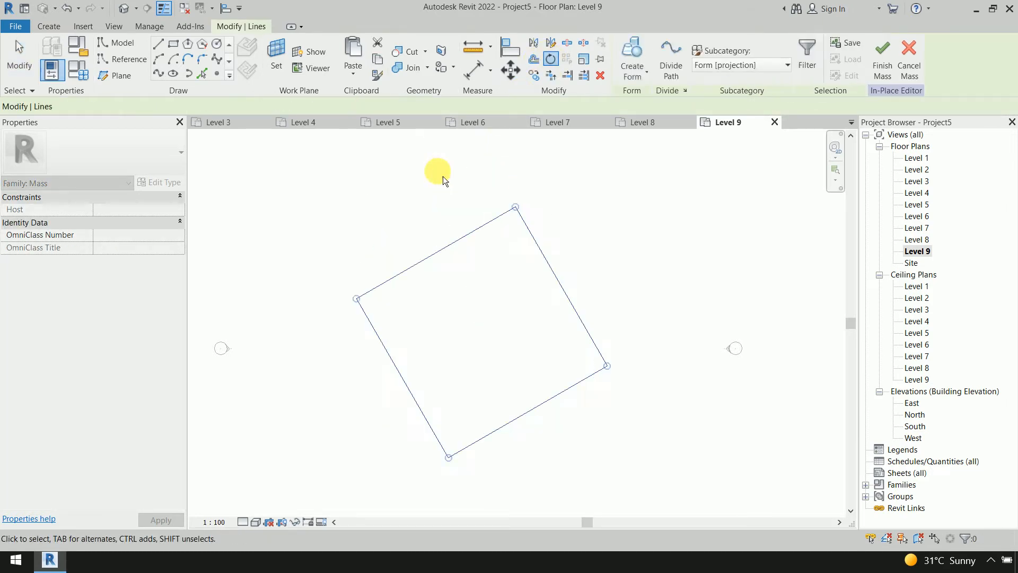
pyautogui.click(679, 251)
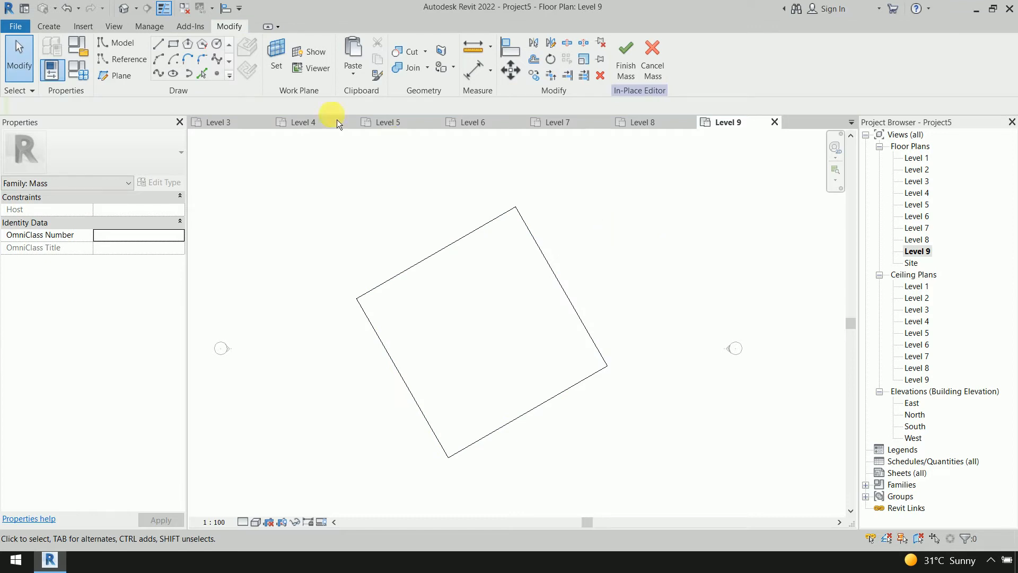
# Open the default 3D view to show the rotated profiles stacked on all levels.
pyautogui.click(129, 12)
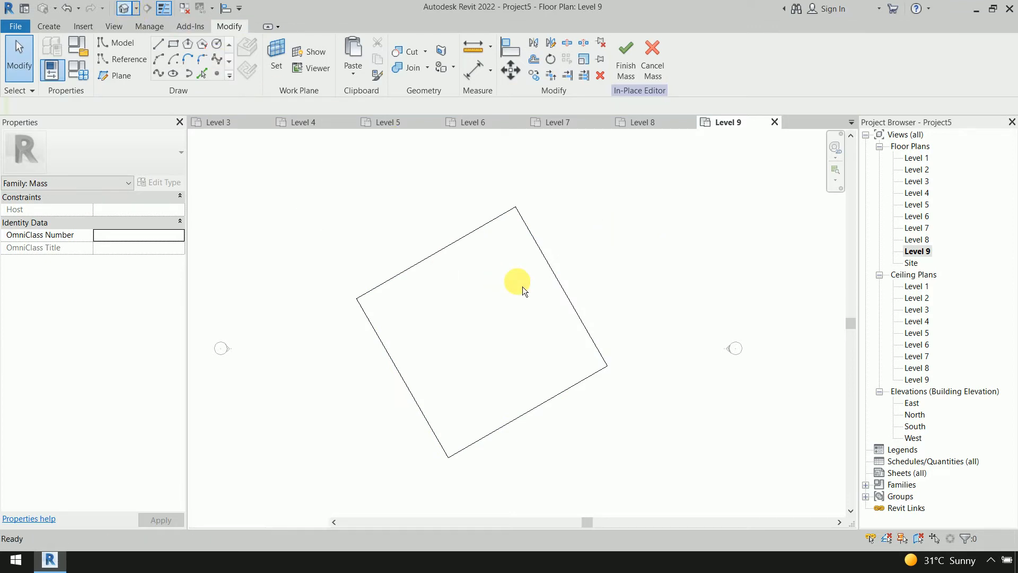
pyautogui.scroll(-2, 643, 318)
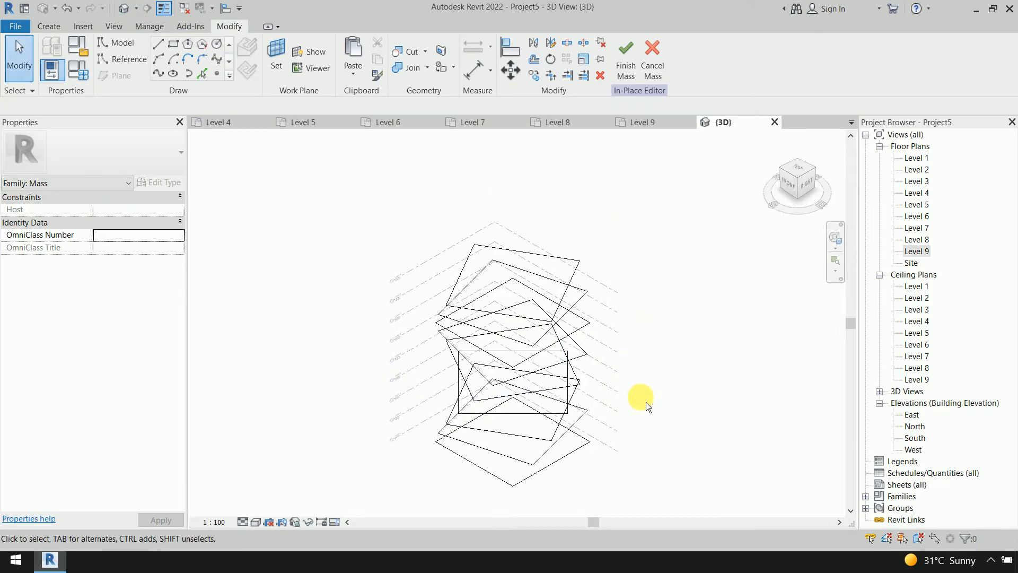
pyautogui.keyDown('shift'); pyautogui.moveTo(635, 407); pyautogui.dragTo(590, 347, button='middle'); pyautogui.keyUp('shift')
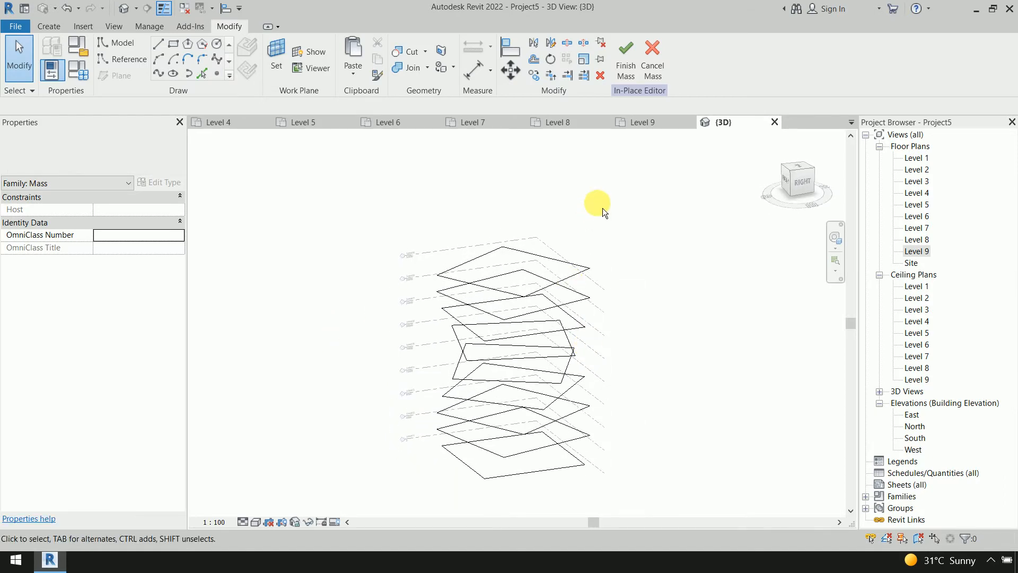
# Create a solid form from all nine rotated square profiles and finish the in-place mass.
pyautogui.moveTo(624, 202); pyautogui.dragTo(390, 495)
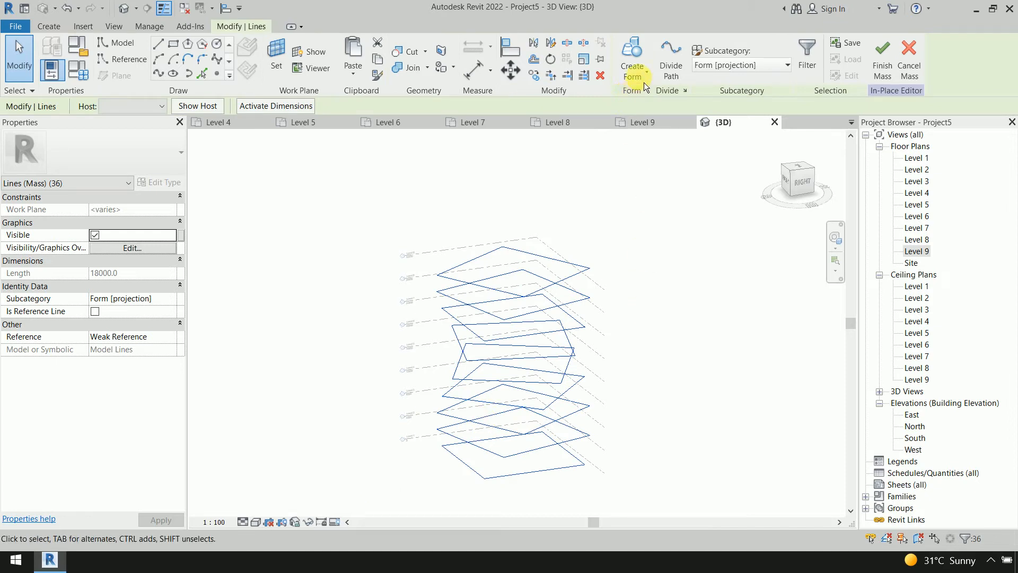
pyautogui.click(652, 244)
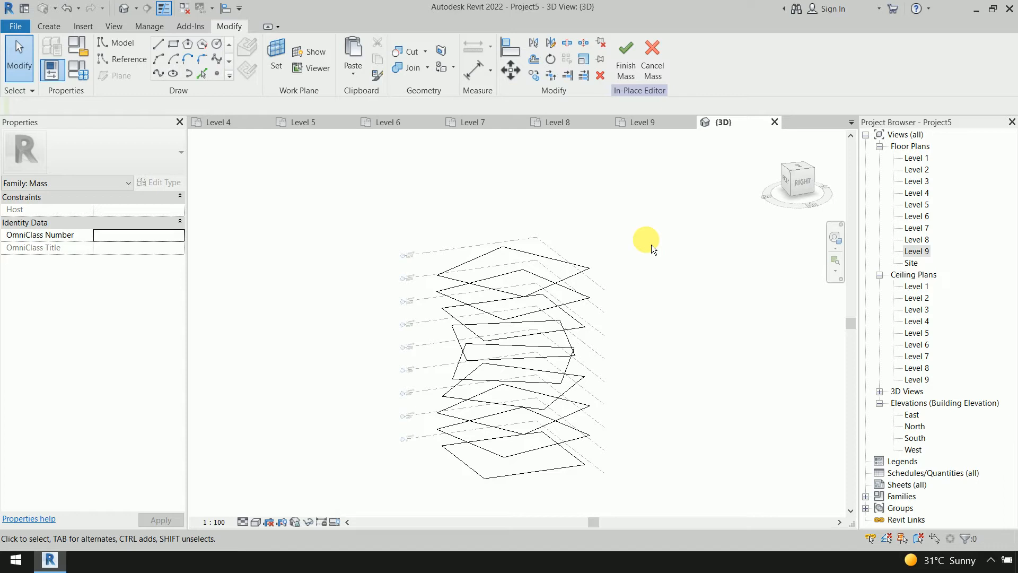
pyautogui.moveTo(667, 207); pyautogui.dragTo(380, 495)
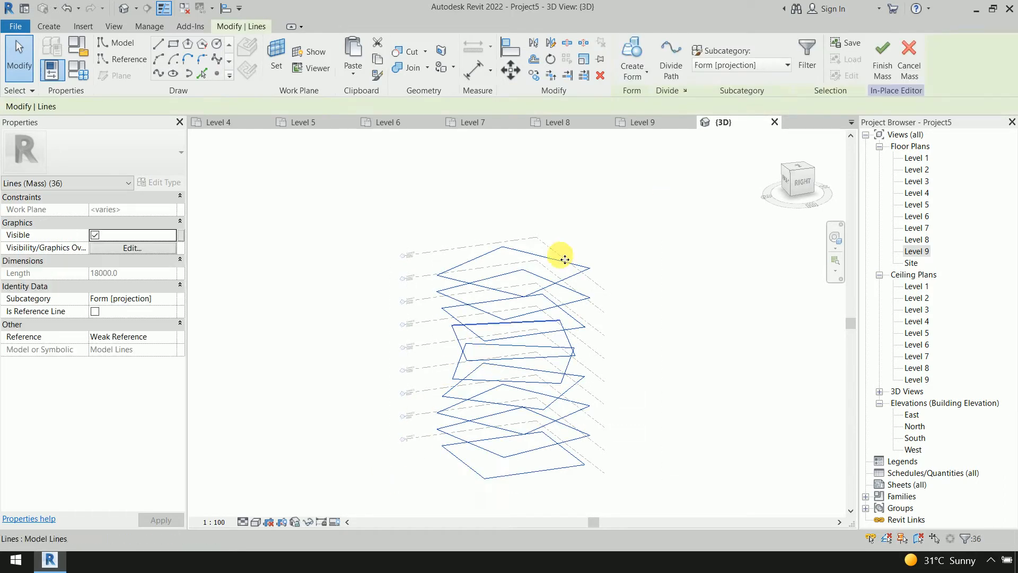
pyautogui.click(634, 78)
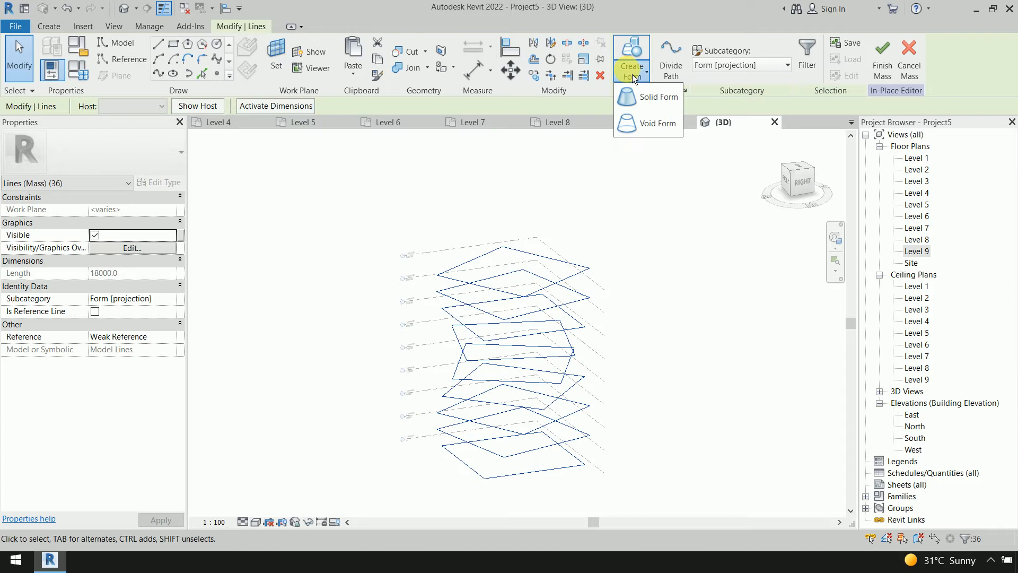
pyautogui.click(656, 124)
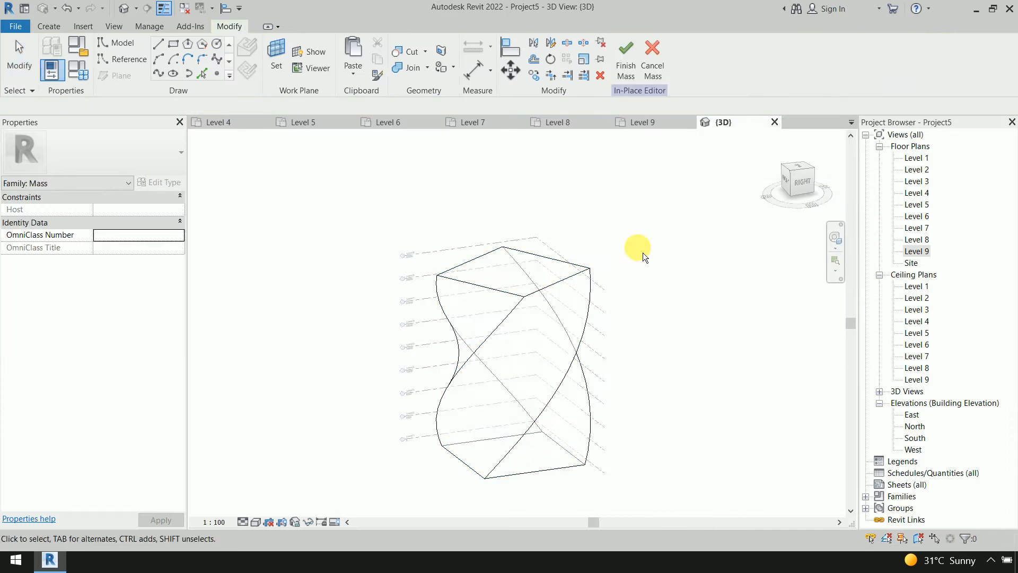
pyautogui.moveTo(639, 311); pyautogui.dragTo(634, 275, button='middle')
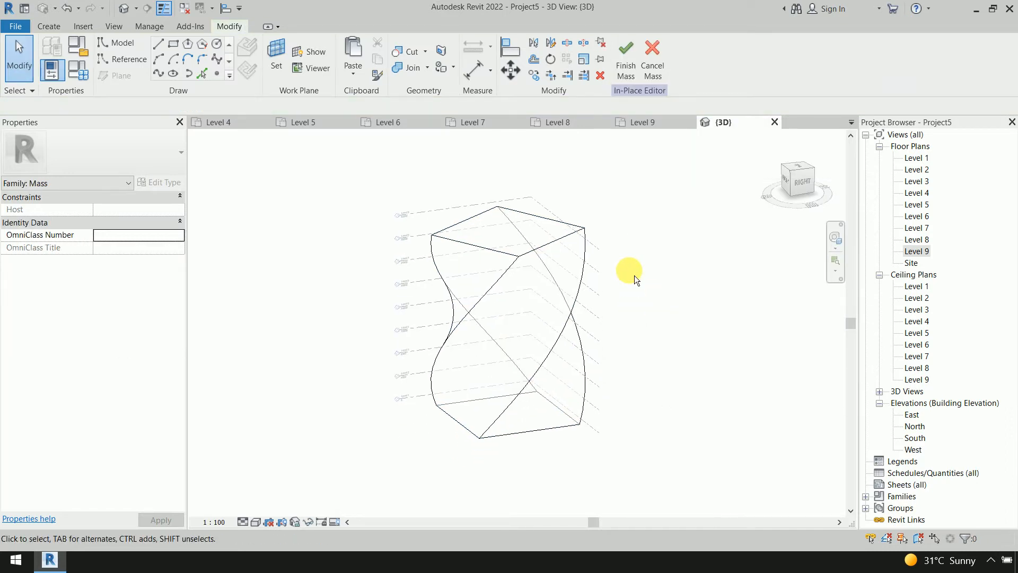
pyautogui.keyDown('shift'); pyautogui.moveTo(629, 352); pyautogui.dragTo(727, 341, button='middle'); pyautogui.keyUp('shift')
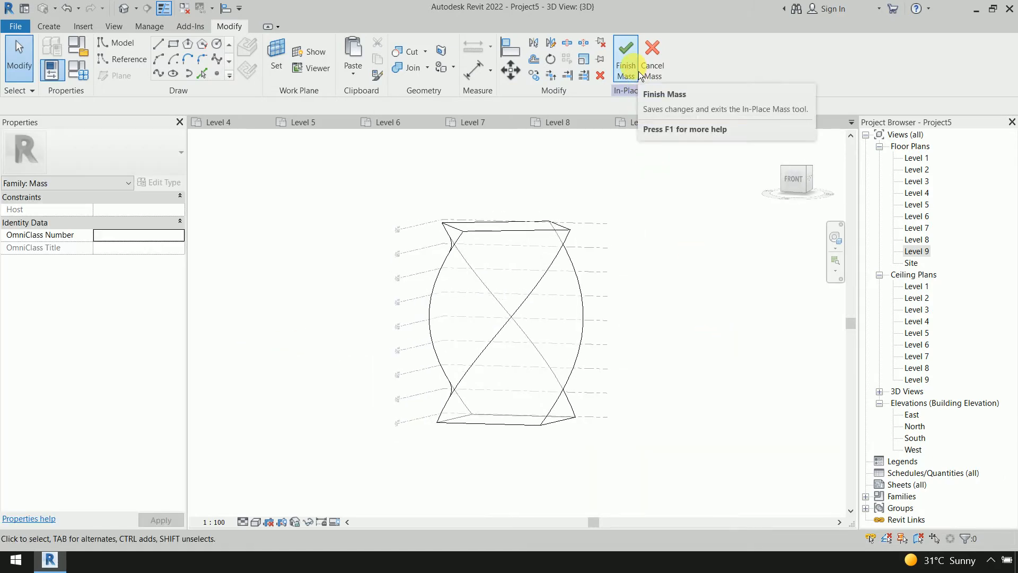
pyautogui.click(636, 71)
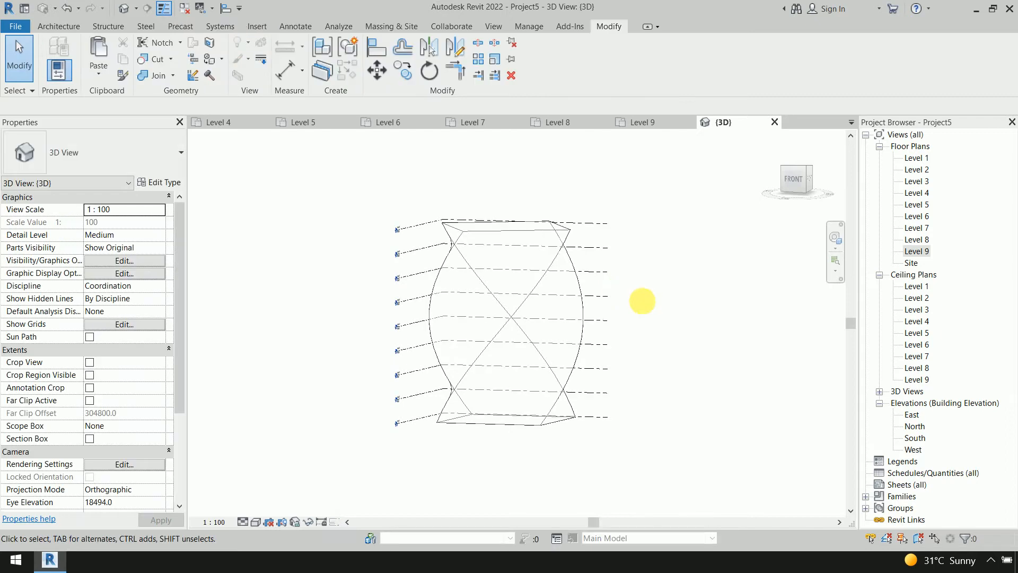
# Set the 3D view's detail level to Fine and its visual style to Consistent Colors.
pyautogui.keyDown('shift'); pyautogui.moveTo(639, 297); pyautogui.dragTo(544, 396, button='middle'); pyautogui.keyUp('shift')
pyautogui.moveTo(604, 348); pyautogui.dragTo(580, 348, button='middle')
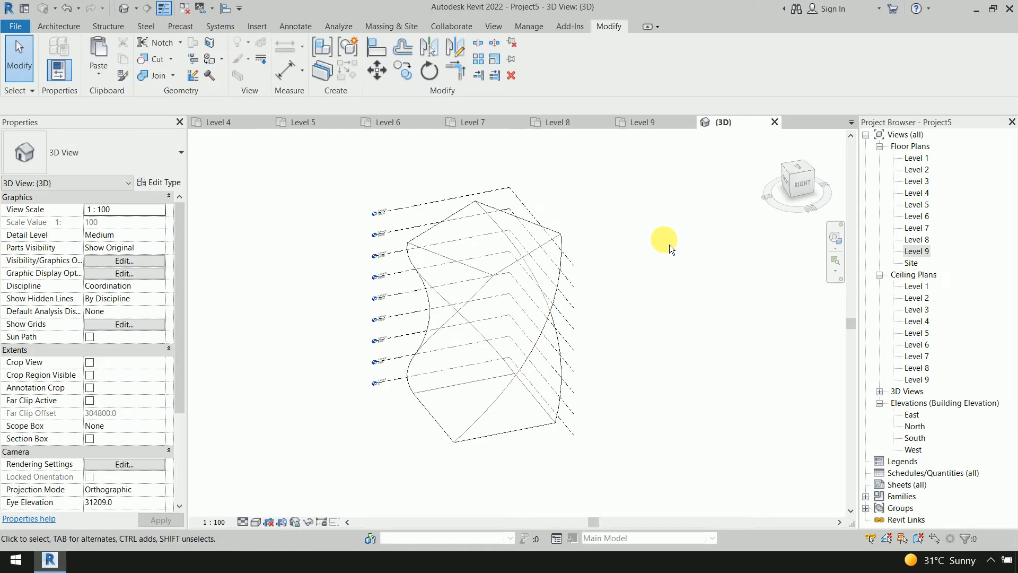
pyautogui.click(248, 525)
pyautogui.click(258, 509)
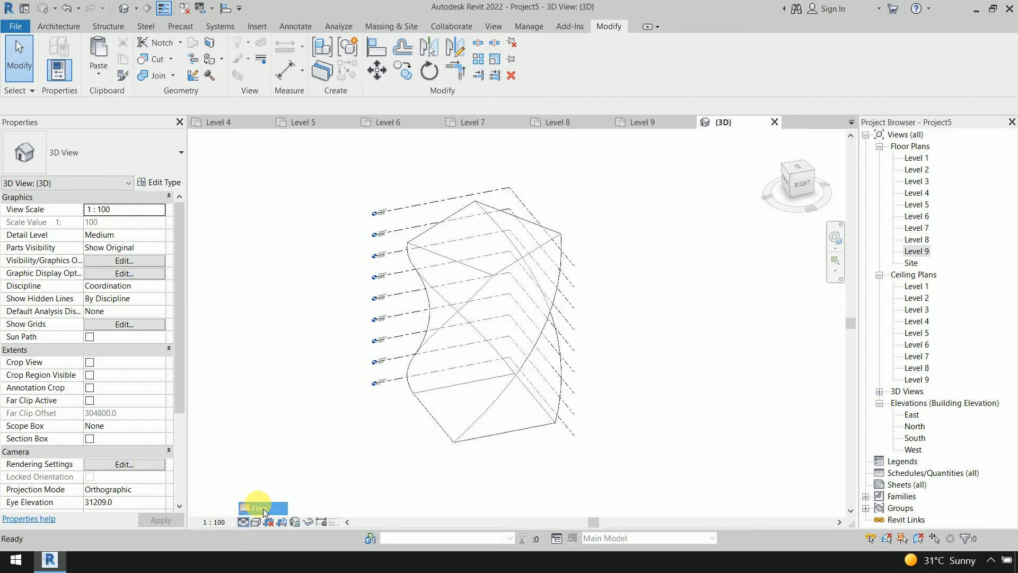
pyautogui.click(266, 525)
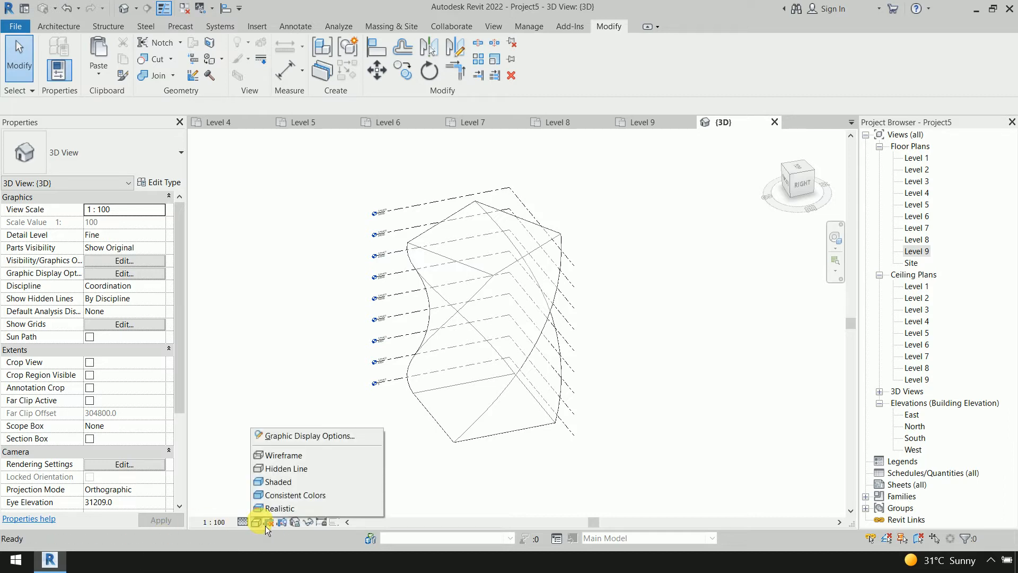
pyautogui.click(293, 496)
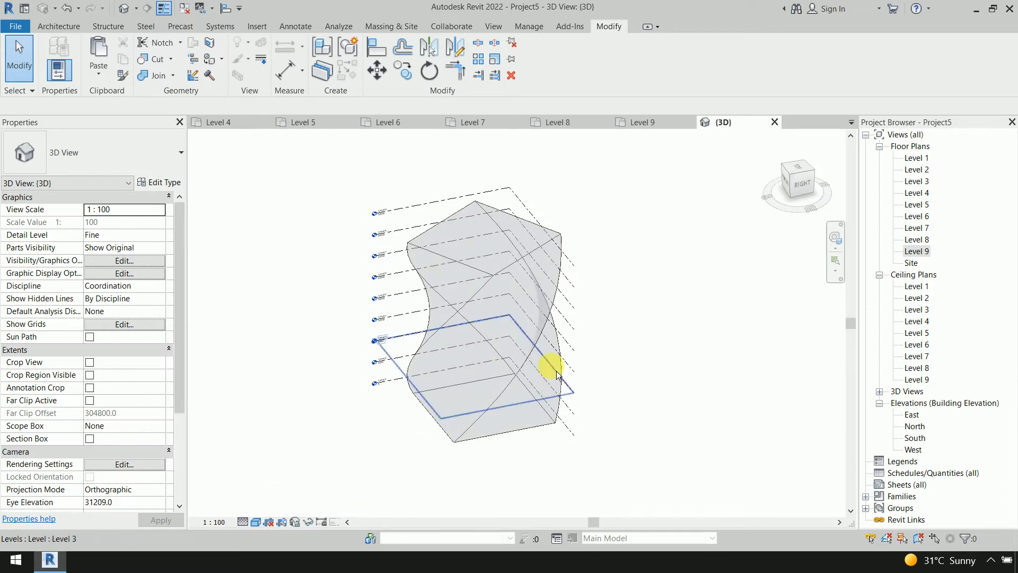
# Hide all nine level planes around the twisted mass in the 3D view.
pyautogui.keyDown('shift'); pyautogui.moveTo(622, 405); pyautogui.dragTo(641, 369, button='middle'); pyautogui.keyUp('shift')
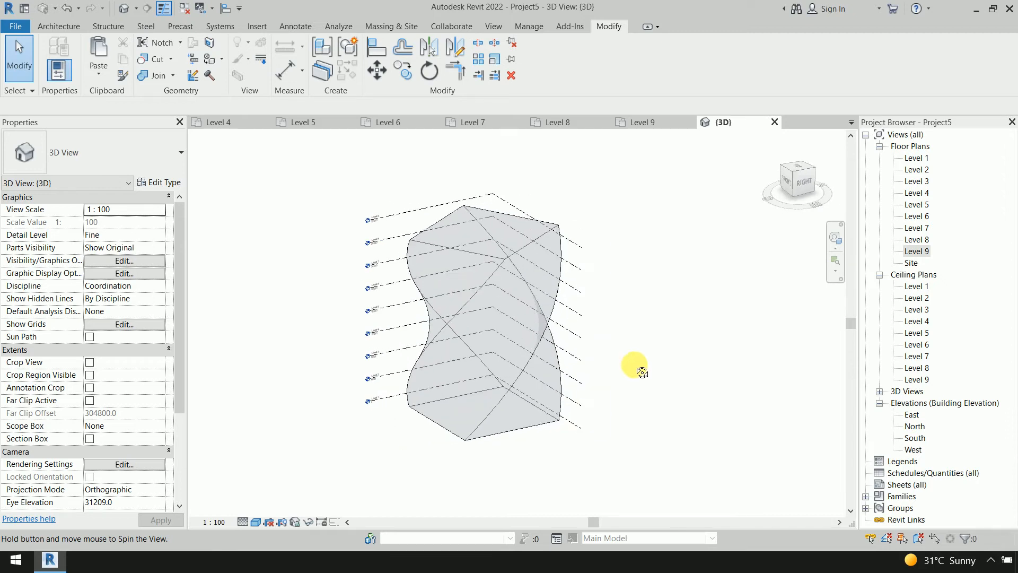
pyautogui.moveTo(646, 206); pyautogui.dragTo(573, 456)
pyautogui.rightClick(569, 379)
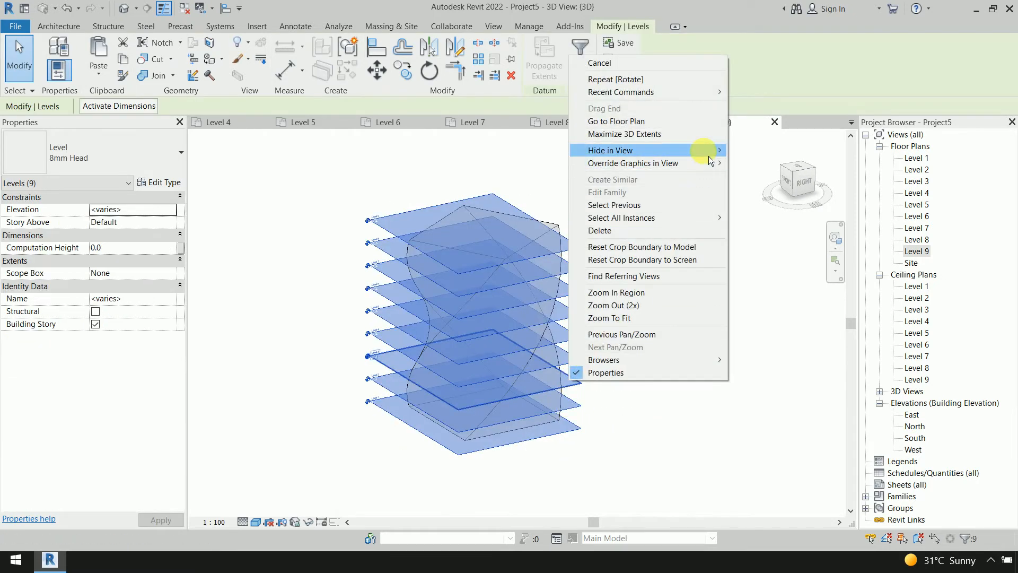
pyautogui.moveTo(708, 156)
pyautogui.click(756, 152)
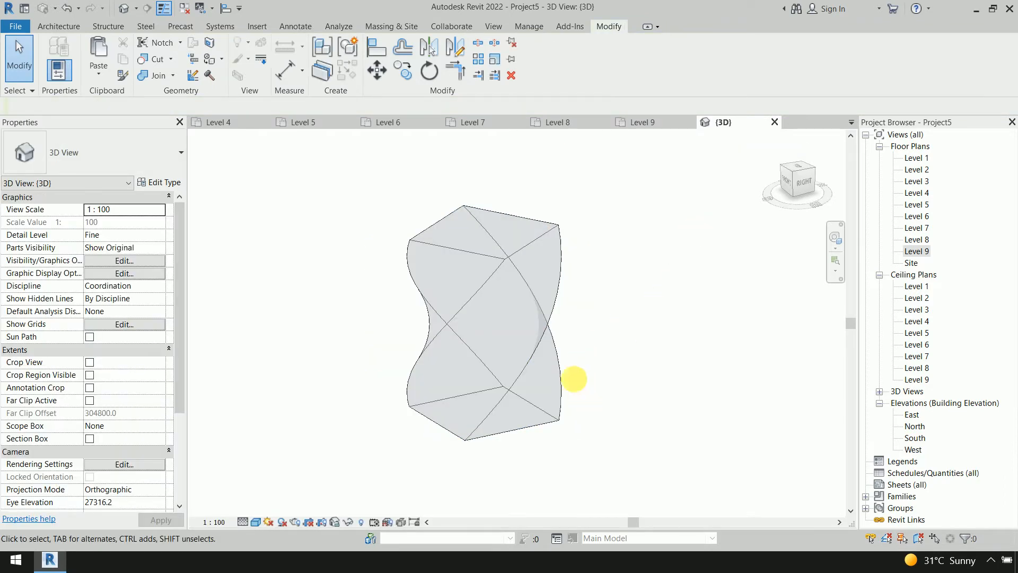
pyautogui.keyDown('shift'); pyautogui.moveTo(574, 379); pyautogui.dragTo(629, 356, button='middle'); pyautogui.keyUp('shift')
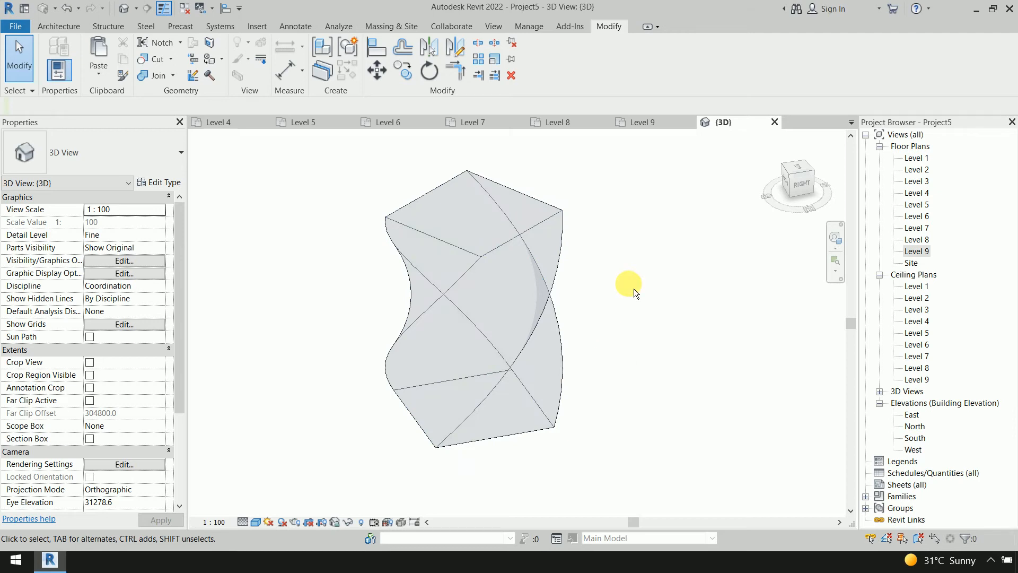
# Generate mass floors in the twisted mass for Level 1 through Level 8, leaving out Level 9.
pyautogui.click(564, 214)
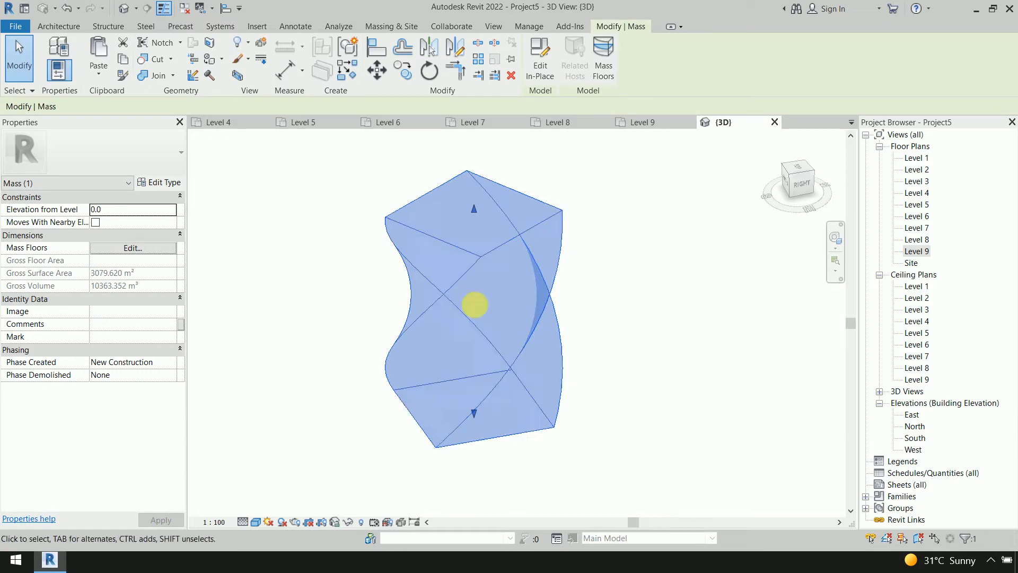
pyautogui.click(619, 82)
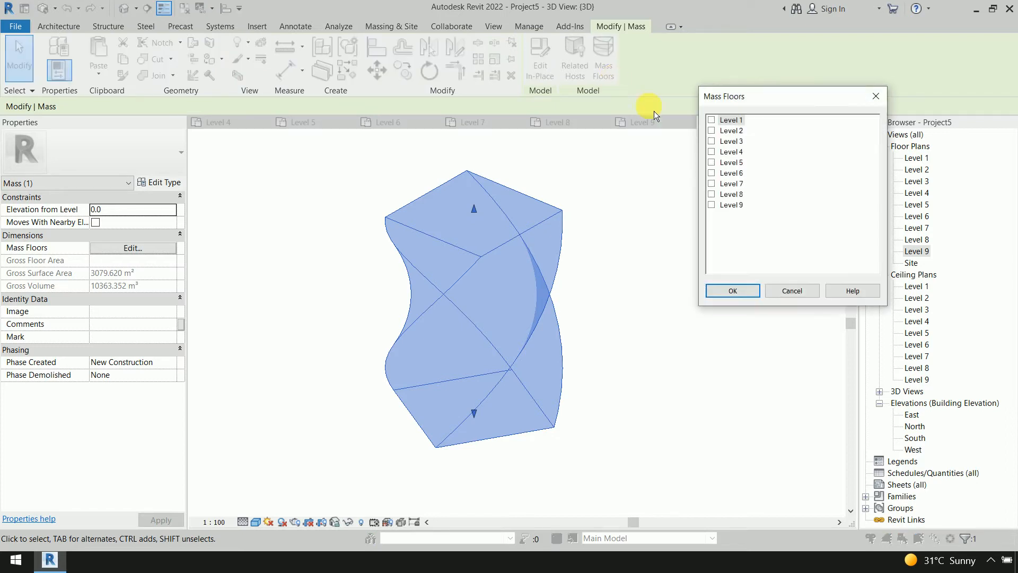
pyautogui.keyDown('shift'); pyautogui.click(719, 197); pyautogui.keyUp('shift')
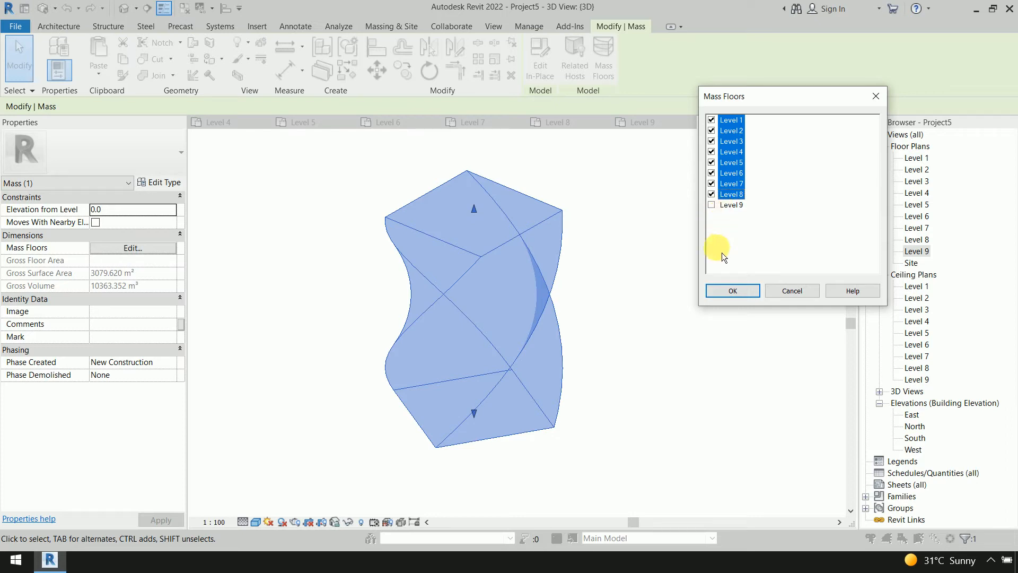
pyautogui.click(732, 291)
pyautogui.click(693, 317)
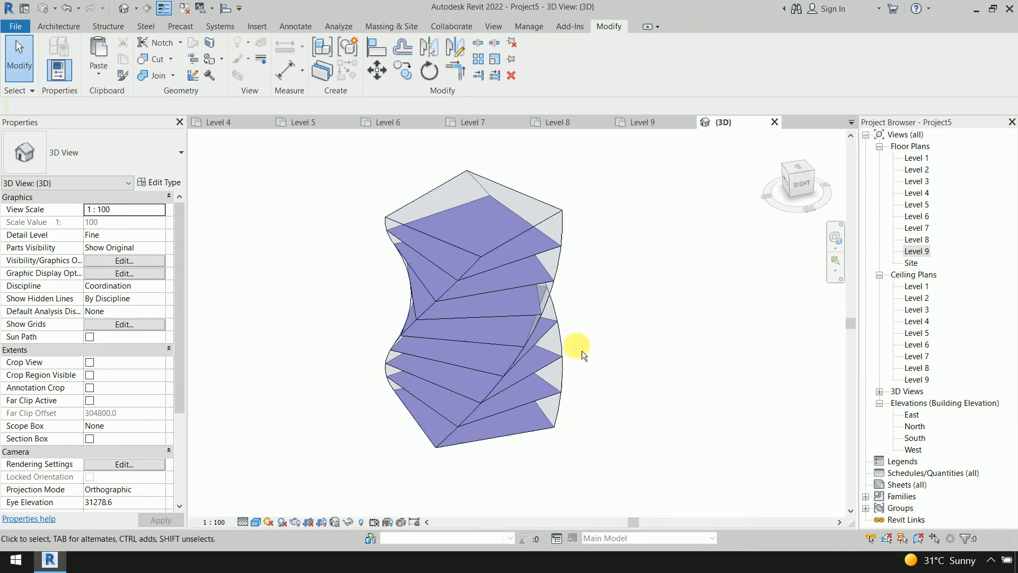
pyautogui.click(394, 27)
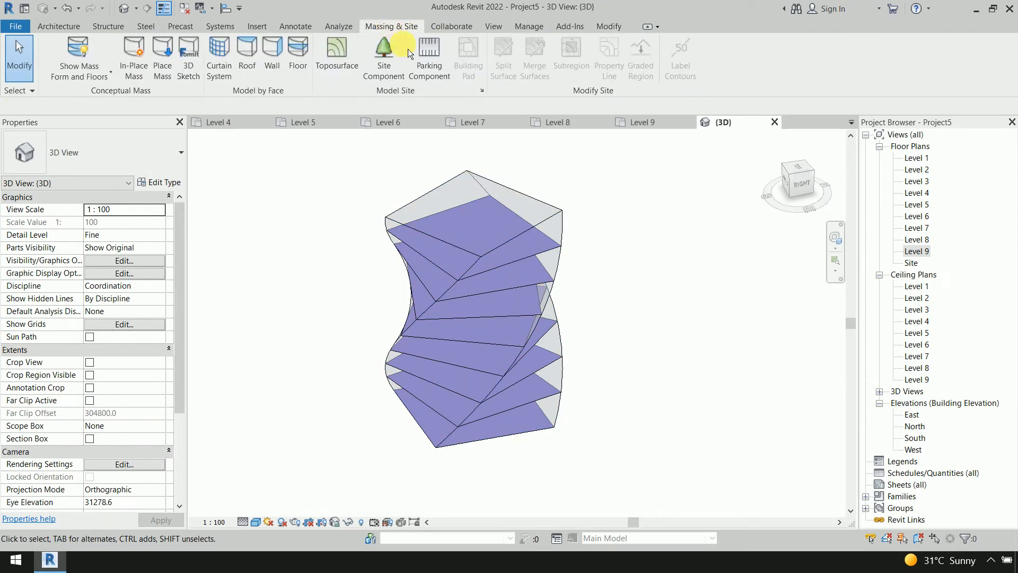
pyautogui.click(60, 27)
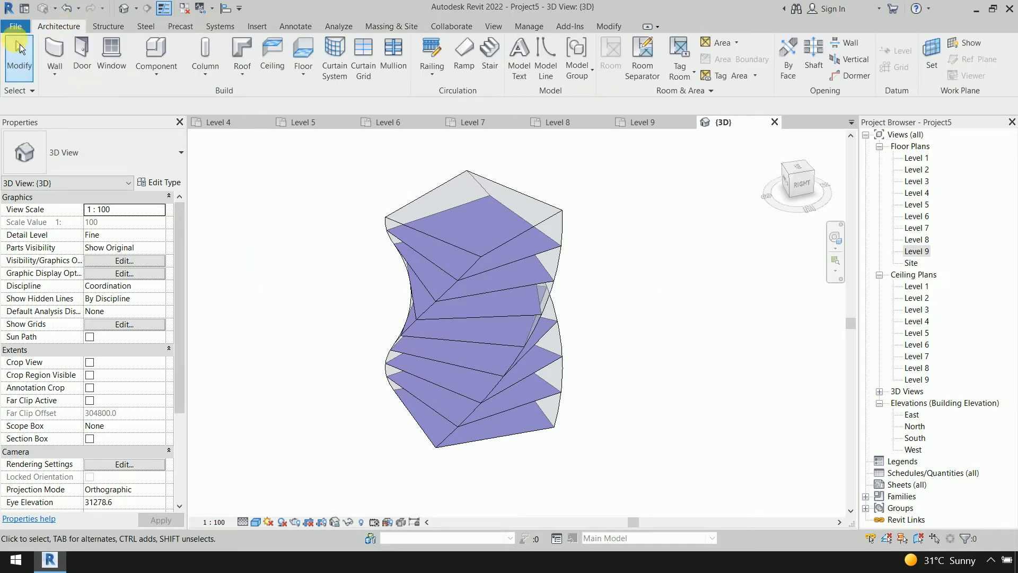
pyautogui.click(61, 80)
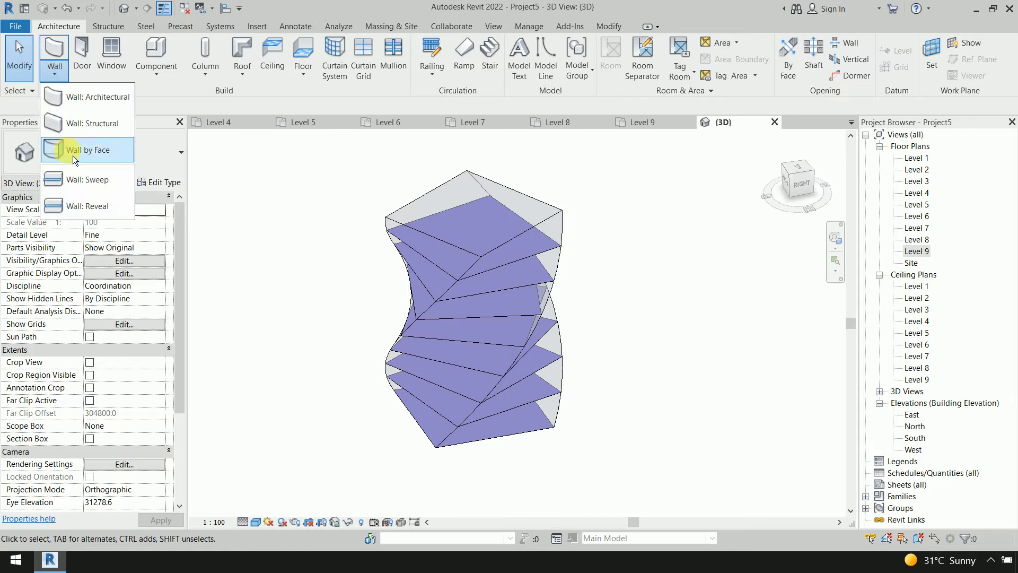
pyautogui.click(326, 208)
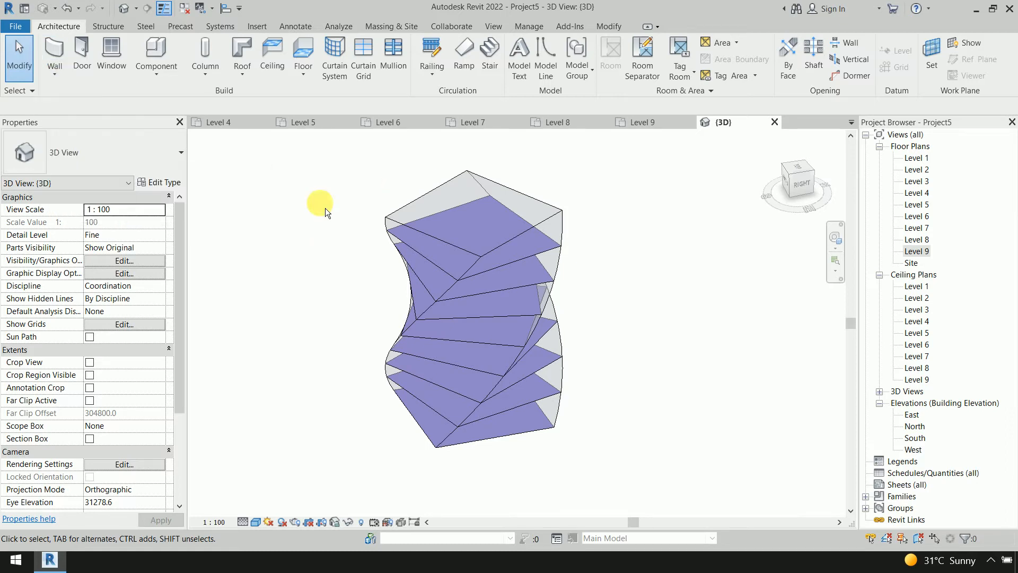
pyautogui.click(311, 75)
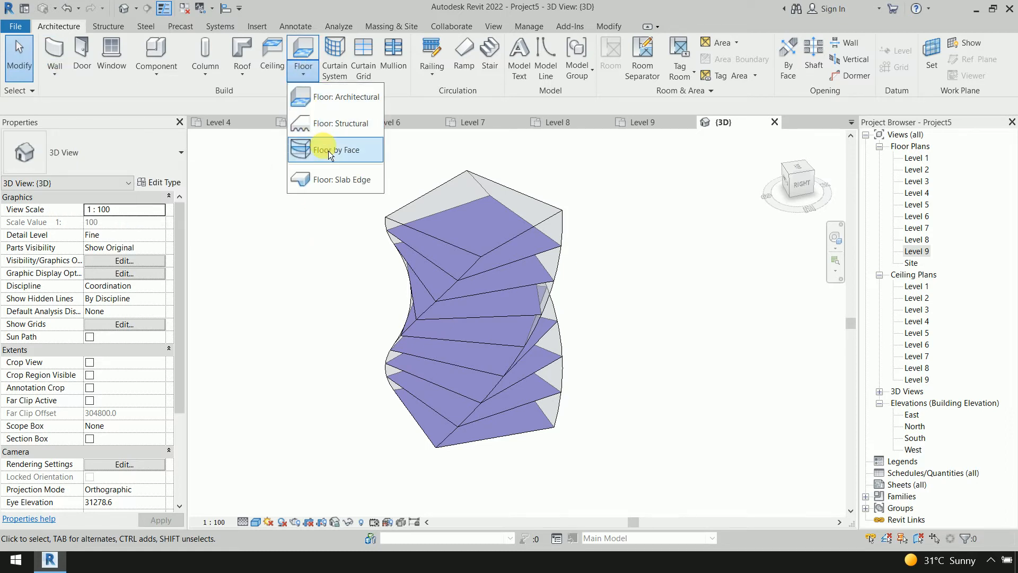
pyautogui.click(275, 182)
pyautogui.click(256, 80)
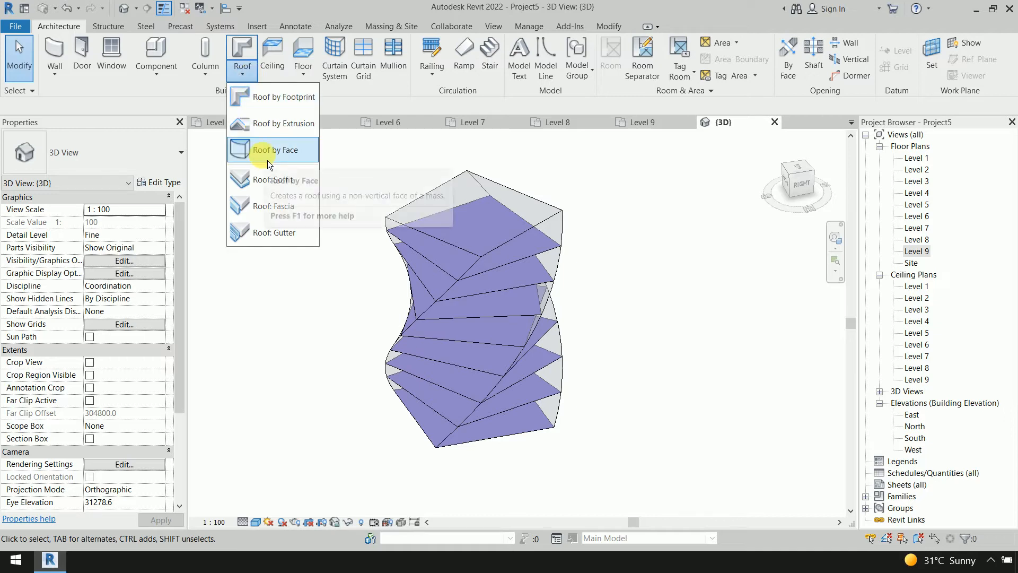
pyautogui.click(215, 172)
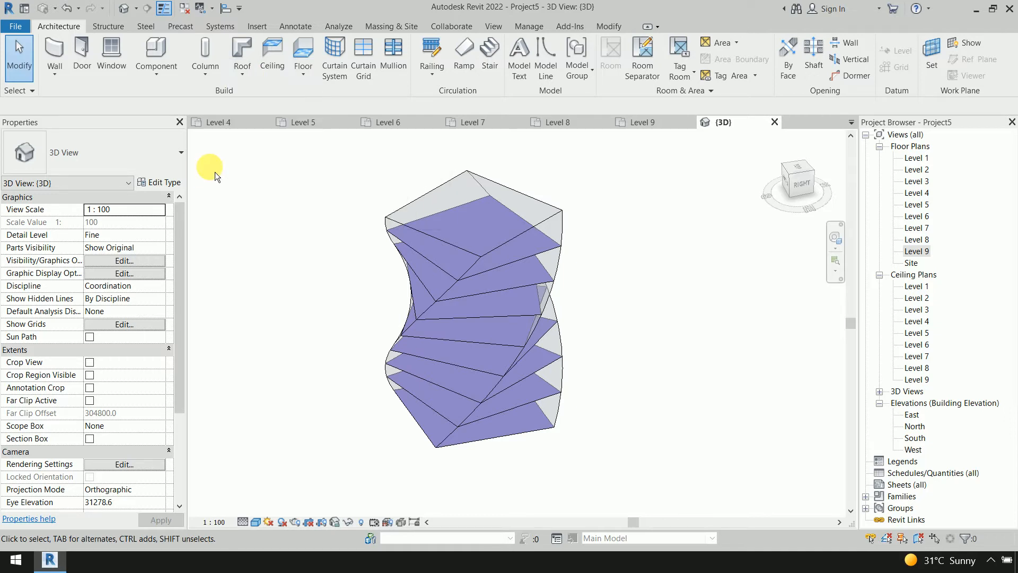
# Create Generic 150mm floors by face from the eight mass floors on Level 1 through Level 8.
pyautogui.click(391, 27)
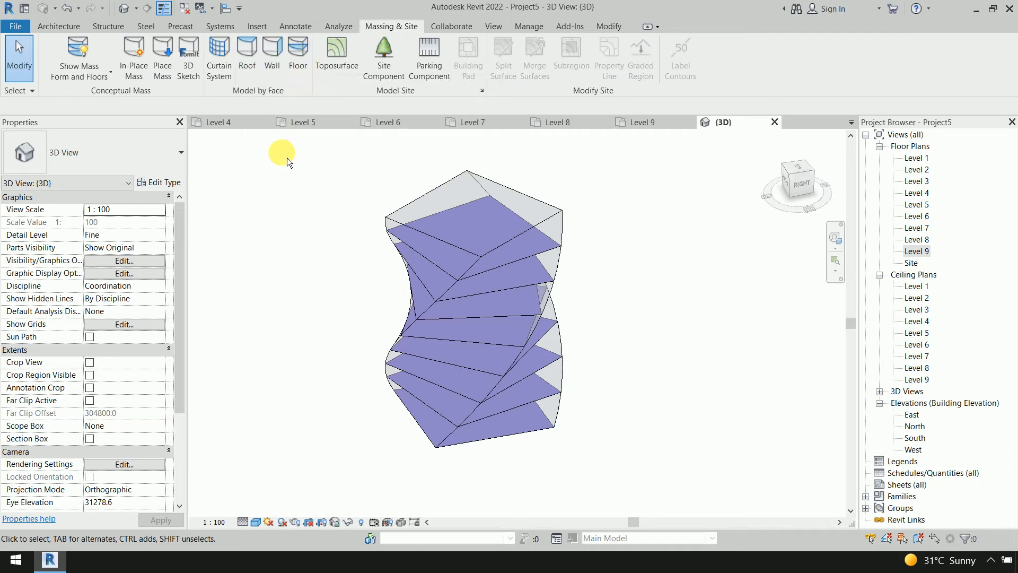
pyautogui.click(298, 58)
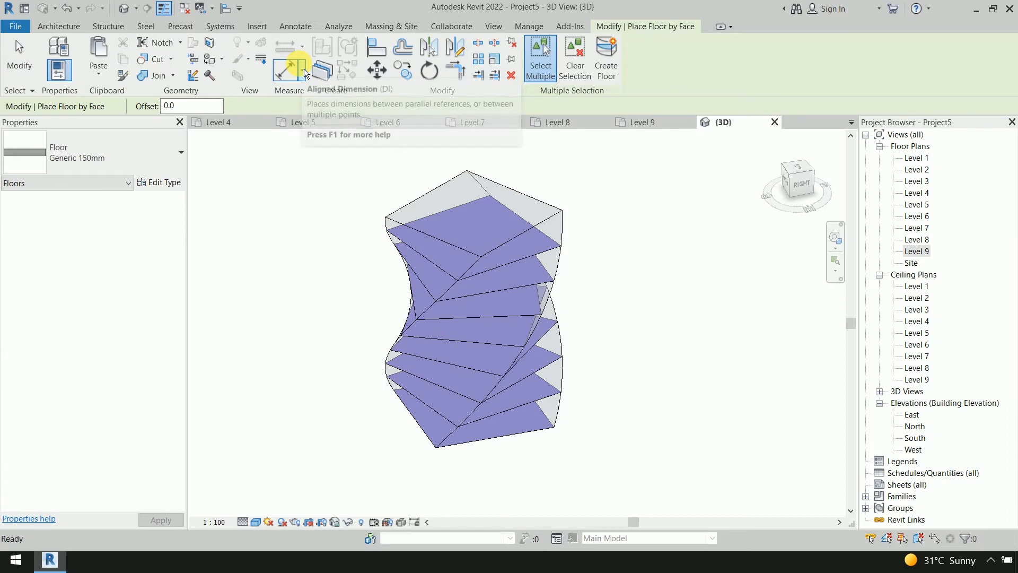
pyautogui.click(542, 411)
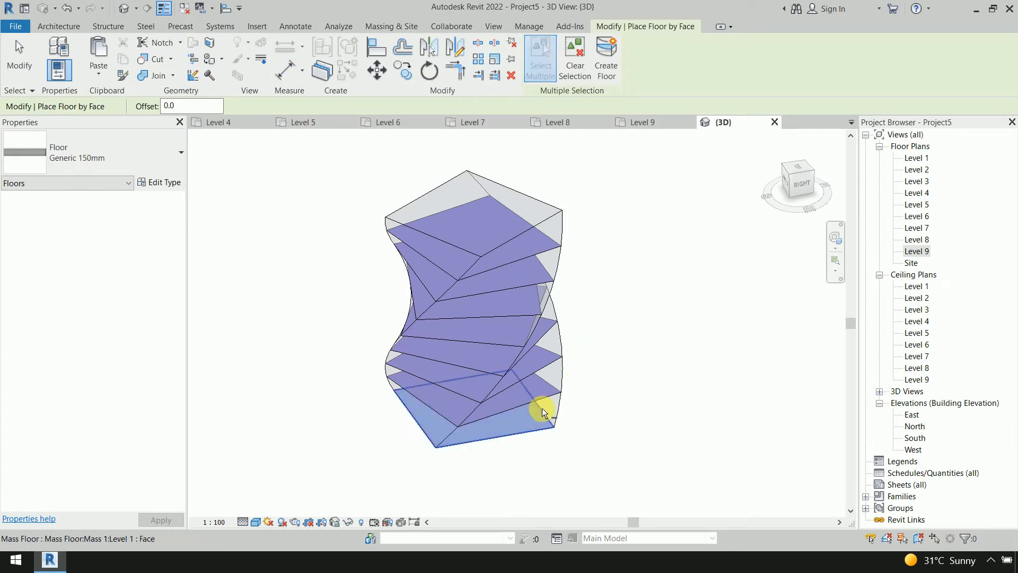
pyautogui.click(549, 384)
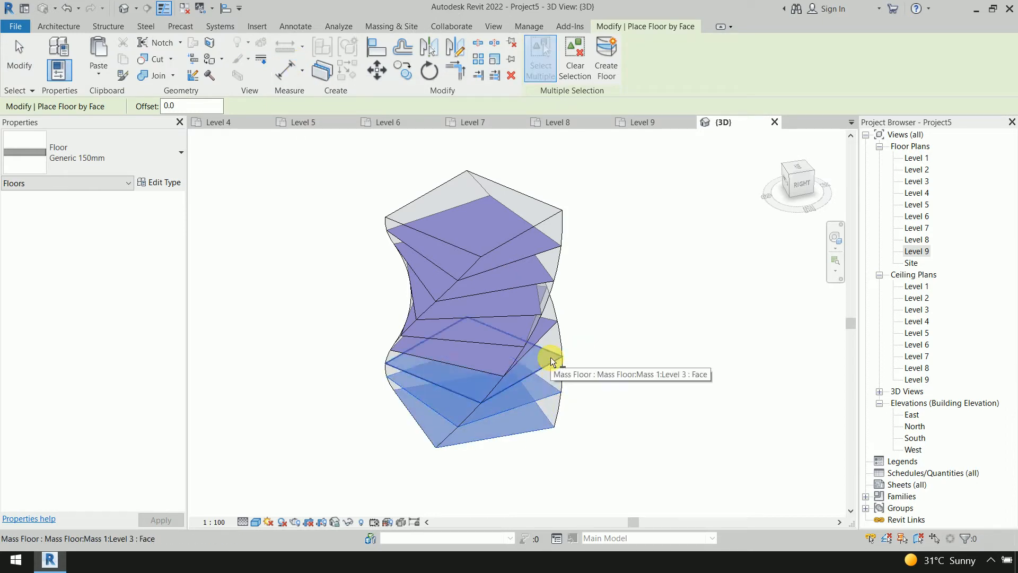
pyautogui.click(551, 358)
pyautogui.click(549, 328)
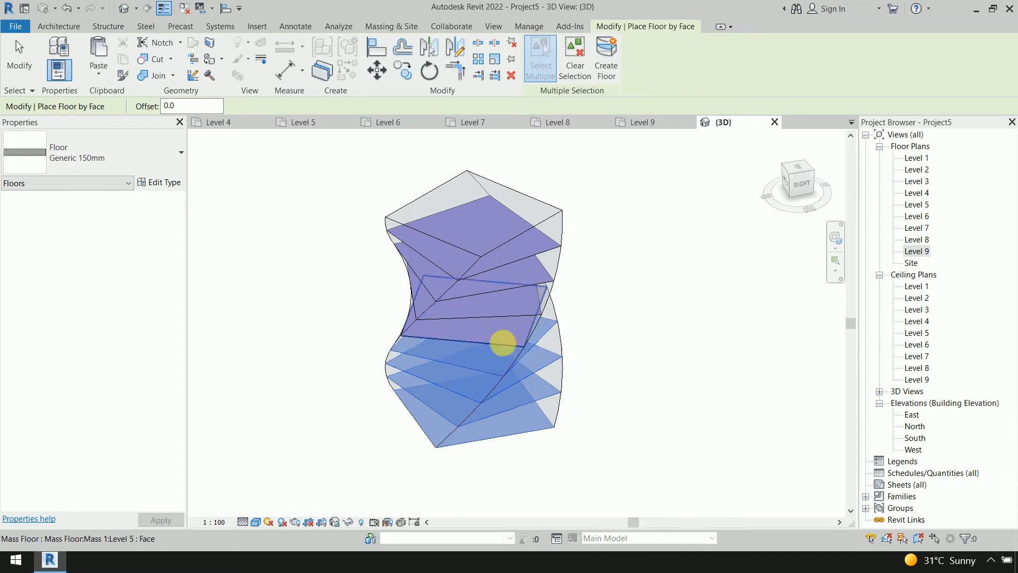
pyautogui.click(508, 313)
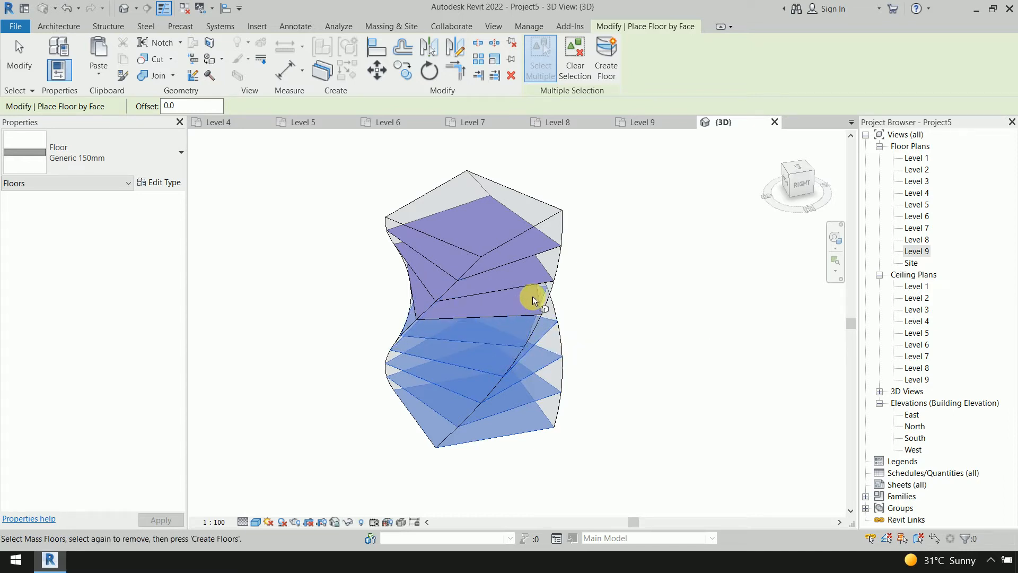
pyautogui.click(534, 294)
pyautogui.click(543, 266)
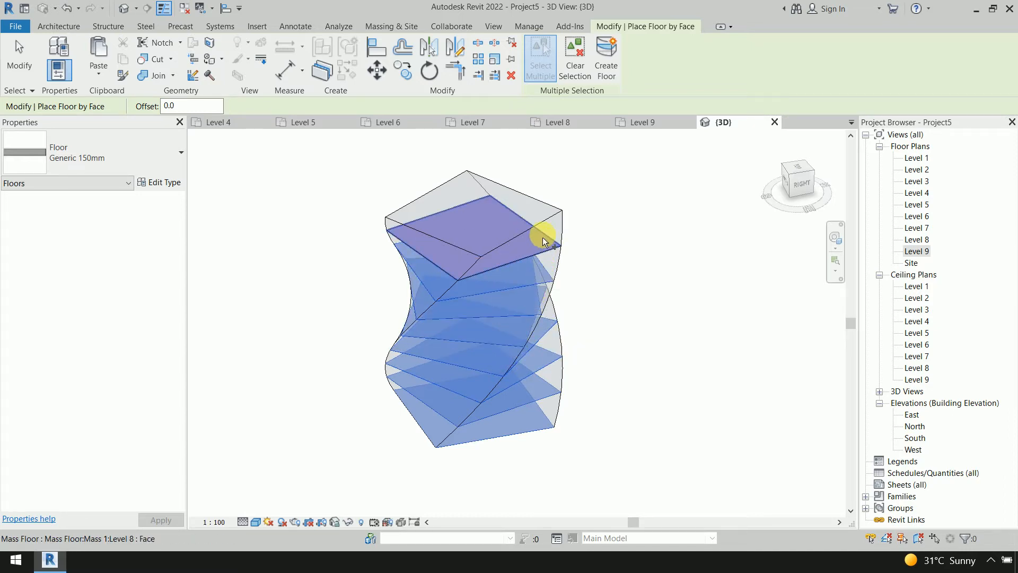
pyautogui.click(542, 237)
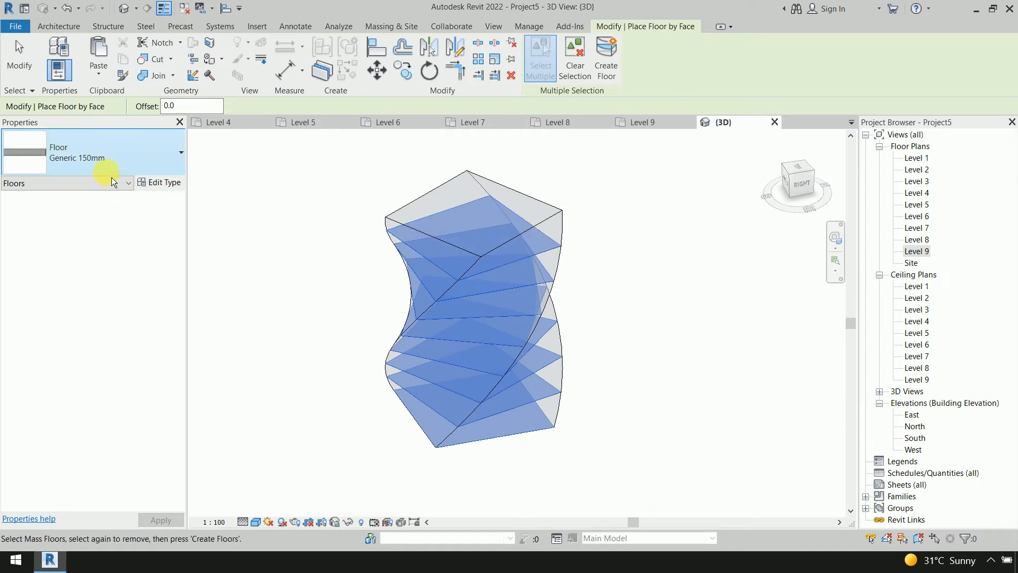
pyautogui.click(613, 73)
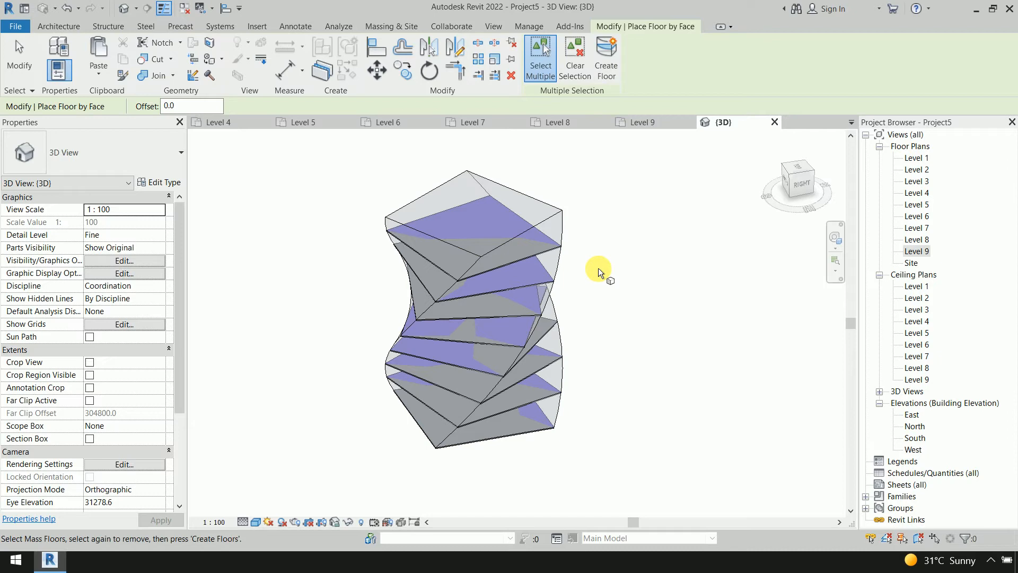
pyautogui.press('Escape')
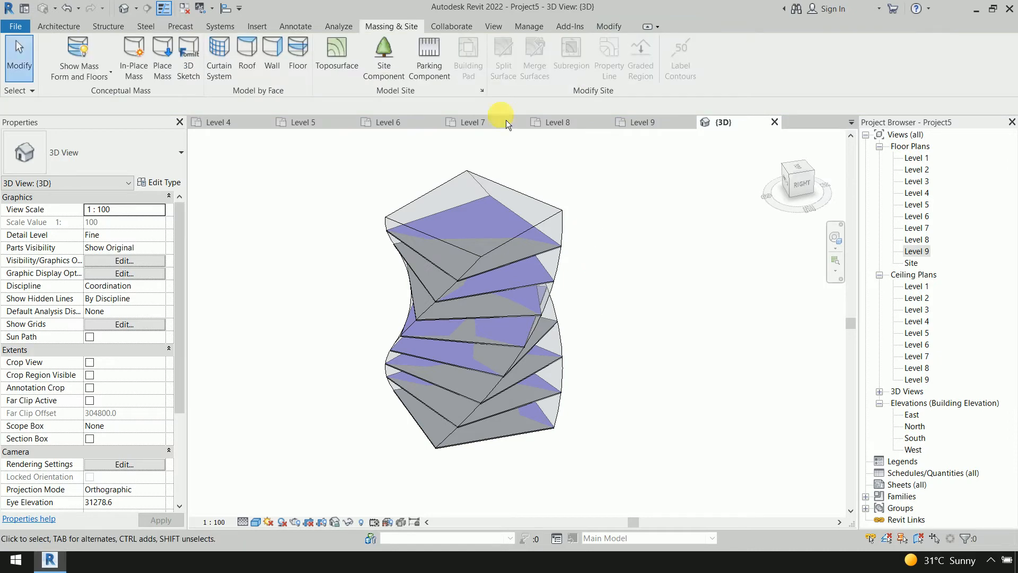
# Create a roof by face on the mass's top face at Level 9, using a 125 mm thick roof type.
pyautogui.click(256, 65)
pyautogui.click(153, 153)
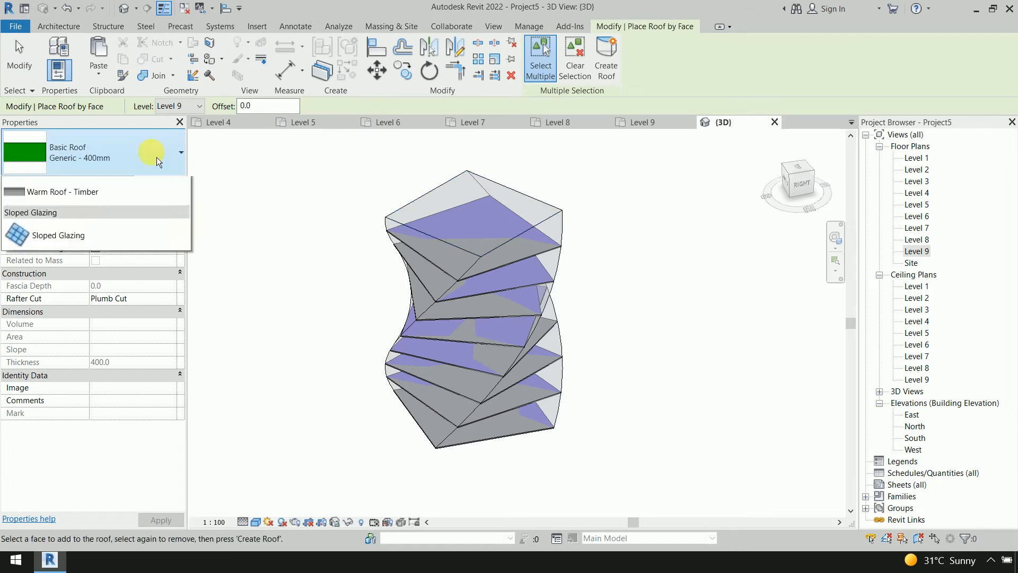
pyautogui.click(114, 247)
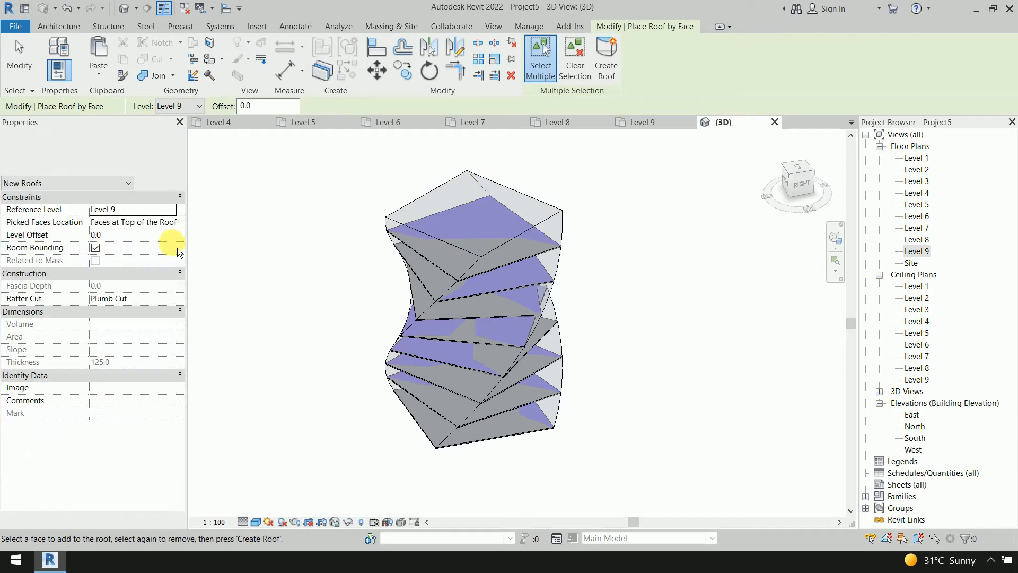
pyautogui.click(519, 196)
pyautogui.click(607, 67)
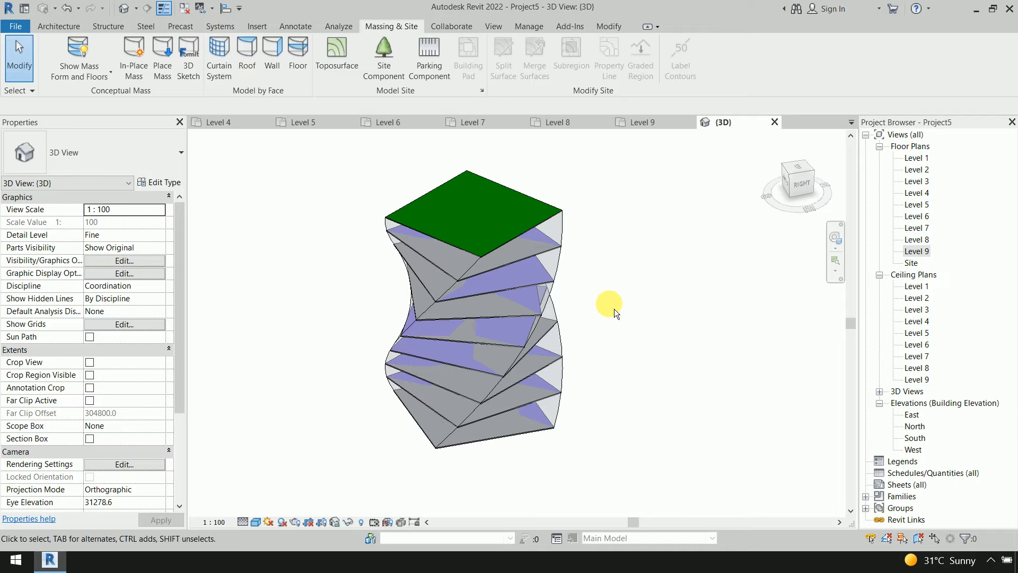
# Place Generic - 90mm Brick walls by face on two adjacent twisted side faces of the mass.
pyautogui.click(272, 67)
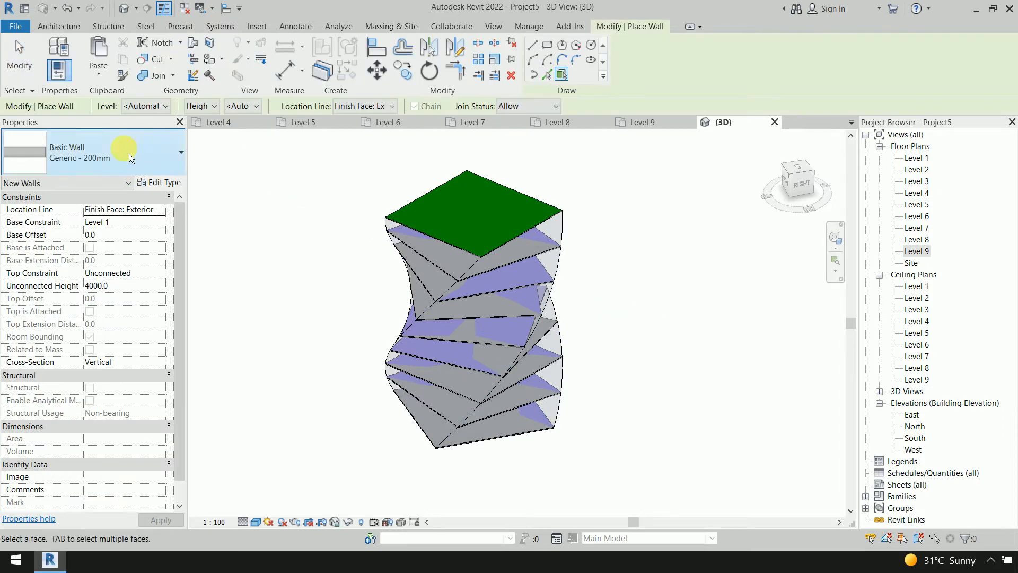
pyautogui.click(149, 163)
pyautogui.scroll(3, 135, 333)
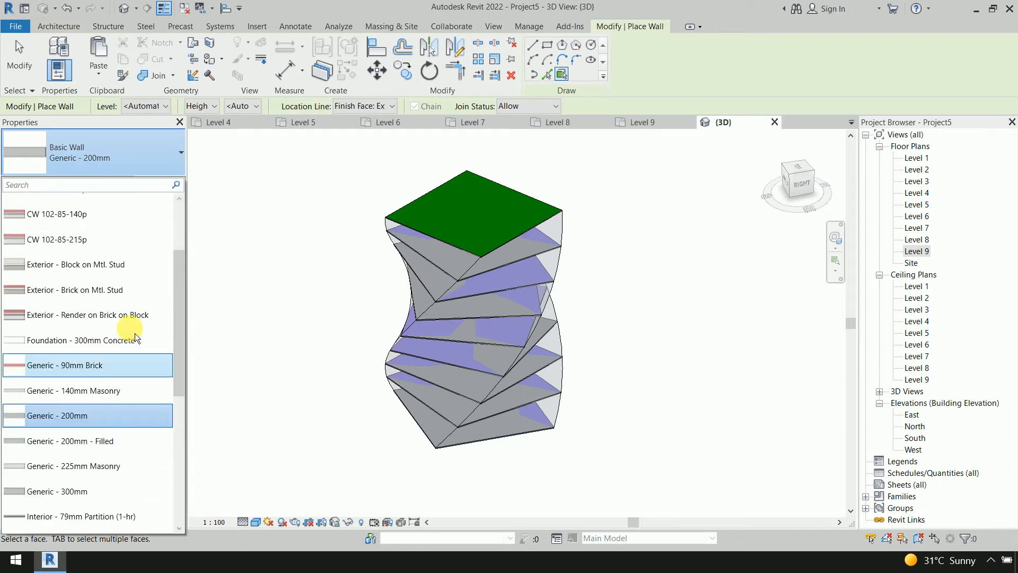
pyautogui.click(104, 272)
pyautogui.scroll(3, 371, 318)
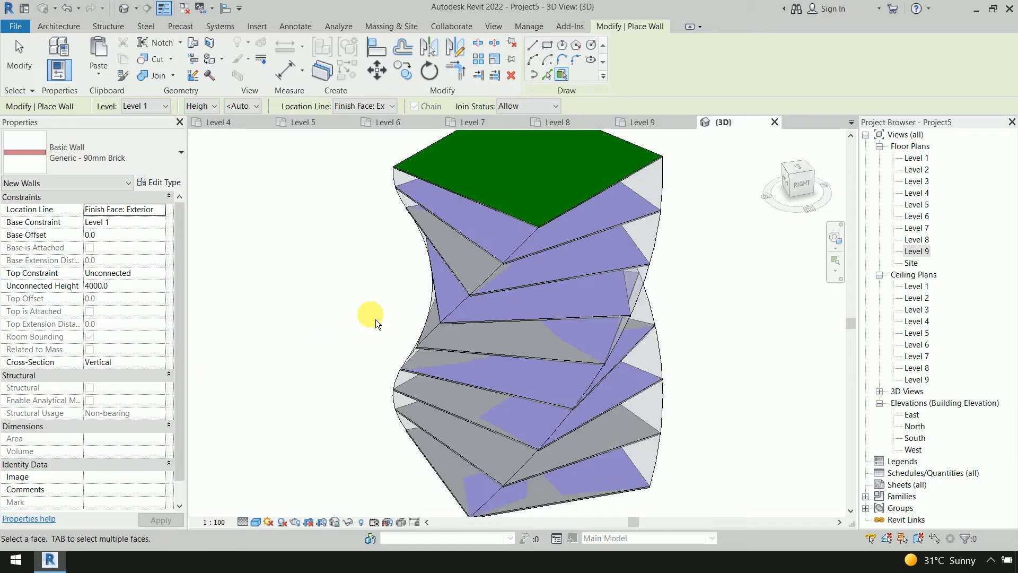
pyautogui.click(521, 229)
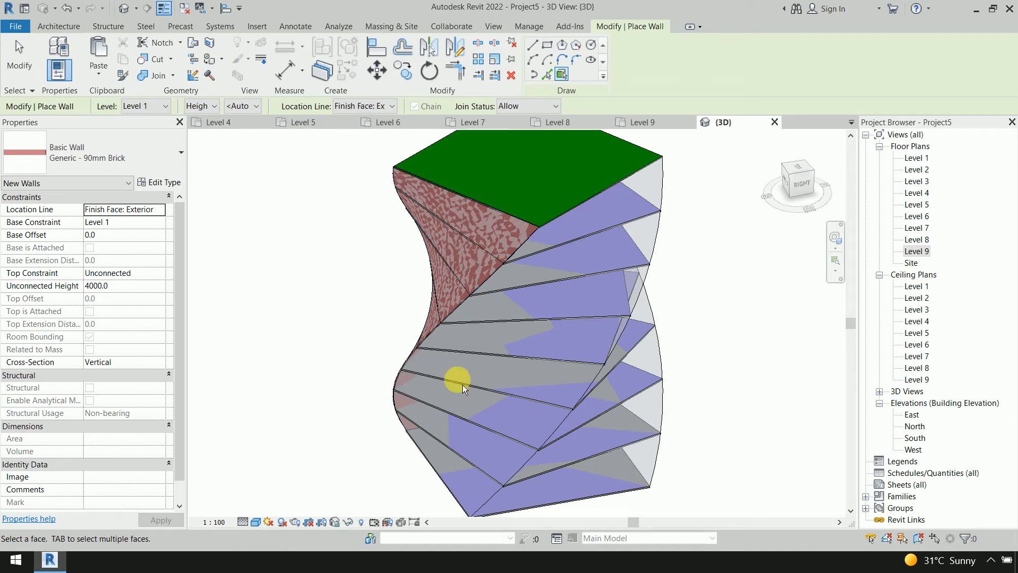
pyautogui.keyDown('shift'); pyautogui.moveTo(654, 391); pyautogui.dragTo(237, 313, button='middle'); pyautogui.keyUp('shift')
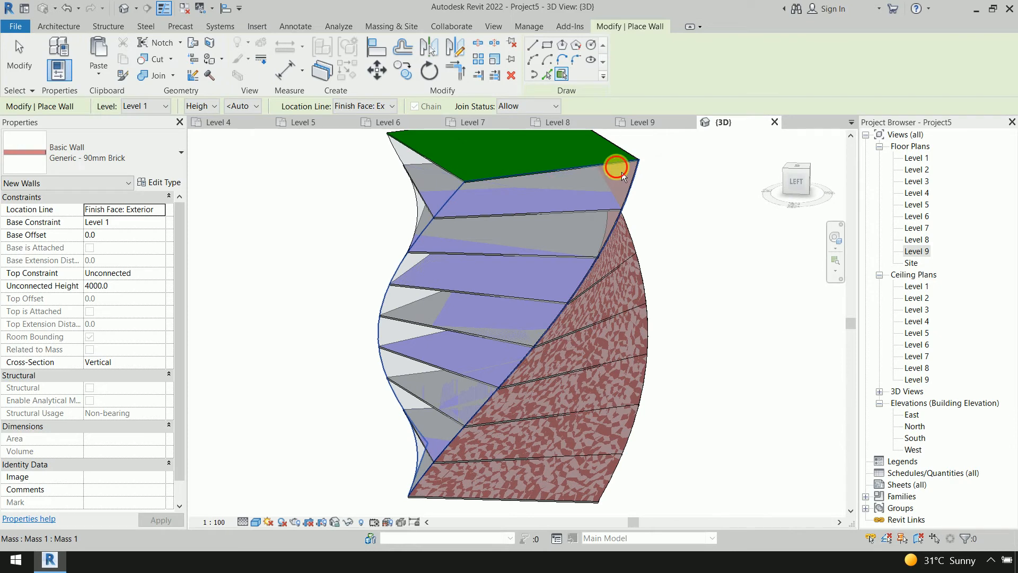
# Try to place an Exterior Glazing curtain wall by face on one of the mass's uncovered side faces.
pyautogui.keyDown('shift'); pyautogui.moveTo(252, 336); pyautogui.dragTo(585, 329, button='middle'); pyautogui.keyUp('shift')
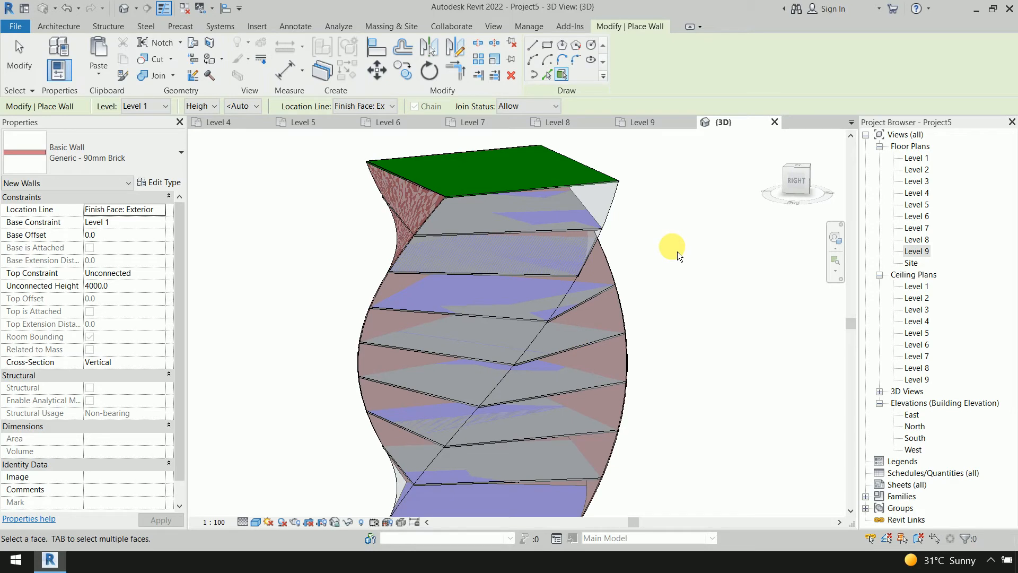
pyautogui.click(160, 163)
pyautogui.scroll(-3, 136, 335)
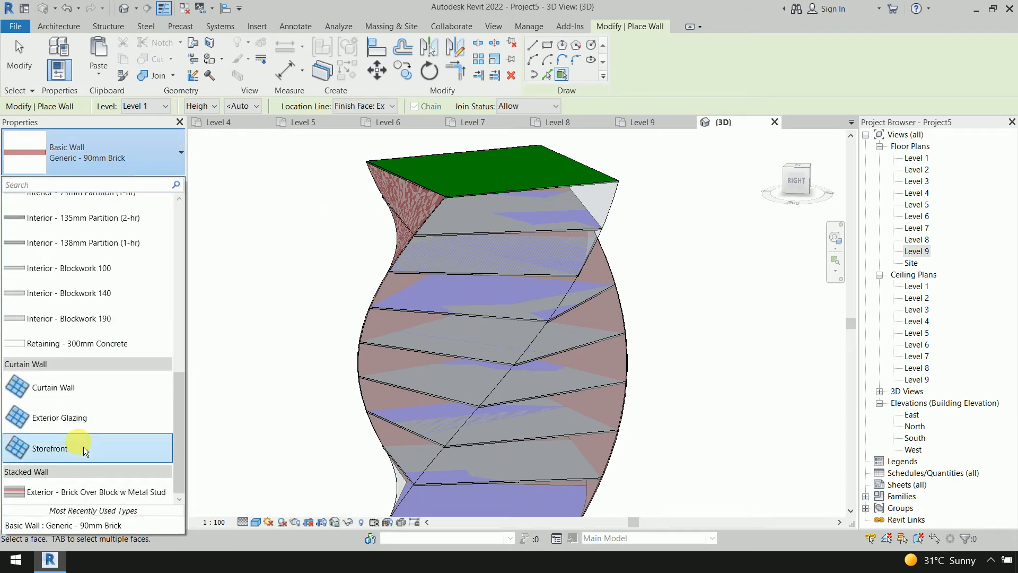
pyautogui.click(84, 431)
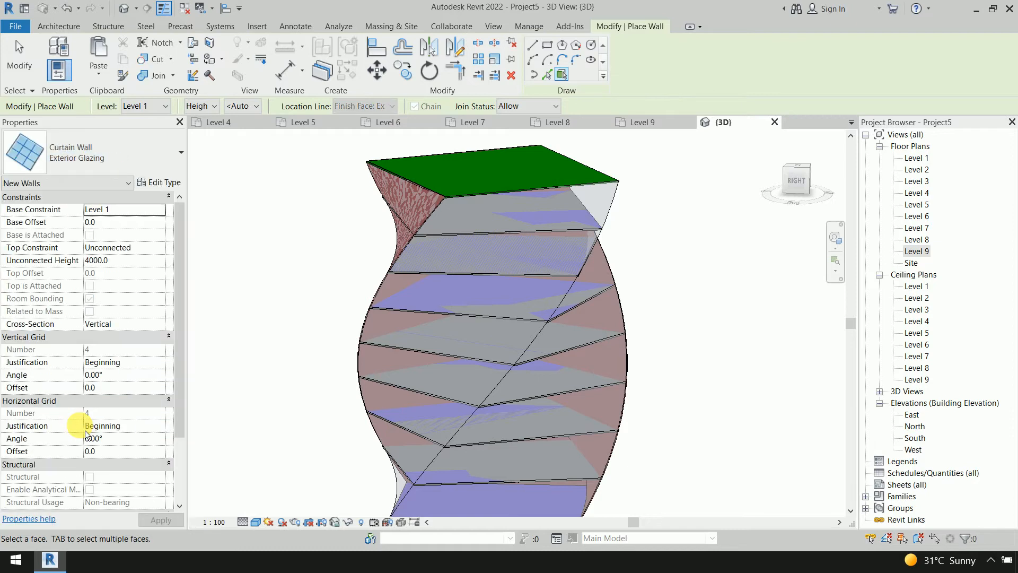
pyautogui.click(618, 192)
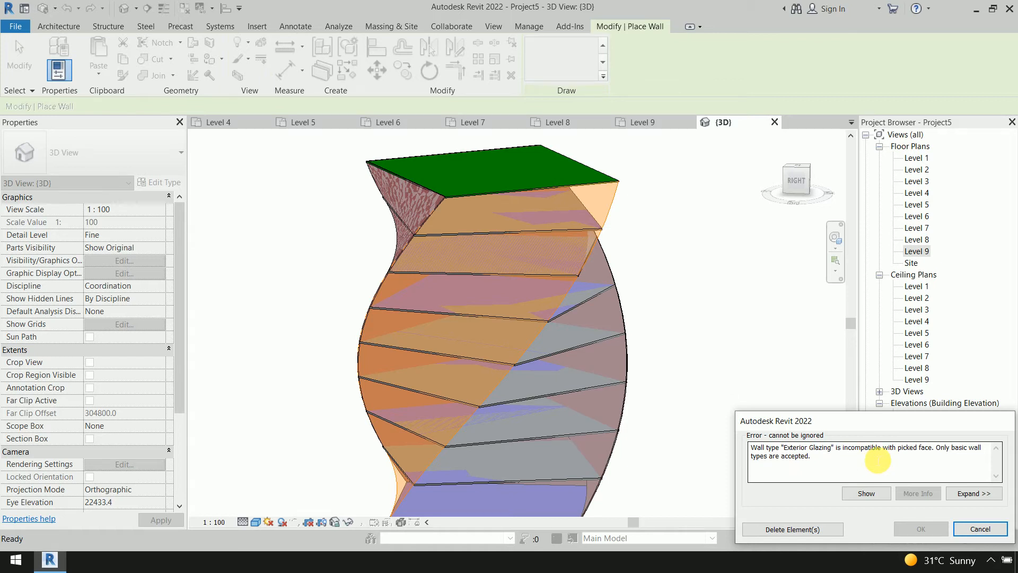
pyautogui.click(841, 530)
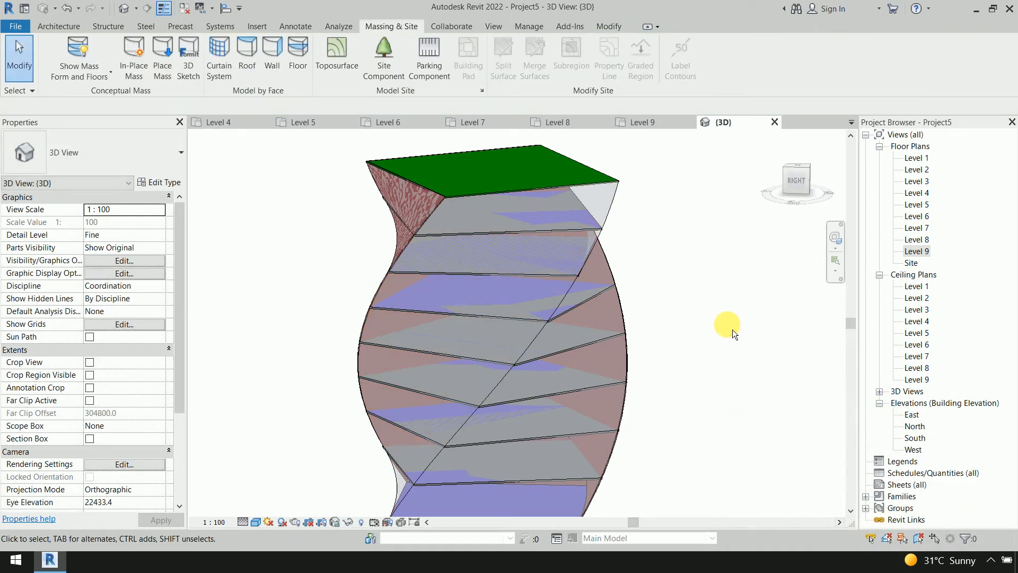
# Create a 1500 x 3000mm curtain system by face on the two remaining twisted side faces of the mass.
pyautogui.moveTo(705, 313); pyautogui.dragTo(678, 290, button='middle')
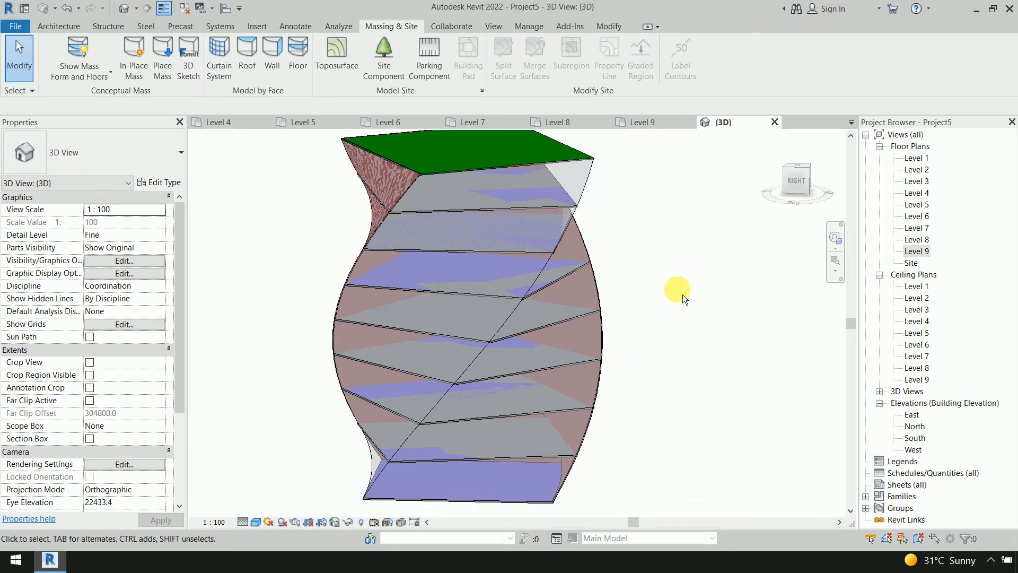
pyautogui.click(59, 26)
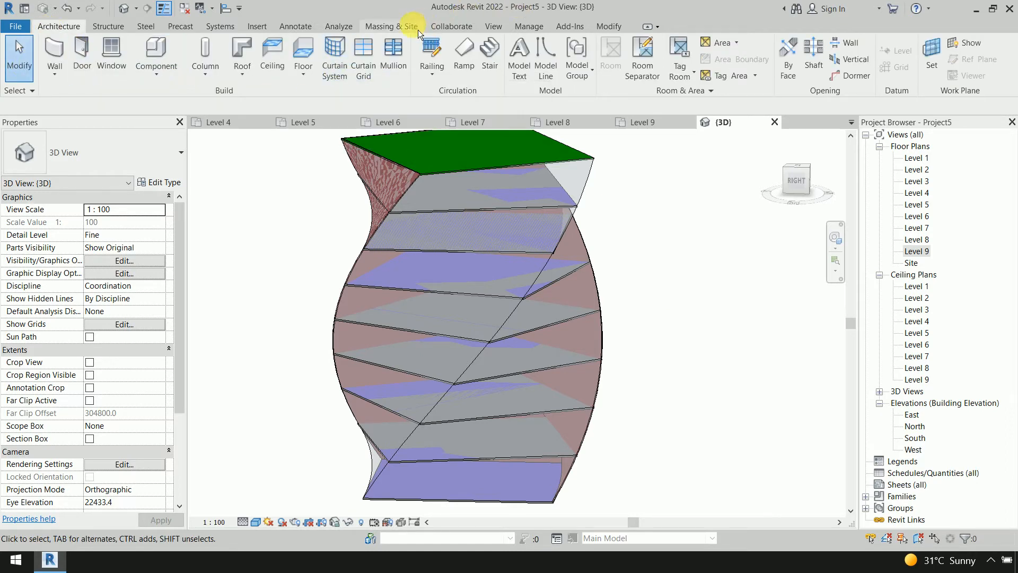
pyautogui.click(403, 26)
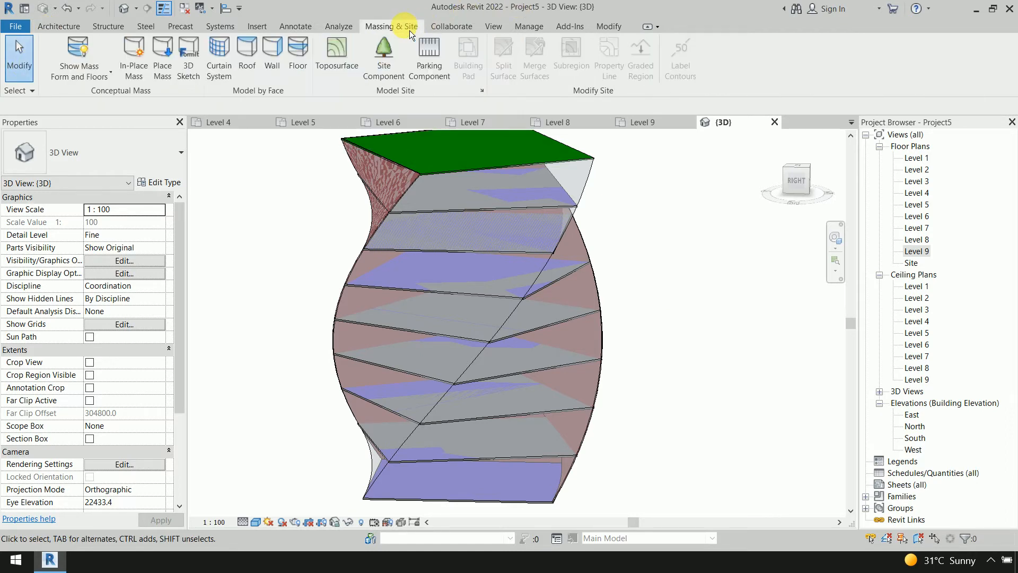
pyautogui.click(232, 78)
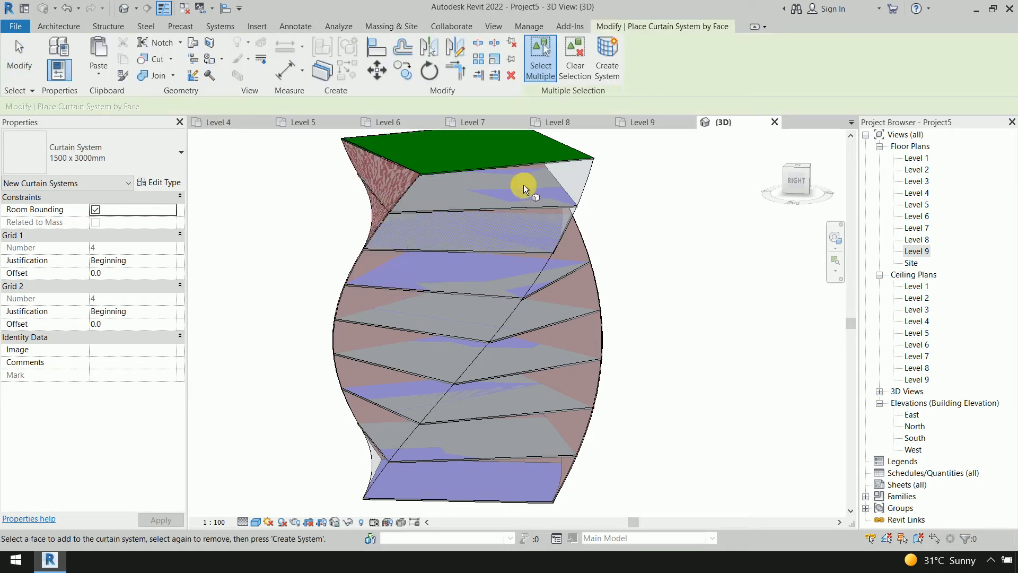
pyautogui.click(584, 166)
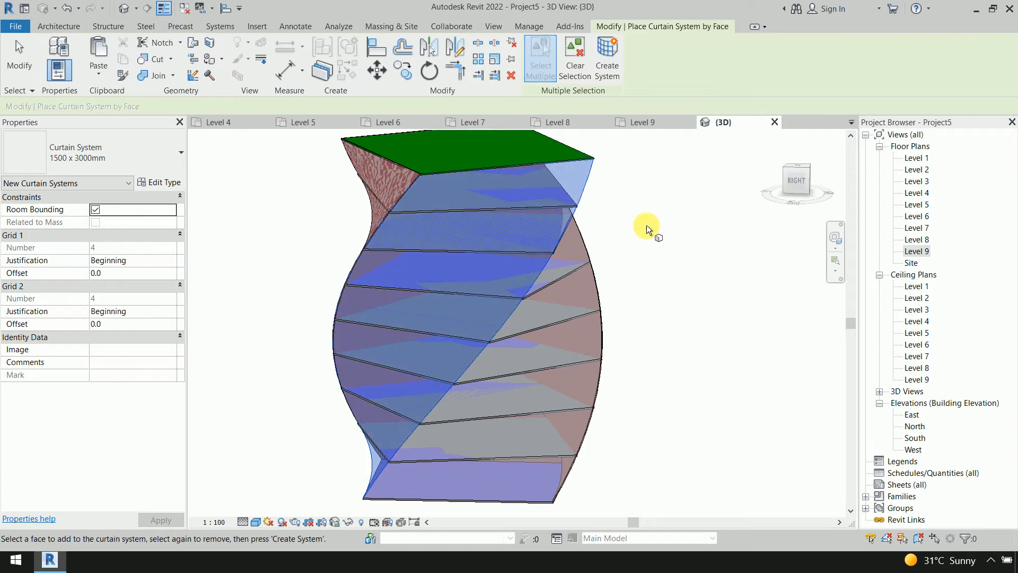
pyautogui.keyDown('shift'); pyautogui.moveTo(672, 277); pyautogui.dragTo(533, 291, button='middle'); pyautogui.keyUp('shift')
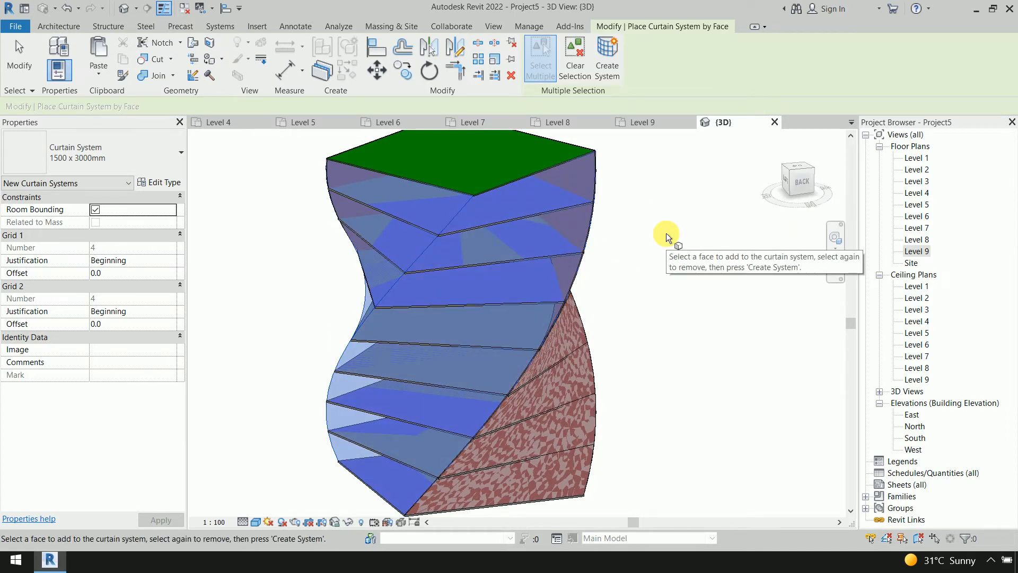
pyautogui.click(607, 57)
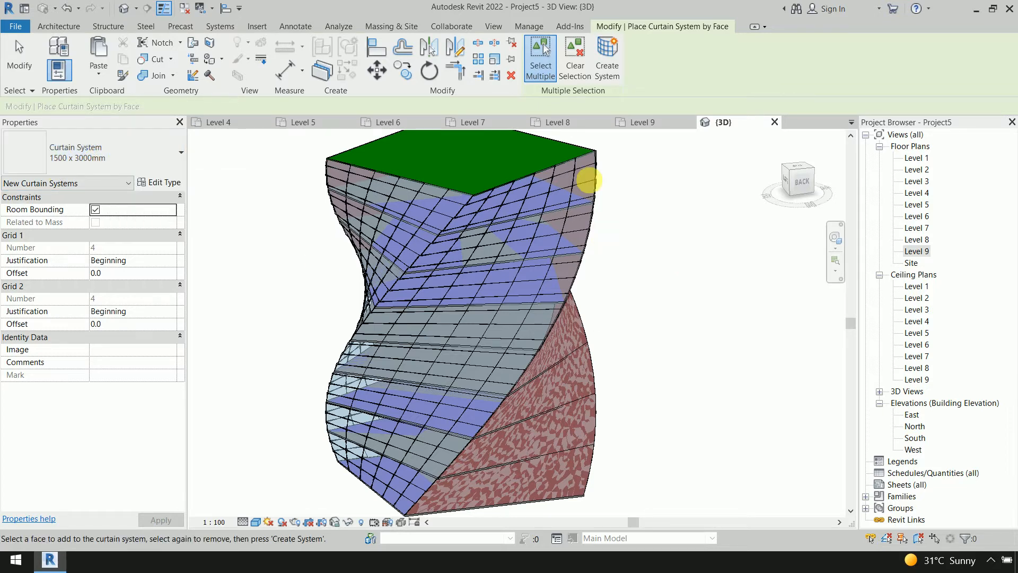
pyautogui.rightClick(661, 228)
pyautogui.click(665, 231)
# Examine the tower's curtain system and brick walls from several sides in the 3D view.
pyautogui.scroll(-1, 674, 262)
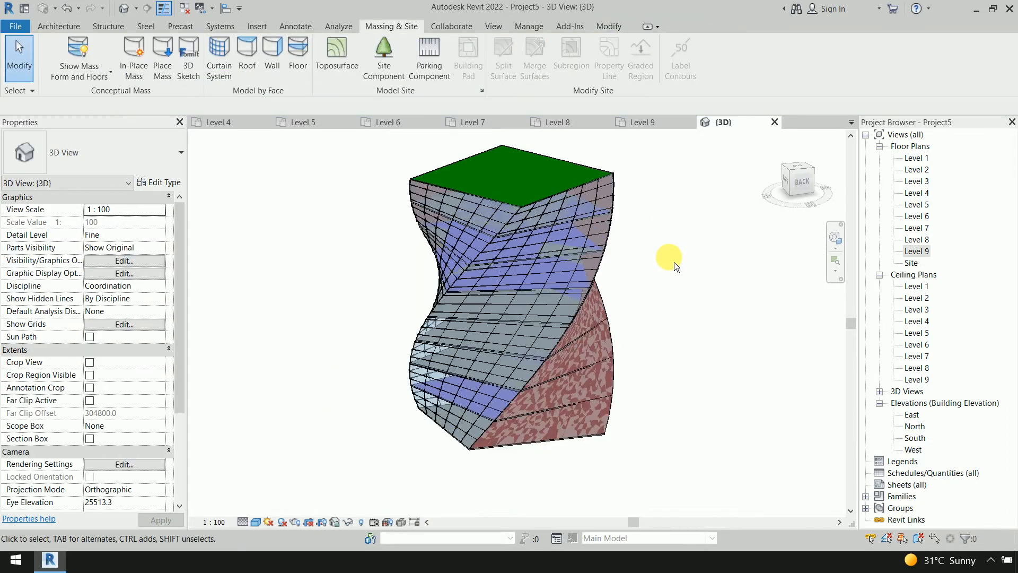
pyautogui.moveTo(673, 262); pyautogui.dragTo(609, 268, button='middle')
pyautogui.keyDown('shift'); pyautogui.moveTo(518, 278); pyautogui.dragTo(441, 380, button='middle'); pyautogui.keyUp('shift')
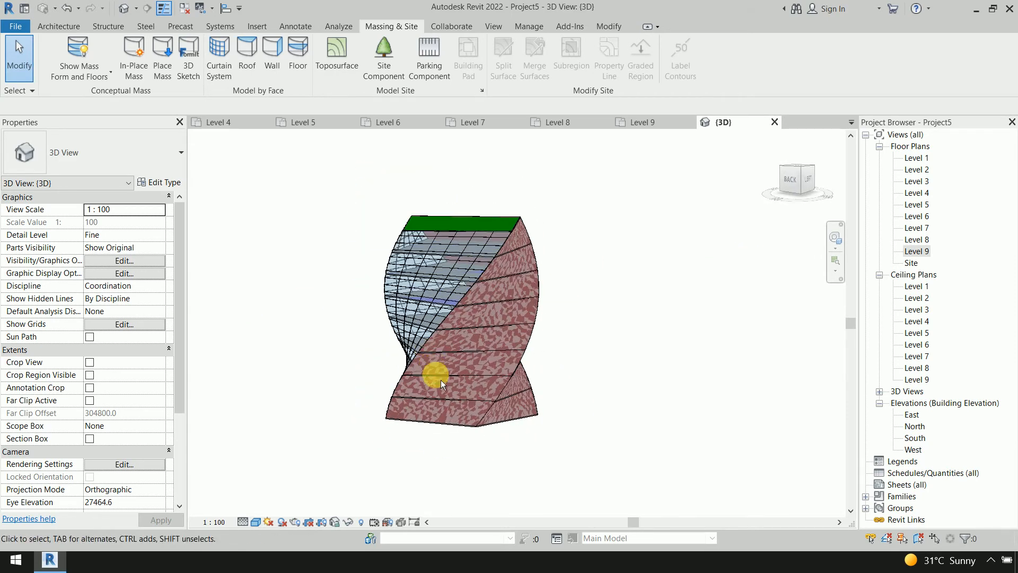
pyautogui.scroll(4, 456, 395)
pyautogui.scroll(-5, 456, 394)
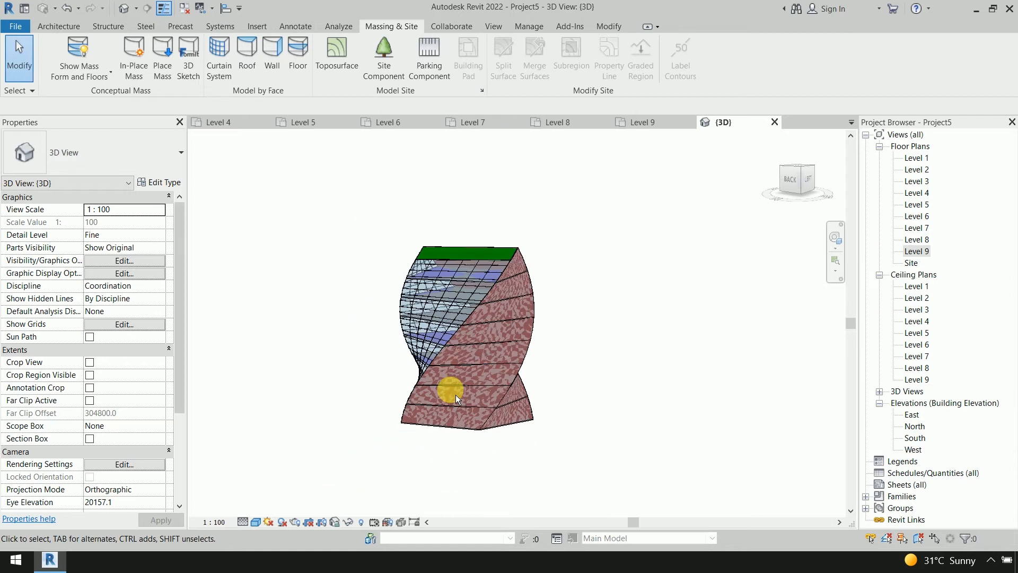
pyautogui.scroll(2, 454, 371)
pyautogui.keyDown('shift'); pyautogui.moveTo(454, 353); pyautogui.dragTo(614, 404, button='middle'); pyautogui.keyUp('shift')
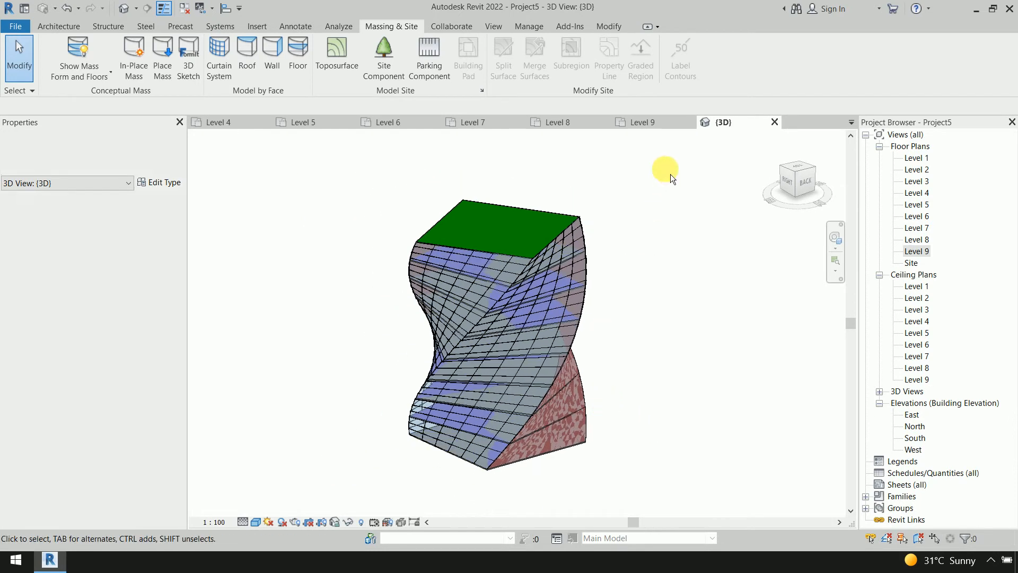
# Filter the whole model's selection to the Mass and Mass Floor categories and delete those elements, keeping the building elements.
pyautogui.moveTo(671, 177); pyautogui.dragTo(346, 491)
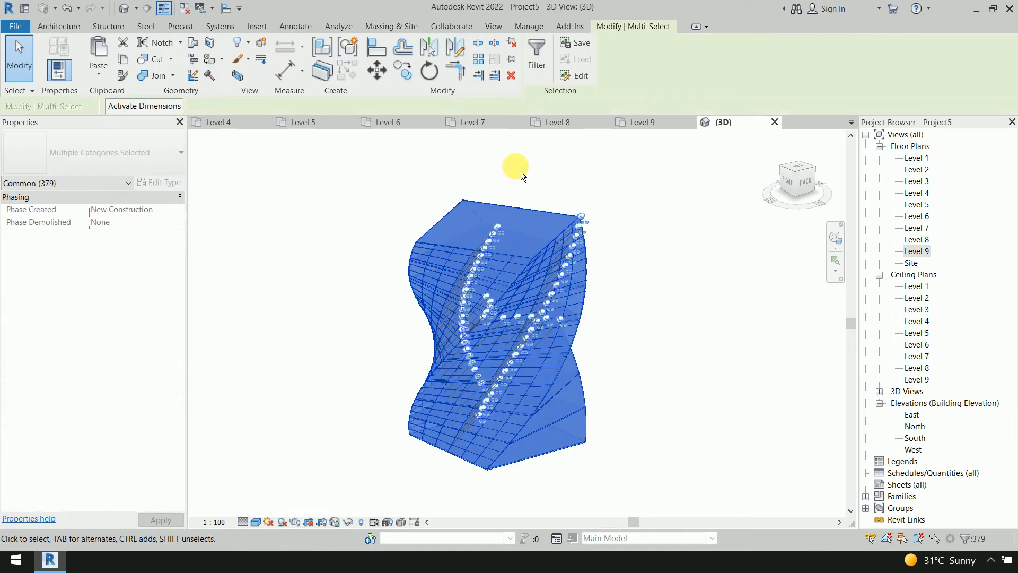
pyautogui.click(537, 56)
pyautogui.click(497, 183)
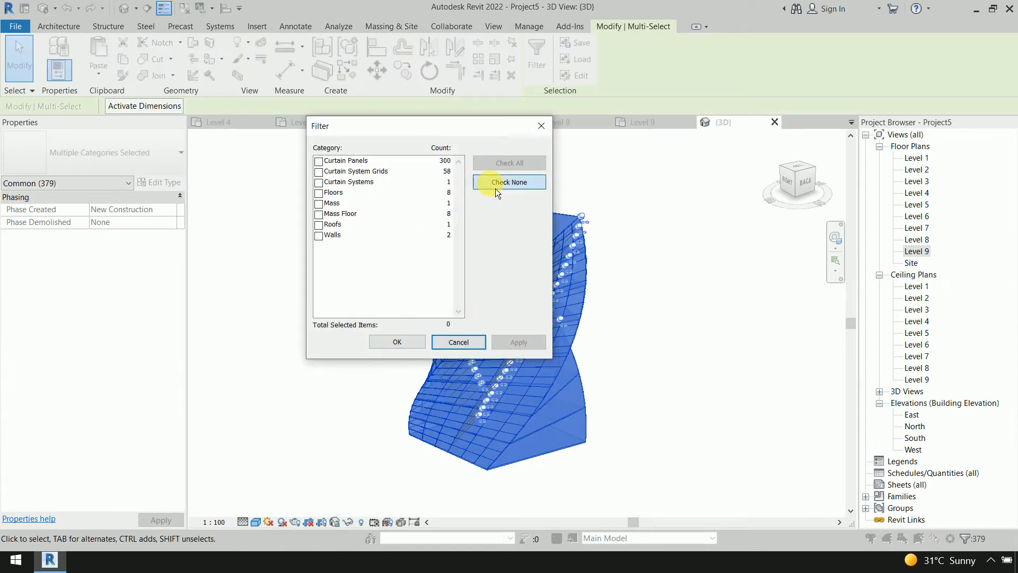
pyautogui.click(319, 204)
pyautogui.click(318, 215)
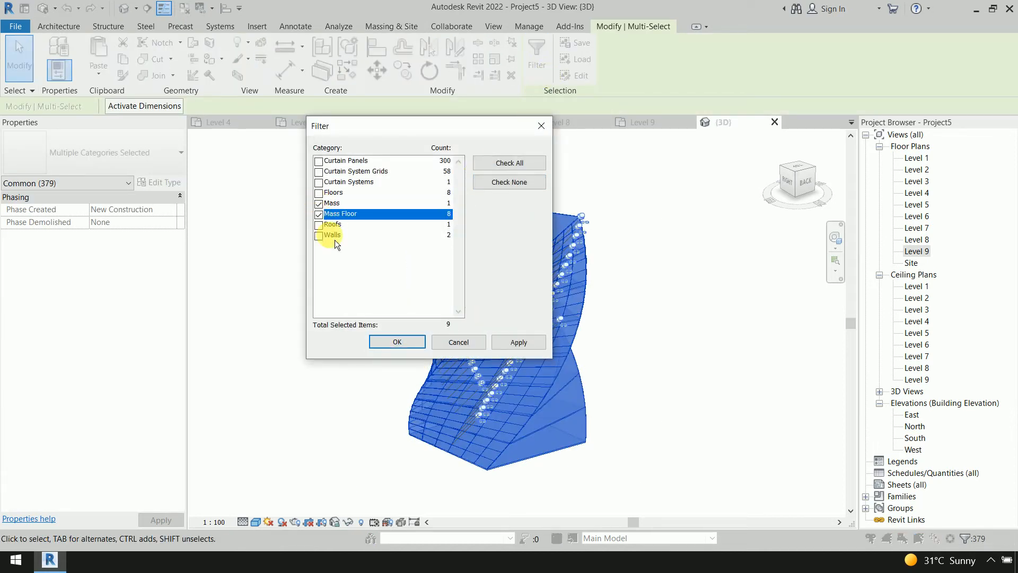
pyautogui.click(397, 342)
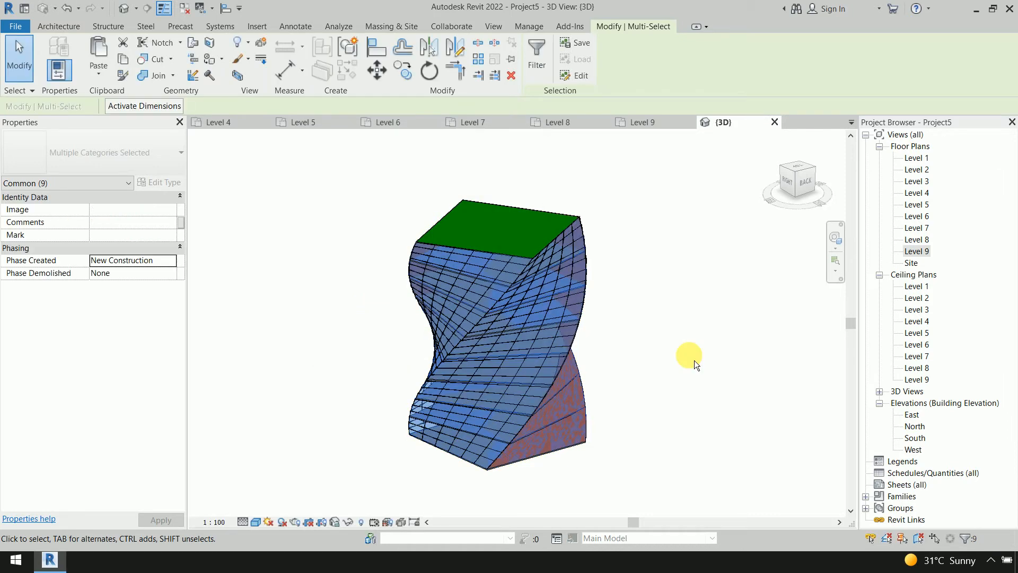
pyautogui.click(695, 361)
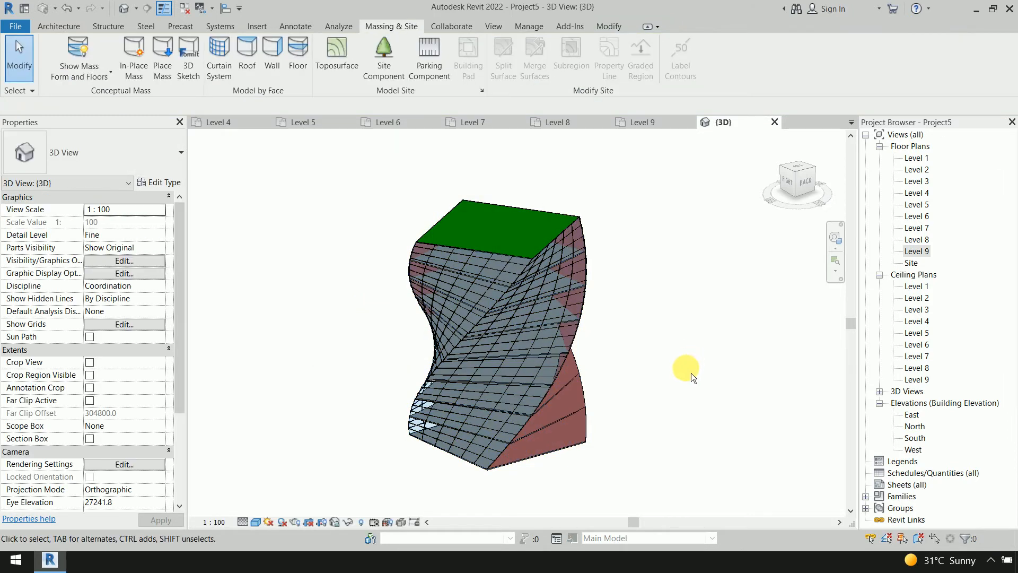
# Close all open level plans and elevation views, leaving only the 3D view open.
pyautogui.moveTo(692, 366); pyautogui.dragTo(633, 363, button='middle')
pyautogui.keyDown('shift'); pyautogui.moveTo(255, 423); pyautogui.dragTo(313, 363, button='middle'); pyautogui.keyUp('shift')
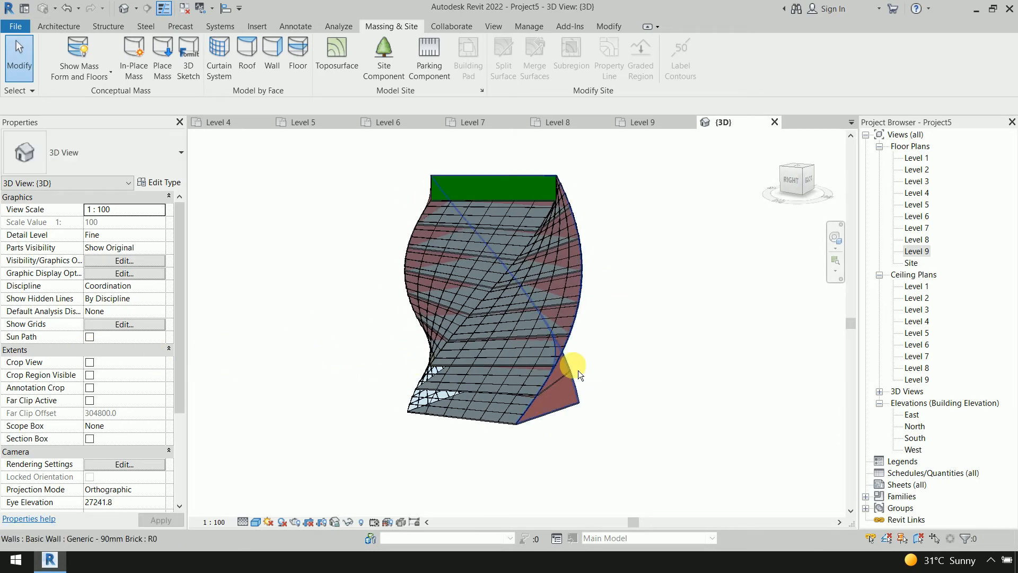
pyautogui.moveTo(644, 352)
pyautogui.keyDown('shift'); pyautogui.mouseDown(button='middle')
pyautogui.moveTo(636, 377)
pyautogui.moveTo(598, 386)
pyautogui.moveTo(610, 292)
pyautogui.moveTo(693, 345)
pyautogui.moveTo(743, 352)
pyautogui.moveTo(748, 306)
pyautogui.moveTo(622, 362)
pyautogui.moveTo(636, 364)
pyautogui.mouseUp(button='middle'); pyautogui.keyUp('shift')
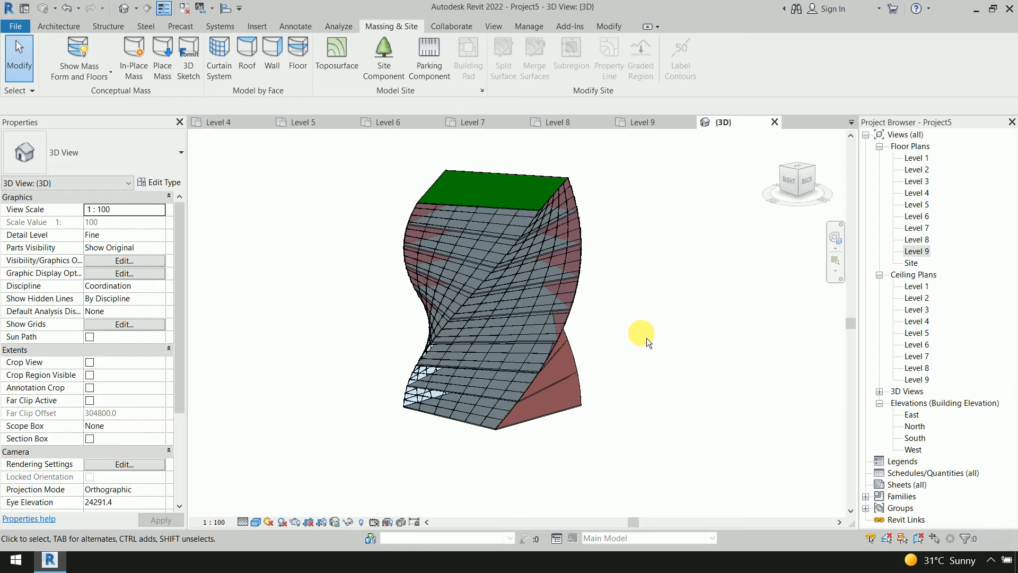
pyautogui.click(266, 125)
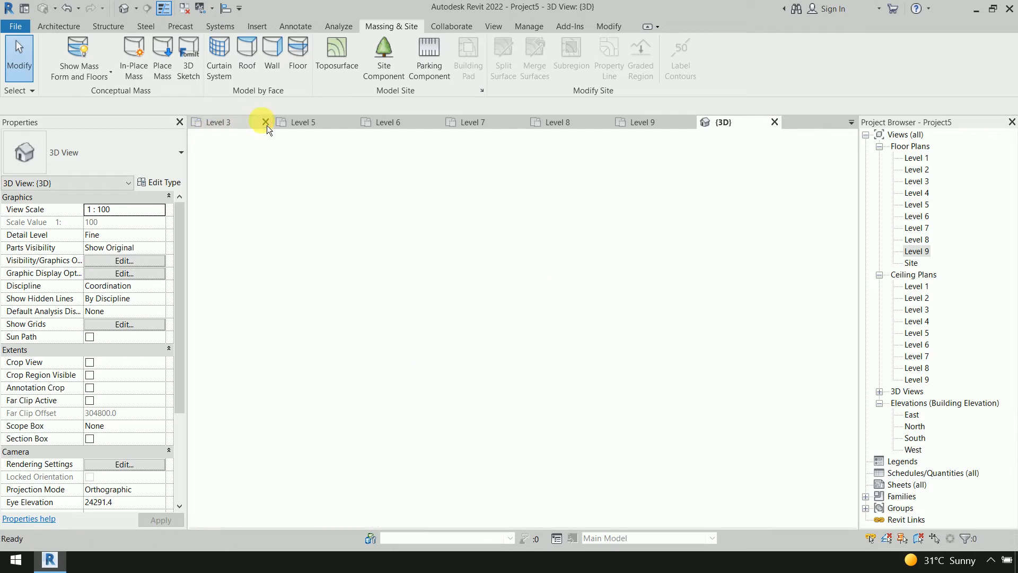
pyautogui.click(266, 125)
pyautogui.click(266, 125)
pyautogui.click(266, 125)
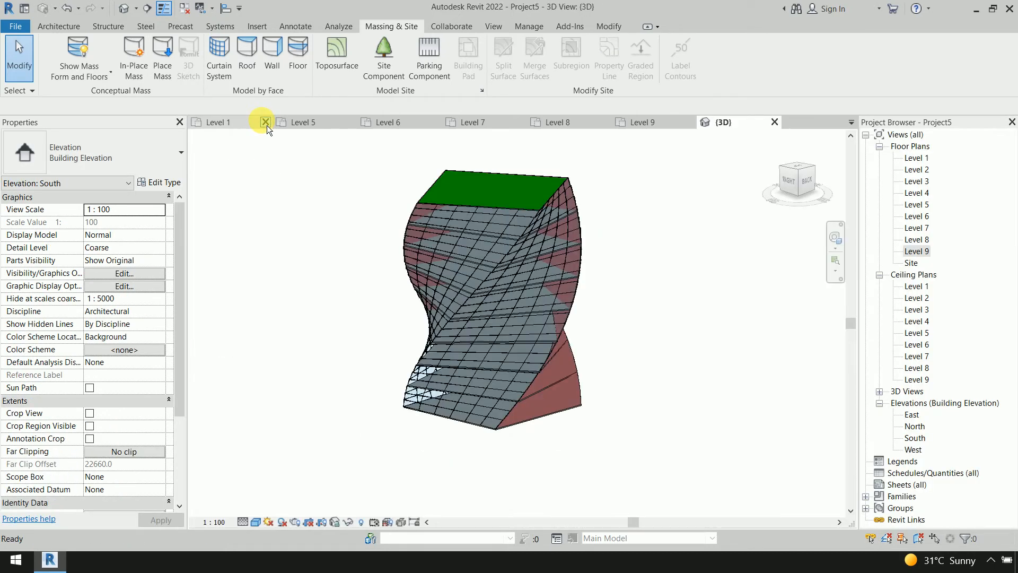
pyautogui.click(266, 125)
pyautogui.click(267, 125)
pyautogui.click(267, 125)
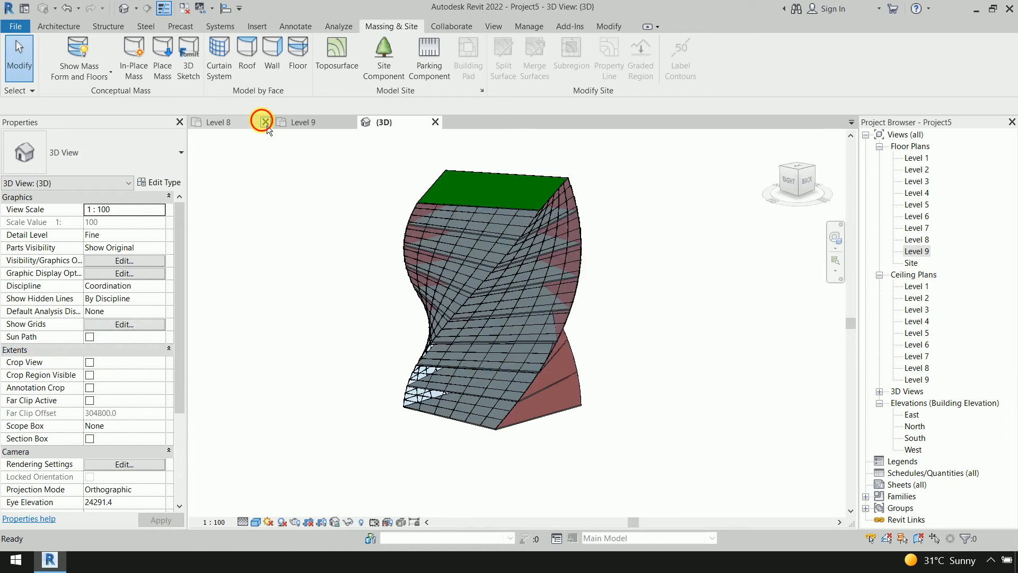
pyautogui.click(266, 125)
pyautogui.click(266, 125)
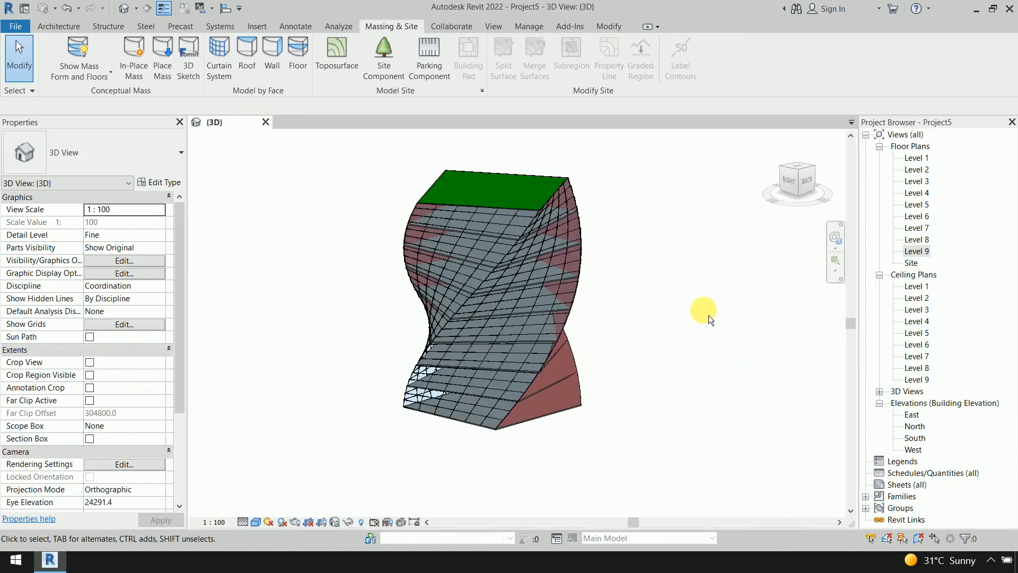
# Create a new project from the Metric - mm template.
pyautogui.moveTo(703, 312); pyautogui.dragTo(589, 319, button='middle')
pyautogui.hotkey('ctrl', 'n')
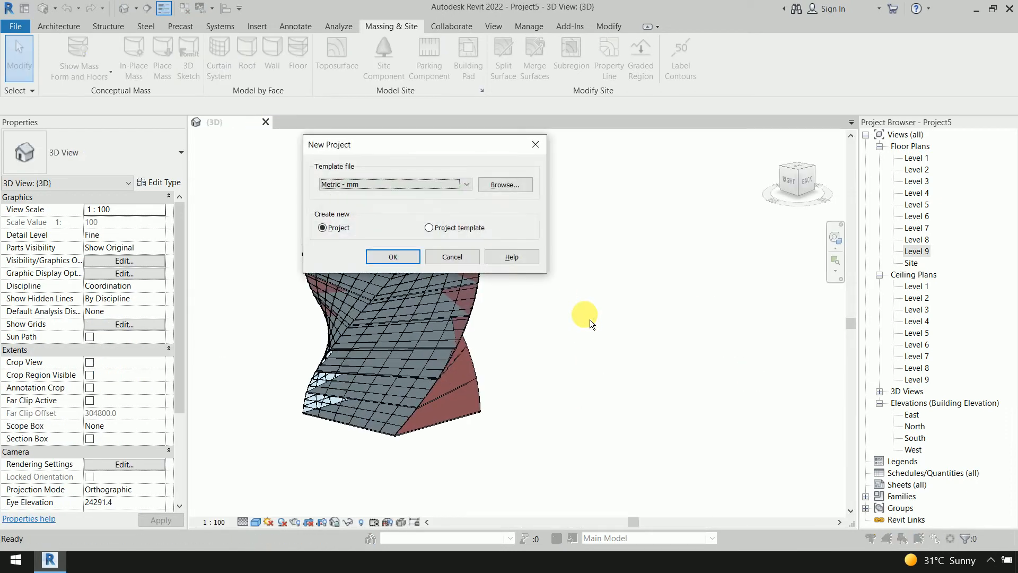
pyautogui.click(402, 265)
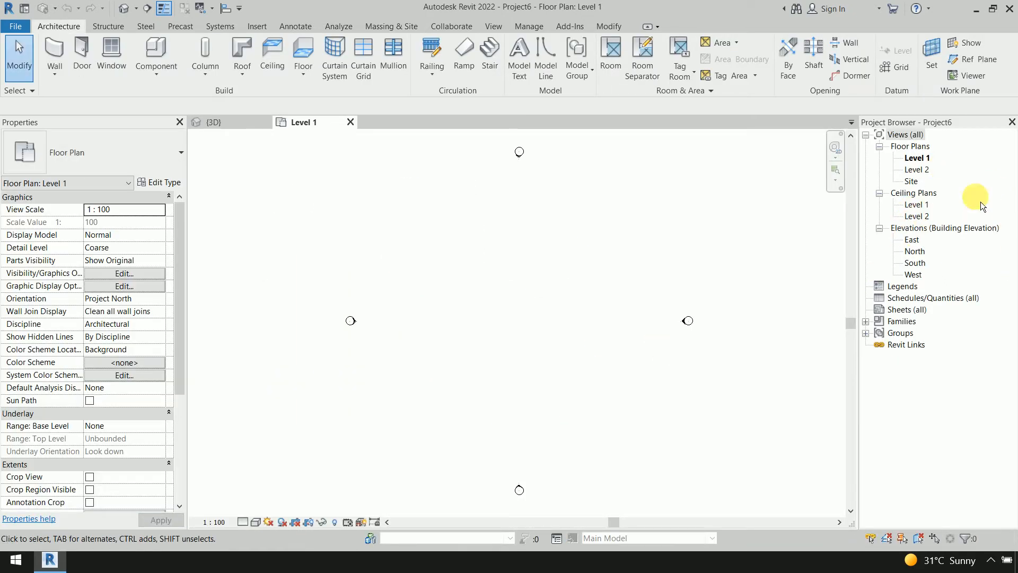
# In the South elevation, add three levels above Level 2 by picking existing levels with a 4000 mm offset.
pyautogui.doubleClick(930, 260)
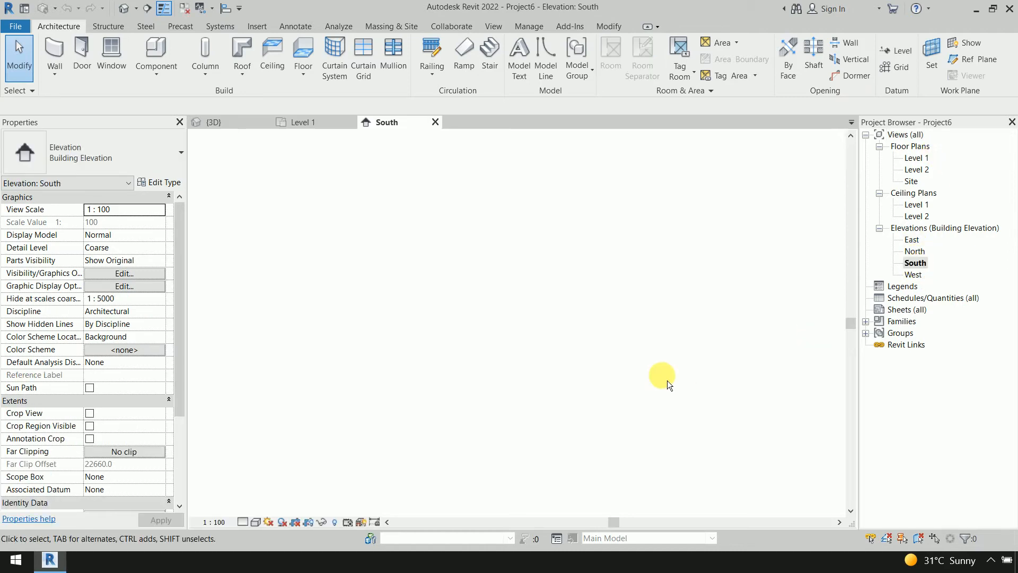
pyautogui.moveTo(568, 369); pyautogui.dragTo(557, 390, button='middle')
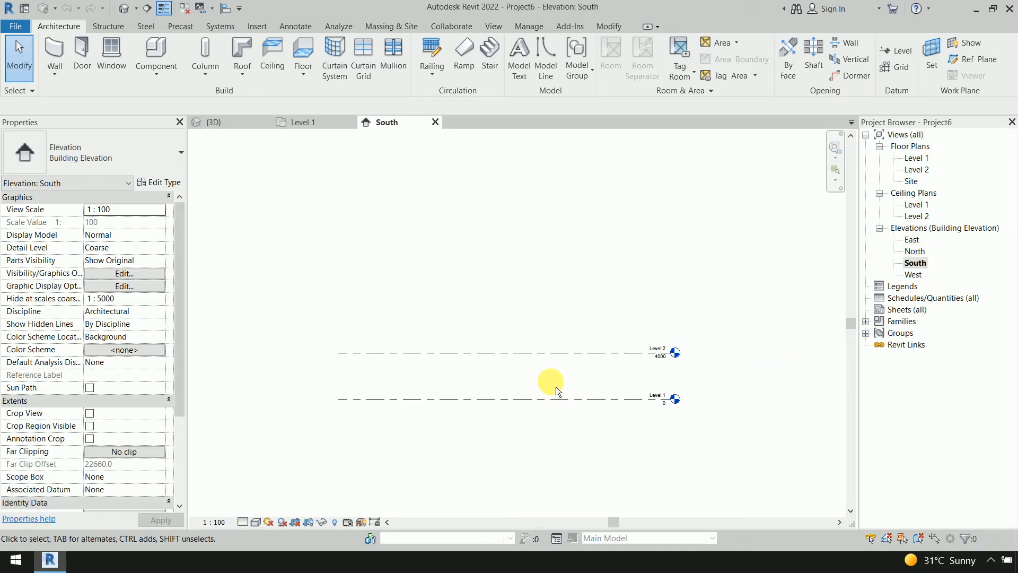
pyautogui.press('l')
pyautogui.press('l')
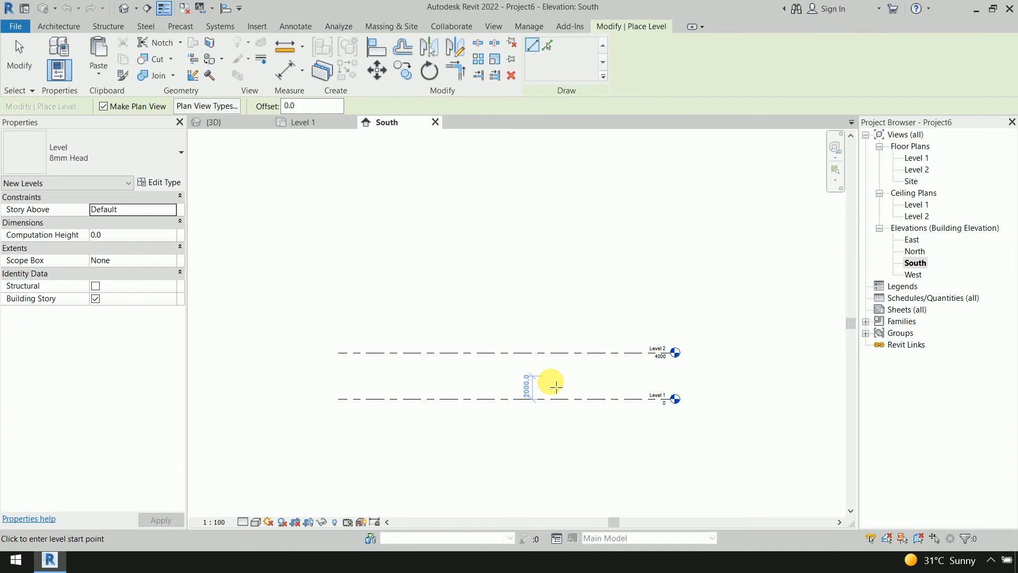
pyautogui.click(547, 45)
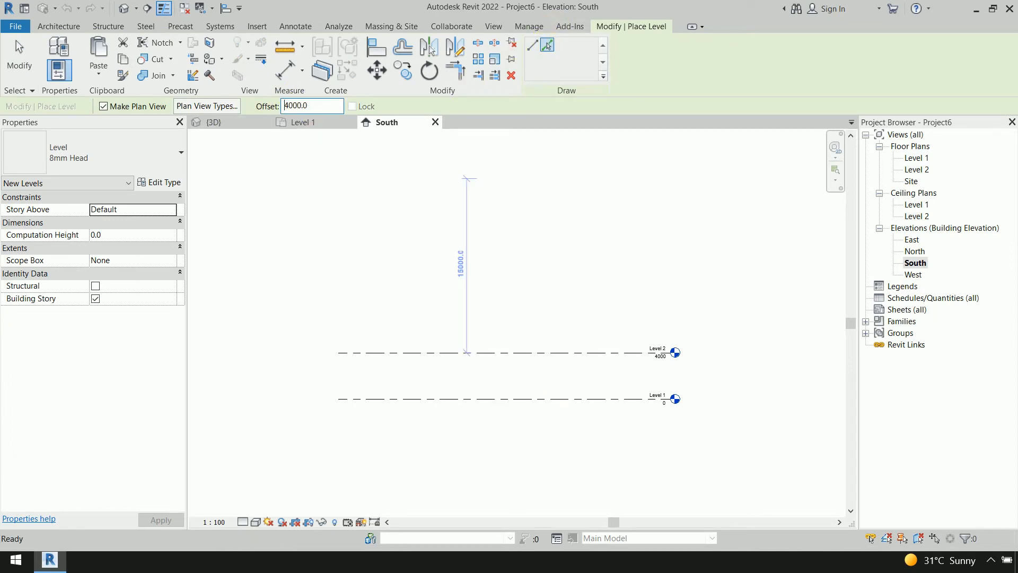
pyautogui.click(552, 353)
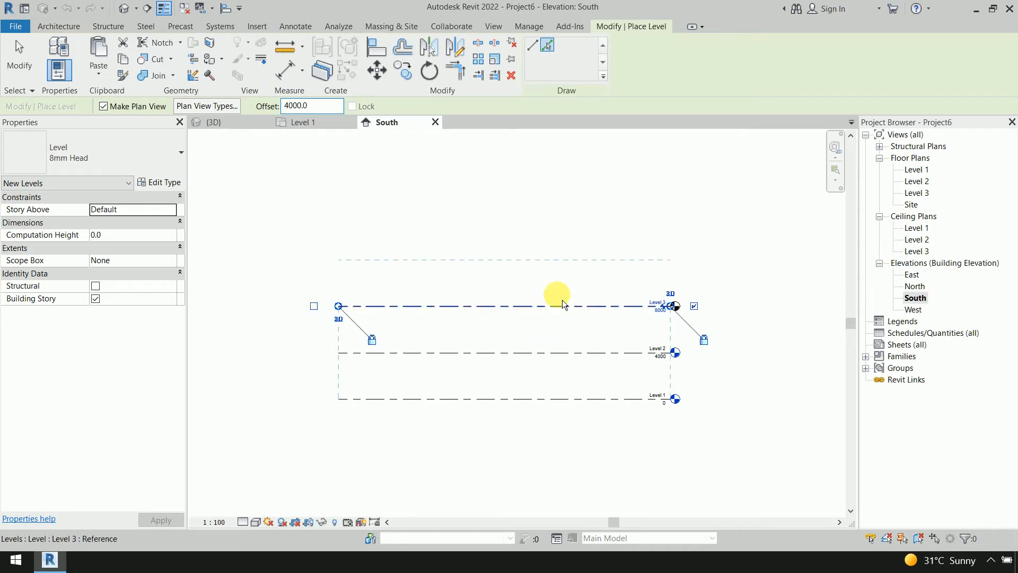
pyautogui.click(563, 305)
pyautogui.click(561, 260)
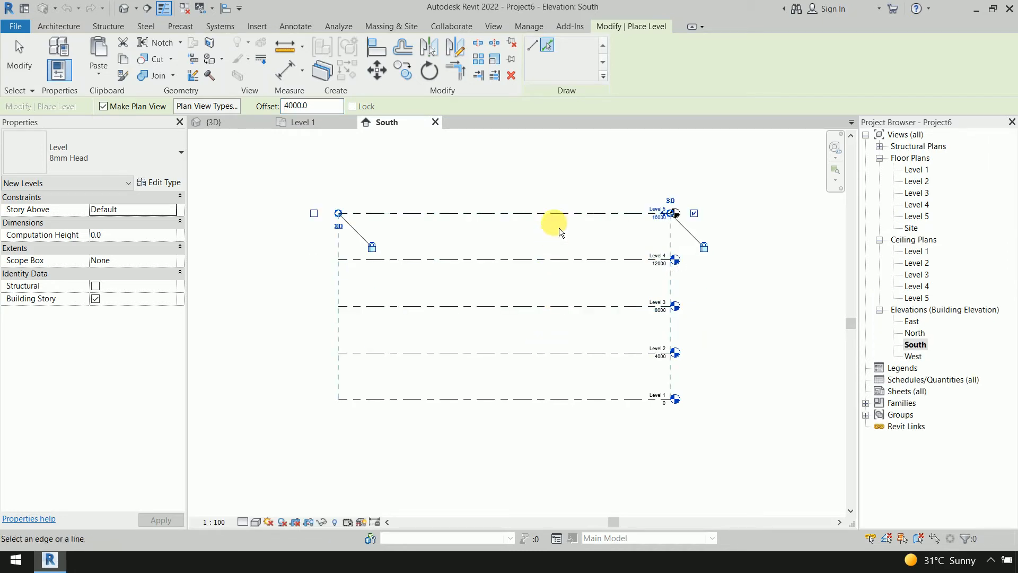
pyautogui.rightClick(749, 208)
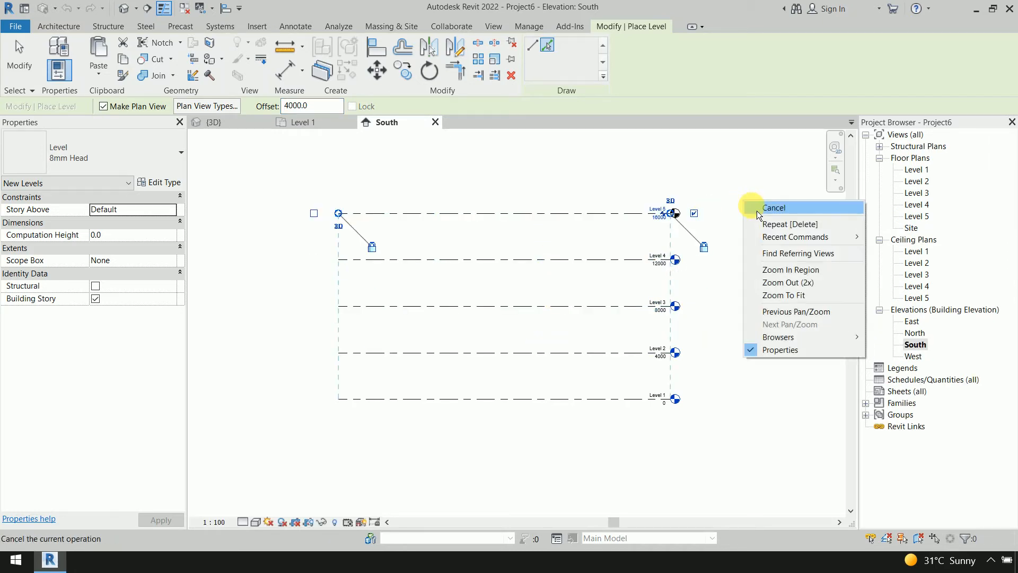
pyautogui.click(759, 206)
pyautogui.rightClick(750, 203)
pyautogui.click(760, 205)
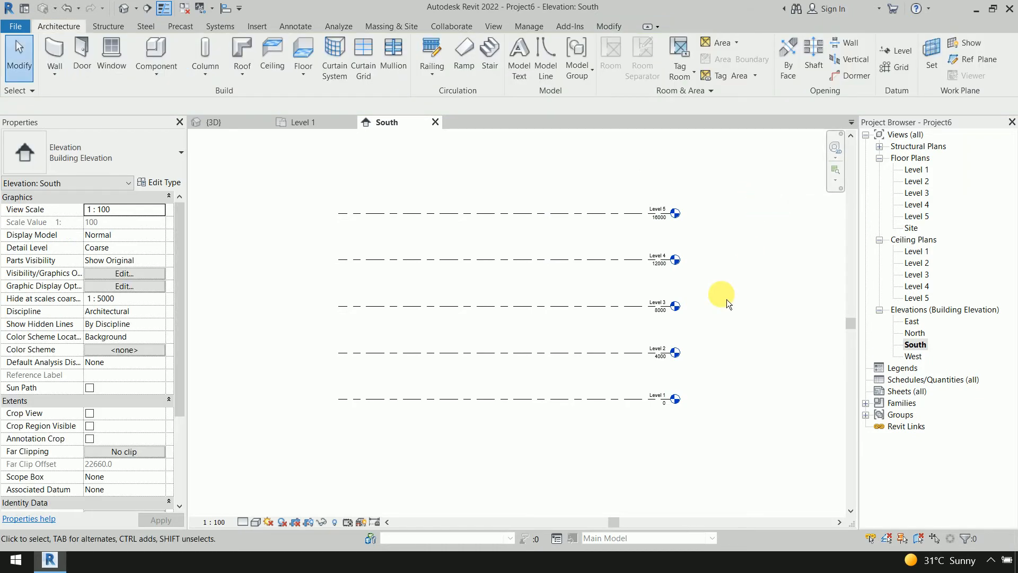
# Start an in-place mass named Mass 1 in the Level 1 floor plan.
pyautogui.doubleClick(917, 169)
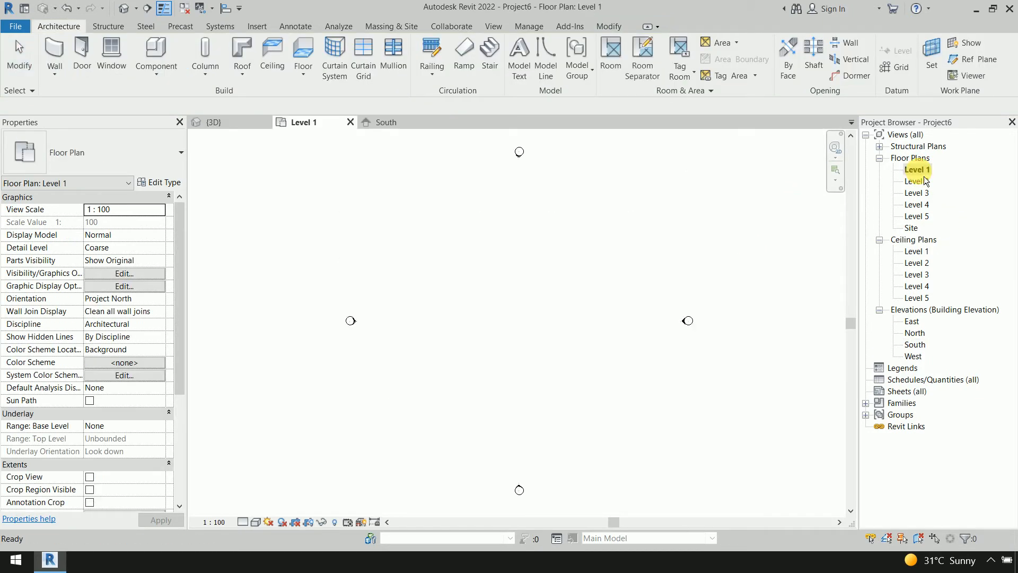
pyautogui.click(413, 26)
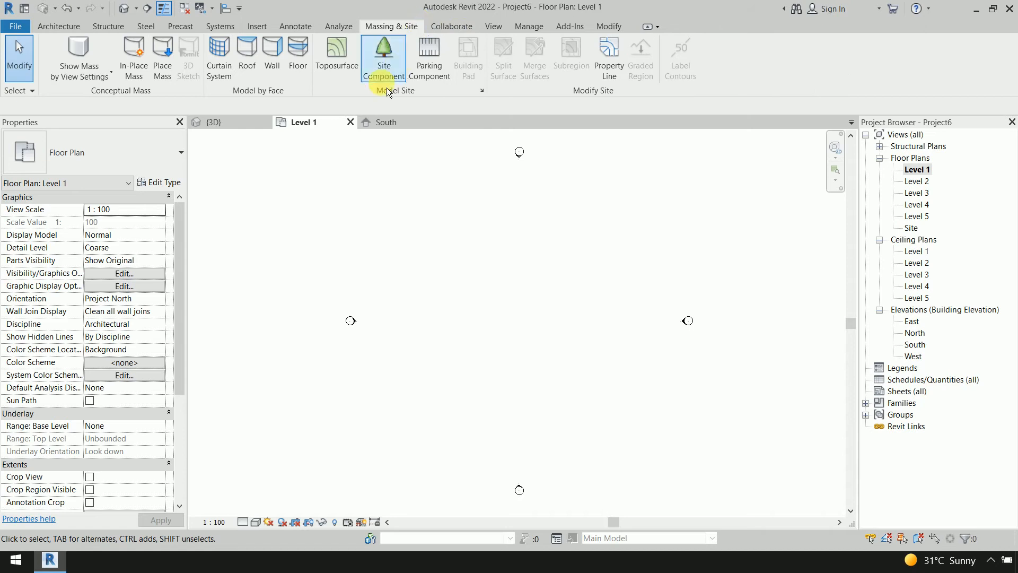
pyautogui.click(146, 60)
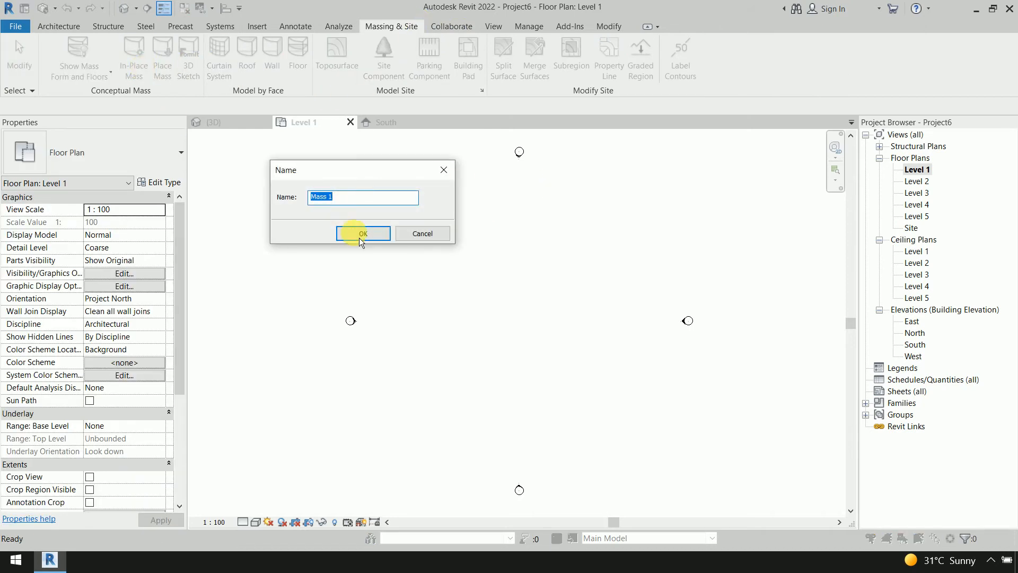
pyautogui.click(377, 234)
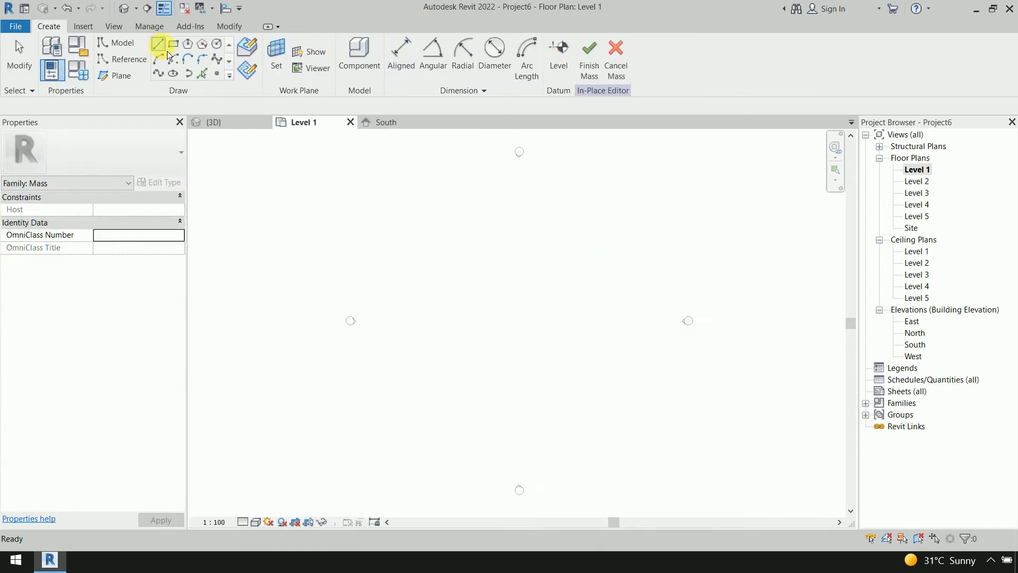
# Draw a vertical and a horizontal reference plane crossing each other inside the elevation markers on Level 1.
pyautogui.click(126, 79)
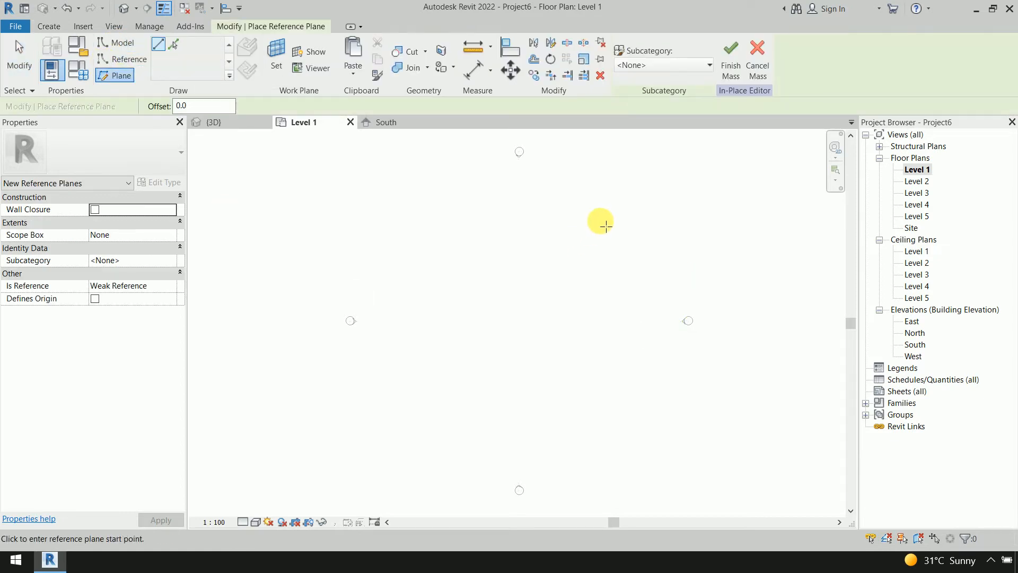
pyautogui.click(601, 221)
pyautogui.click(600, 438)
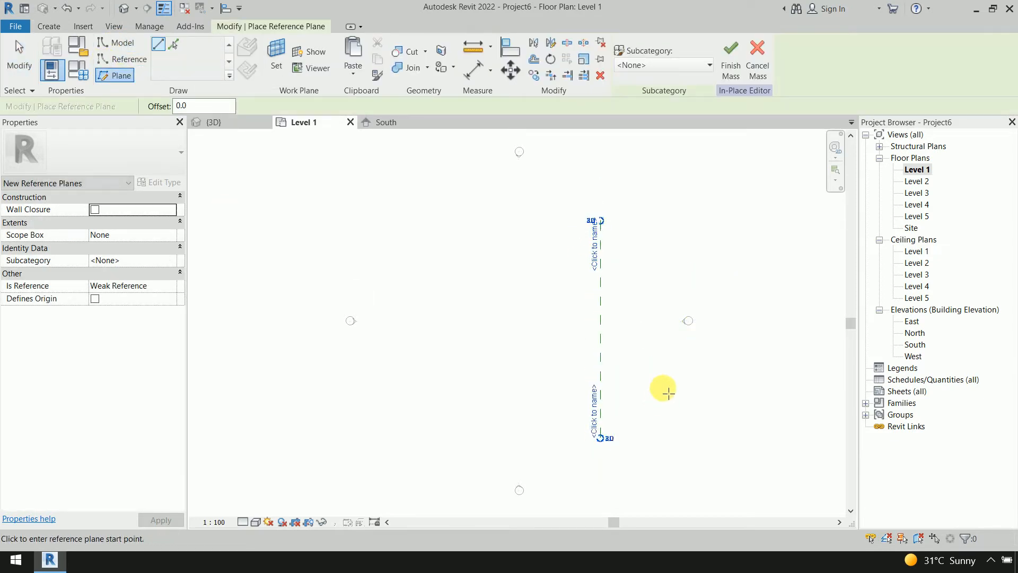
pyautogui.click(671, 377)
pyautogui.click(327, 376)
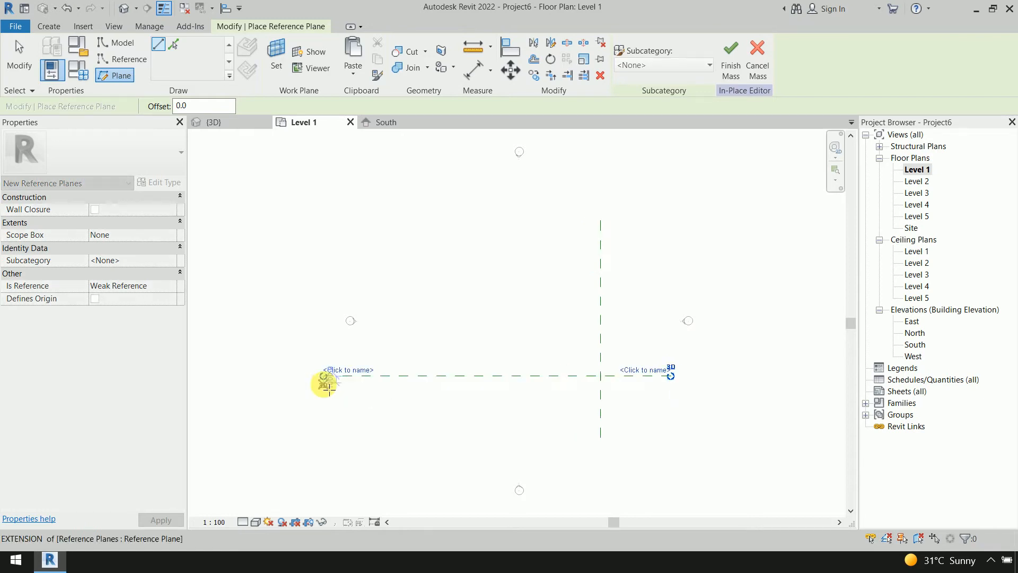
pyautogui.rightClick(365, 204)
pyautogui.click(396, 221)
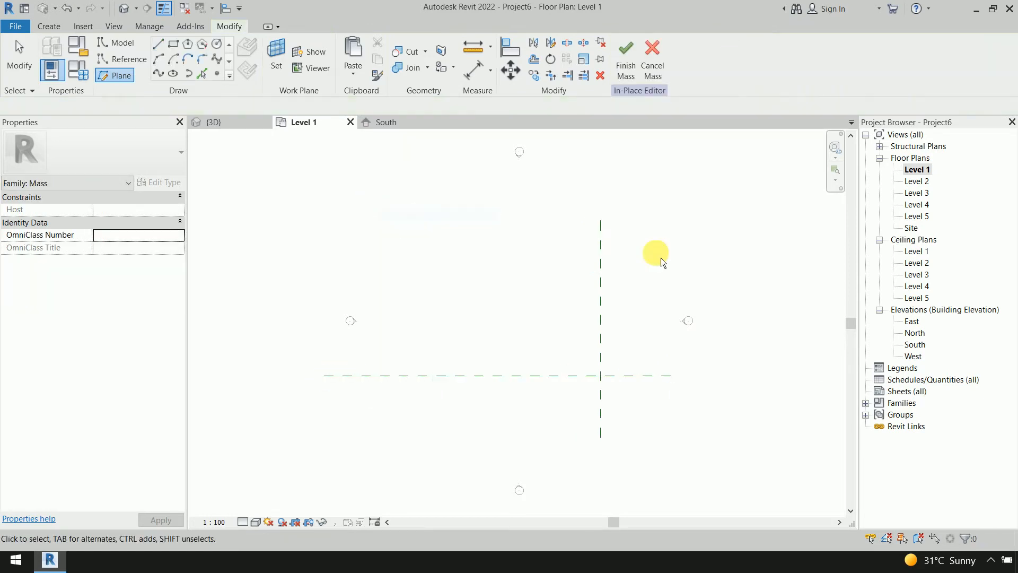
# Draw a rectangle about 25000 × 13000 mm on Level 1, starting from the intersection of the reference planes.
pyautogui.doubleClick(931, 220)
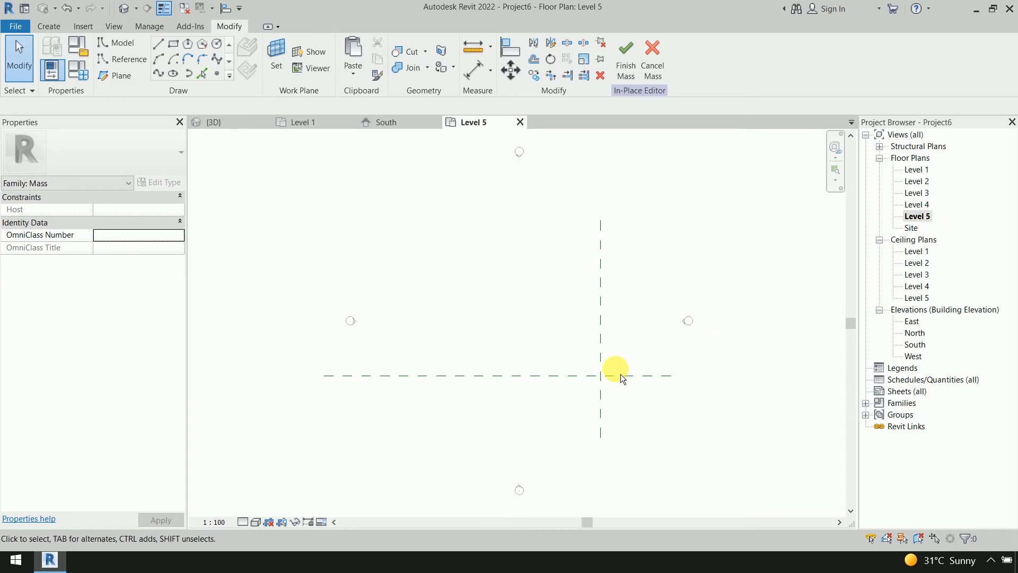
pyautogui.doubleClick(922, 193)
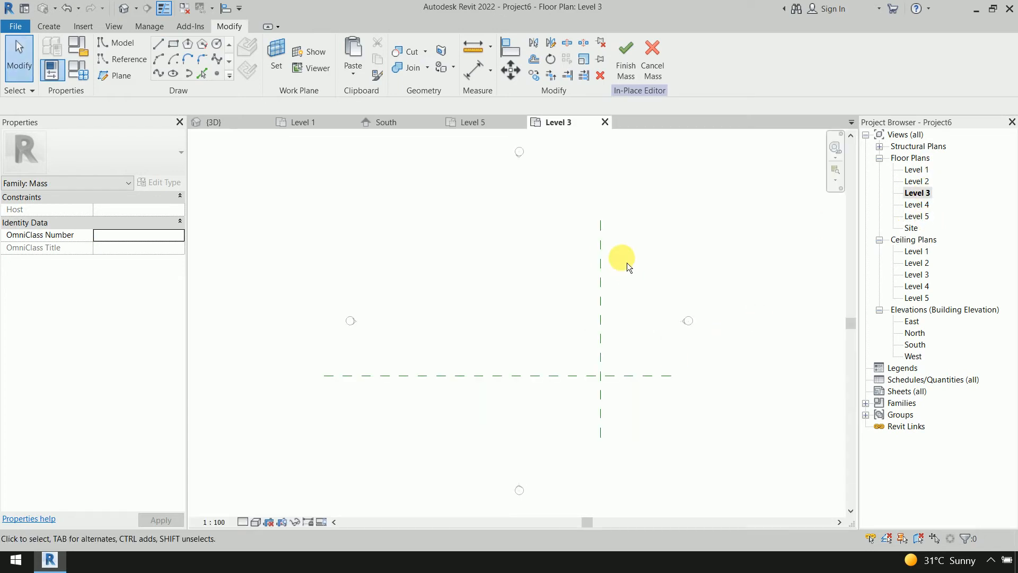
pyautogui.doubleClick(914, 170)
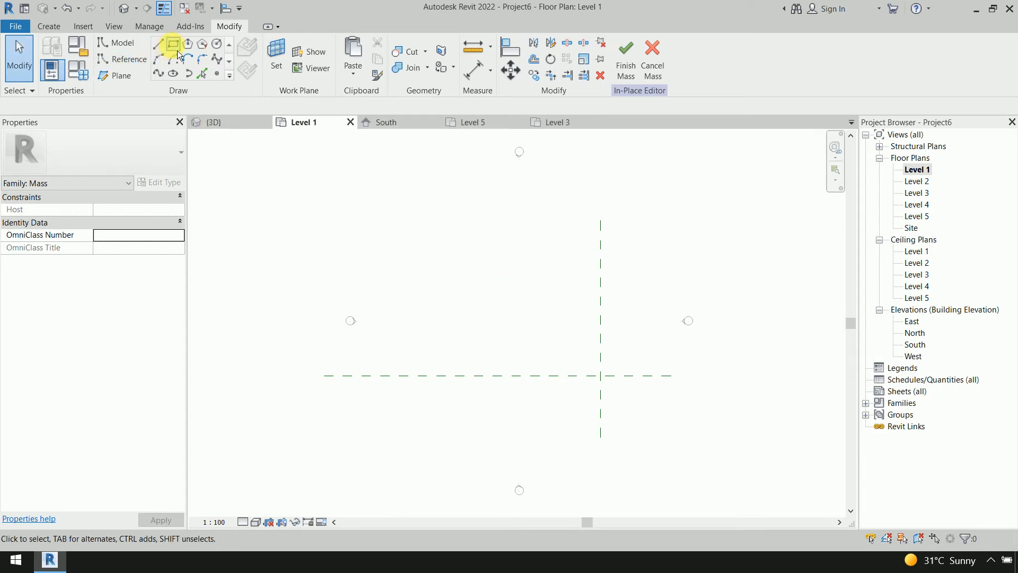
pyautogui.click(176, 48)
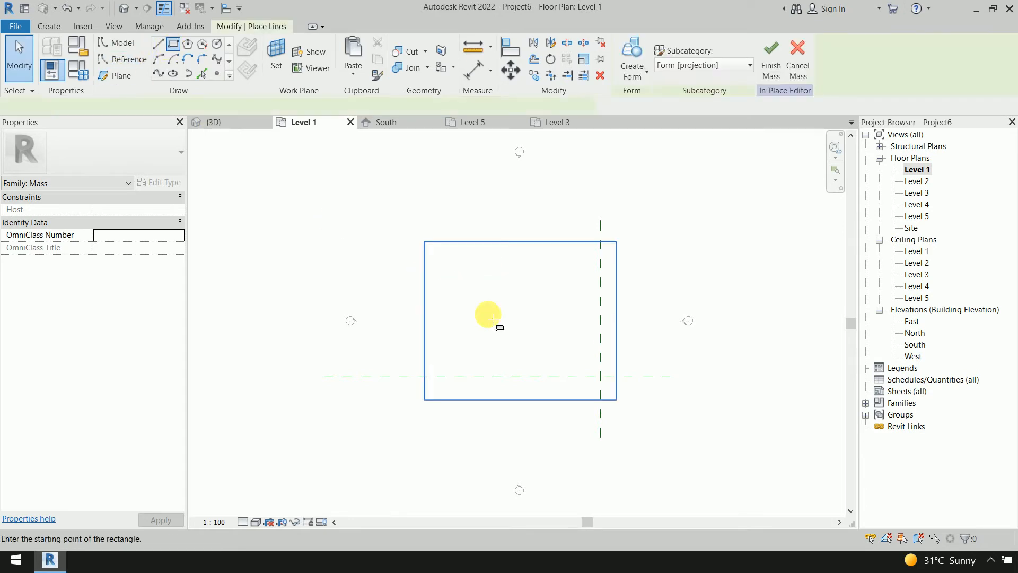
pyautogui.click(600, 377)
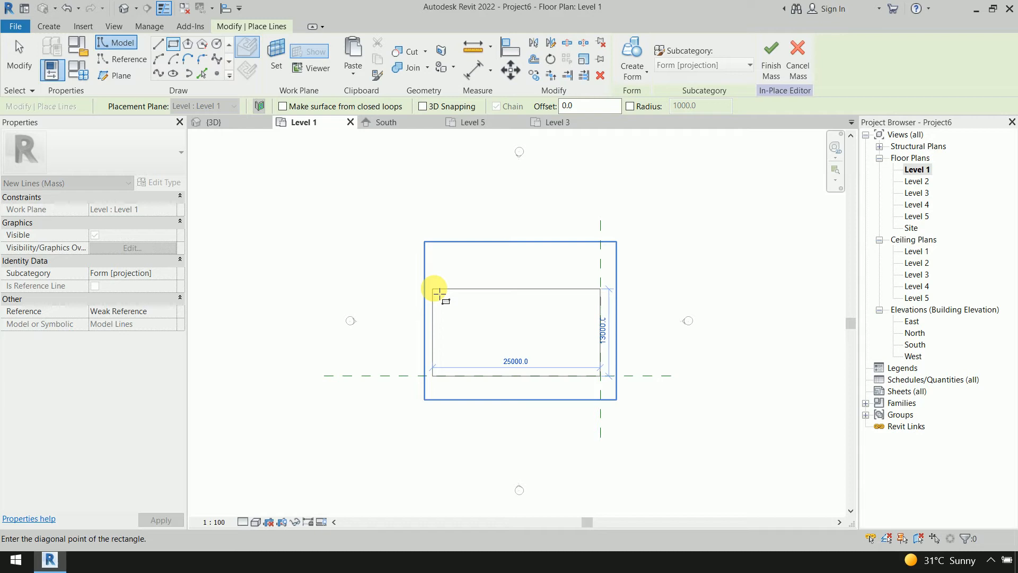
pyautogui.click(433, 289)
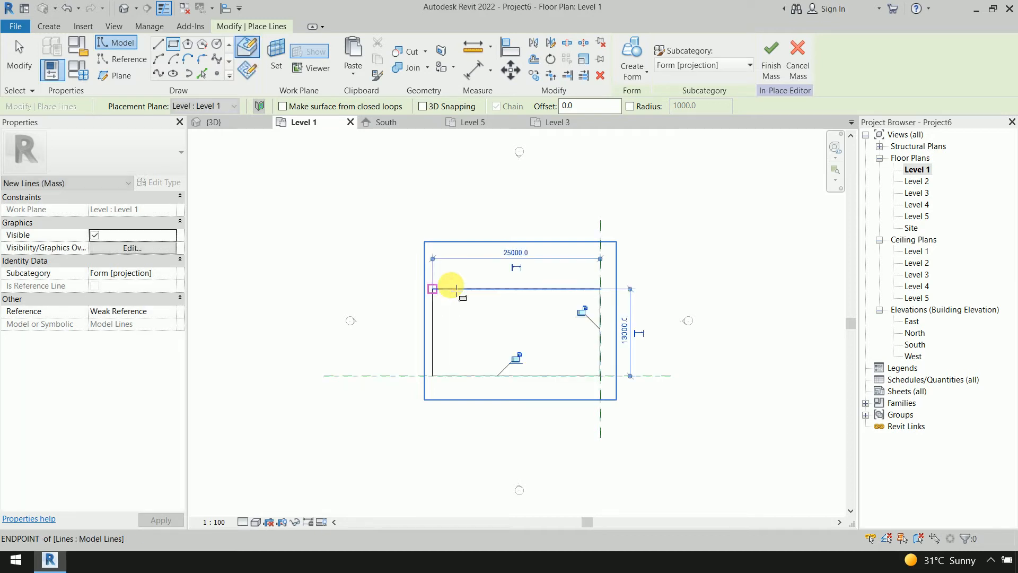
pyautogui.rightClick(692, 229)
pyautogui.click(721, 234)
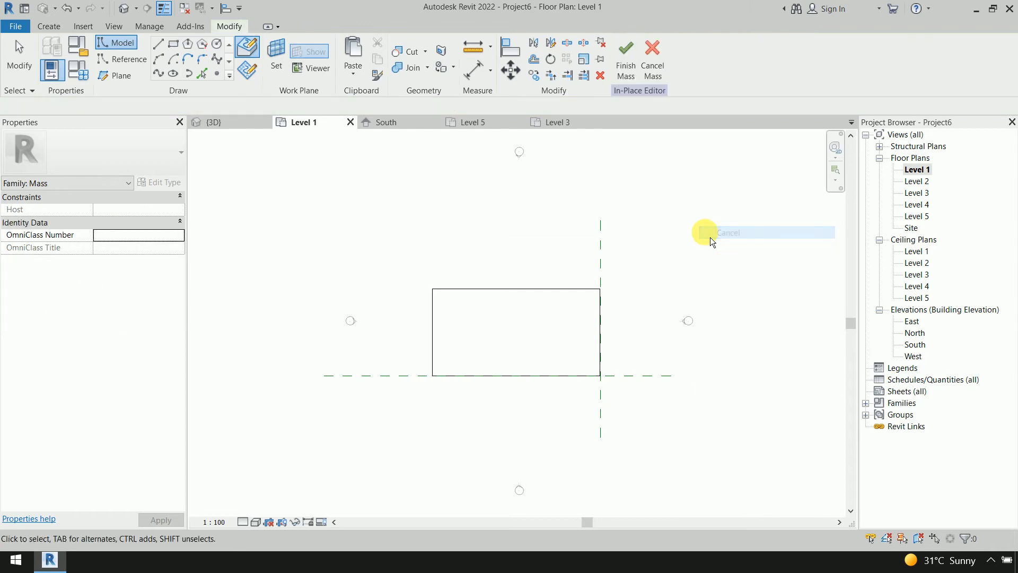
# Draw a rectangle about 30000 × 13000 mm on Level 5, starting from the same reference plane intersection.
pyautogui.doubleClick(928, 218)
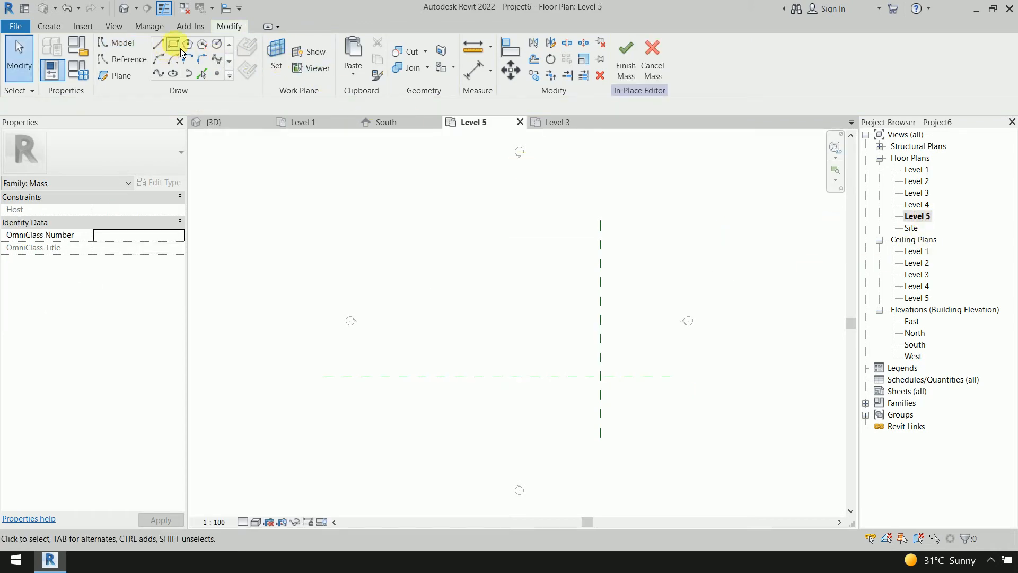
pyautogui.click(174, 44)
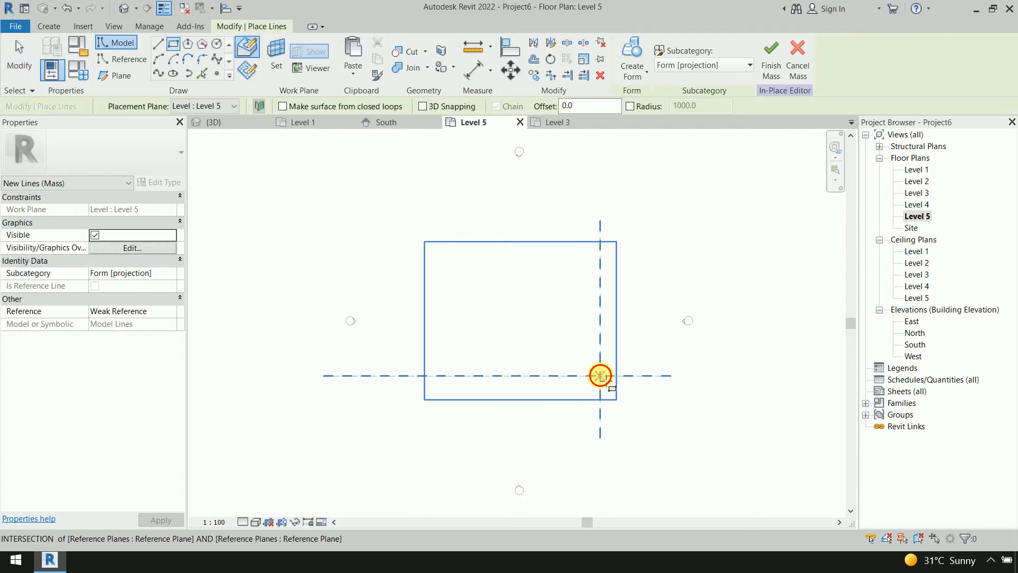
pyautogui.click(600, 375)
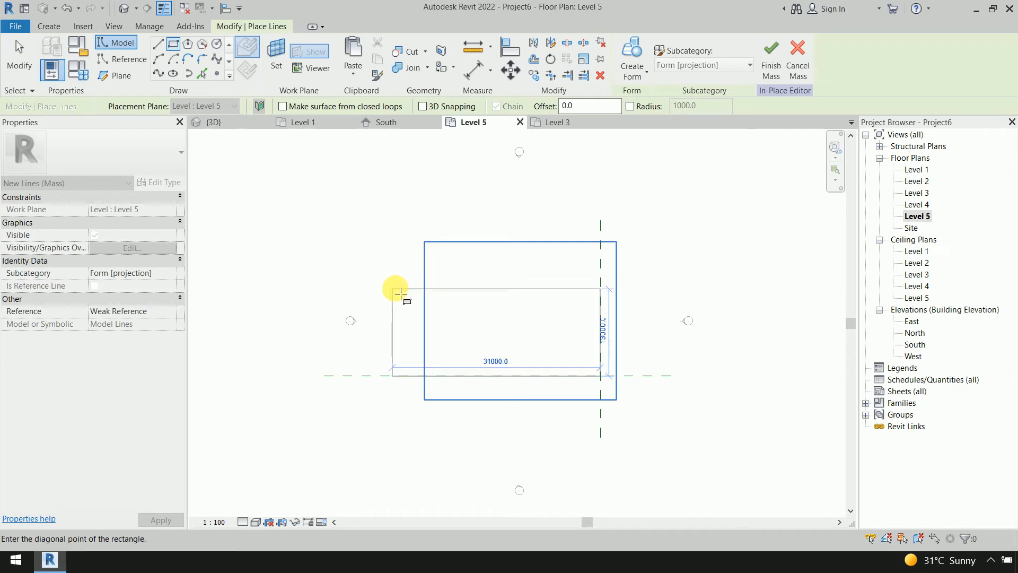
pyautogui.click(404, 293)
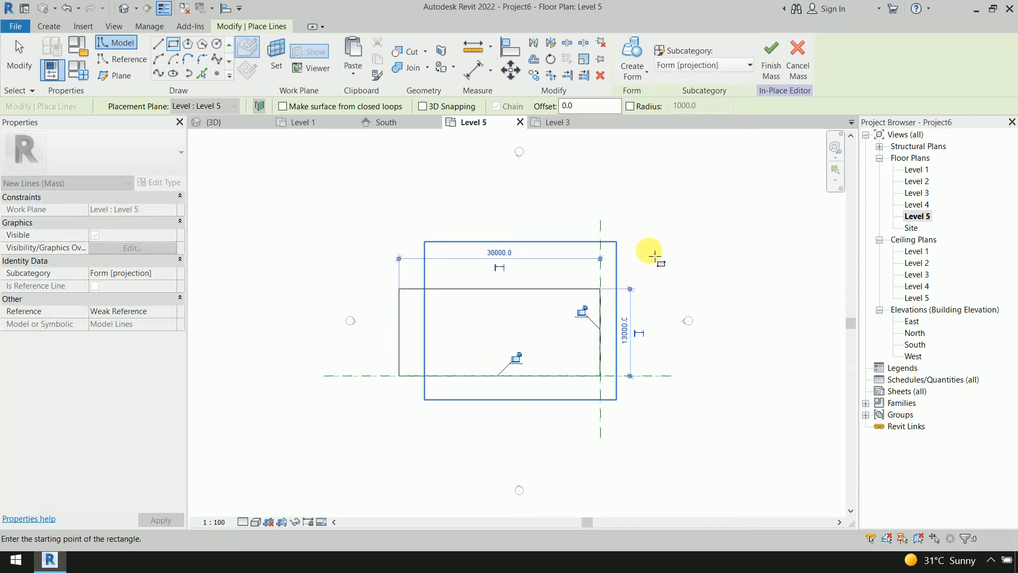
pyautogui.rightClick(673, 236)
pyautogui.click(681, 243)
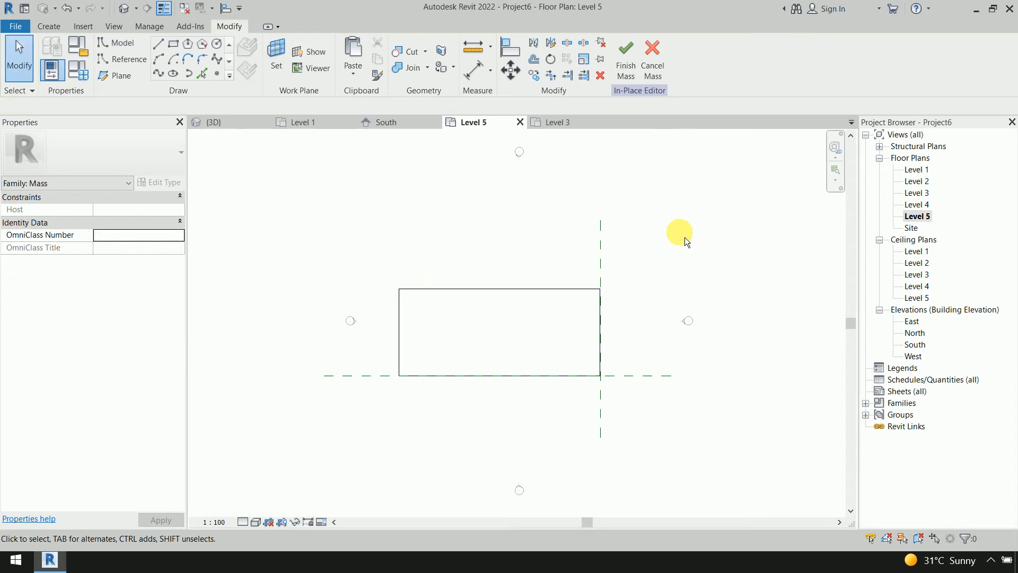
# Create a solid form between the Level 1 and Level 5 rectangles in the 3D view.
pyautogui.click(125, 9)
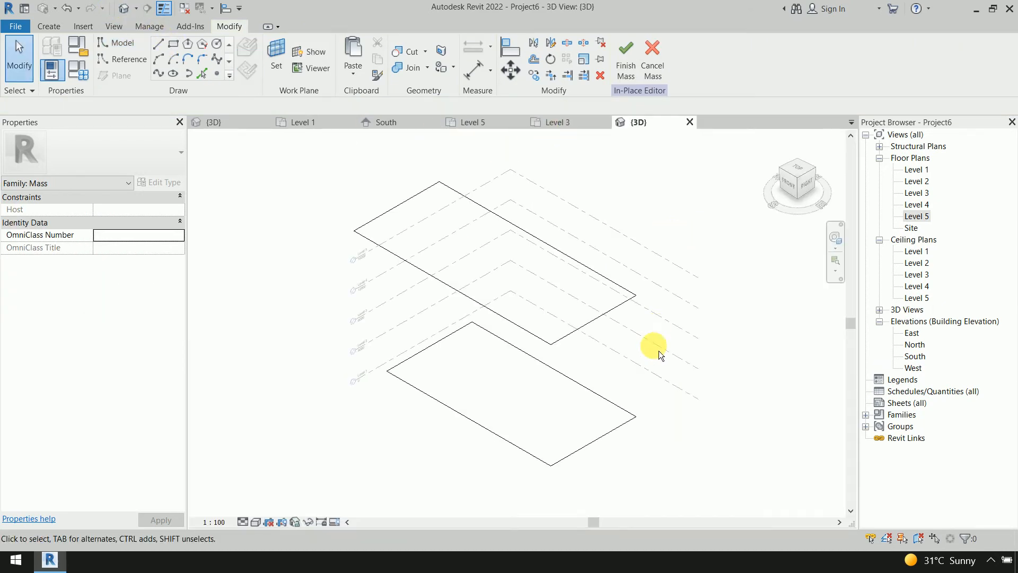
pyautogui.moveTo(445, 468)
pyautogui.keyDown('shift'); pyautogui.mouseDown(button='middle')
pyautogui.moveTo(492, 321)
pyautogui.moveTo(562, 305)
pyautogui.moveTo(593, 349)
pyautogui.moveTo(586, 371)
pyautogui.mouseUp(button='middle'); pyautogui.keyUp('shift')
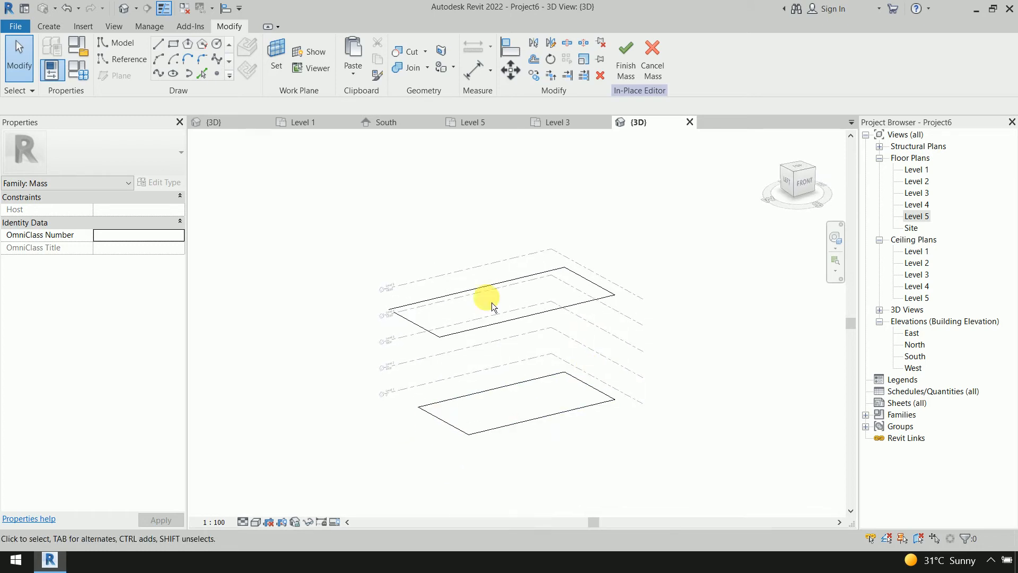
pyautogui.moveTo(747, 222); pyautogui.dragTo(341, 470)
pyautogui.click(646, 79)
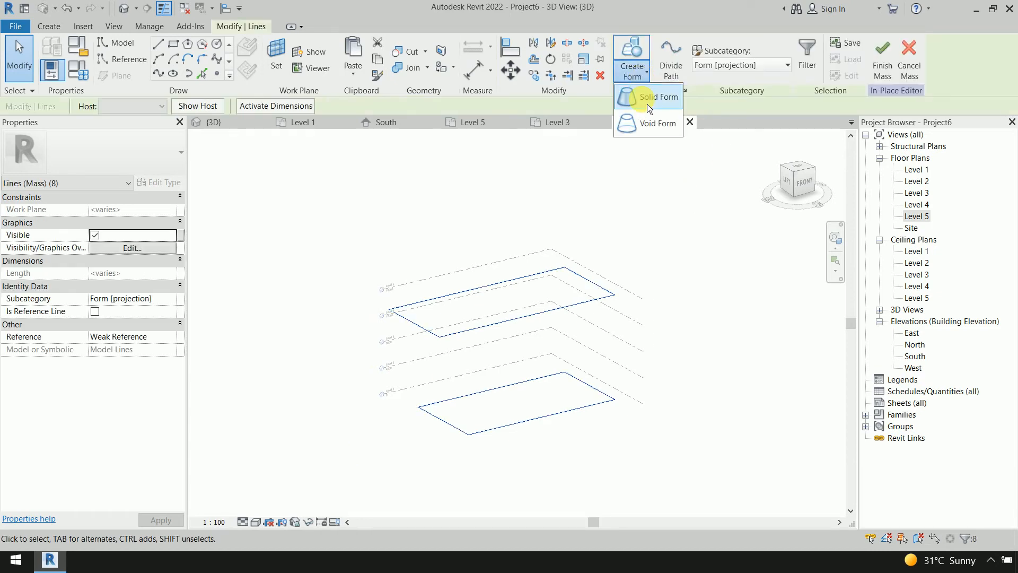
pyautogui.click(647, 106)
pyautogui.moveTo(678, 435); pyautogui.dragTo(665, 372, button='middle')
pyautogui.moveTo(567, 478); pyautogui.dragTo(568, 453, button='middle')
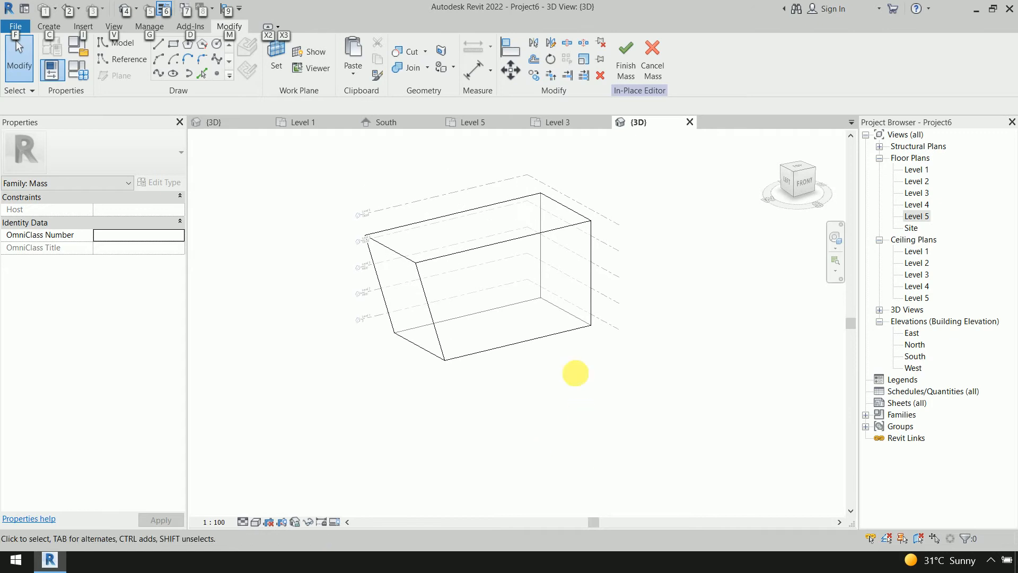
pyautogui.moveTo(575, 371)
pyautogui.keyDown('shift'); pyautogui.mouseDown(button='middle')
pyautogui.moveTo(523, 334)
pyautogui.moveTo(419, 346)
pyautogui.moveTo(370, 380)
pyautogui.moveTo(587, 356)
pyautogui.moveTo(581, 389)
pyautogui.mouseUp(button='middle'); pyautogui.keyUp('shift')
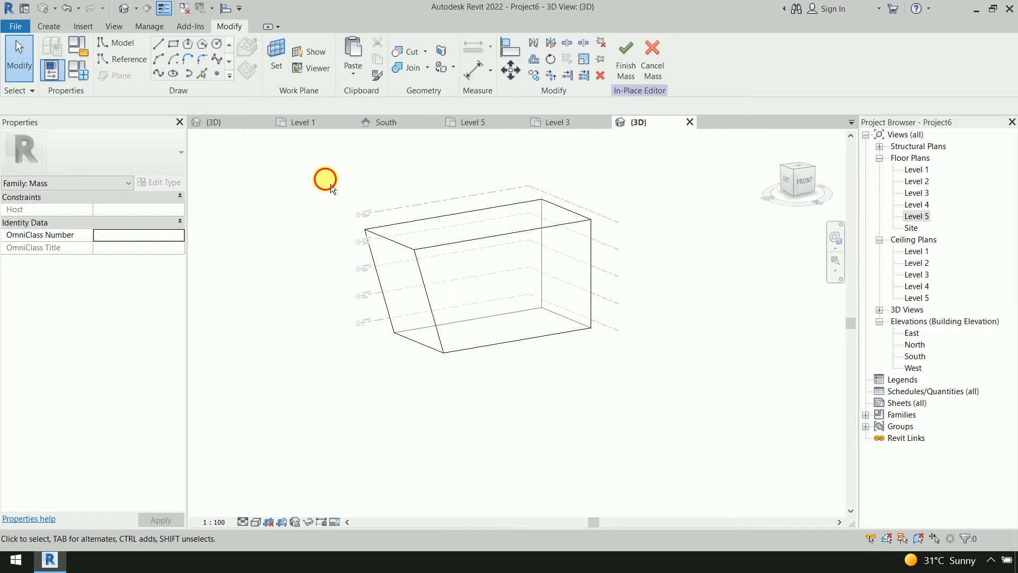
# Delete the slanted solid form spanning Level 1 to Level 5.
pyautogui.moveTo(324, 178); pyautogui.dragTo(641, 396)
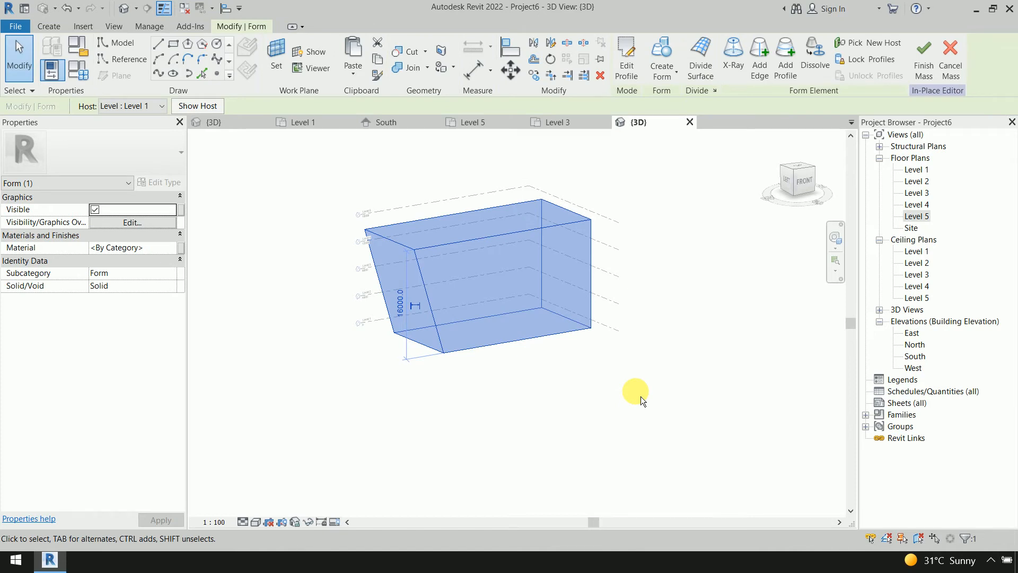
pyautogui.press('Delete')
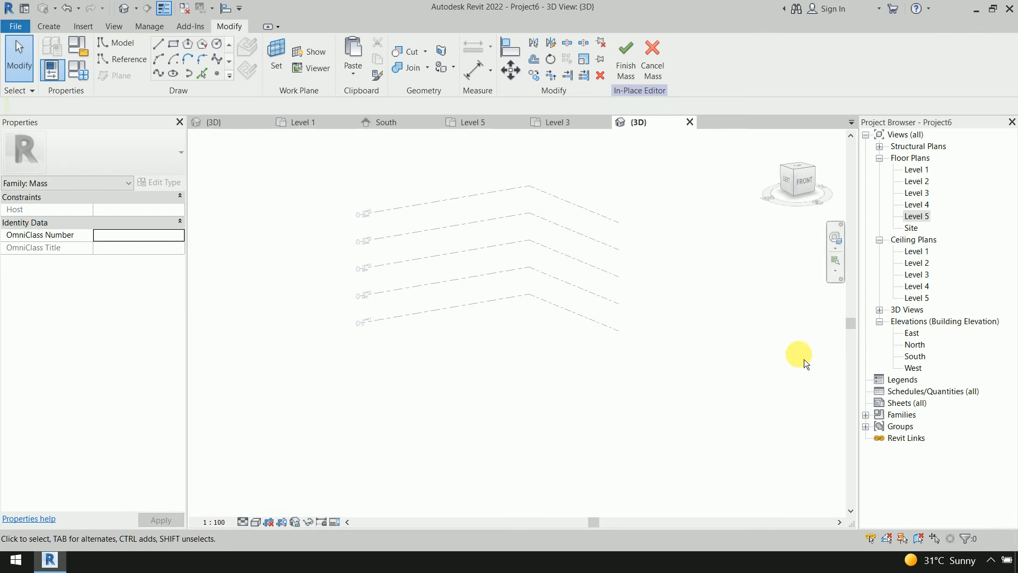
# Draw a rectangle about 31000 × 16000 mm on Level 1, starting from the reference plane intersection.
pyautogui.doubleClick(923, 170)
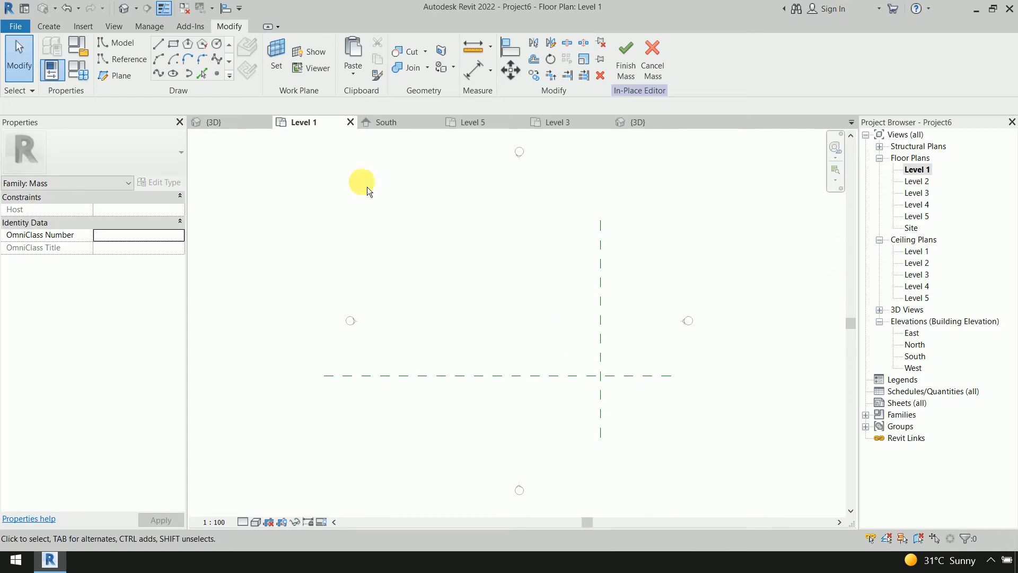
pyautogui.click(173, 44)
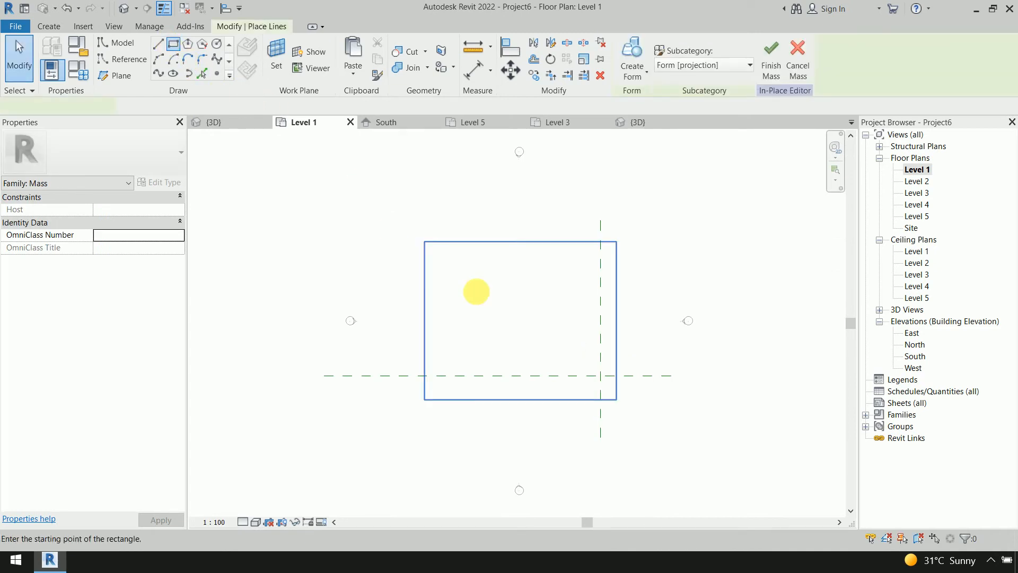
pyautogui.click(601, 376)
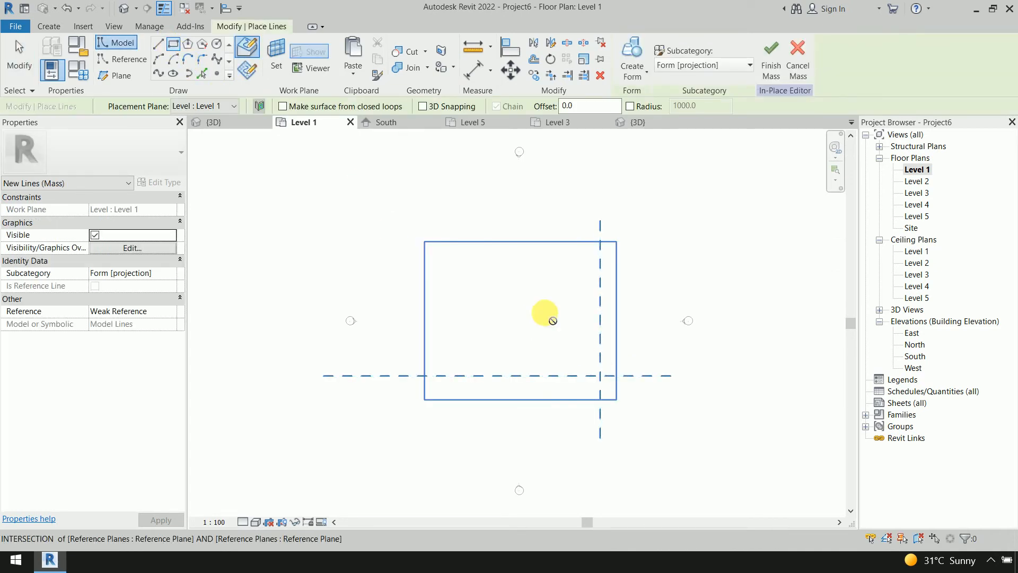
pyautogui.click(396, 269)
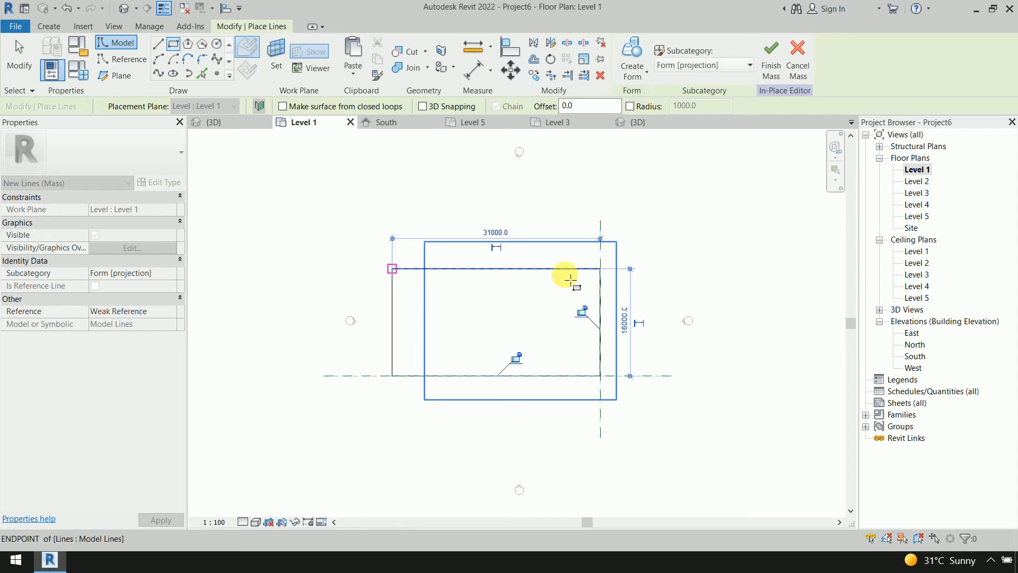
pyautogui.rightClick(678, 228)
pyautogui.click(694, 237)
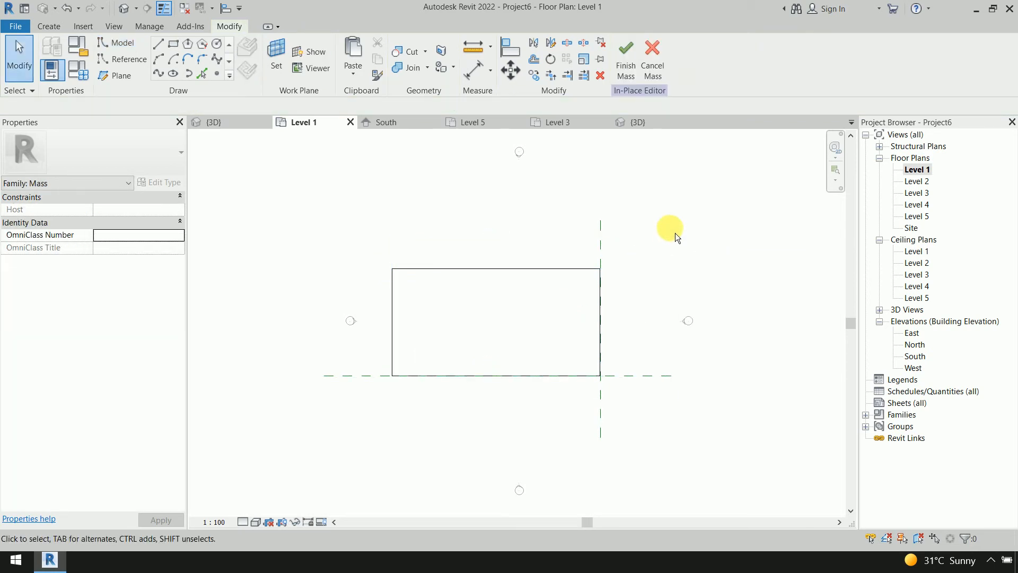
# Create a solid form from the Level 1 rectangle in the 3D view.
pyautogui.click(639, 125)
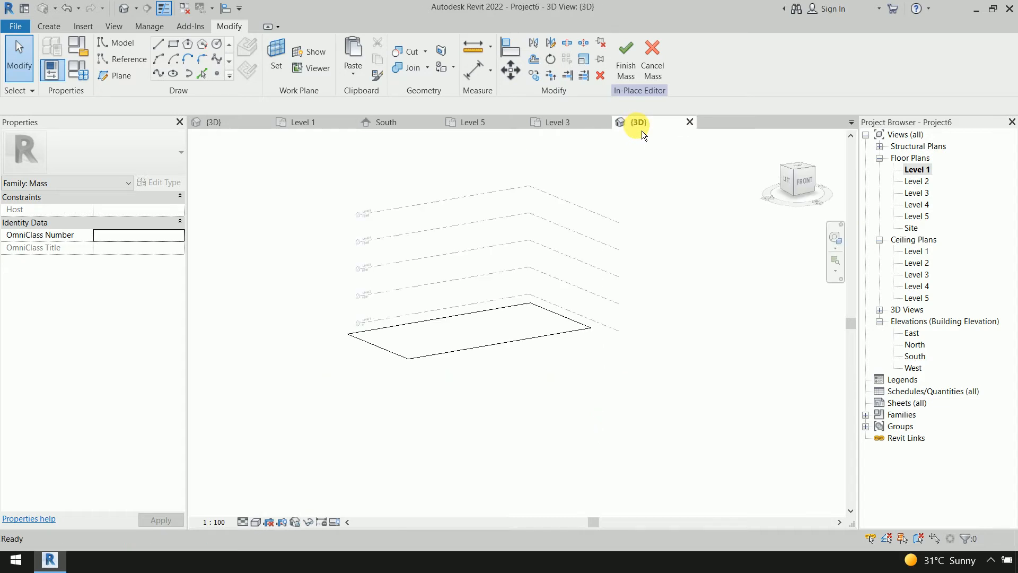
pyautogui.moveTo(285, 264); pyautogui.dragTo(616, 417)
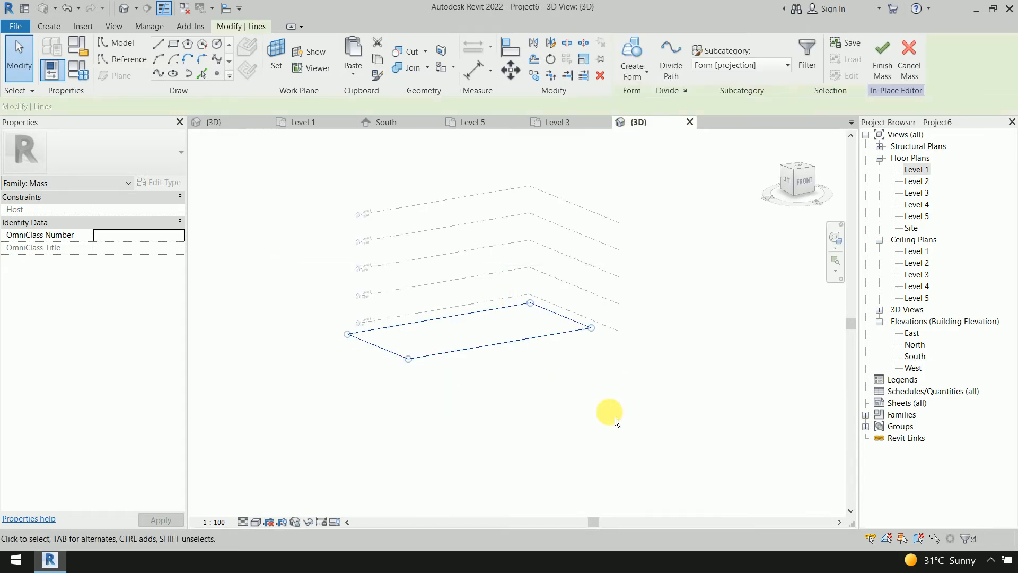
pyautogui.click(641, 77)
pyautogui.click(648, 101)
# Raise the top face of the solid form to a height of 20000 mm above its base.
pyautogui.click(466, 228)
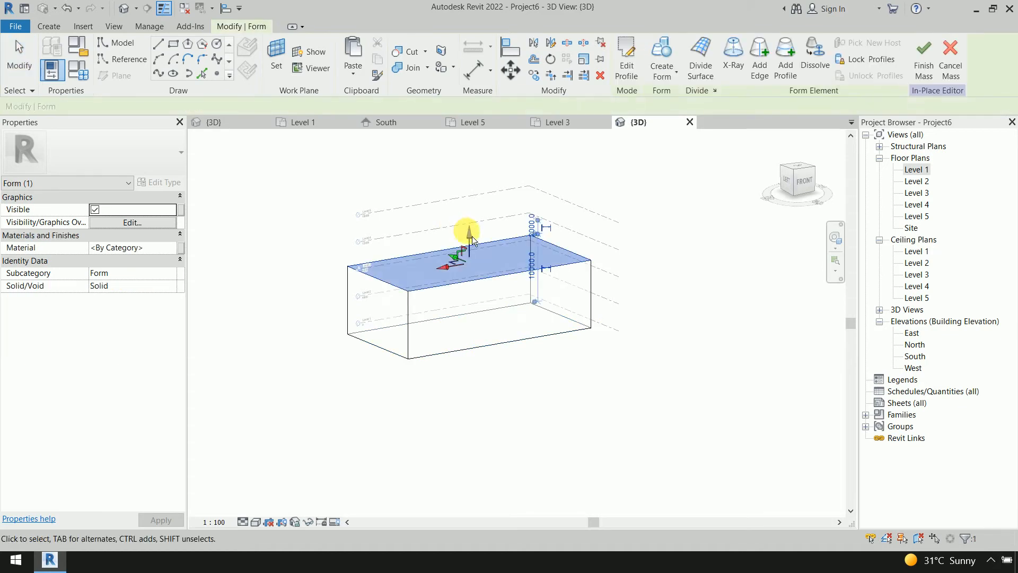
pyautogui.click(538, 266)
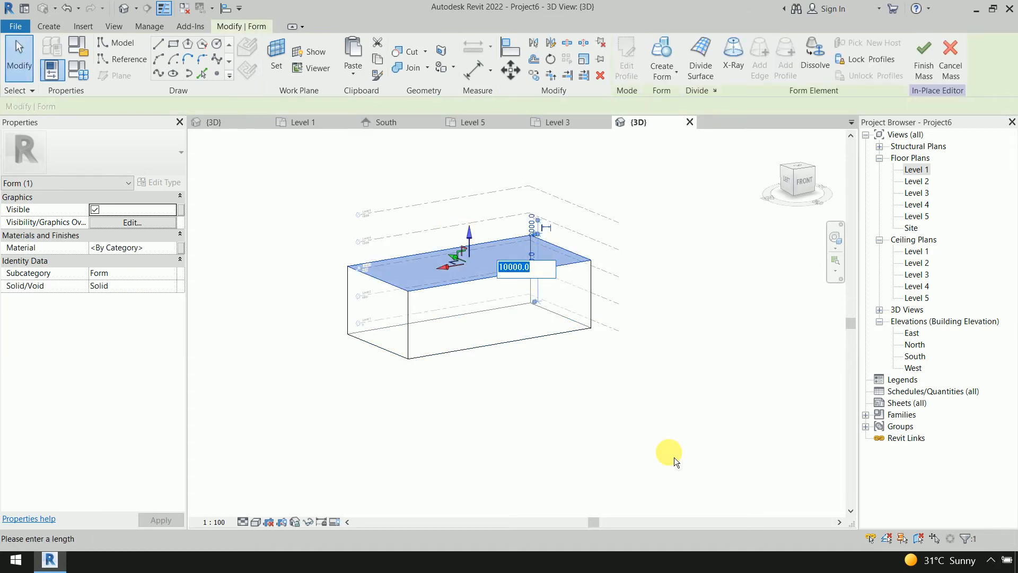
pyautogui.write('20000')
pyautogui.press('Return')
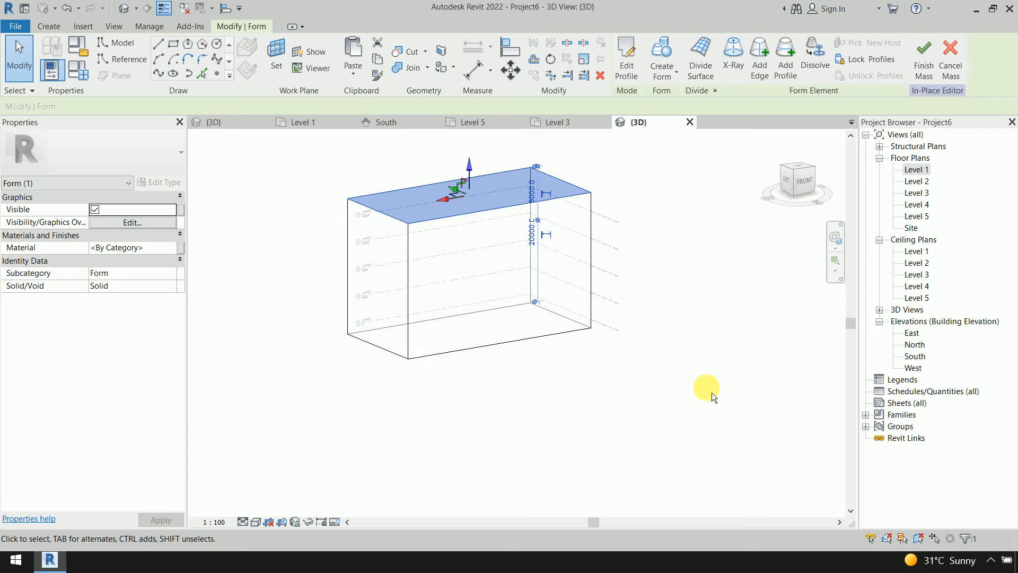
pyautogui.click(673, 348)
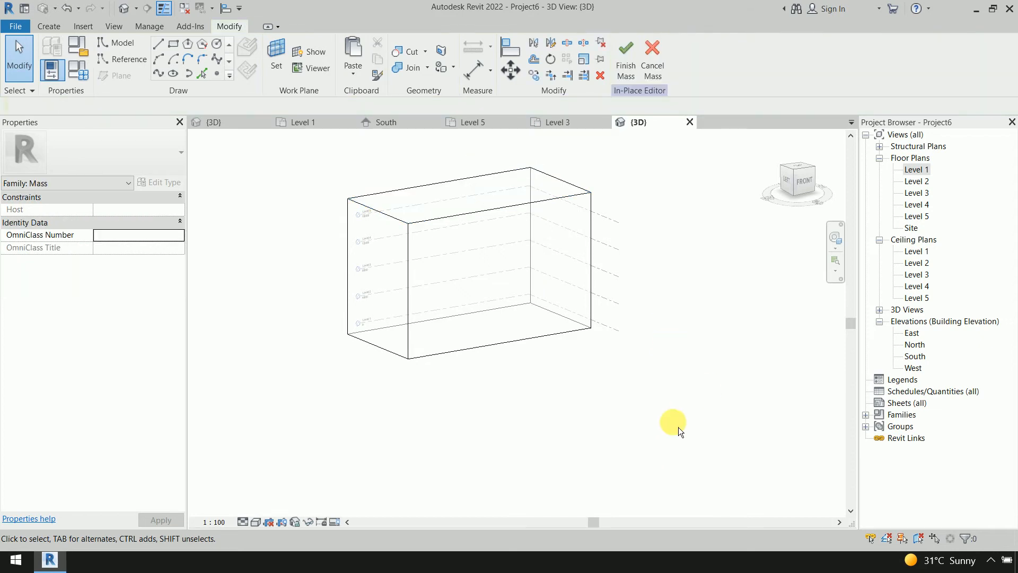
# Select the entire box form and set its overall height to 40000 mm.
pyautogui.click(566, 199)
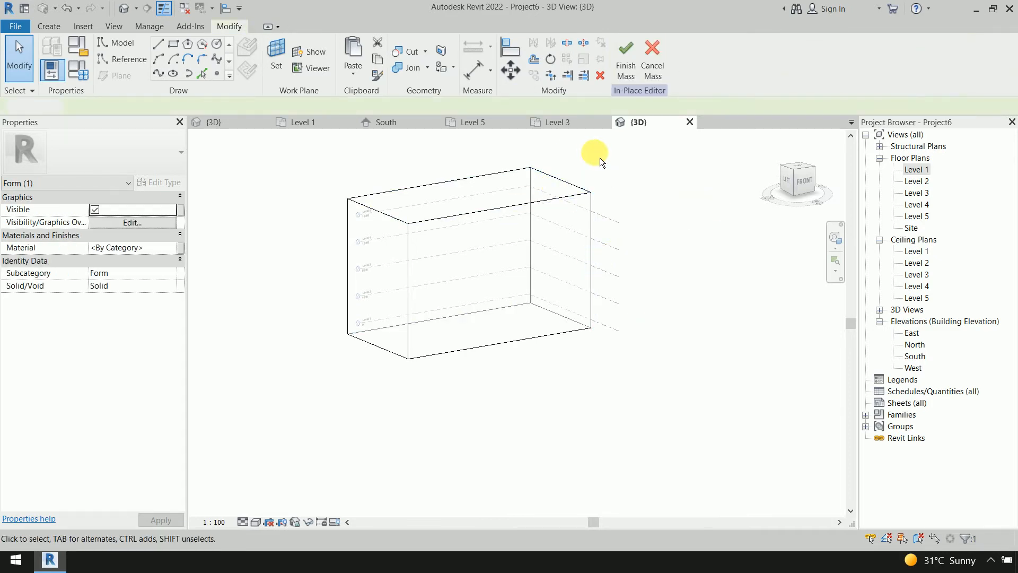
pyautogui.moveTo(599, 157); pyautogui.dragTo(288, 275)
pyautogui.moveTo(293, 348); pyautogui.dragTo(292, 348)
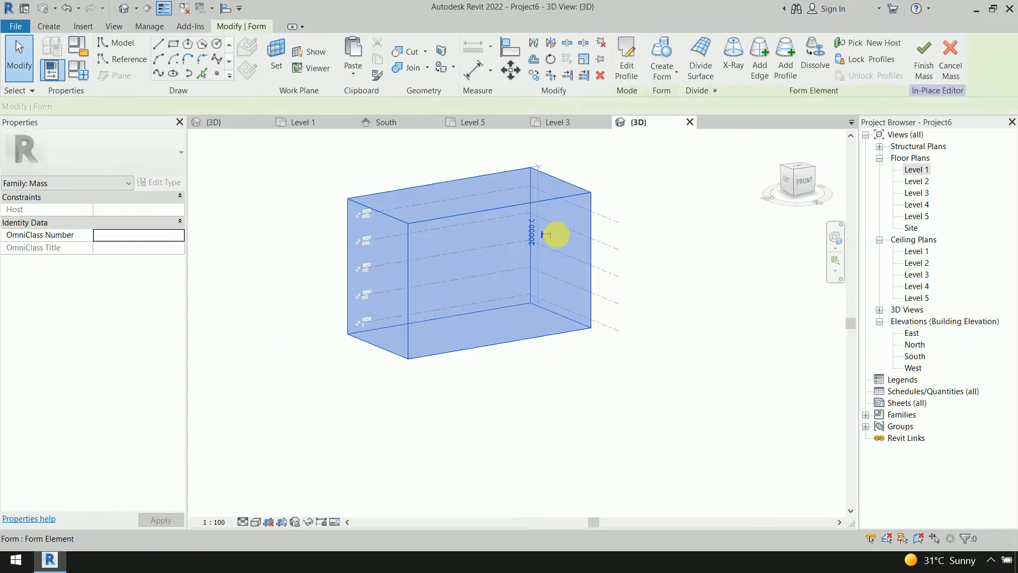
pyautogui.click(529, 229)
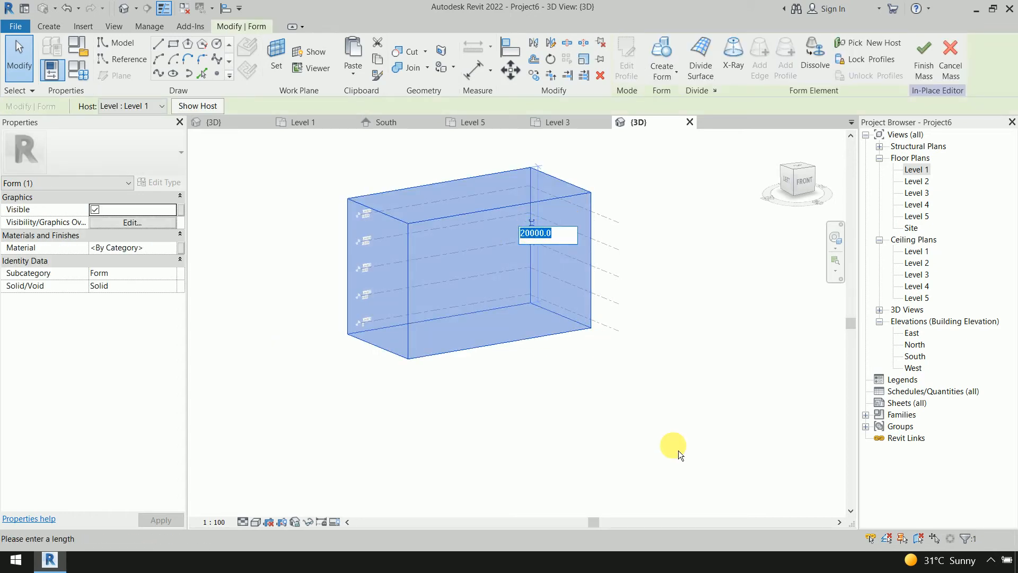
pyautogui.write('4')
pyautogui.press('Return')
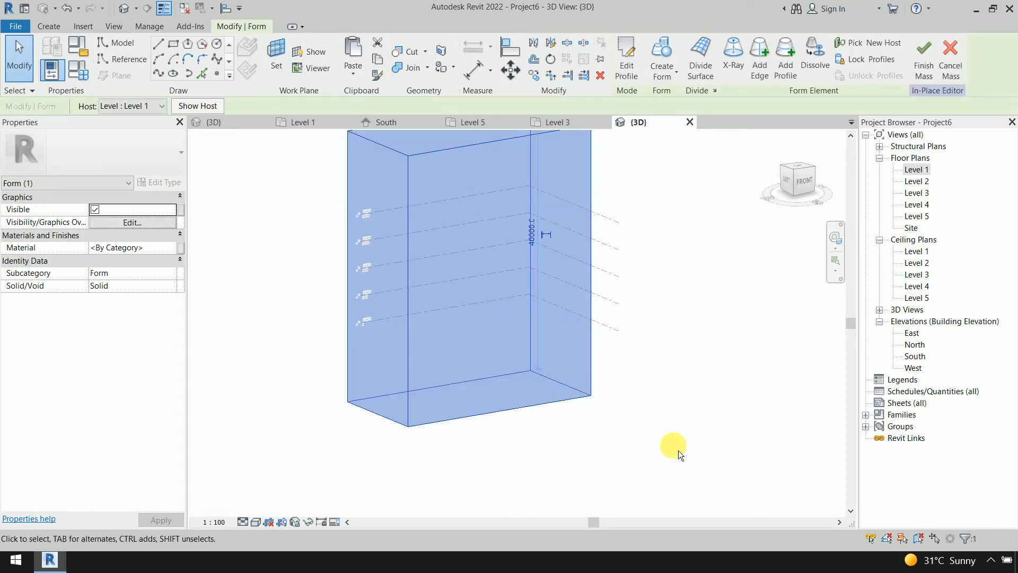
pyautogui.click(723, 375)
pyautogui.scroll(-1, 721, 370)
pyautogui.moveTo(725, 375); pyautogui.dragTo(704, 419, button='middle')
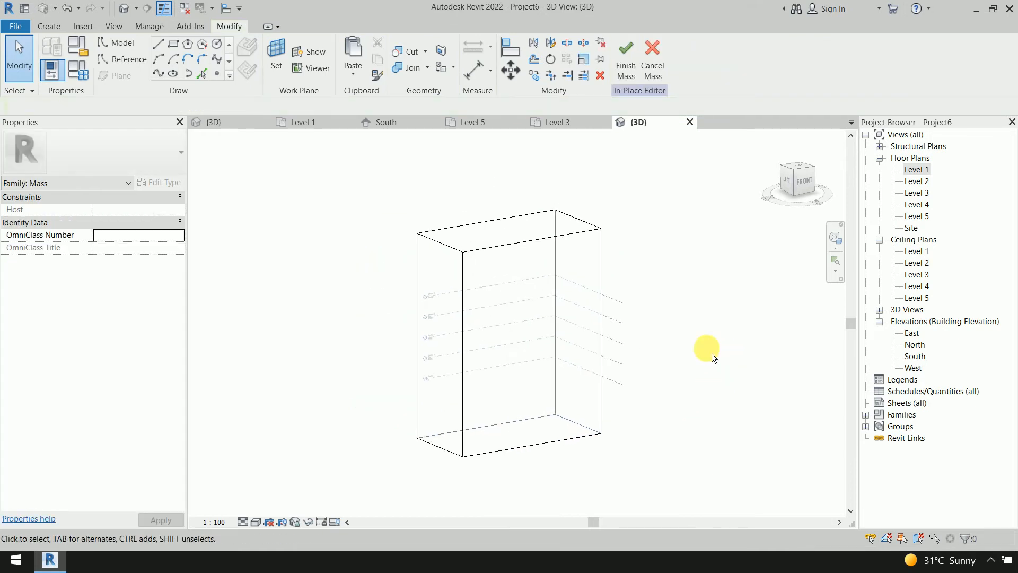
# Move the whole box form down in the South elevation so that its base sits on the lowest level line.
pyautogui.doubleClick(916, 356)
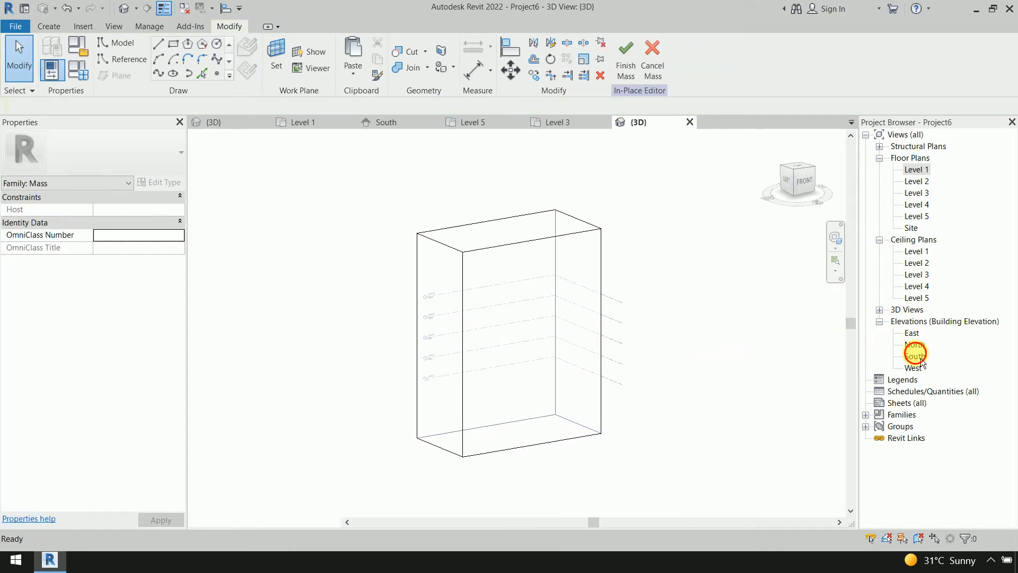
pyautogui.scroll(-2, 684, 355)
pyautogui.moveTo(717, 340); pyautogui.dragTo(674, 337, button='middle')
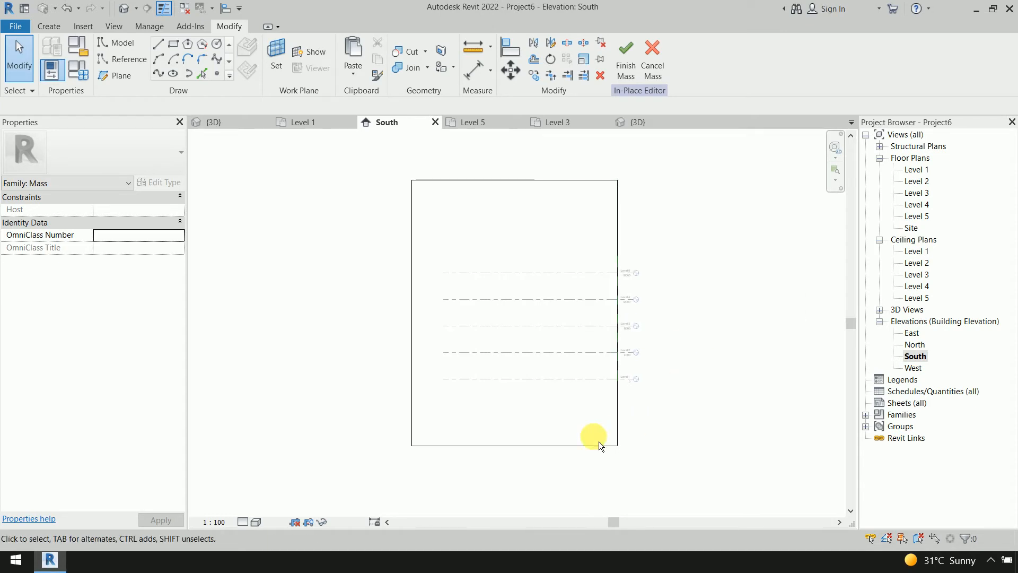
pyautogui.moveTo(379, 156); pyautogui.dragTo(642, 482)
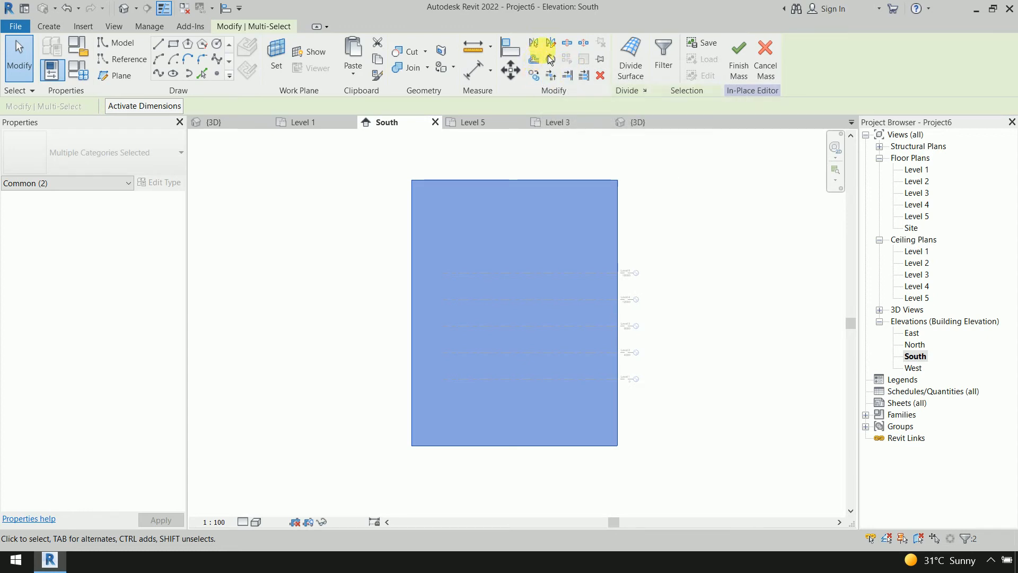
pyautogui.click(511, 70)
pyautogui.click(412, 445)
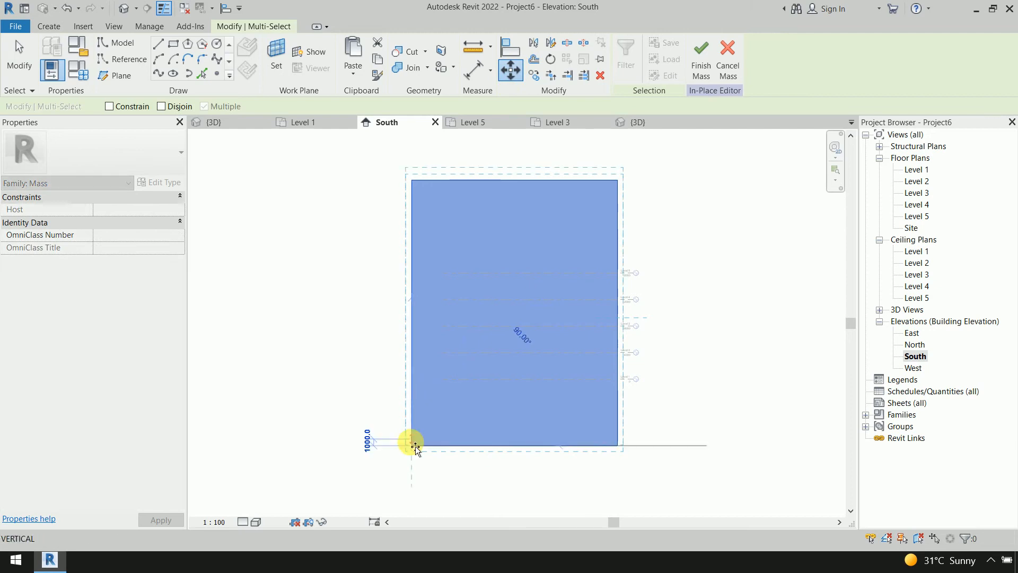
pyautogui.click(420, 380)
pyautogui.click(753, 434)
pyautogui.scroll(-1, 709, 366)
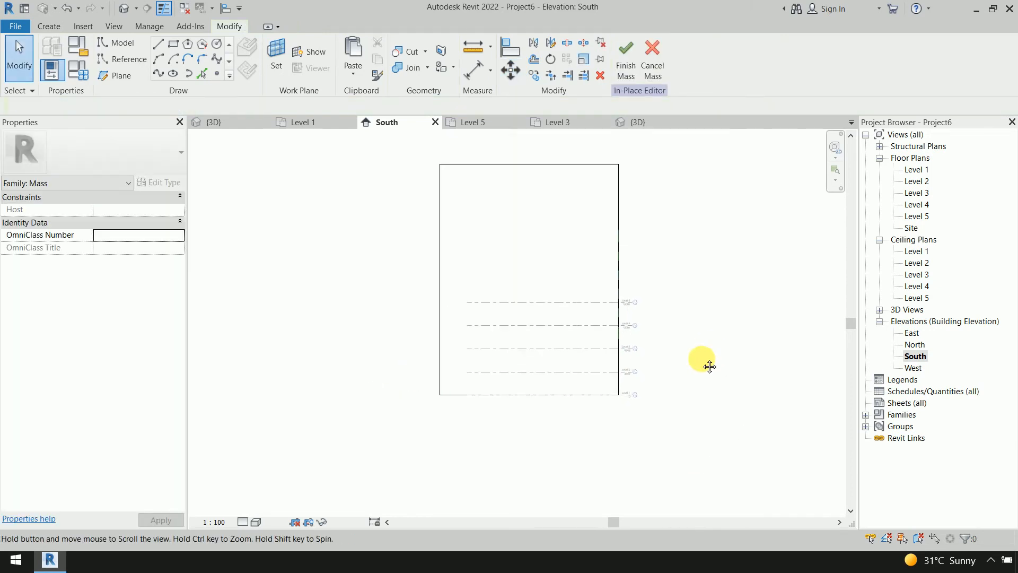
pyautogui.moveTo(709, 366); pyautogui.dragTo(703, 373, button='middle')
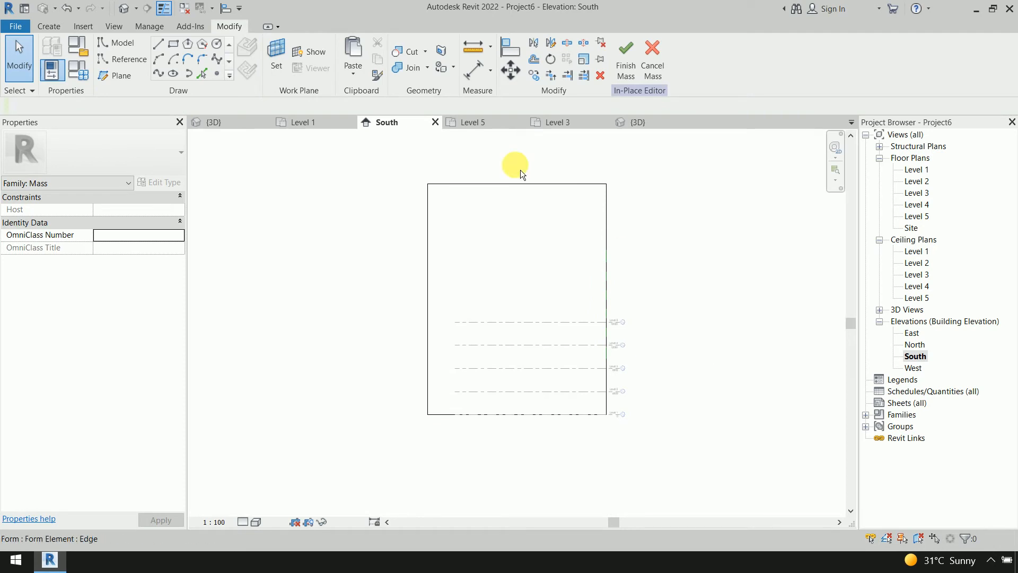
# Set the front face of the box as the work plane in the 3D view and start the Line tool.
pyautogui.click(661, 126)
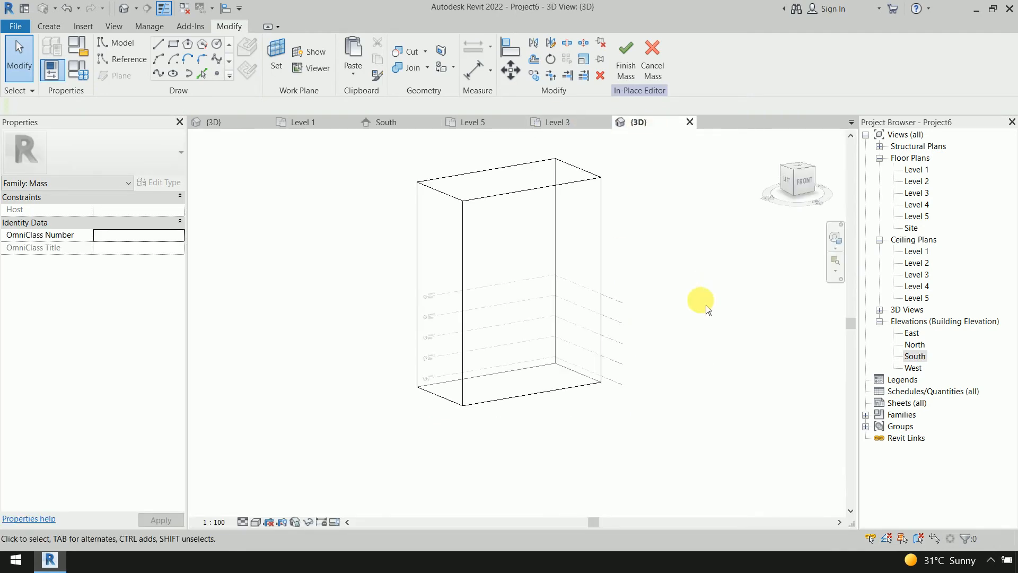
pyautogui.moveTo(680, 275); pyautogui.dragTo(672, 316, button='middle')
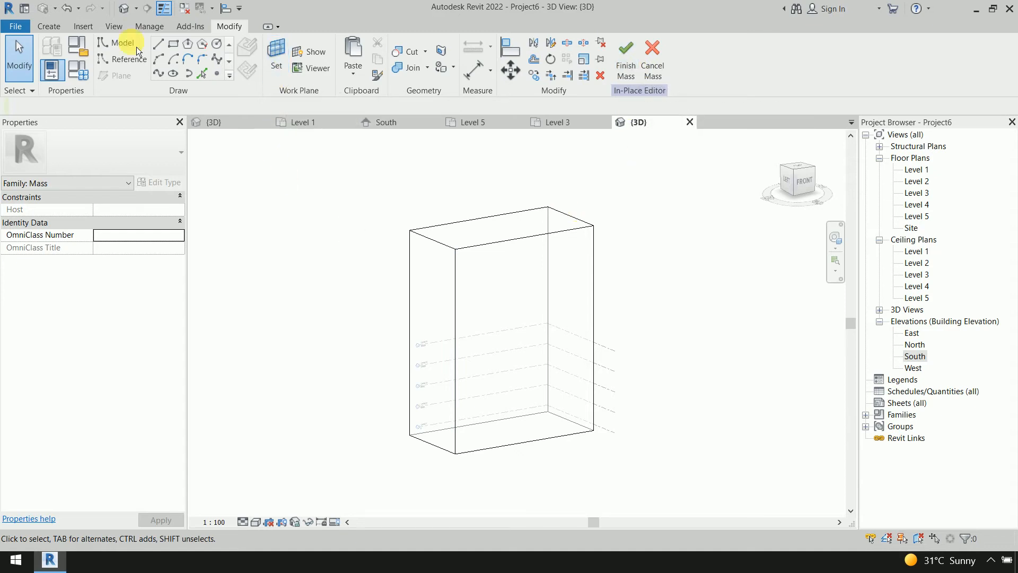
pyautogui.click(44, 29)
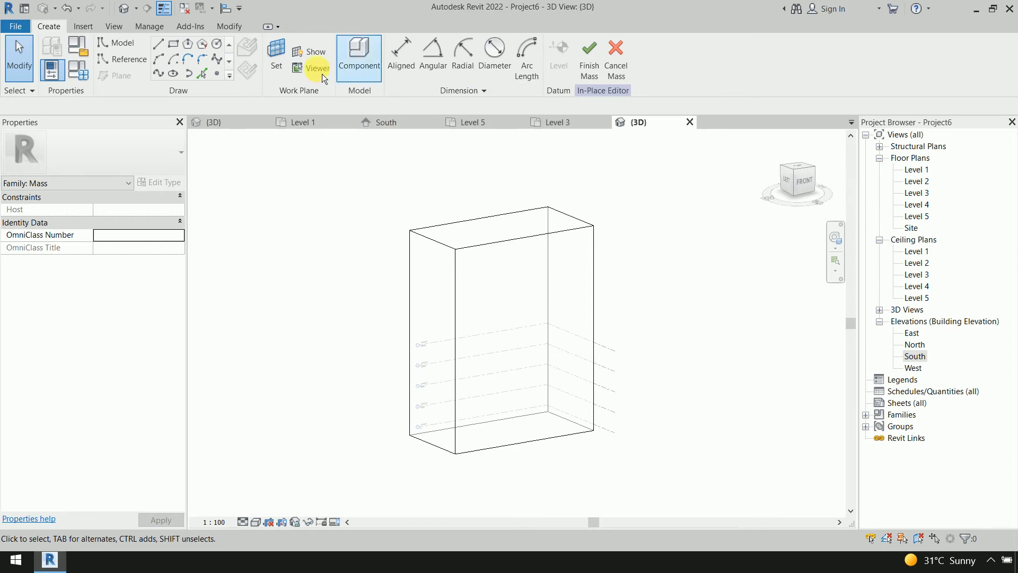
pyautogui.click(276, 57)
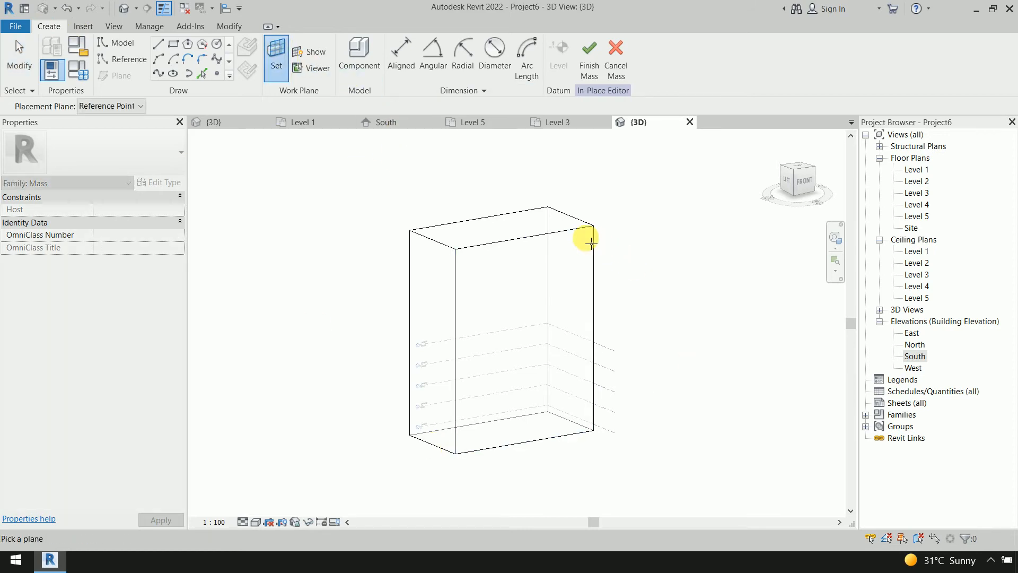
pyautogui.click(588, 235)
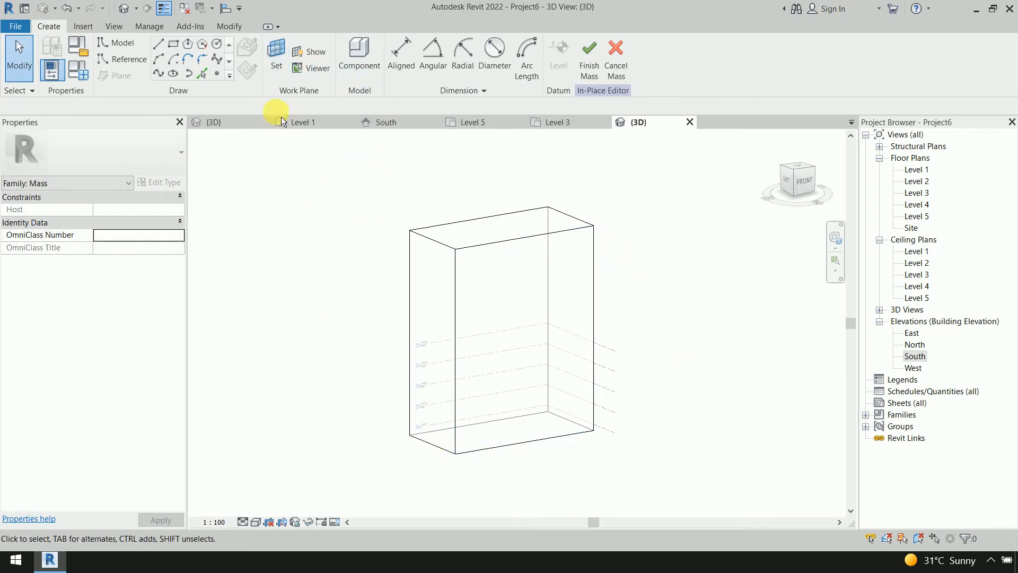
pyautogui.click(158, 45)
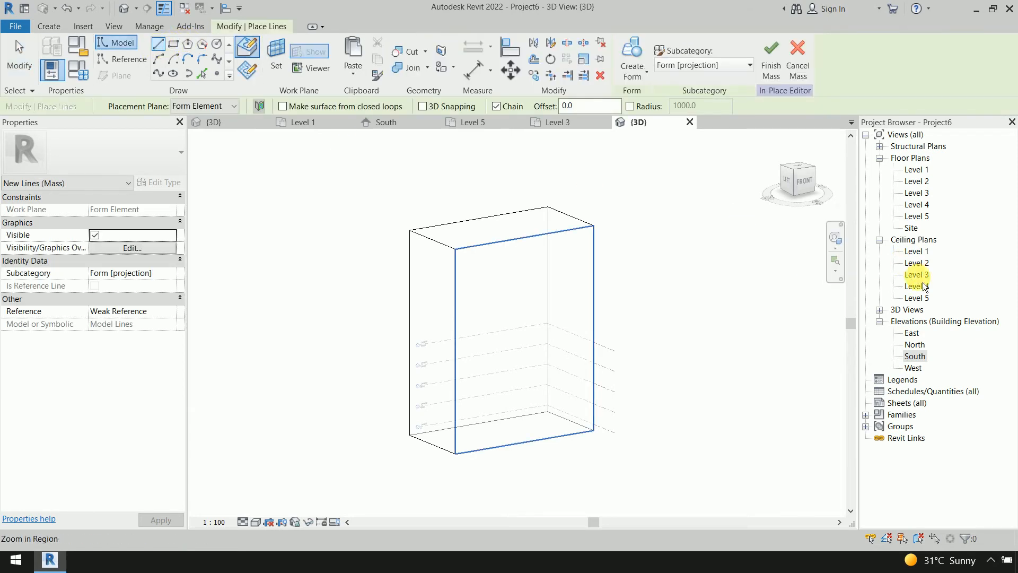
# In the South elevation, pick the box's front face as work plane and draw a 31000 mm line along its top edge.
pyautogui.doubleClick(916, 357)
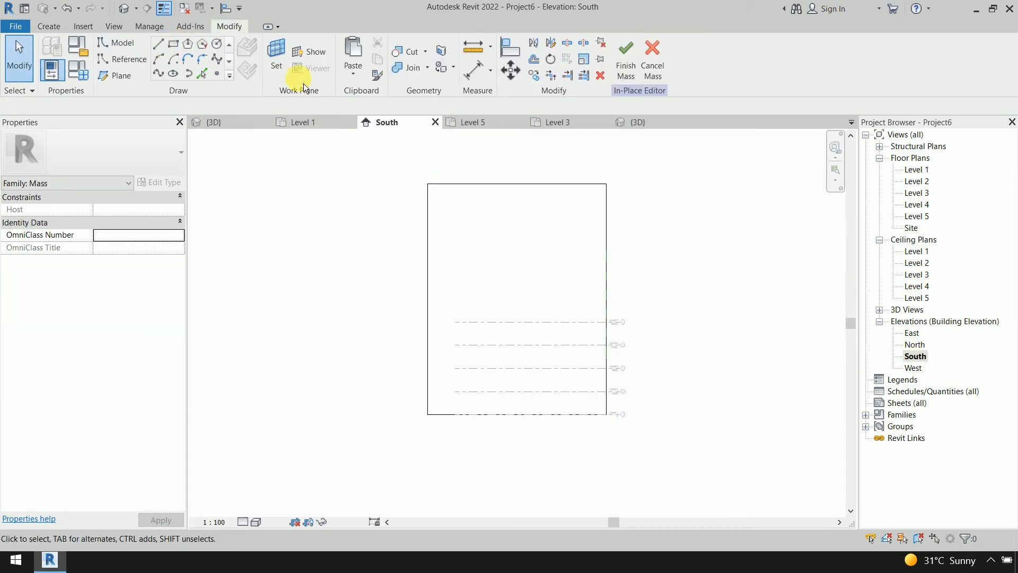
pyautogui.click(157, 44)
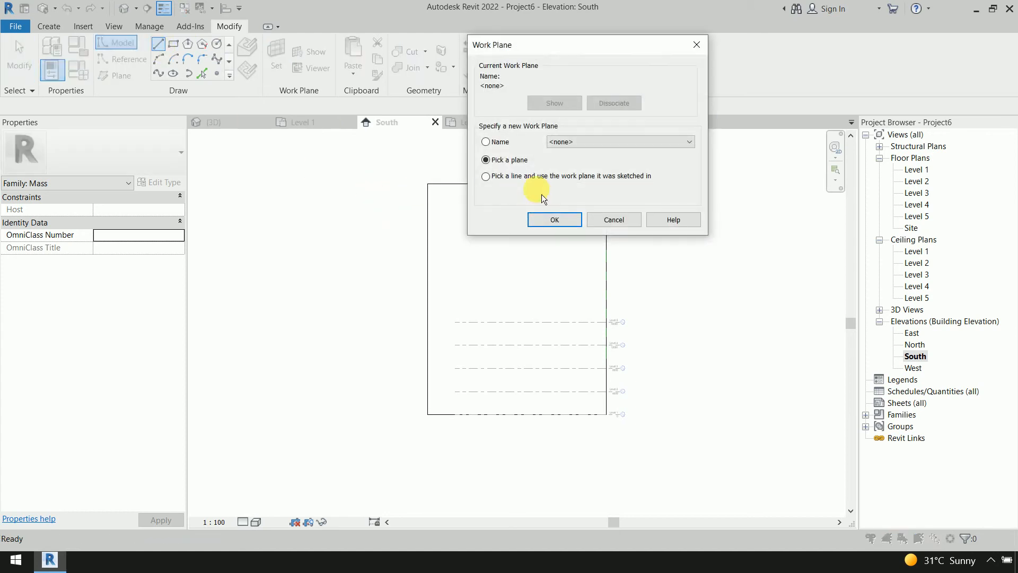
pyautogui.click(553, 223)
pyautogui.click(601, 196)
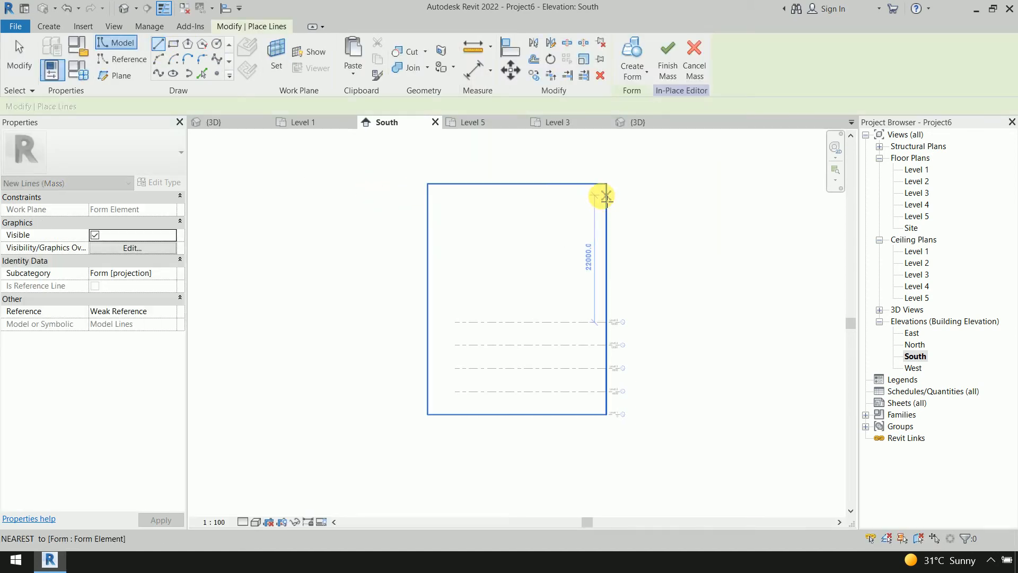
pyautogui.click(428, 185)
pyautogui.click(606, 184)
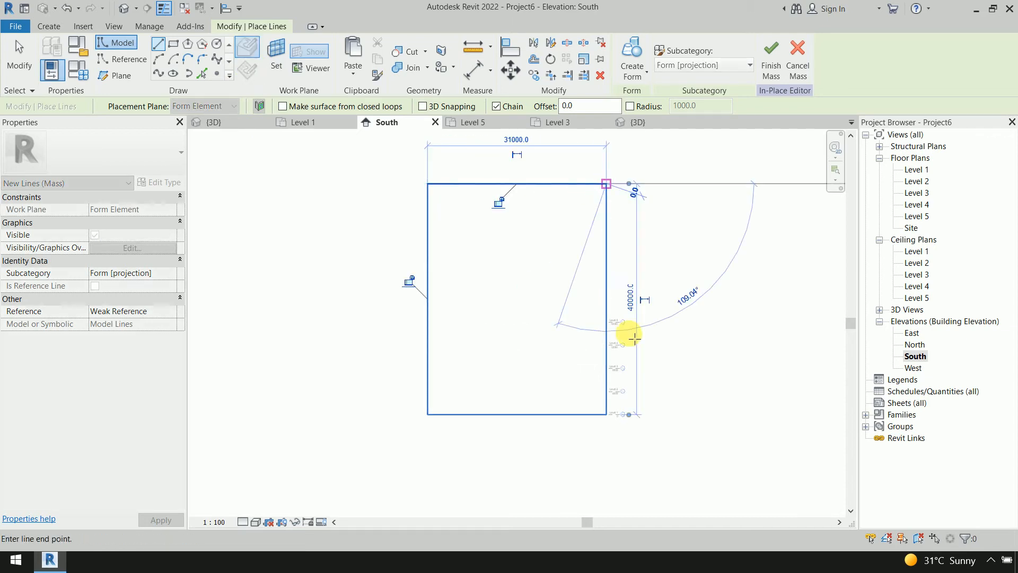
pyautogui.press('Escape')
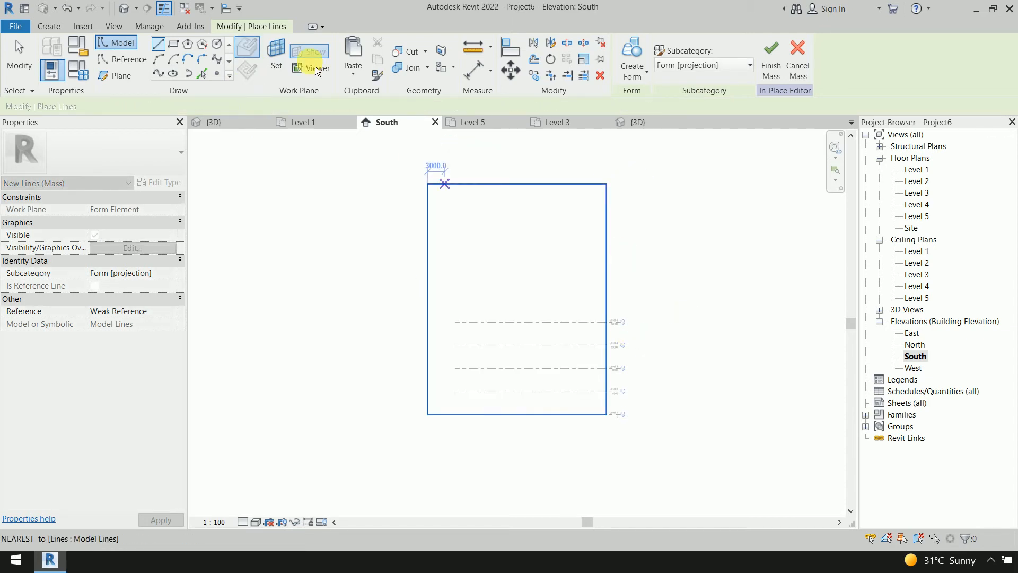
# Draw a start-end-radius arc between the two top corners of the front face, bowing downward into the face.
pyautogui.click(158, 59)
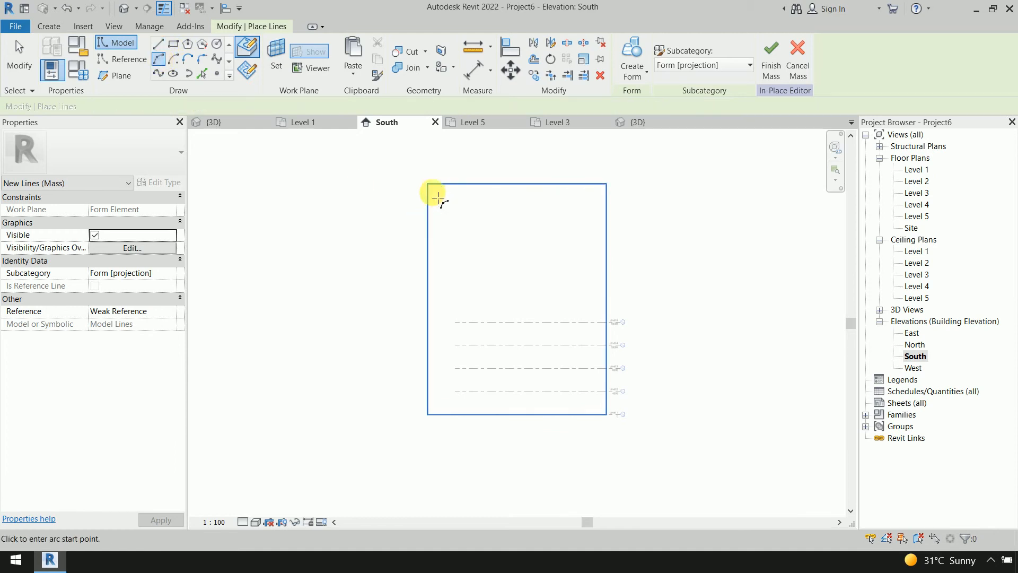
pyautogui.click(428, 186)
pyautogui.click(606, 185)
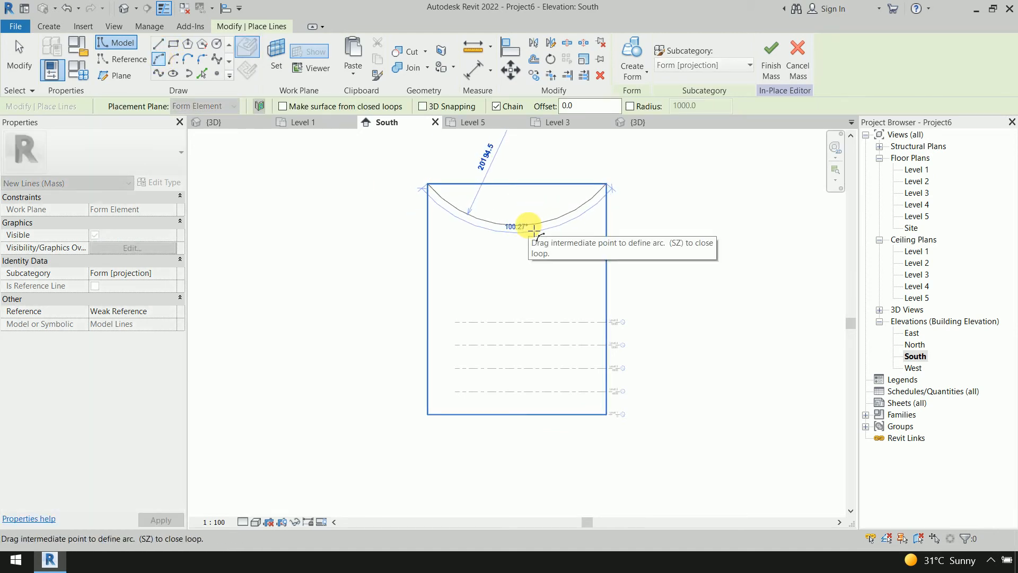
pyautogui.click(533, 221)
pyautogui.press('Escape')
pyautogui.press('Escape')
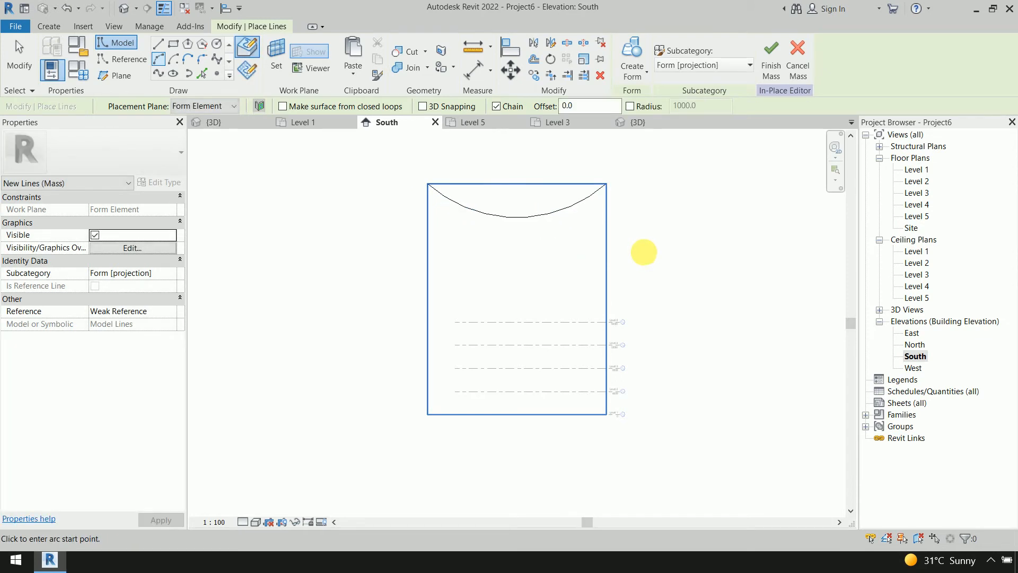
# Select the top line and the arc in the 3D view and create a void form from them.
pyautogui.click(641, 125)
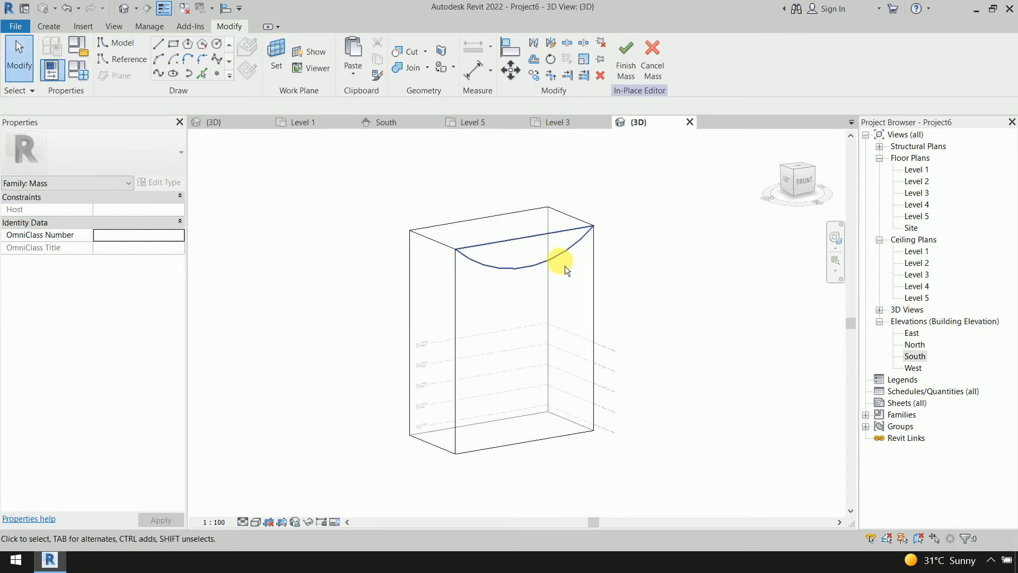
pyautogui.click(563, 260)
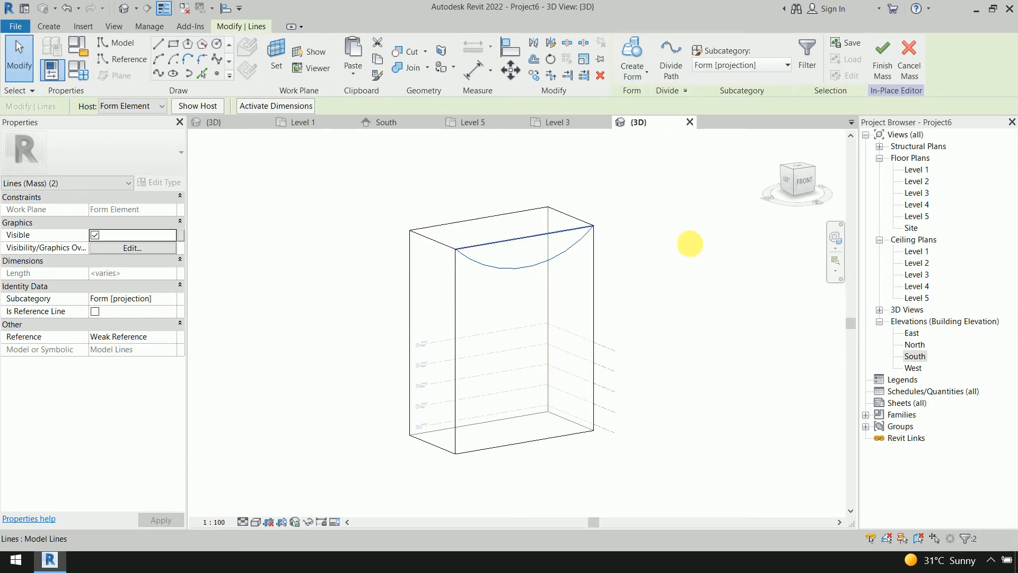
pyautogui.click(698, 231)
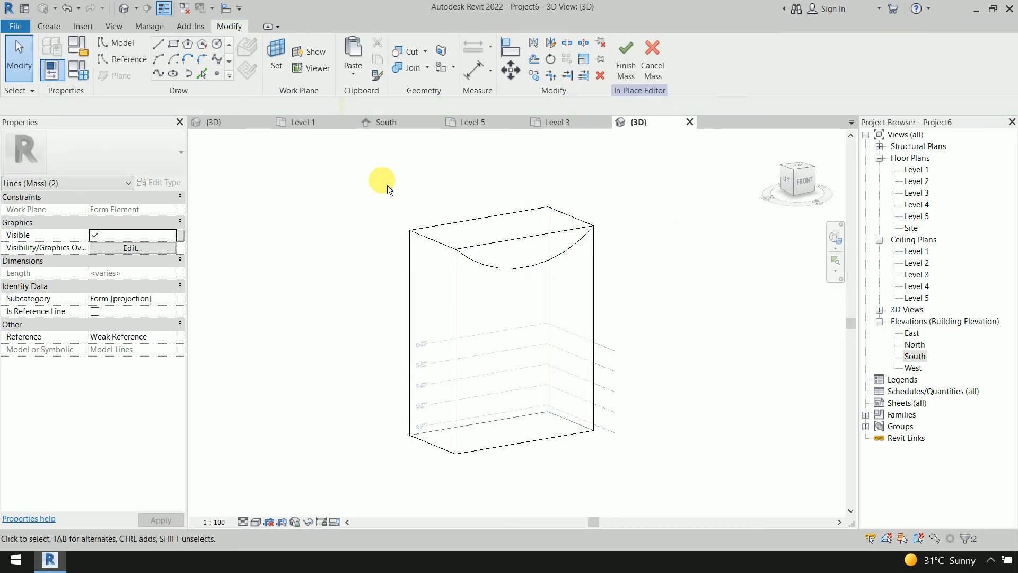
pyautogui.moveTo(387, 186); pyautogui.dragTo(616, 284)
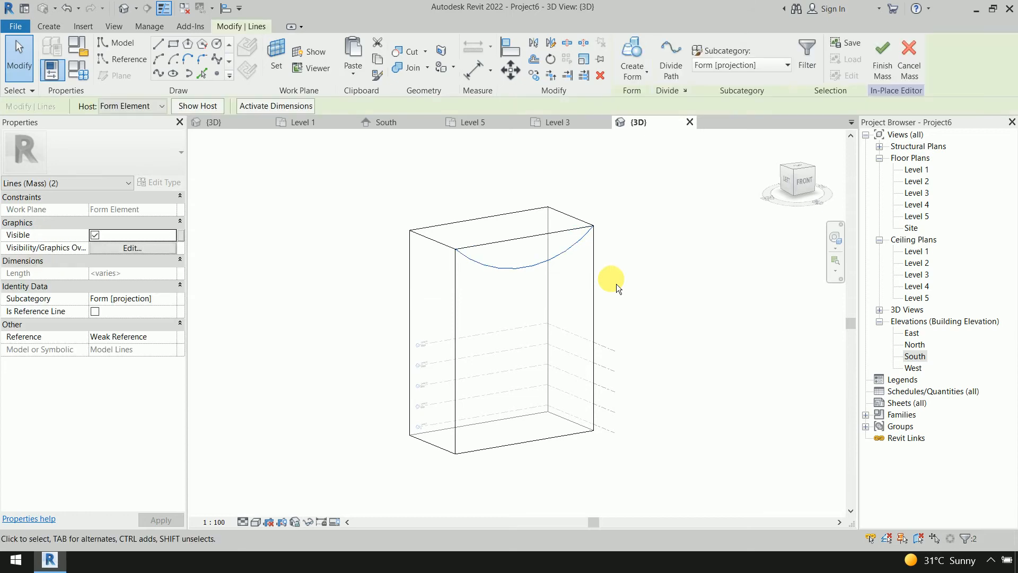
pyautogui.click(642, 78)
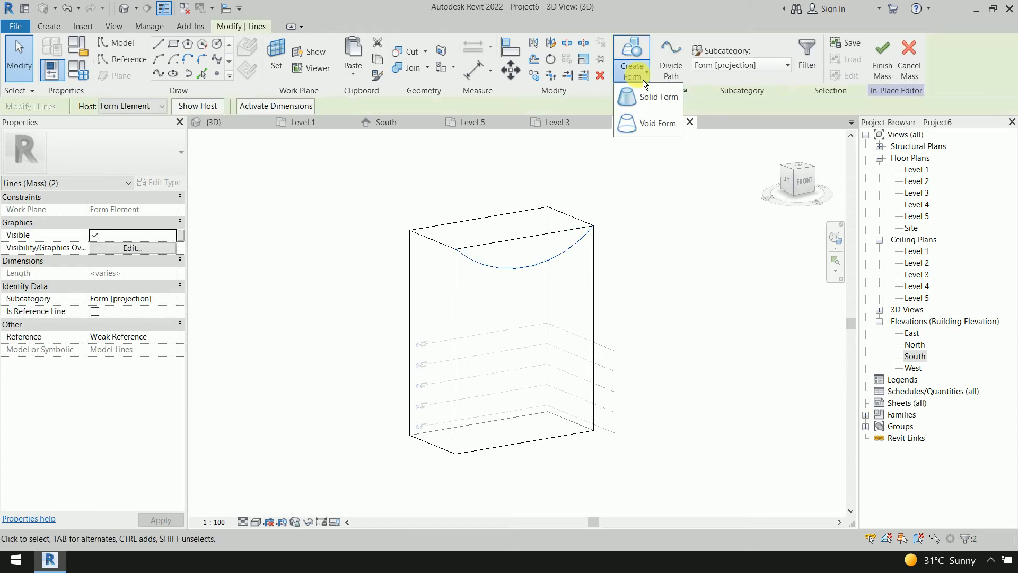
pyautogui.click(647, 123)
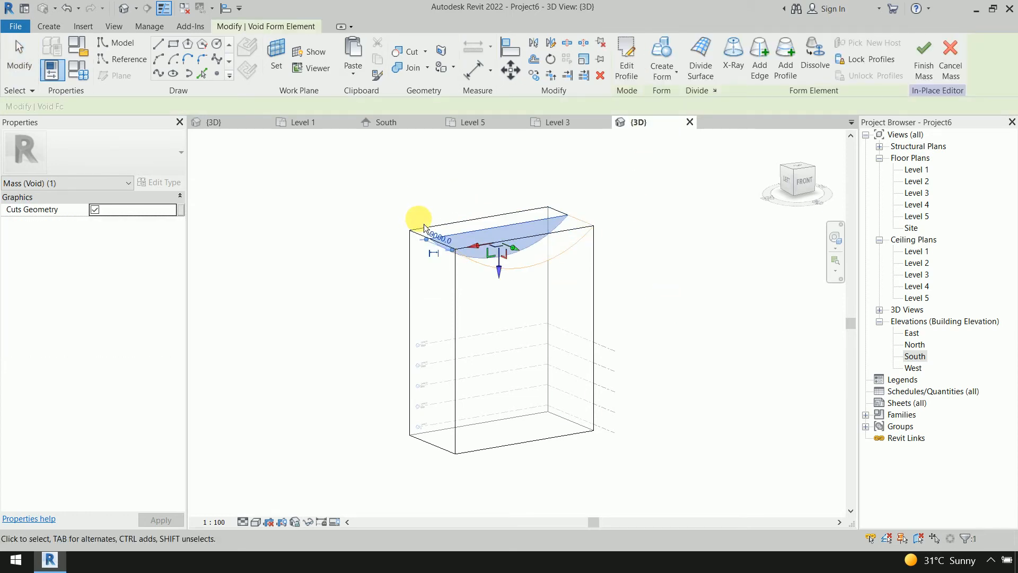
# Extend the void's rear face to a depth of 16000 mm so it cuts through the full box.
pyautogui.keyDown('shift'); pyautogui.moveTo(467, 228); pyautogui.dragTo(482, 256, button='middle'); pyautogui.keyUp('shift')
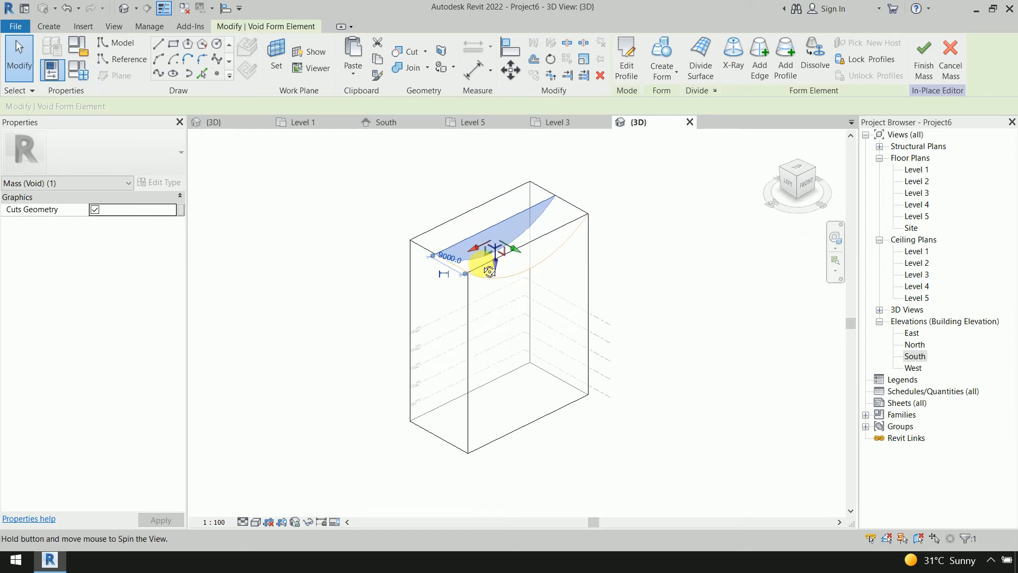
pyautogui.moveTo(507, 256); pyautogui.dragTo(495, 238)
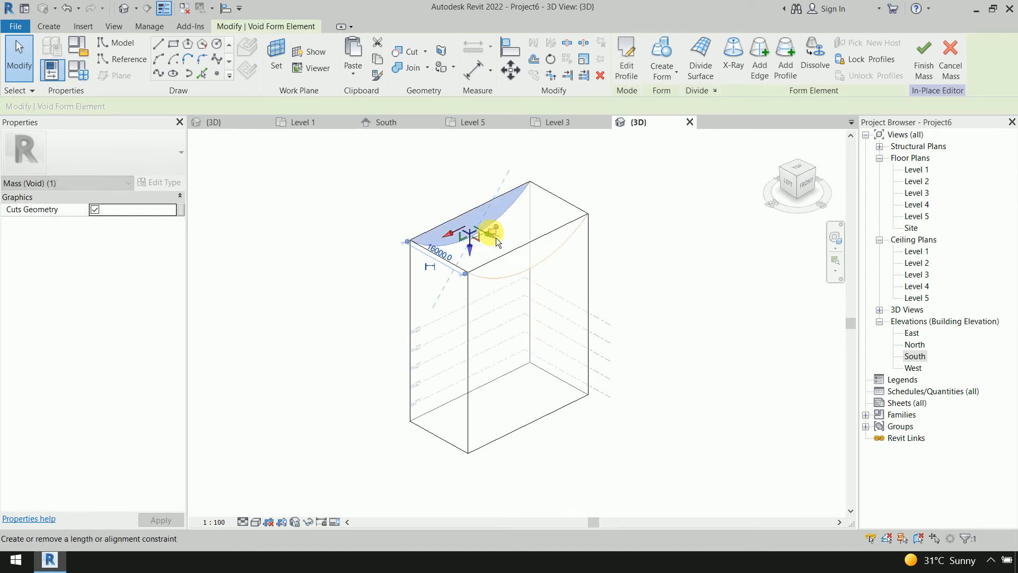
pyautogui.click(706, 255)
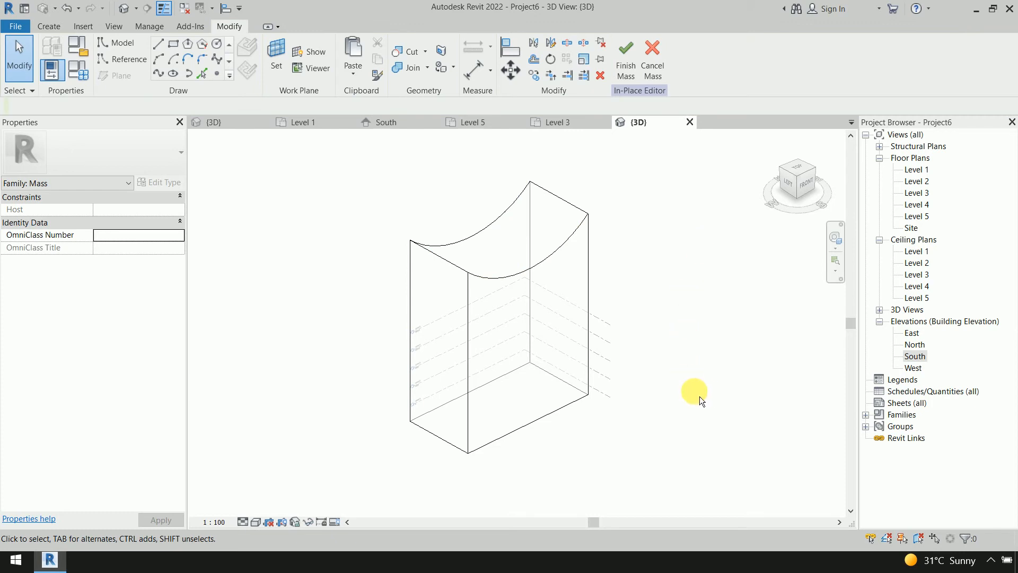
pyautogui.keyDown('shift'); pyautogui.moveTo(699, 396); pyautogui.dragTo(656, 333, button='middle'); pyautogui.keyUp('shift')
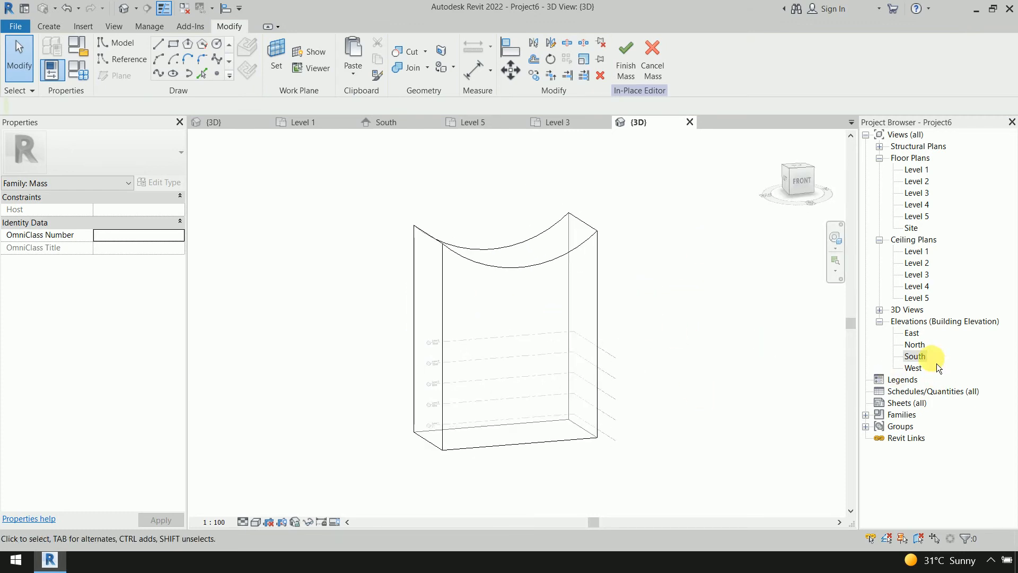
# Open the South elevation and pick the mass form's front face as the work plane.
pyautogui.doubleClick(915, 356)
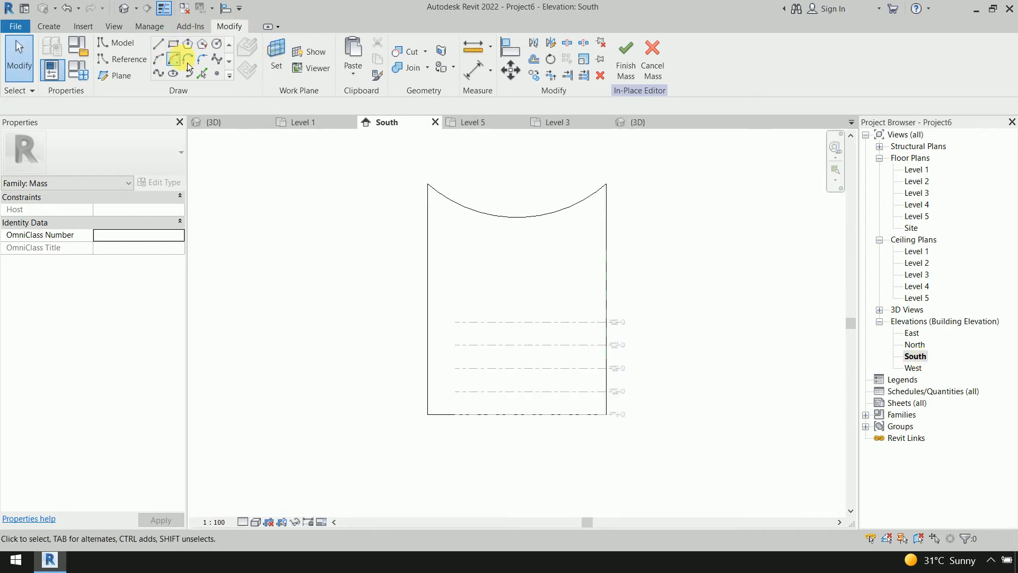
pyautogui.click(274, 63)
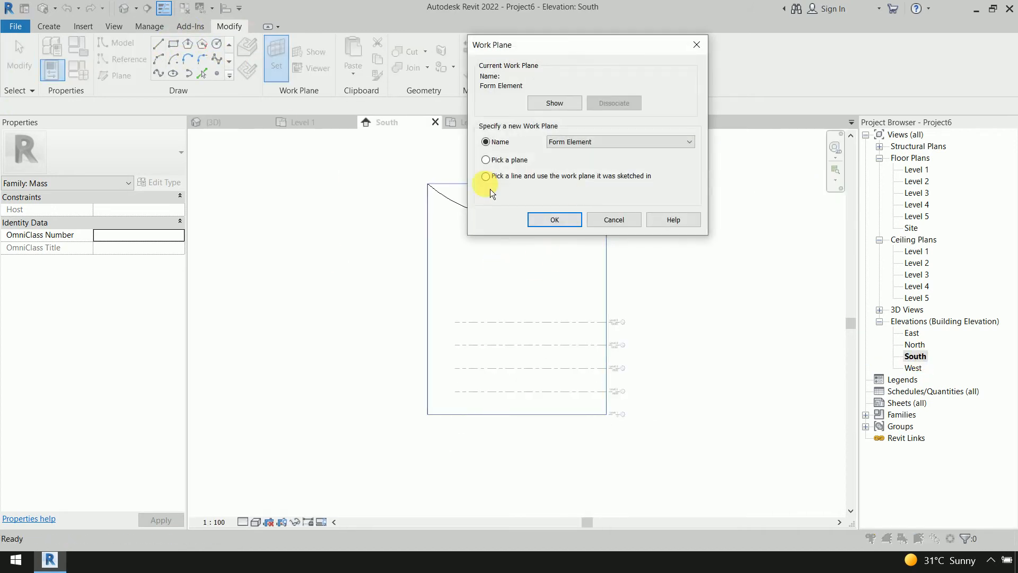
pyautogui.click(554, 220)
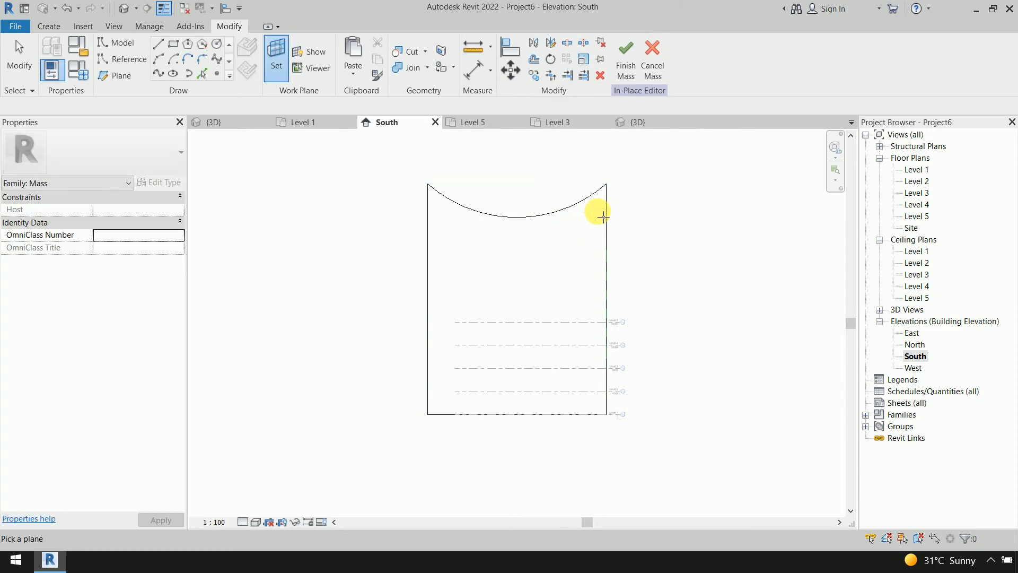
pyautogui.click(607, 215)
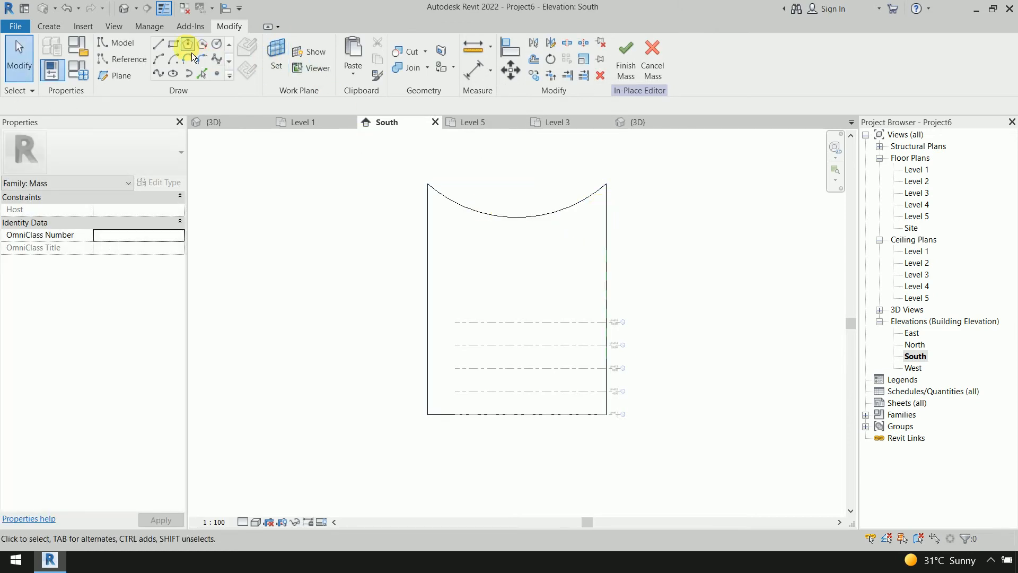
# Draw a circle with a 6000 mm radius near the middle of the front face.
pyautogui.click(220, 48)
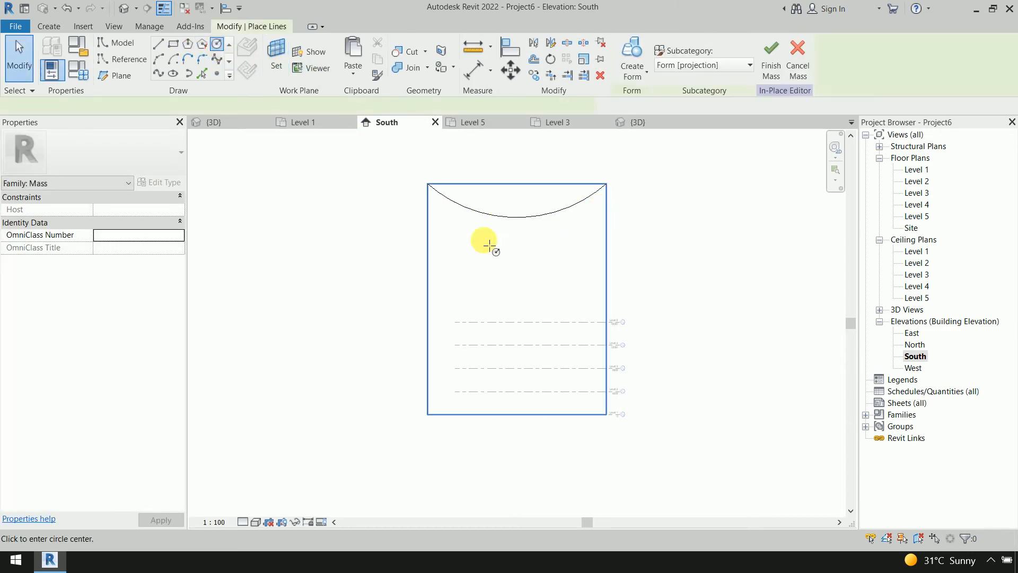
pyautogui.click(515, 307)
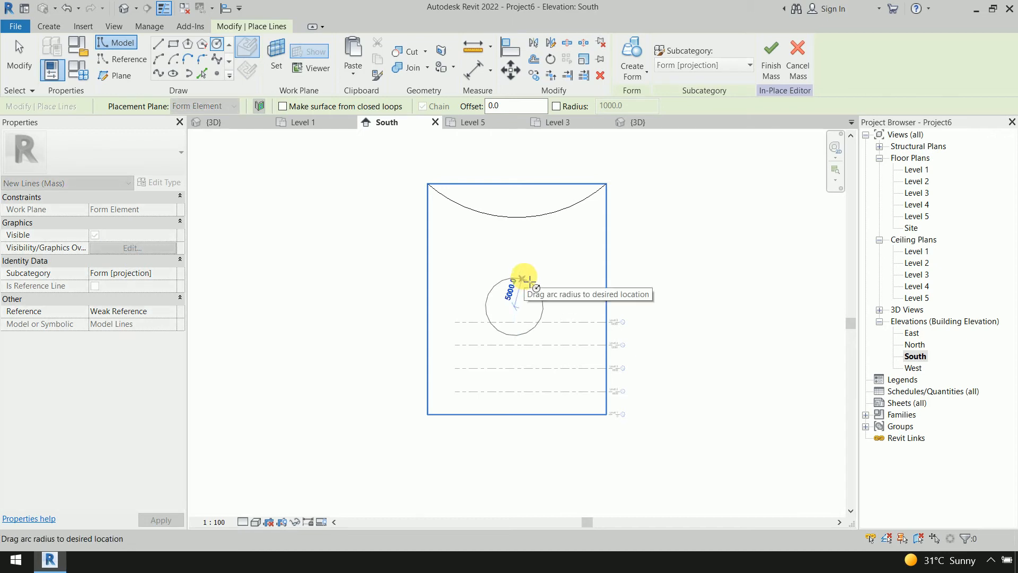
pyautogui.click(530, 281)
pyautogui.press('Escape')
pyautogui.press('Escape')
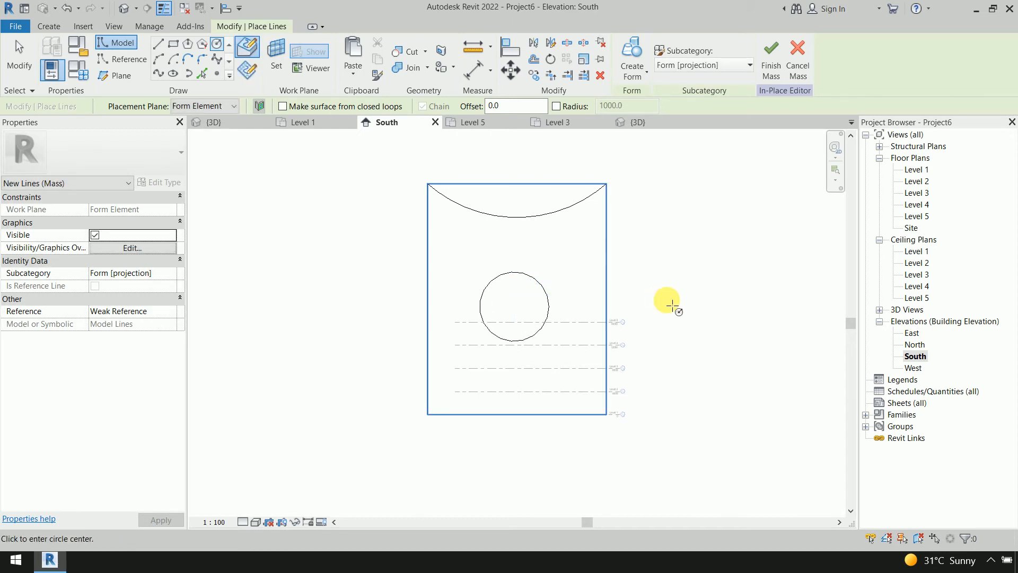
pyautogui.moveTo(355, 243); pyautogui.dragTo(640, 376)
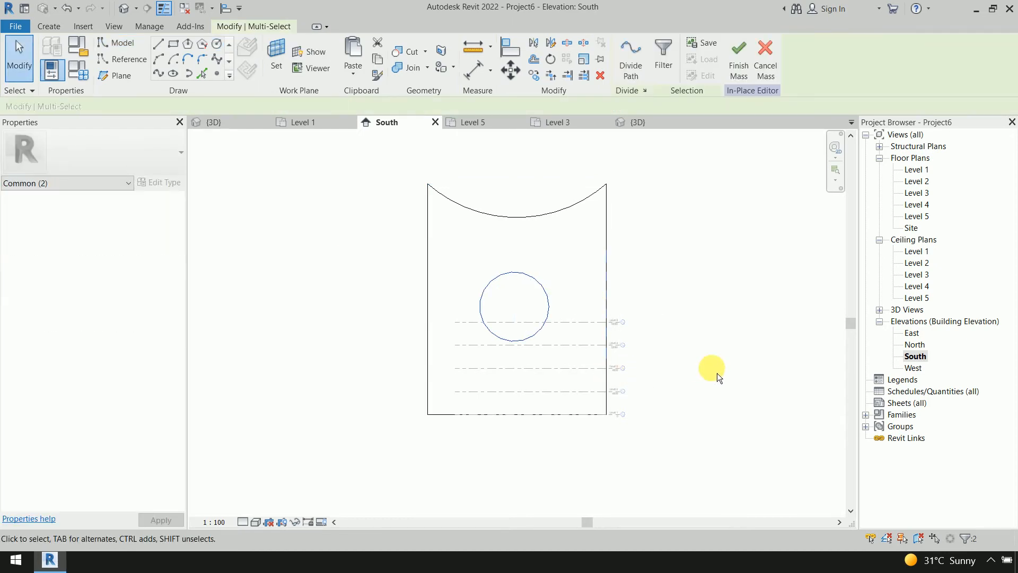
pyautogui.press('Right')
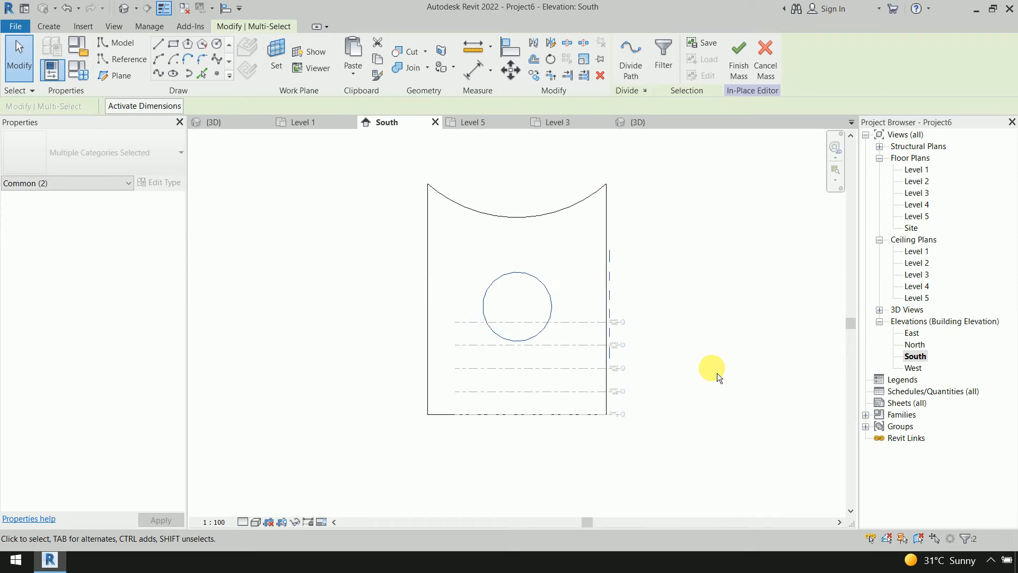
pyautogui.press('Left')
pyautogui.click(717, 373)
# Select only the circle and nudge it slightly to the right and down on the front face.
pyautogui.moveTo(469, 154); pyautogui.dragTo(571, 384)
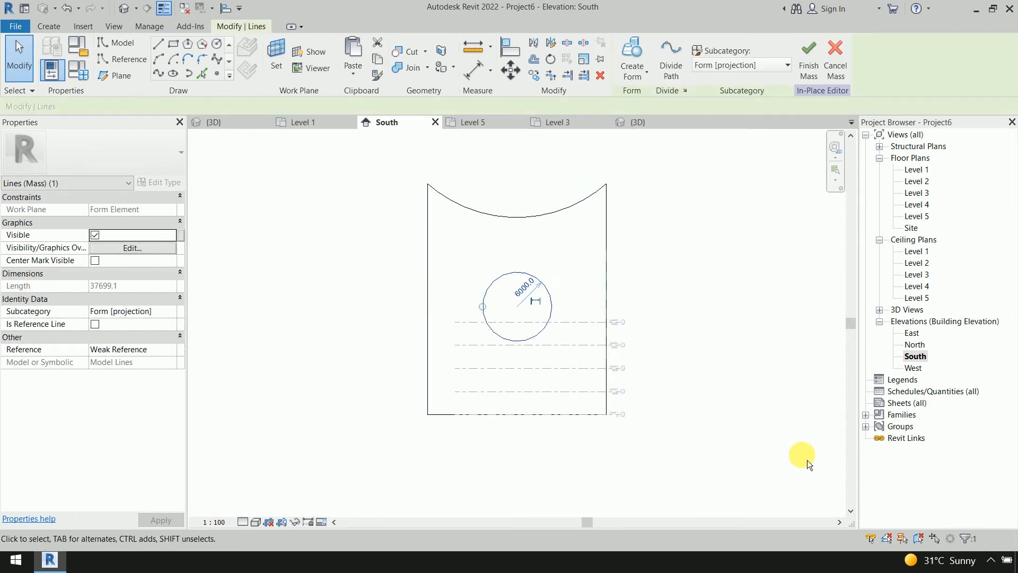
pyautogui.press('Right')
pyautogui.press('Right')
pyautogui.press('Right')
pyautogui.press('Left')
pyautogui.press('Right')
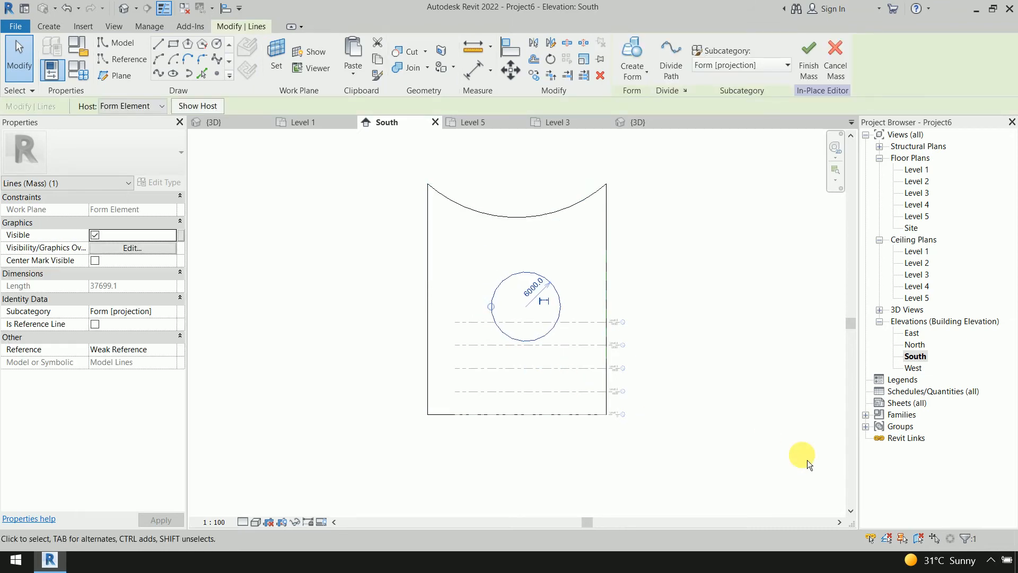
pyautogui.press('Down')
pyautogui.press('Left')
pyautogui.press('Right')
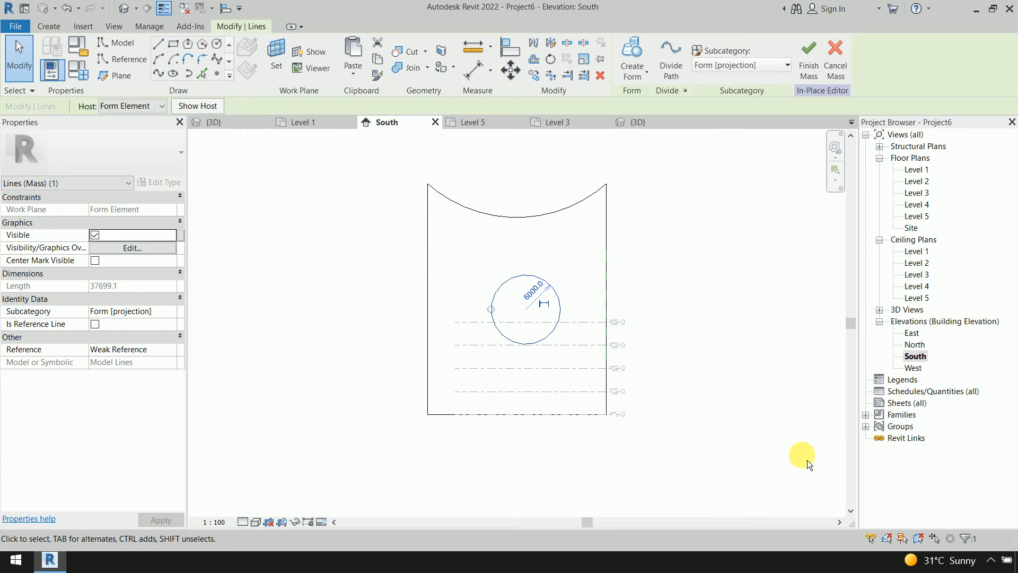
pyautogui.click(657, 283)
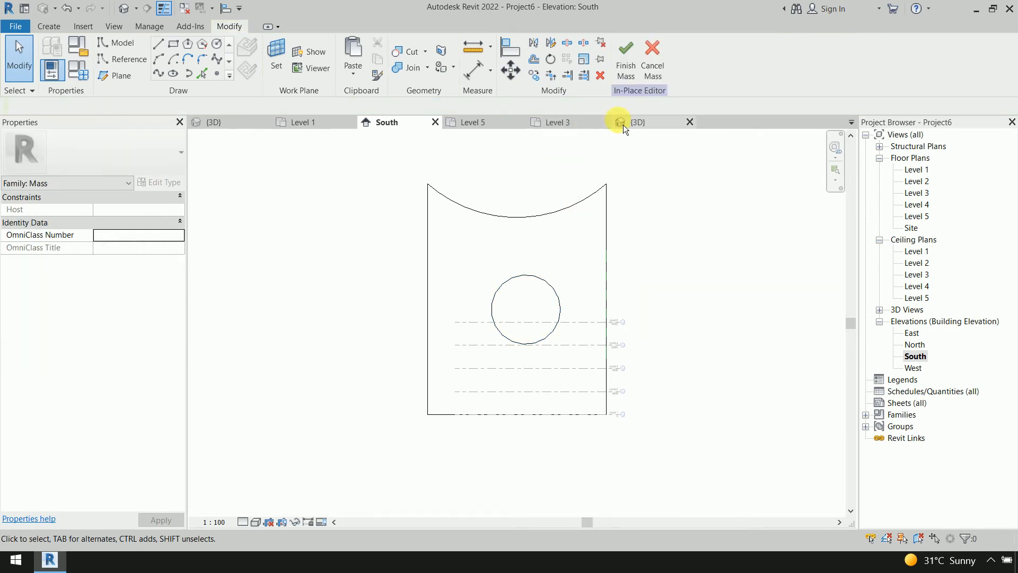
# Select the circle in the 3D view and create a cylindrical void form from it.
pyautogui.click(639, 125)
pyautogui.click(532, 320)
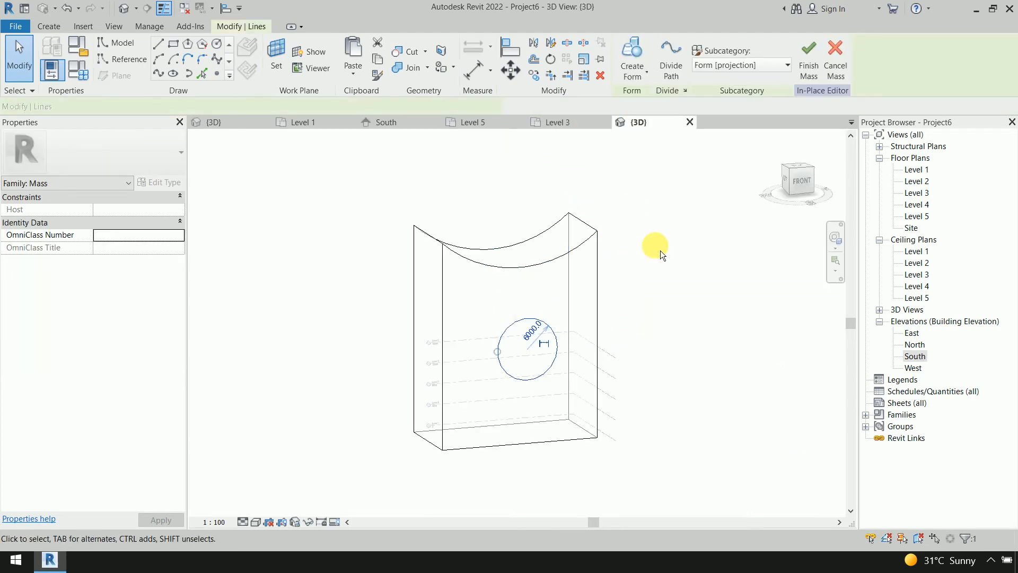
pyautogui.click(647, 78)
pyautogui.click(655, 120)
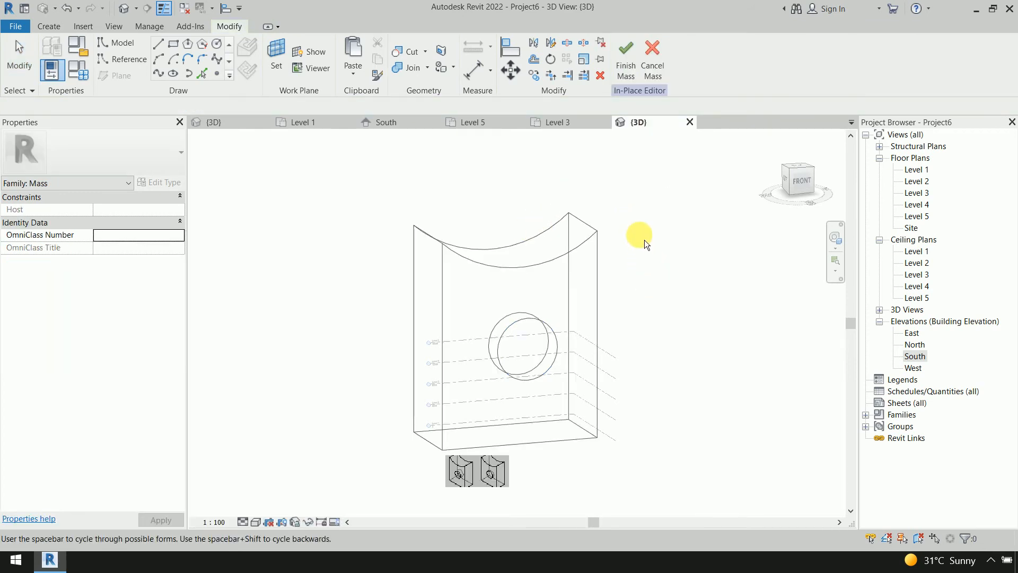
pyautogui.keyDown('shift'); pyautogui.moveTo(644, 239); pyautogui.dragTo(650, 366, button='middle'); pyautogui.keyUp('shift')
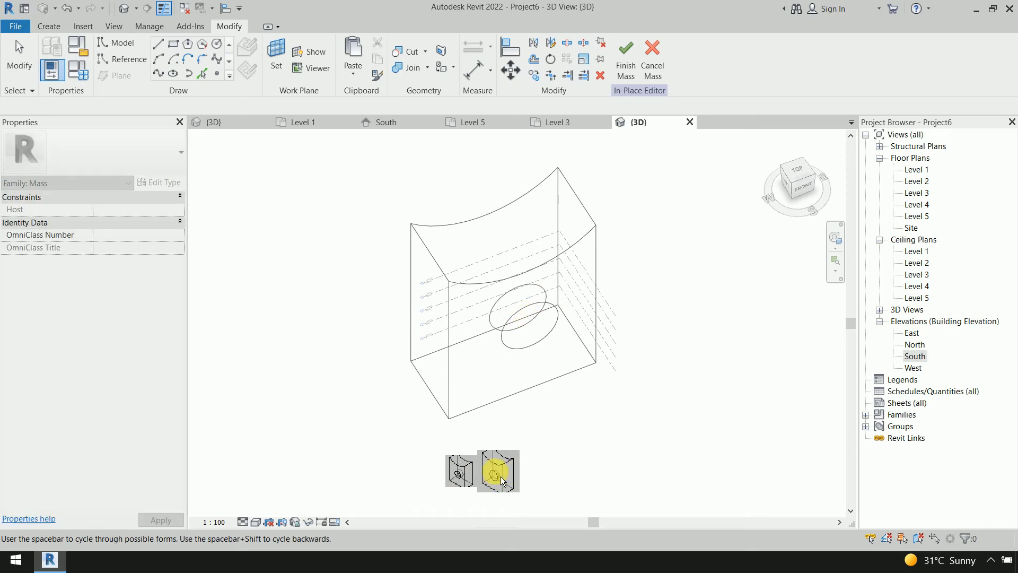
pyautogui.click(456, 480)
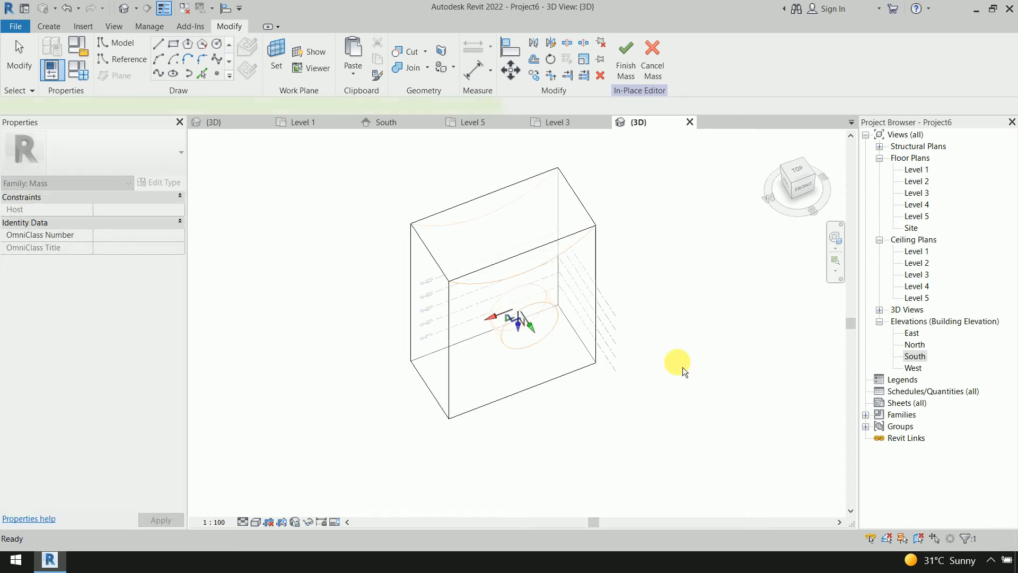
# Extend the cylindrical void's rear face to a depth of 16000 mm so it cuts through the whole mass.
pyautogui.moveTo(658, 308); pyautogui.dragTo(668, 354, button='middle')
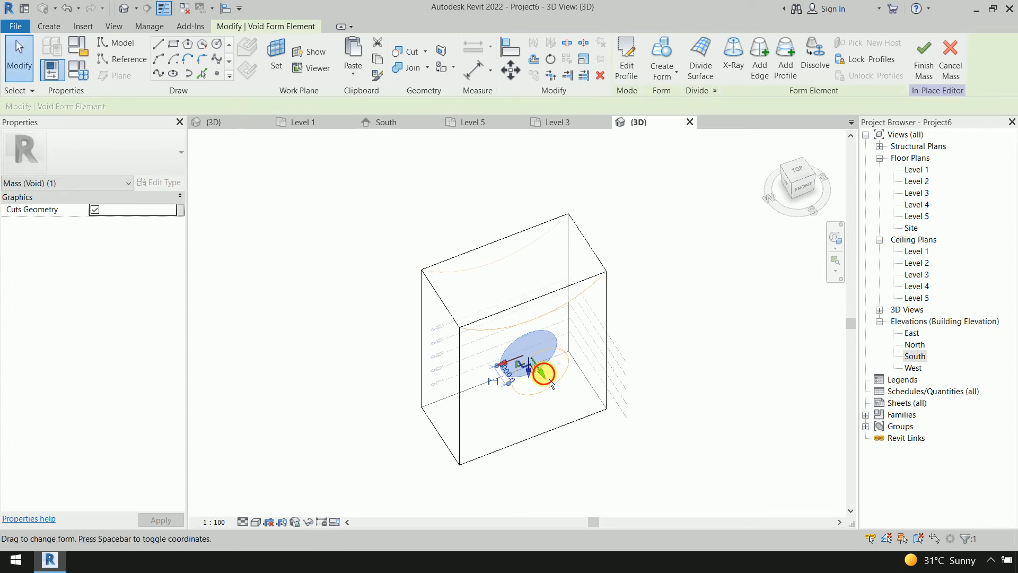
pyautogui.moveTo(550, 383); pyautogui.dragTo(525, 336)
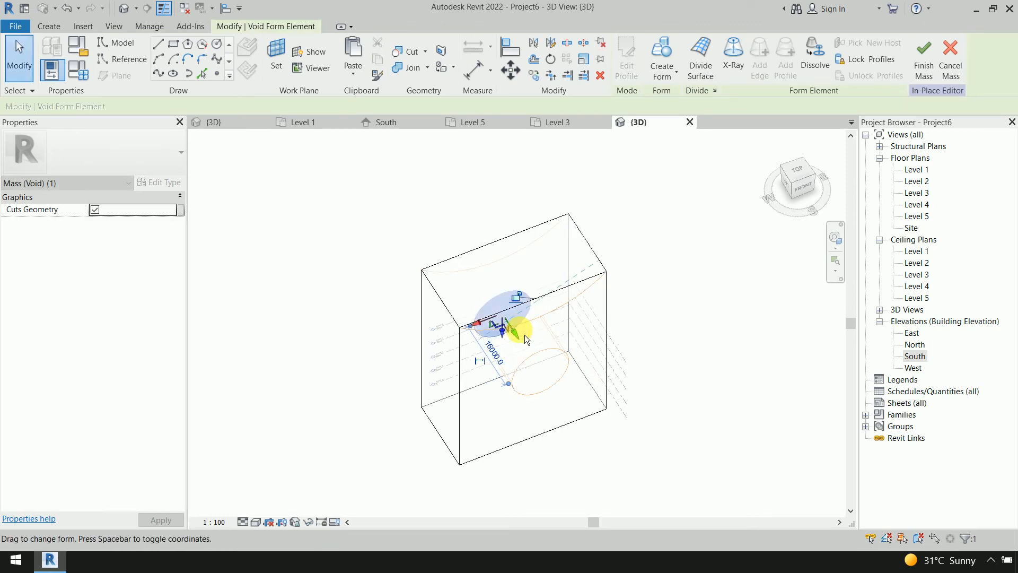
pyautogui.keyDown('shift'); pyautogui.moveTo(633, 374); pyautogui.dragTo(653, 278, button='middle'); pyautogui.keyUp('shift')
pyautogui.click(666, 255)
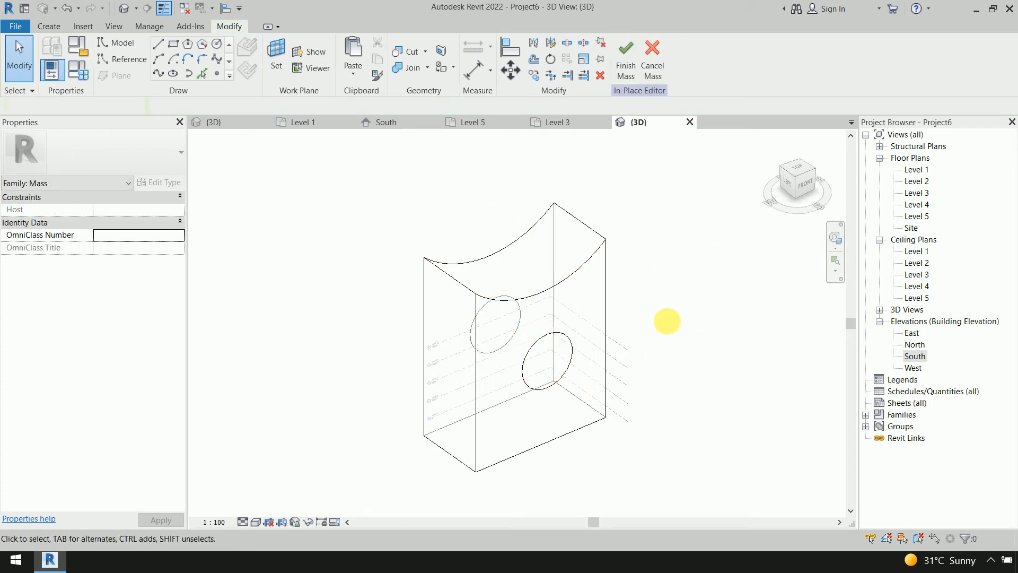
# Display the 3D view in Fine detail with the Consistent Colors style and finish the in-place mass.
pyautogui.click(242, 522)
pyautogui.click(265, 506)
pyautogui.click(256, 522)
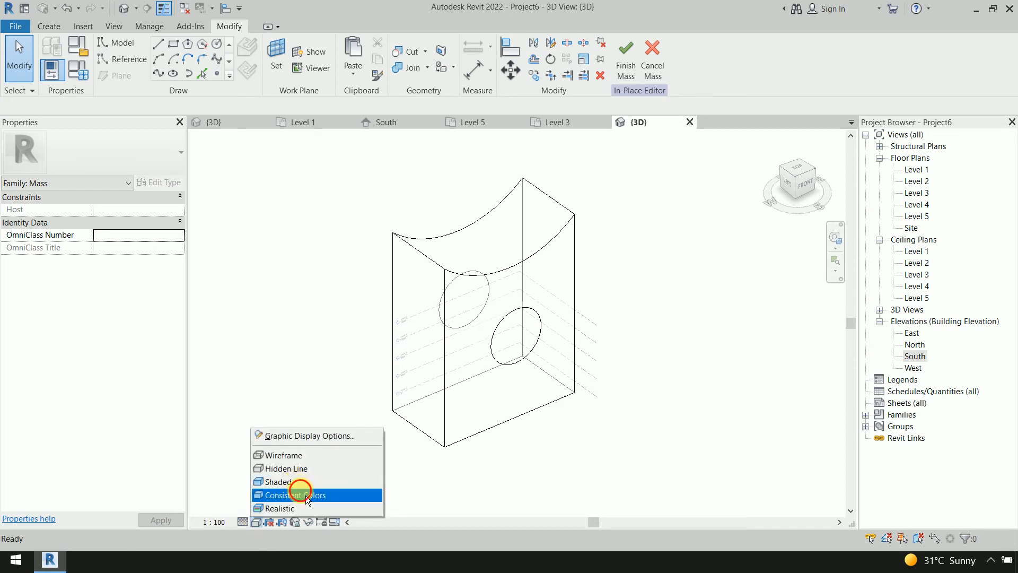
pyautogui.click(297, 494)
pyautogui.moveTo(634, 353)
pyautogui.keyDown('shift'); pyautogui.mouseDown(button='middle')
pyautogui.moveTo(596, 297)
pyautogui.moveTo(523, 304)
pyautogui.moveTo(370, 355)
pyautogui.moveTo(250, 293)
pyautogui.moveTo(539, 263)
pyautogui.moveTo(599, 298)
pyautogui.moveTo(538, 250)
pyautogui.moveTo(628, 370)
pyautogui.mouseUp(button='middle'); pyautogui.keyUp('shift')
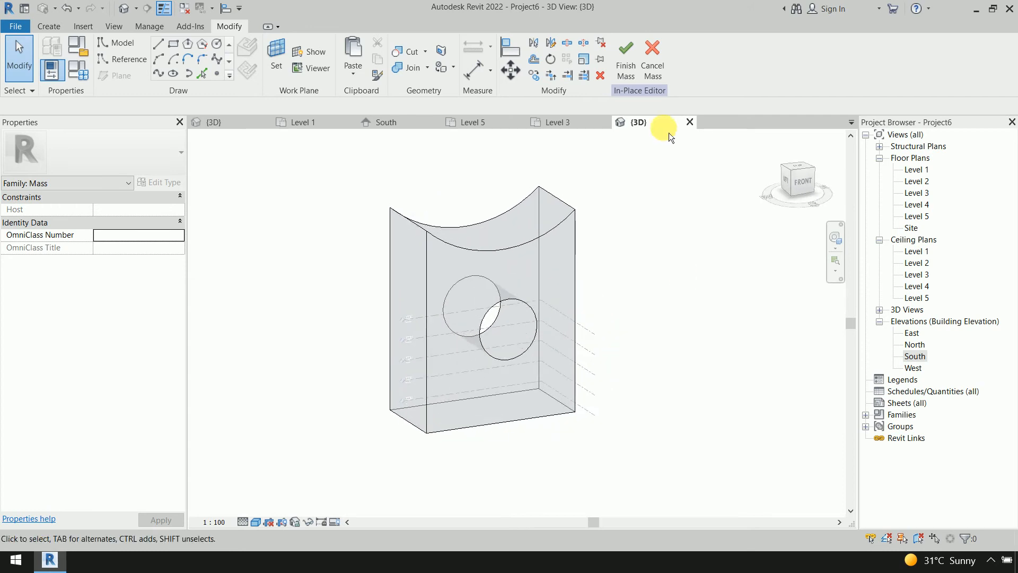
pyautogui.click(632, 74)
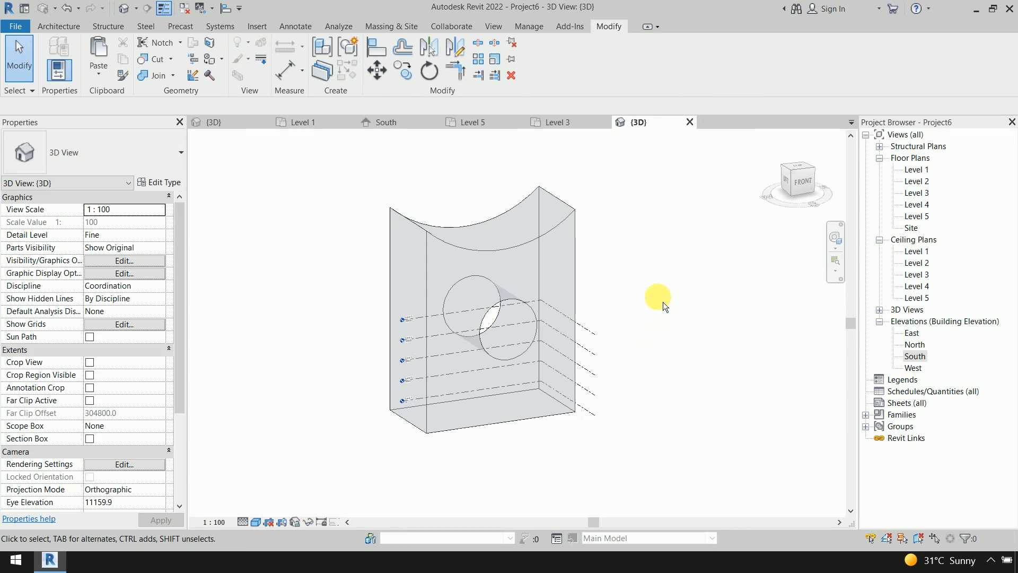
# In the South elevation, stretch the level lines outward past both sides of the mass.
pyautogui.doubleClick(922, 359)
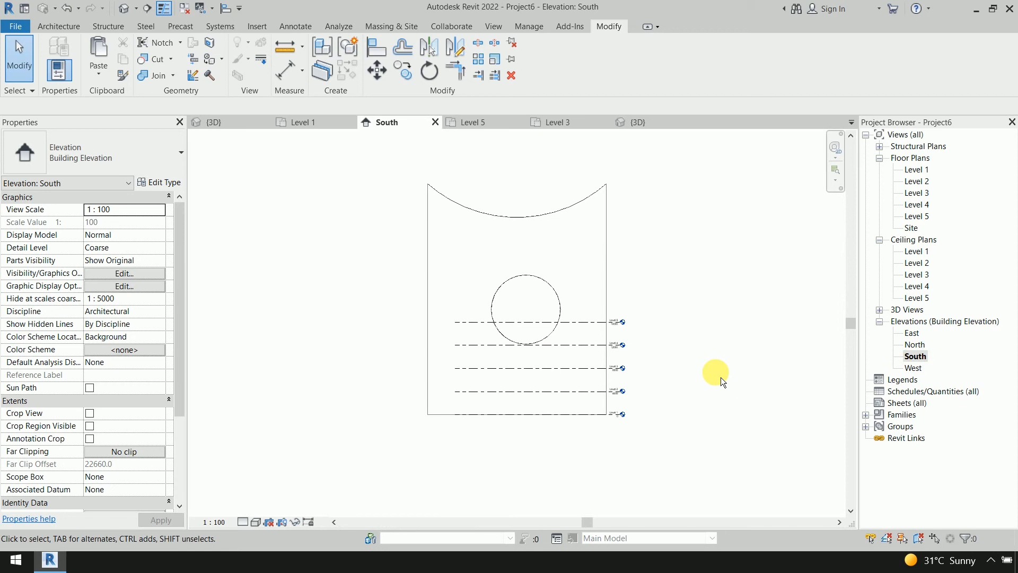
pyautogui.scroll(2, 691, 350)
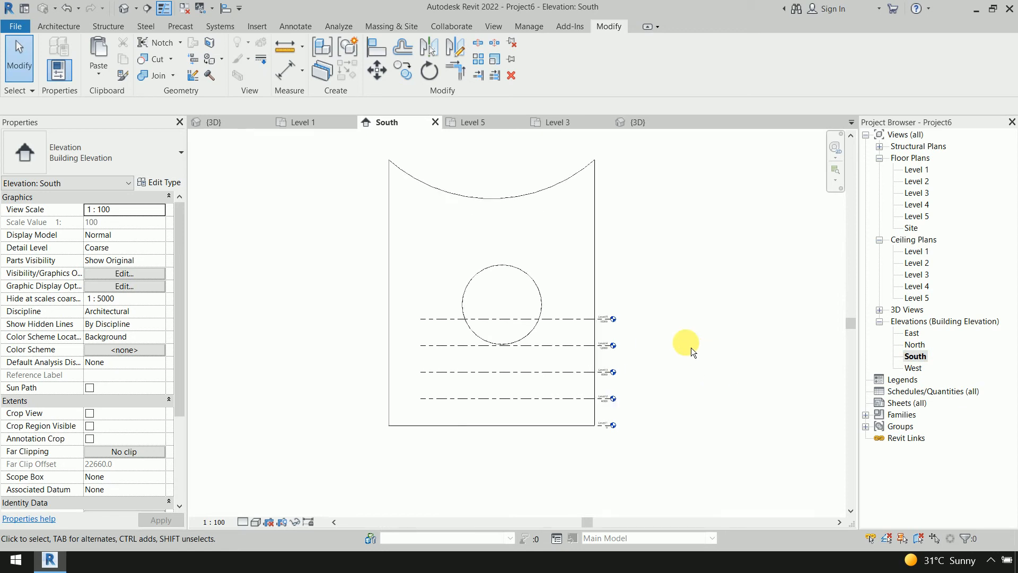
pyautogui.moveTo(690, 352); pyautogui.dragTo(690, 377, button='middle')
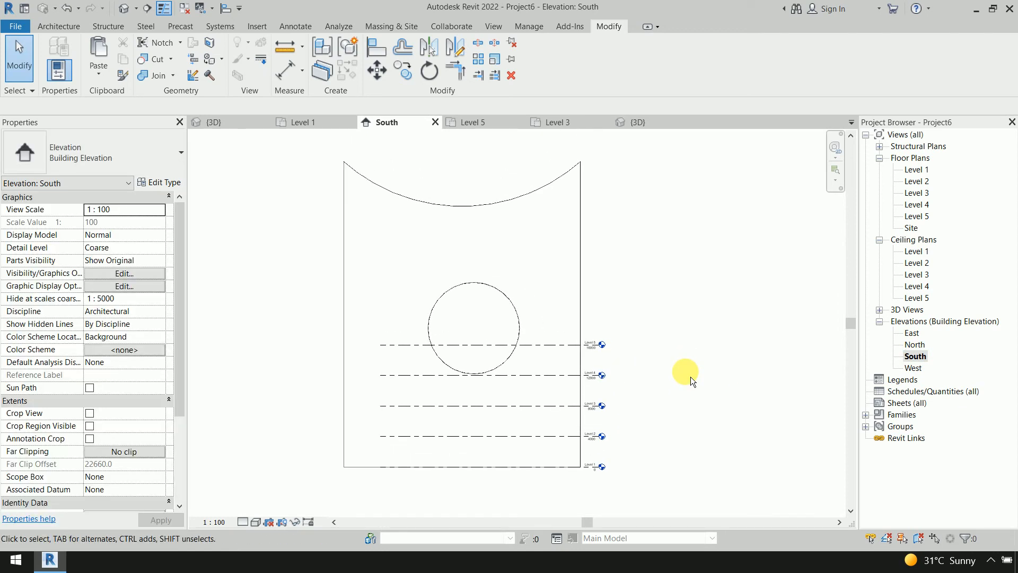
pyautogui.click(549, 351)
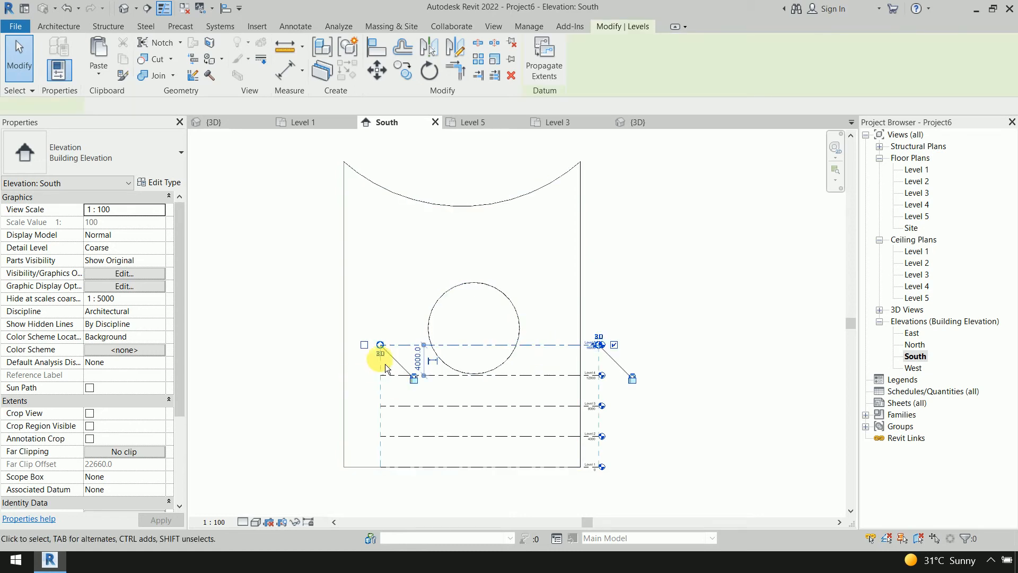
pyautogui.moveTo(380, 345); pyautogui.dragTo(284, 346)
pyautogui.moveTo(599, 346); pyautogui.dragTo(646, 346)
pyautogui.click(712, 293)
# Add Levels 6 to 9 above Level 5 by picking lines with a 4000 mm offset.
pyautogui.press('l')
pyautogui.press('l')
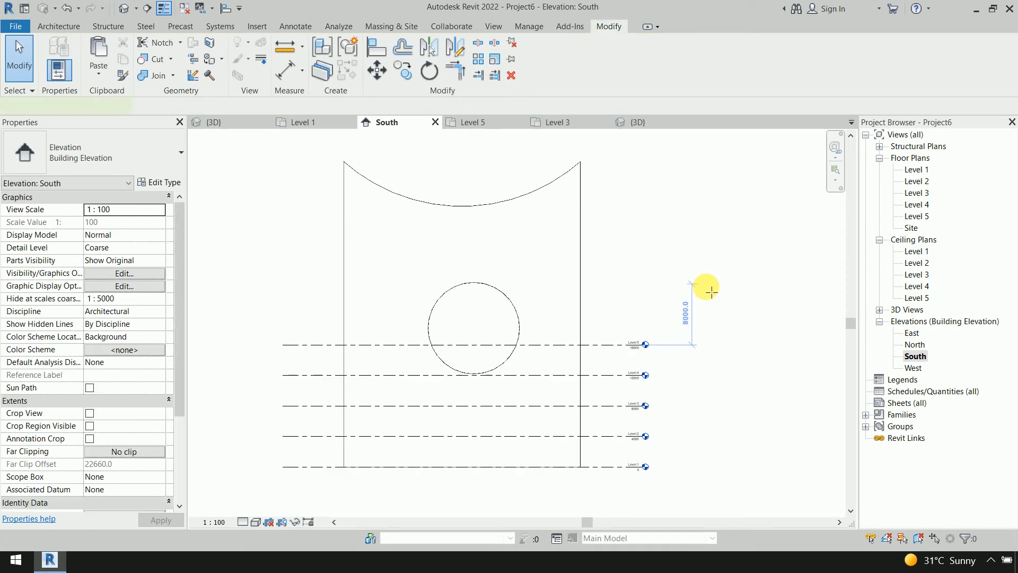
pyautogui.click(549, 48)
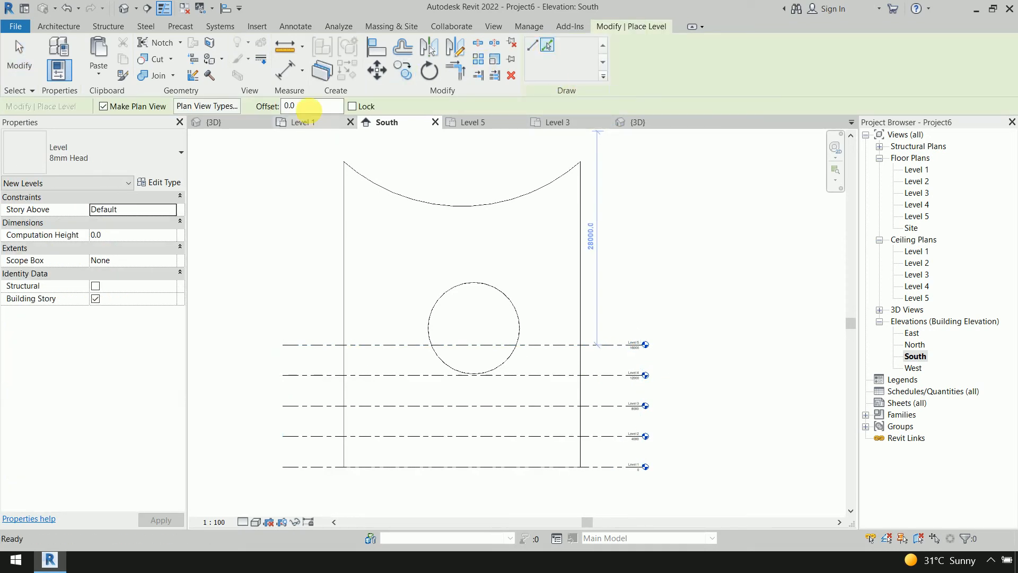
pyautogui.doubleClick(313, 110)
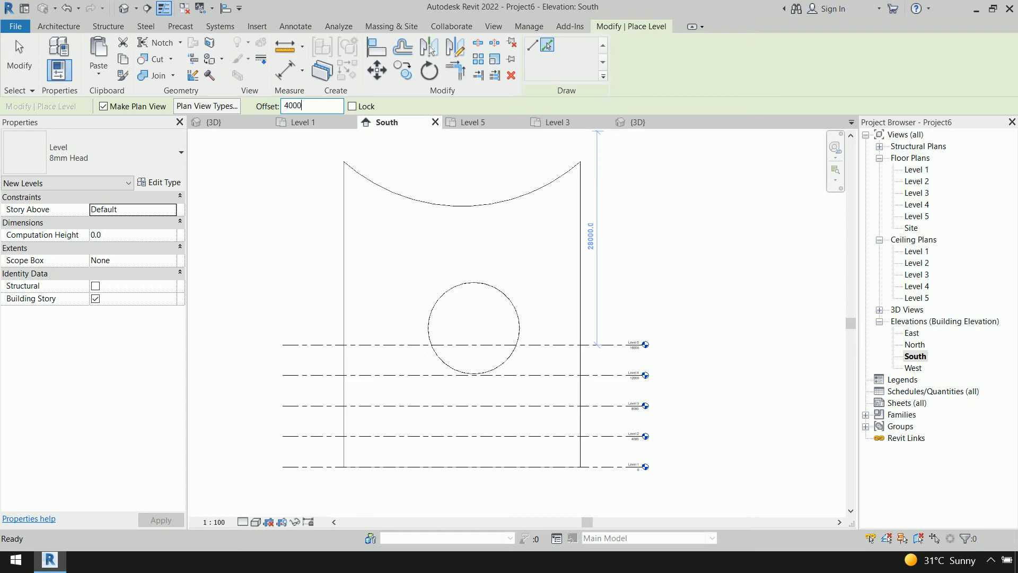
pyautogui.click(601, 346)
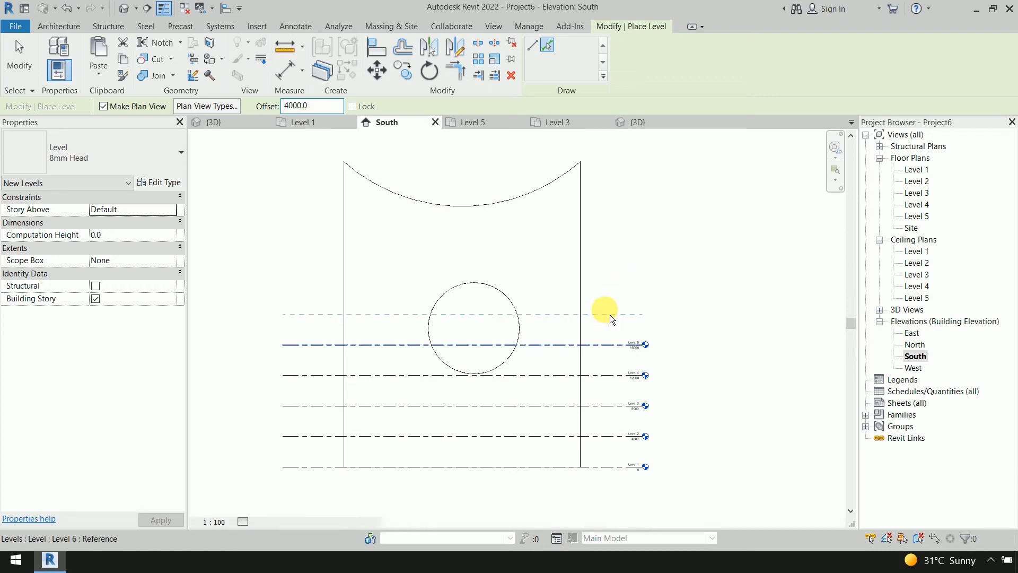
pyautogui.click(613, 316)
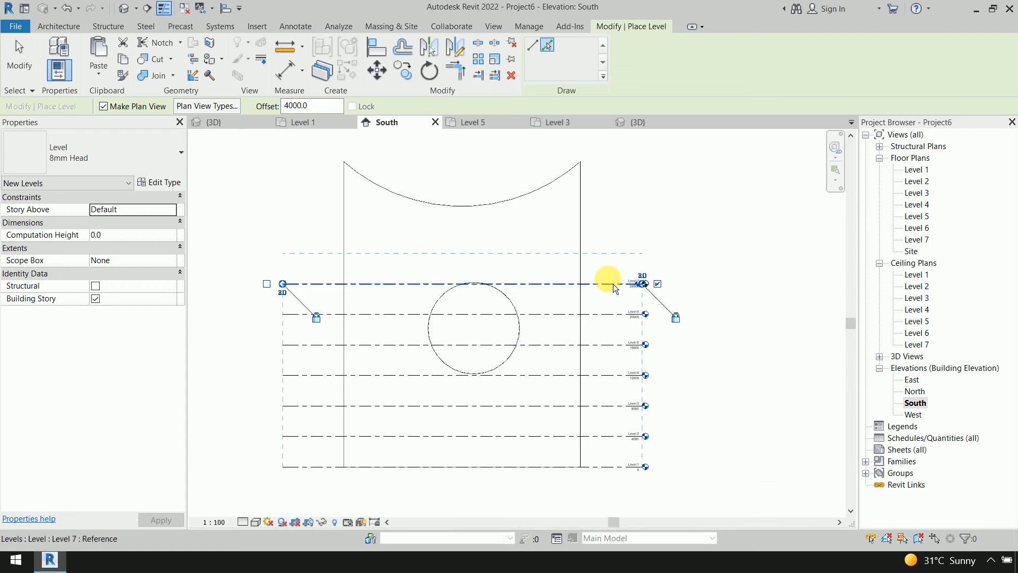
pyautogui.click(613, 284)
pyautogui.click(615, 257)
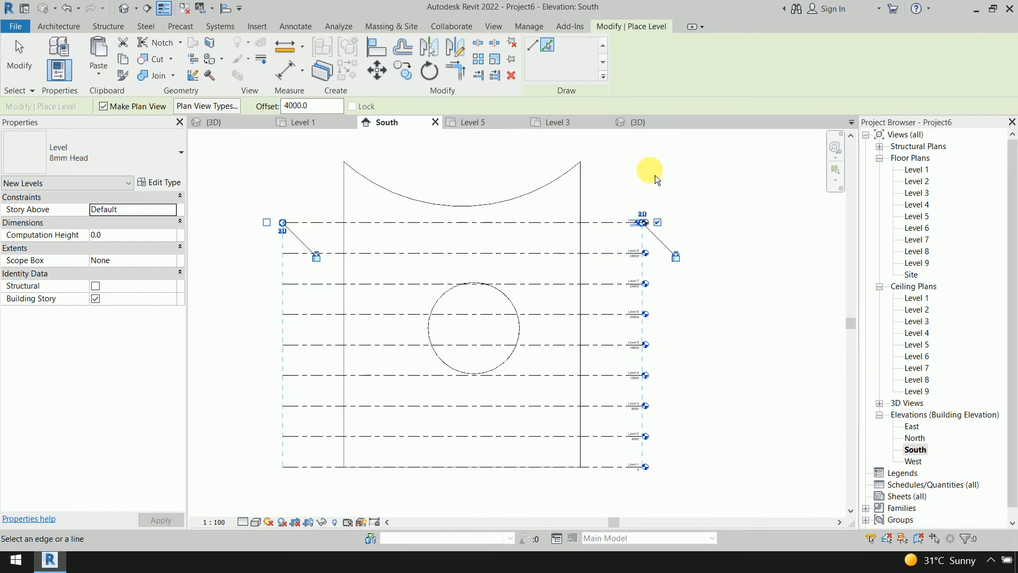
pyautogui.press('Escape')
pyautogui.press('Escape')
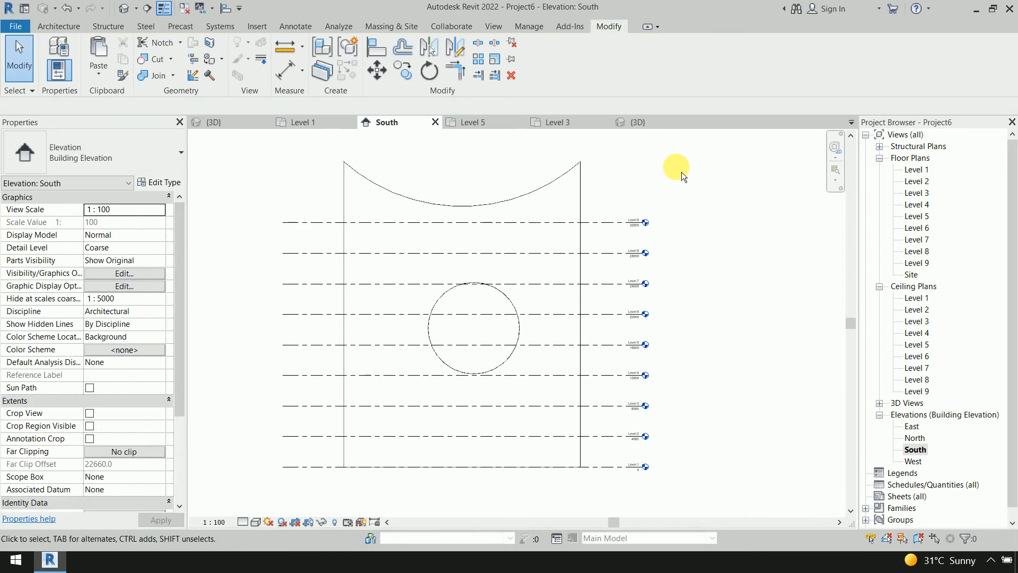
# Hide all nine level elements in the 3D view.
pyautogui.click(655, 126)
pyautogui.moveTo(640, 278); pyautogui.dragTo(606, 457)
pyautogui.rightClick(618, 324)
pyautogui.moveTo(769, 319)
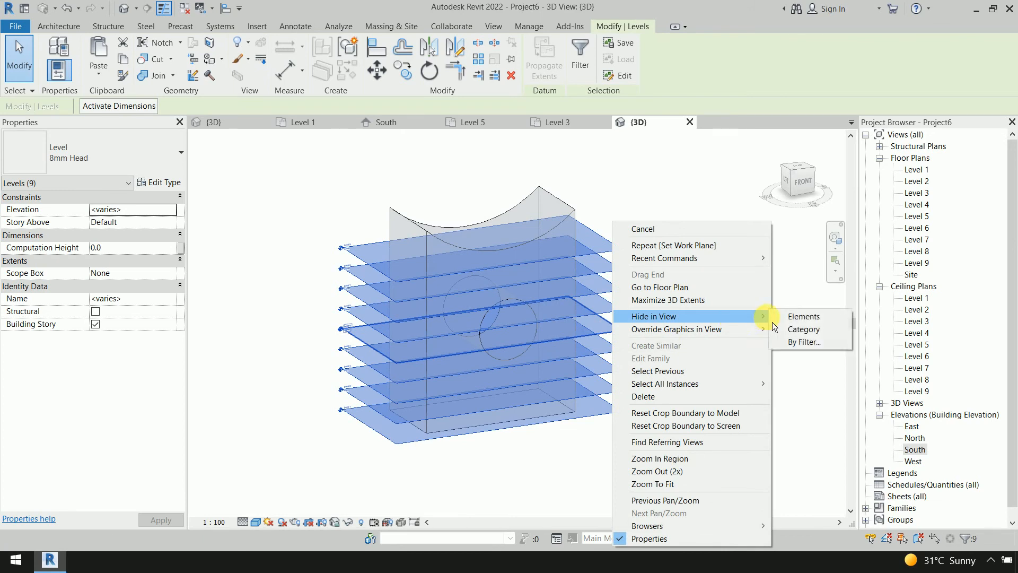
pyautogui.click(808, 316)
# Create mass floors for the in-place mass at Level 1 through Level 8.
pyautogui.moveTo(643, 320); pyautogui.dragTo(645, 323, button='middle')
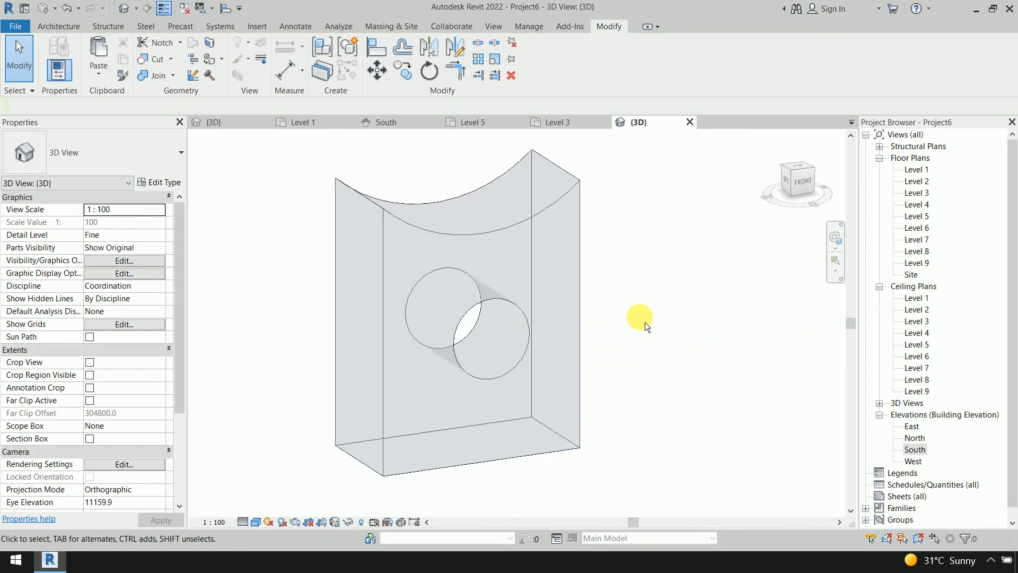
pyautogui.click(584, 196)
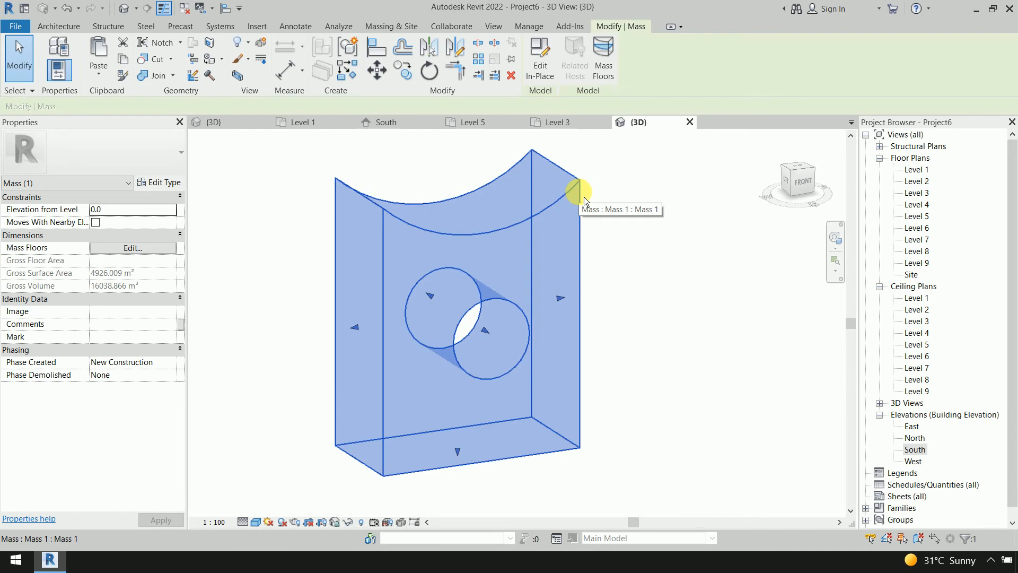
pyautogui.click(611, 64)
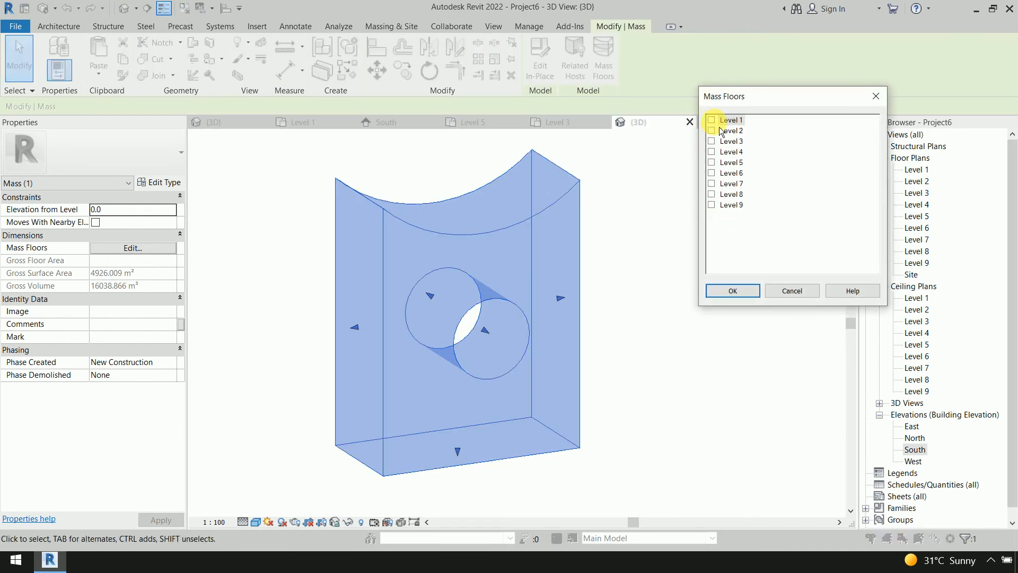
pyautogui.keyDown('shift'); pyautogui.click(715, 197); pyautogui.keyUp('shift')
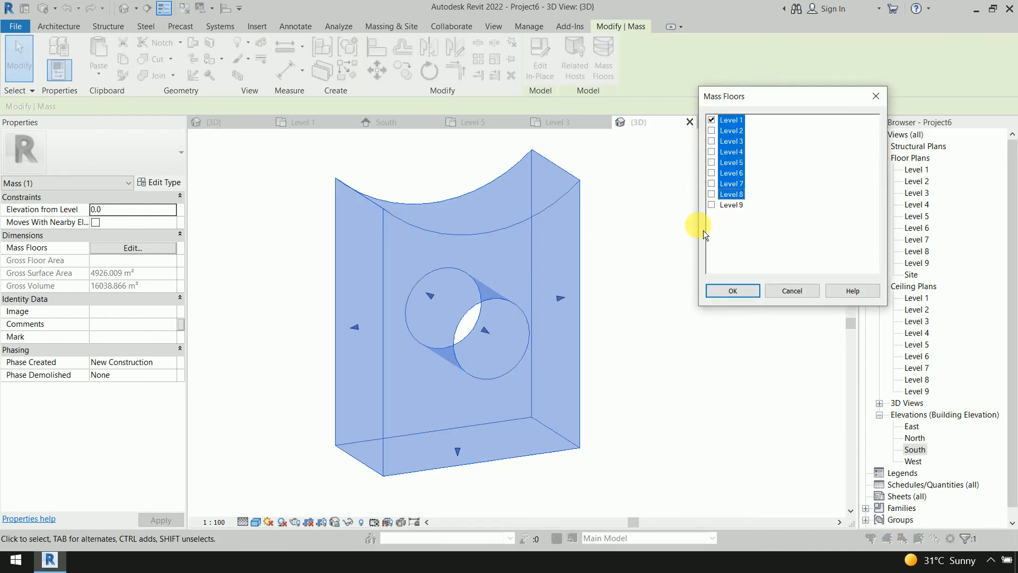
pyautogui.click(734, 293)
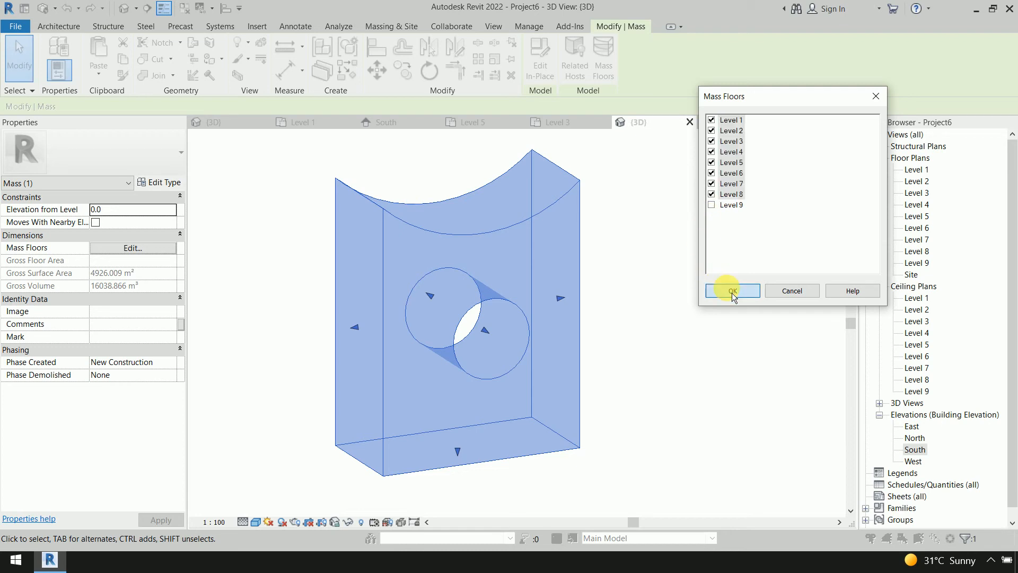
pyautogui.click(705, 330)
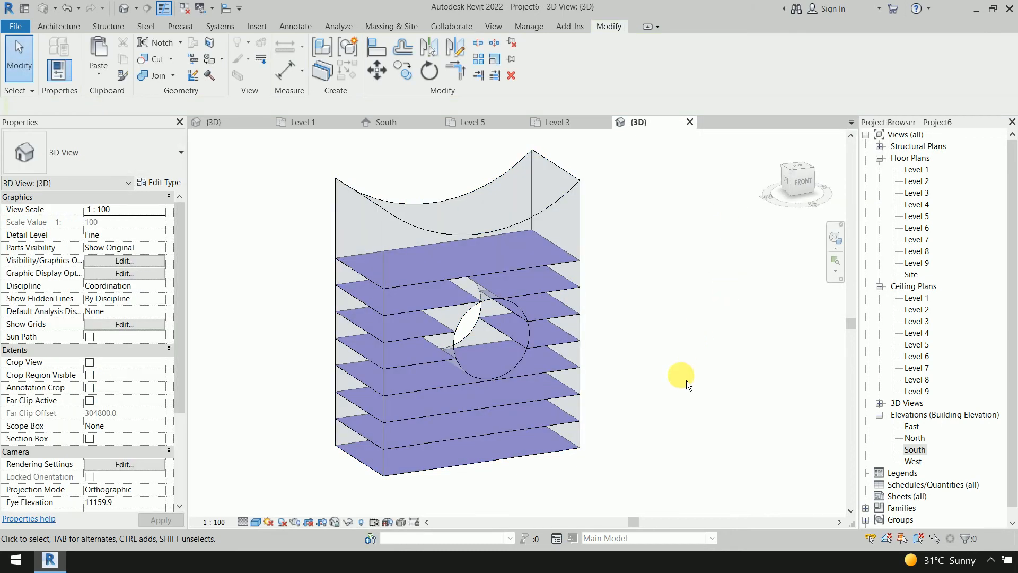
# Create Generic 150mm floors by face on all eight mass floors of the building.
pyautogui.keyDown('shift'); pyautogui.moveTo(687, 380); pyautogui.dragTo(667, 369, button='middle'); pyautogui.keyUp('shift')
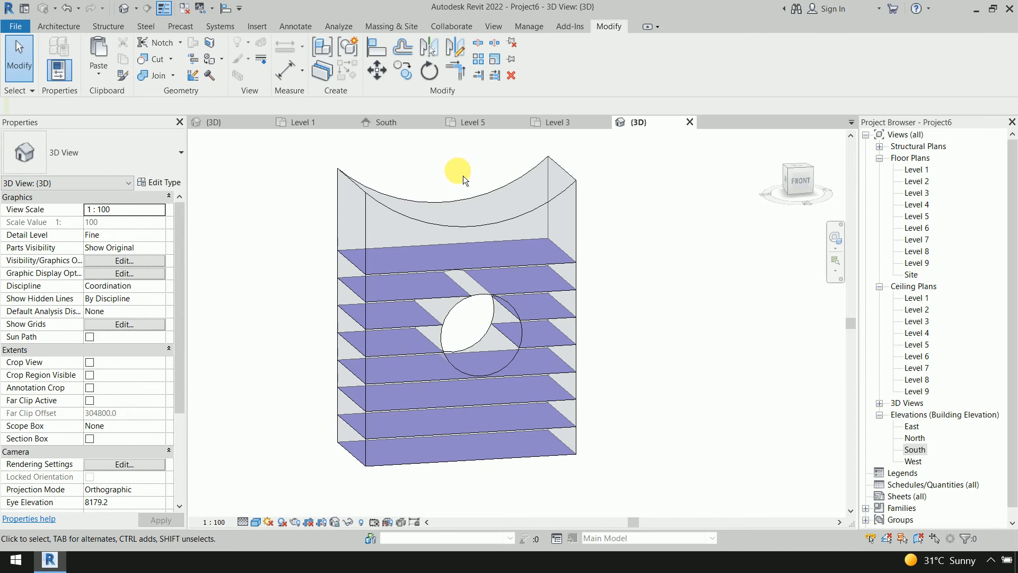
pyautogui.click(390, 29)
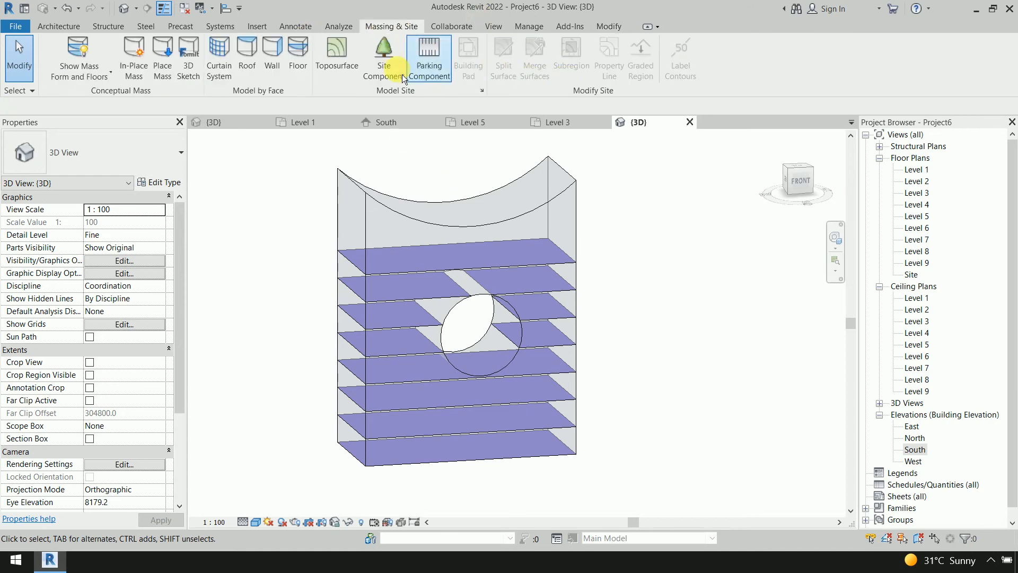
pyautogui.click(298, 64)
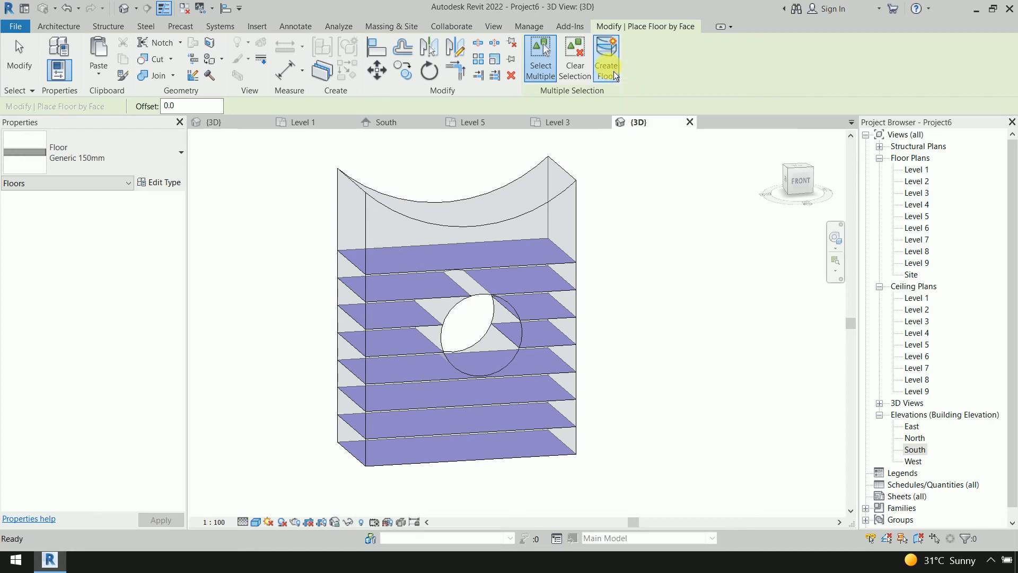
pyautogui.click(557, 438)
pyautogui.click(556, 419)
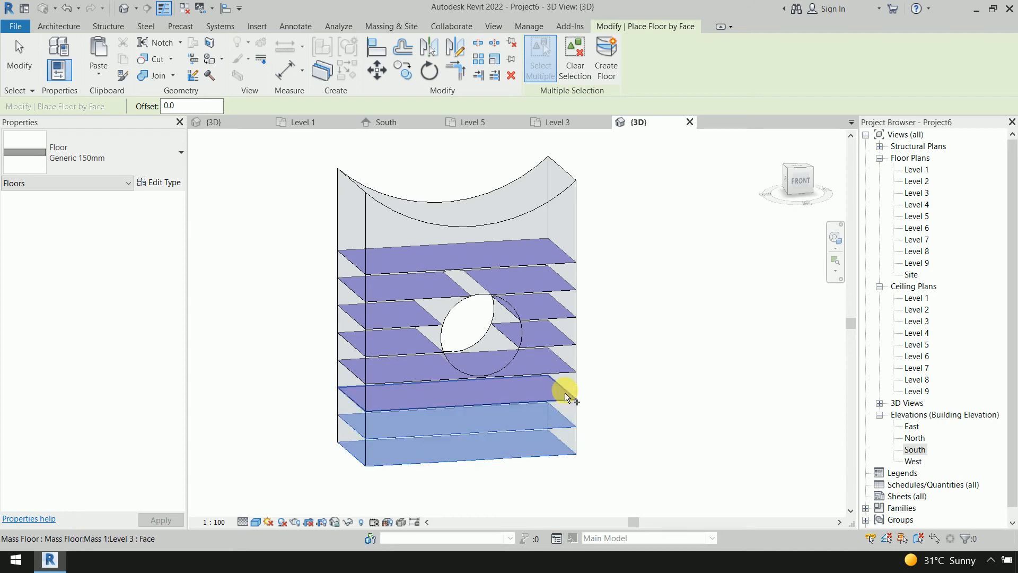
pyautogui.click(565, 391)
pyautogui.click(563, 366)
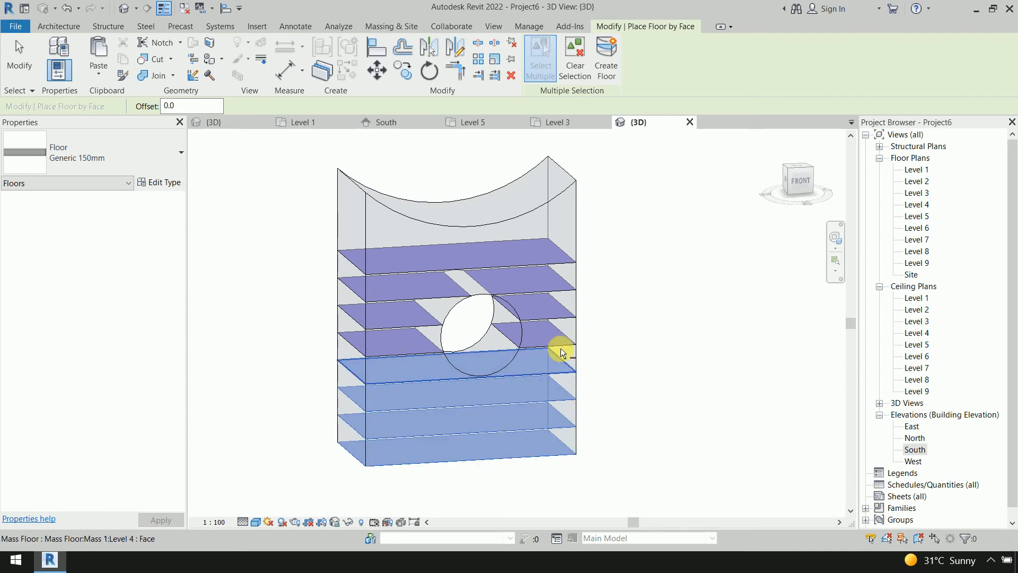
pyautogui.click(561, 335)
pyautogui.click(563, 304)
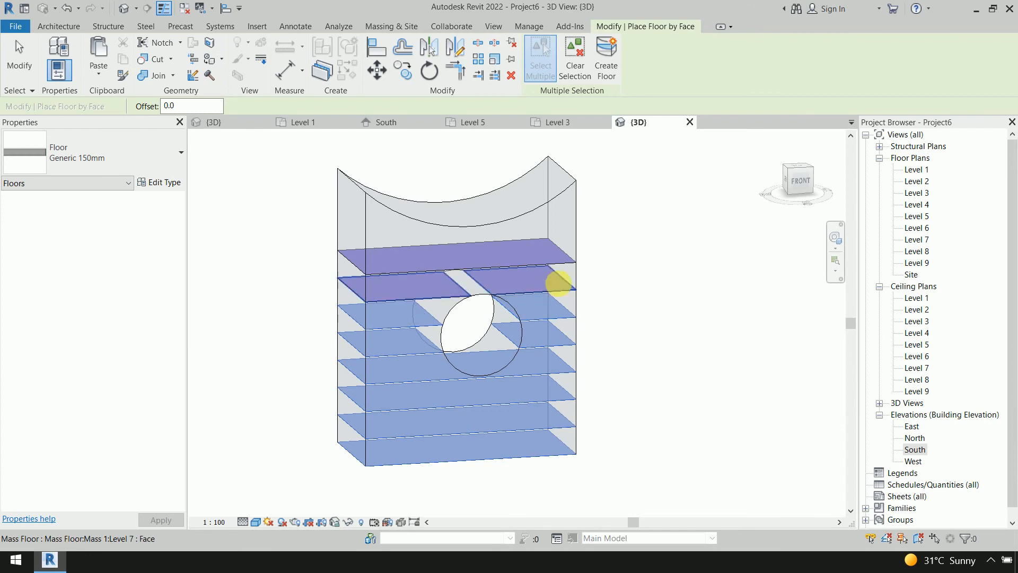
pyautogui.click(557, 277)
pyautogui.click(559, 252)
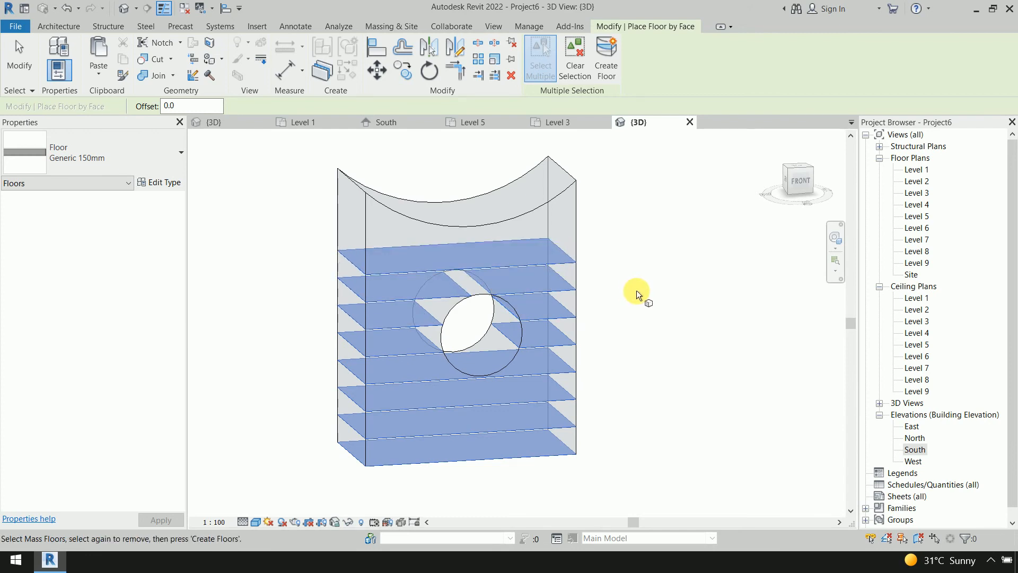
pyautogui.click(612, 75)
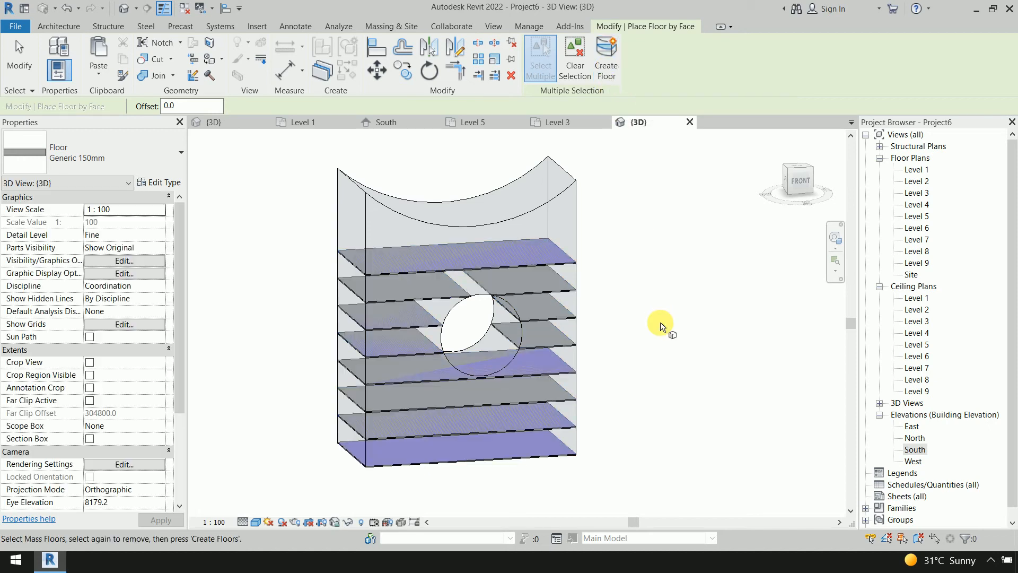
pyautogui.rightClick(652, 295)
pyautogui.click(742, 300)
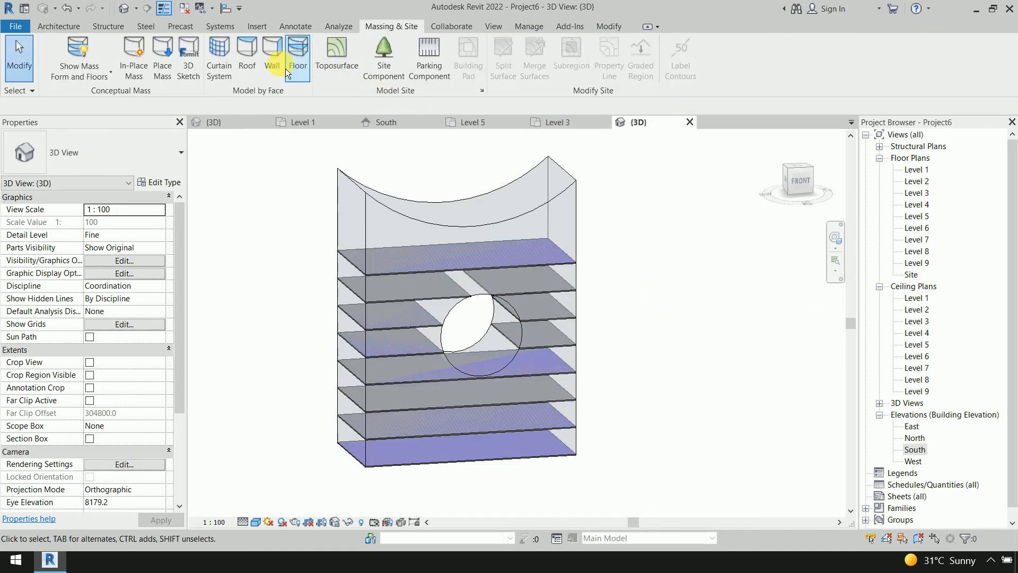
# Create a Generic - 125mm Basic Roof by face on the mass's curved top.
pyautogui.click(245, 66)
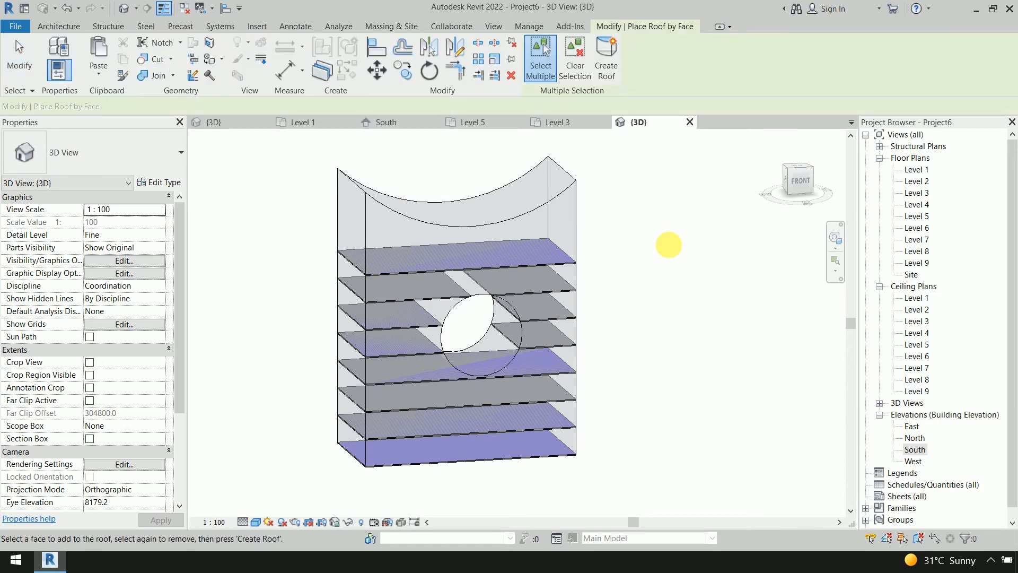
pyautogui.click(154, 153)
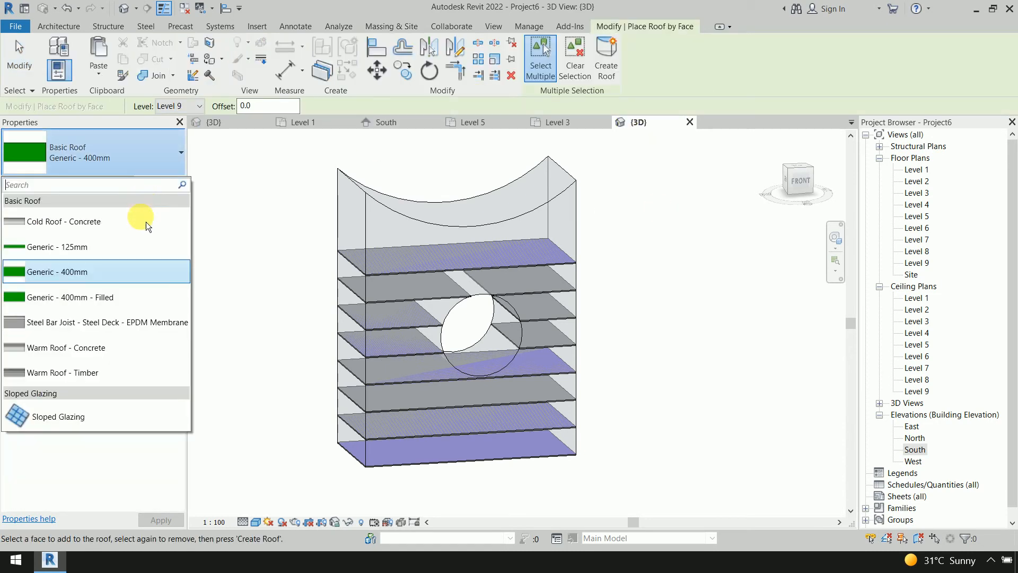
pyautogui.click(128, 249)
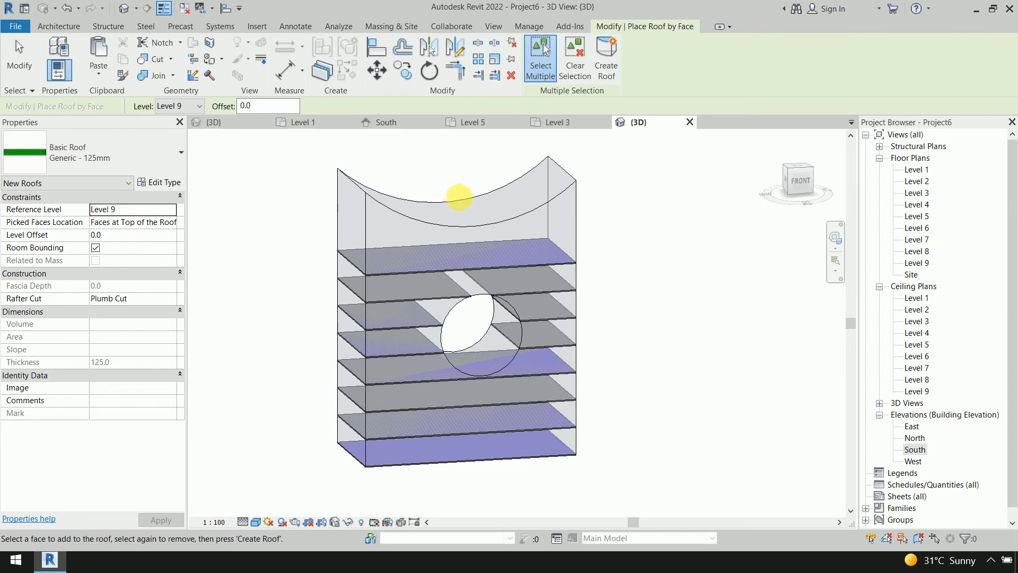
pyautogui.click(464, 199)
pyautogui.click(610, 76)
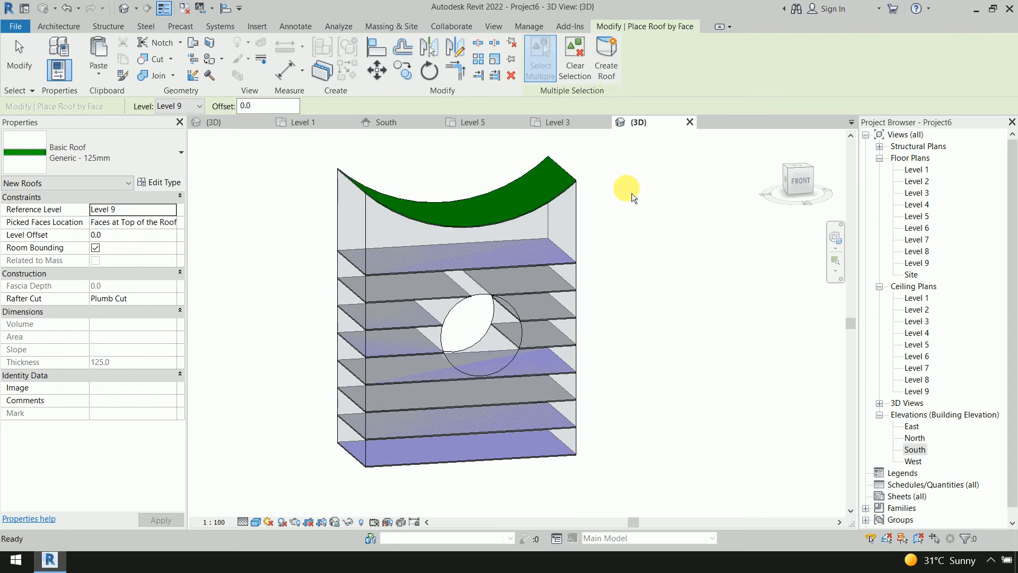
pyautogui.rightClick(626, 238)
pyautogui.click(643, 243)
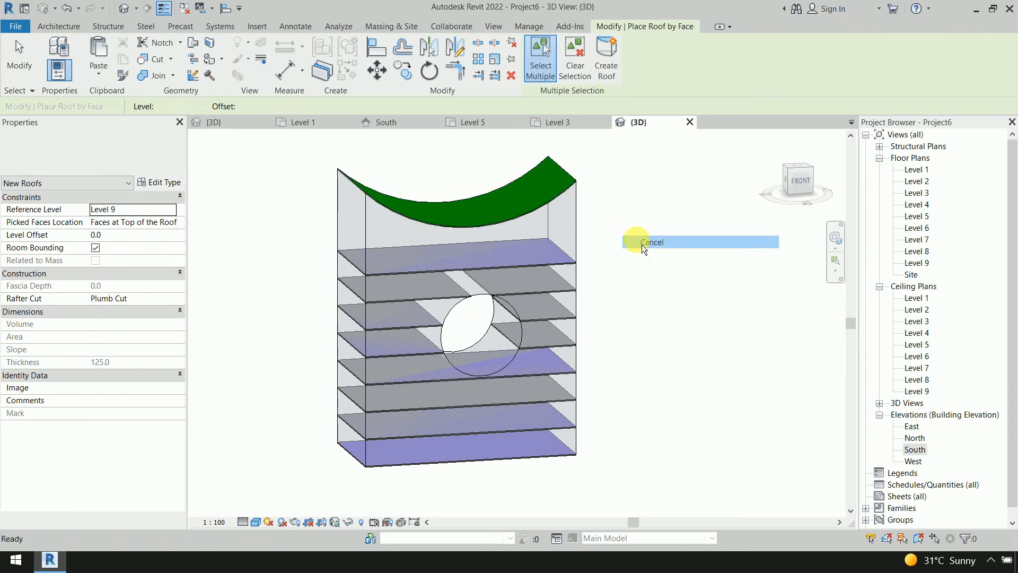
pyautogui.rightClick(648, 239)
pyautogui.click(648, 240)
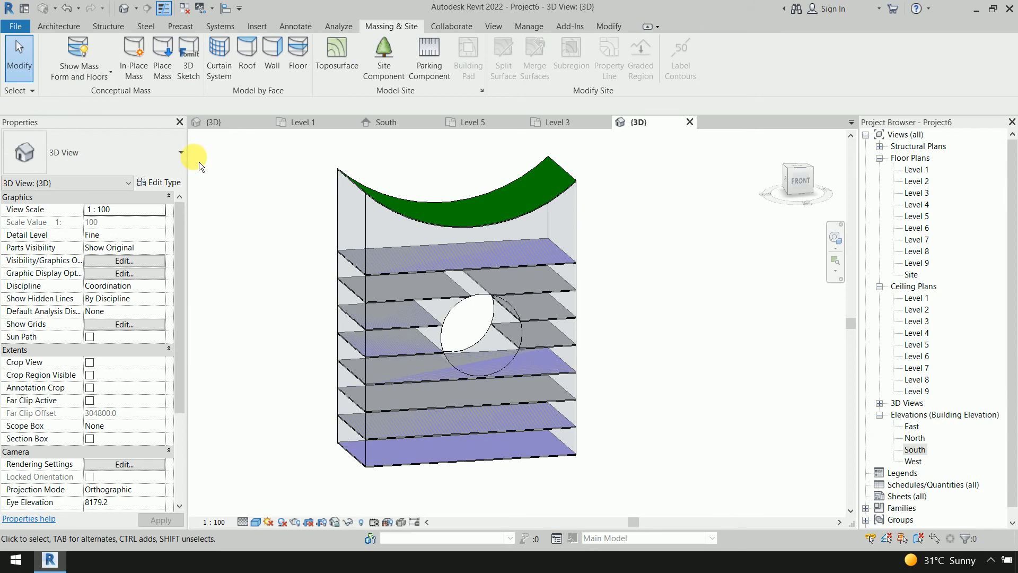
# Place Exterior Glazing curtain walls by face on the four vertical sides of the mass.
pyautogui.keyDown('shift'); pyautogui.moveTo(235, 208); pyautogui.dragTo(258, 245, button='middle'); pyautogui.keyUp('shift')
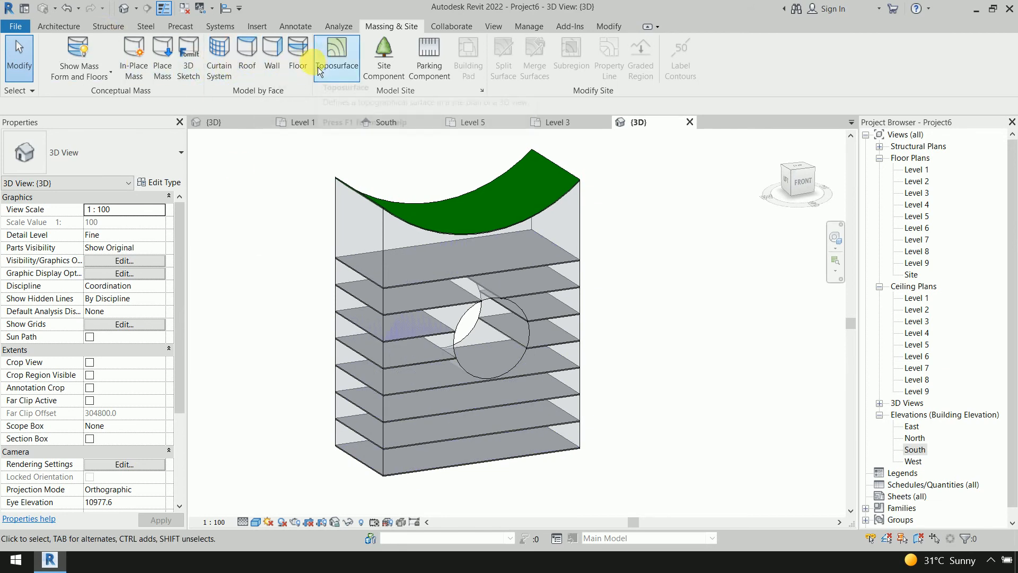
pyautogui.click(271, 59)
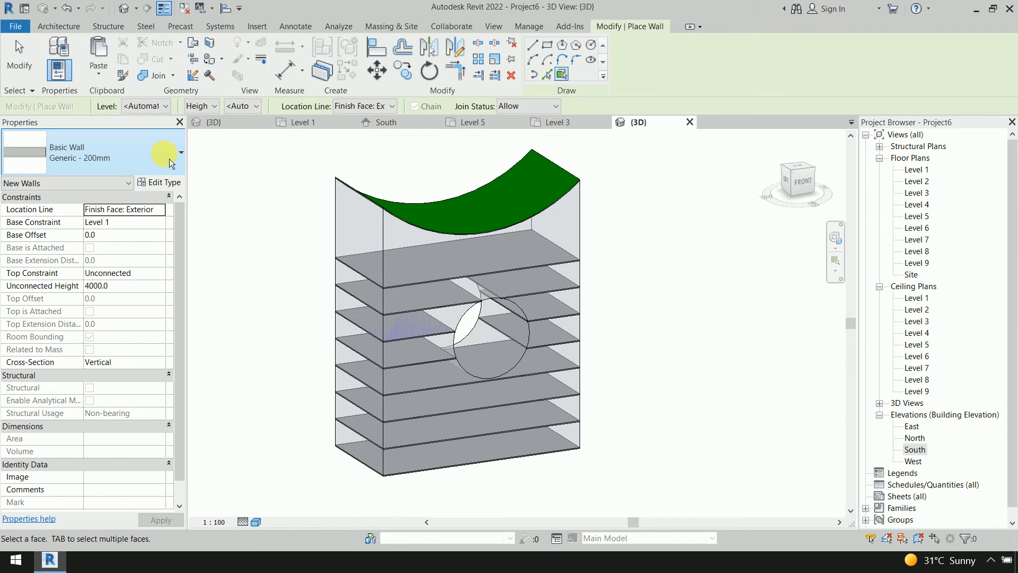
pyautogui.click(170, 158)
pyautogui.scroll(-2, 119, 353)
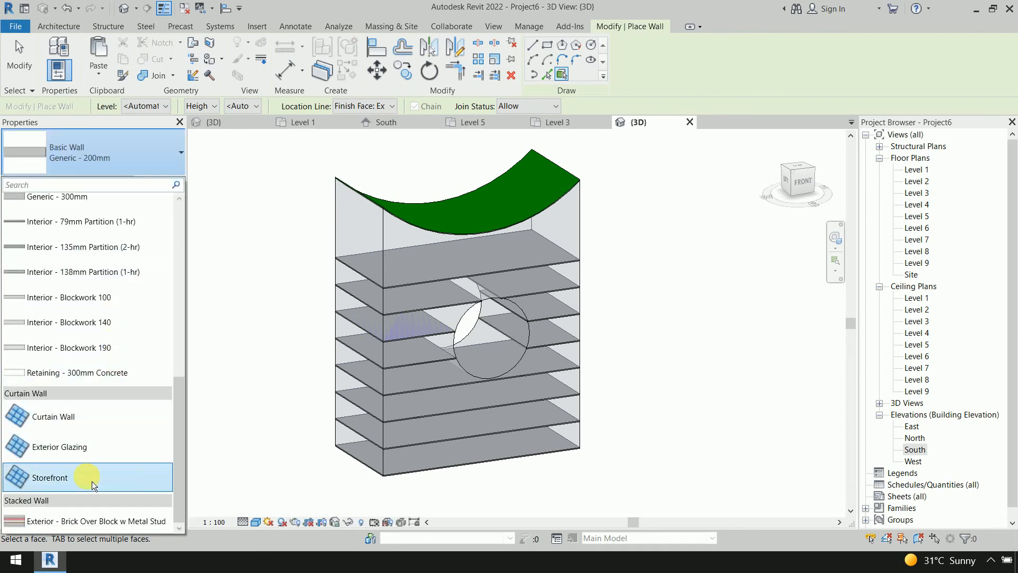
pyautogui.click(94, 460)
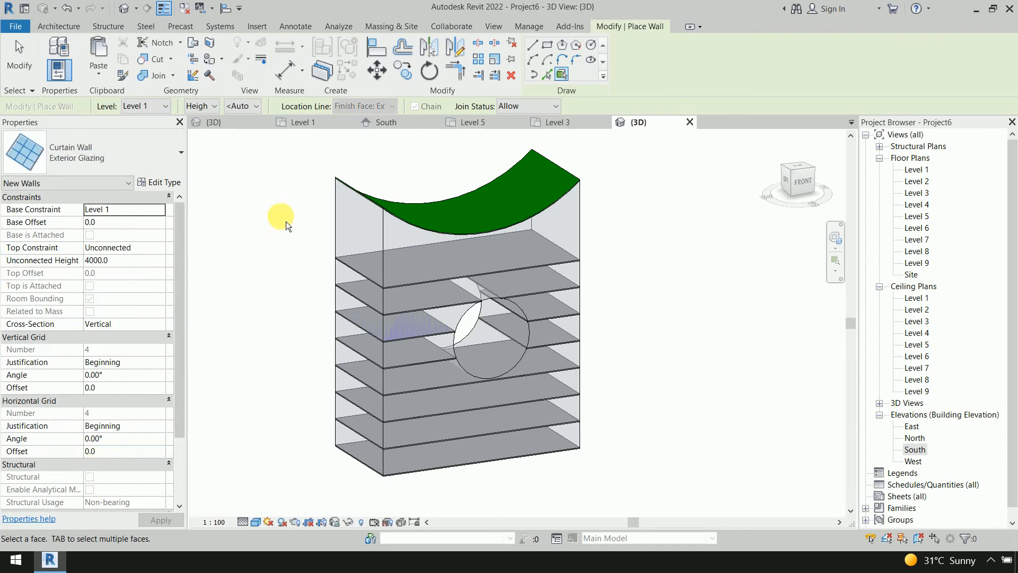
pyautogui.click(342, 196)
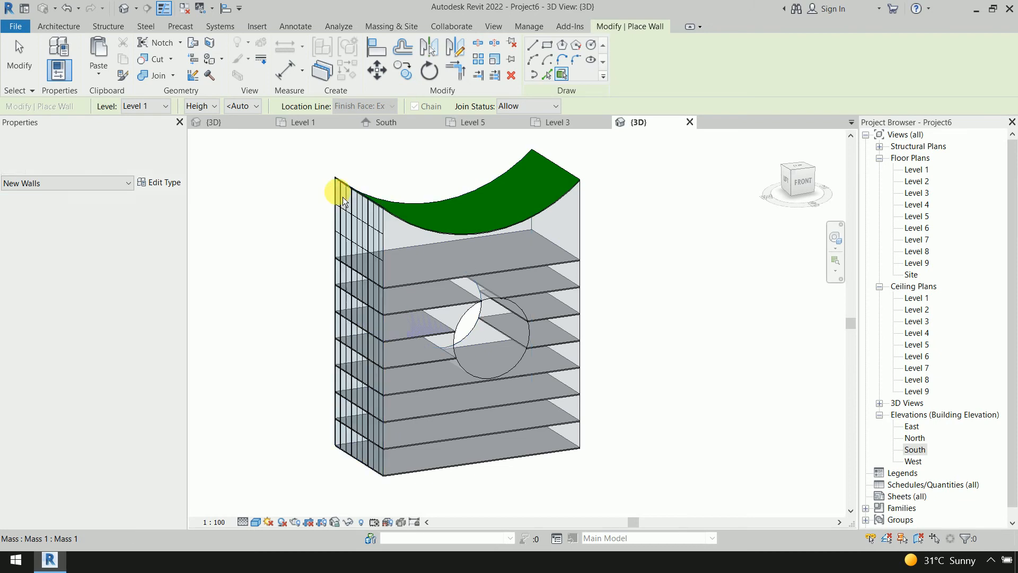
pyautogui.click(585, 208)
pyautogui.keyDown('shift'); pyautogui.moveTo(613, 272); pyautogui.dragTo(574, 266, button='middle'); pyautogui.keyUp('shift')
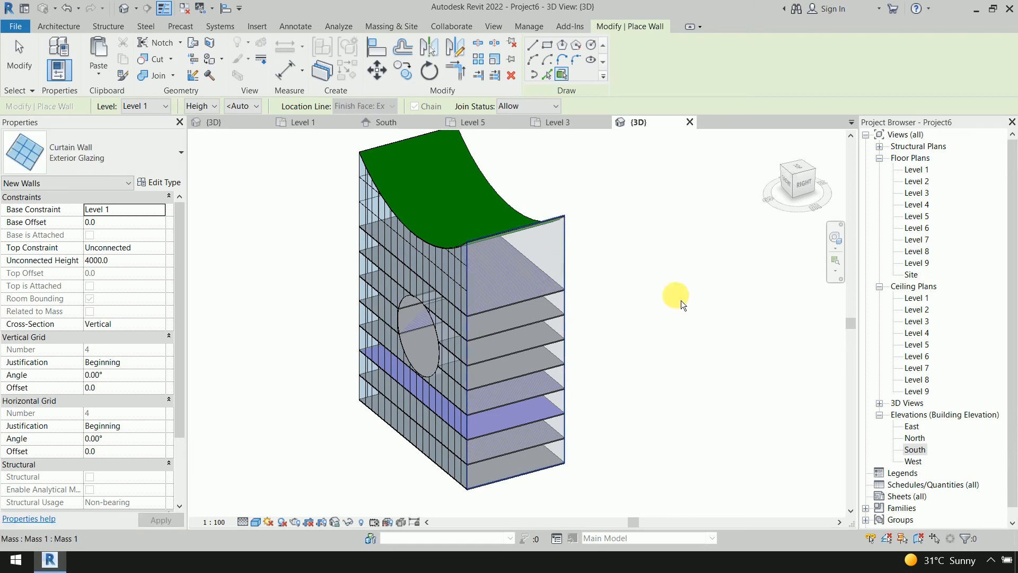
pyautogui.keyDown('shift'); pyautogui.moveTo(689, 323); pyautogui.dragTo(488, 325, button='middle'); pyautogui.keyUp('shift')
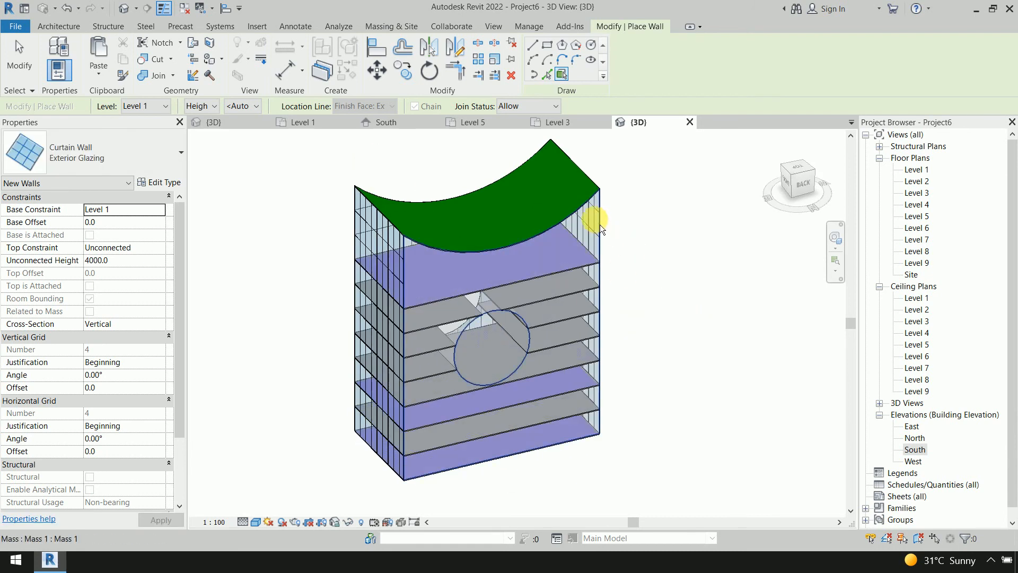
pyautogui.keyDown('shift'); pyautogui.moveTo(690, 301); pyautogui.dragTo(479, 332, button='middle'); pyautogui.keyUp('shift')
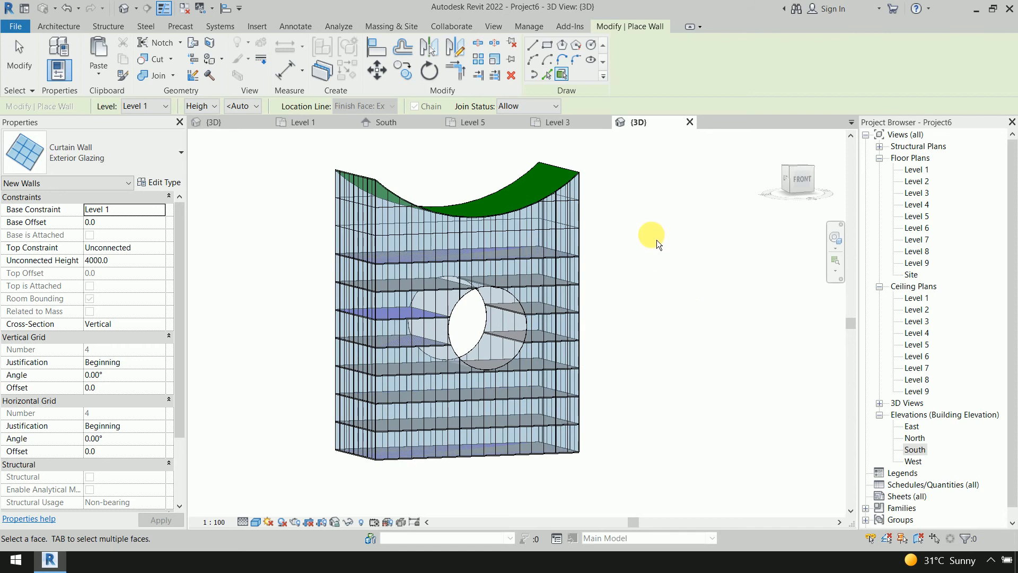
pyautogui.press('Escape')
pyautogui.scroll(-1, 640, 288)
pyautogui.moveTo(649, 324); pyautogui.dragTo(609, 399, button='middle')
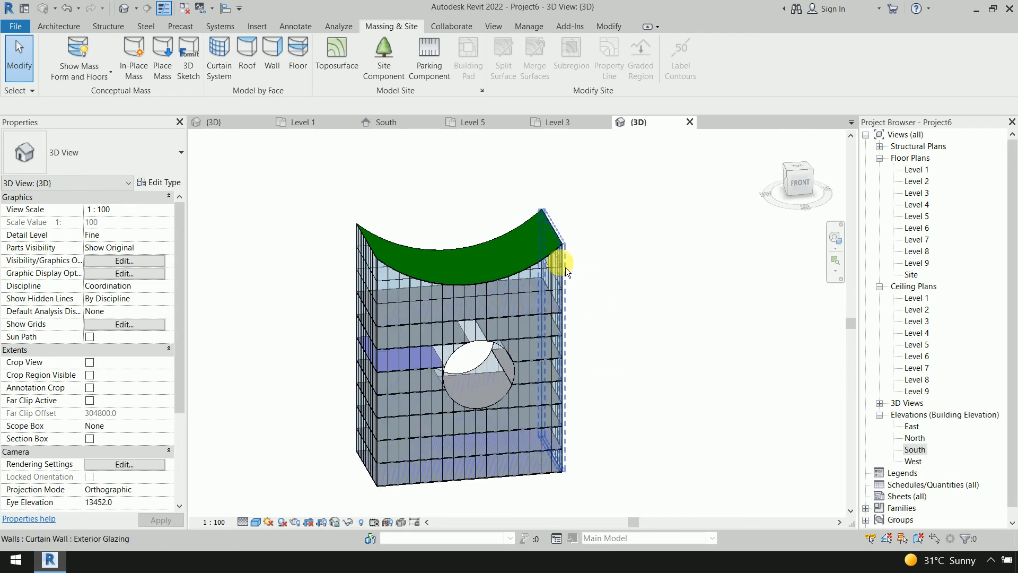
pyautogui.scroll(3, 565, 267)
pyautogui.scroll(-1, 620, 223)
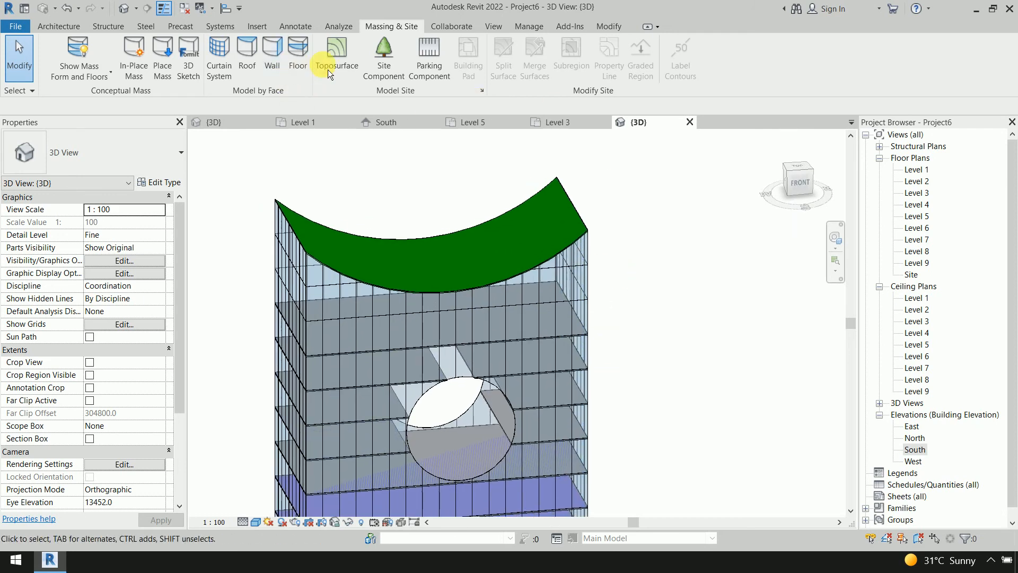
pyautogui.click(306, 63)
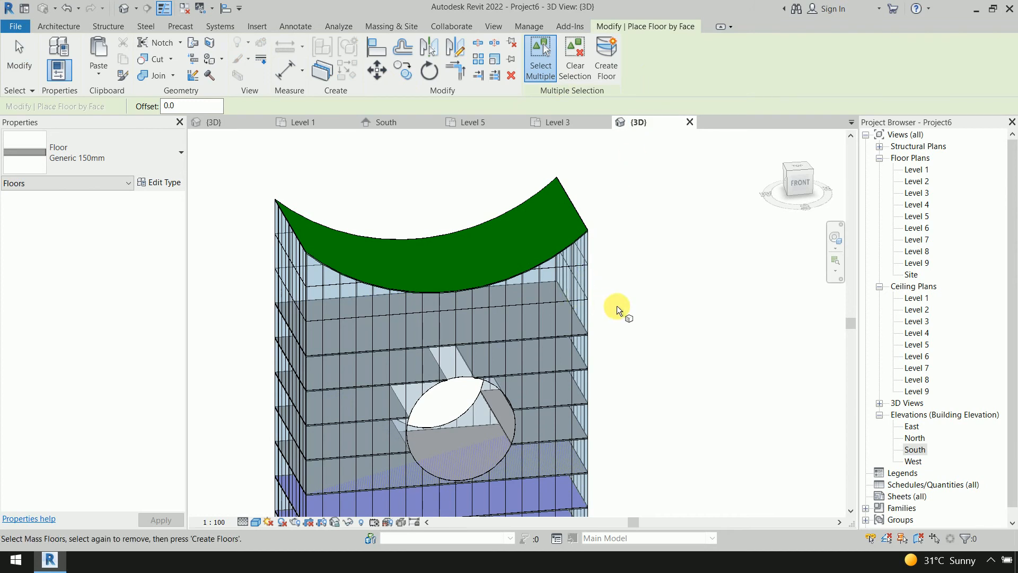
pyautogui.press('Escape')
pyautogui.moveTo(627, 310); pyautogui.dragTo(630, 246, button='middle')
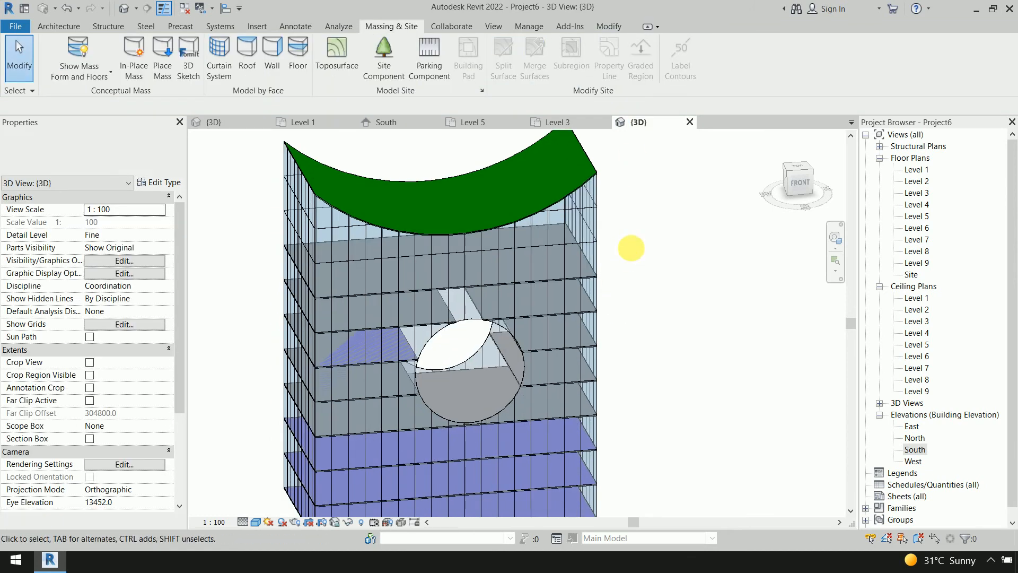
pyautogui.scroll(-1, 637, 264)
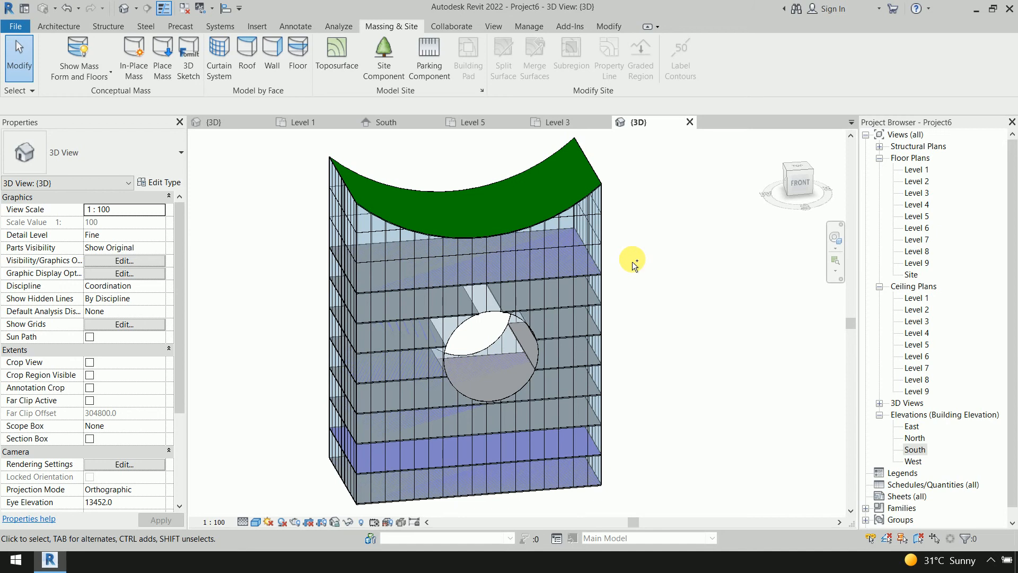
# Undo the curtain walls, curved roof and floors made by face, and redo them all.
pyautogui.scroll(-1, 632, 262)
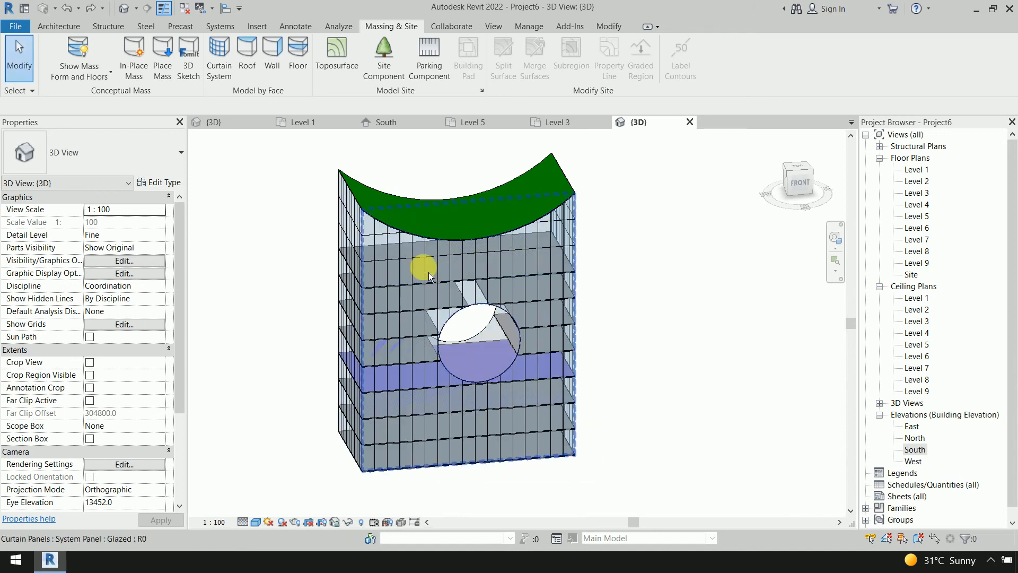
pyautogui.keyDown('shift'); pyautogui.moveTo(607, 277); pyautogui.dragTo(686, 265, button='middle'); pyautogui.keyUp('shift')
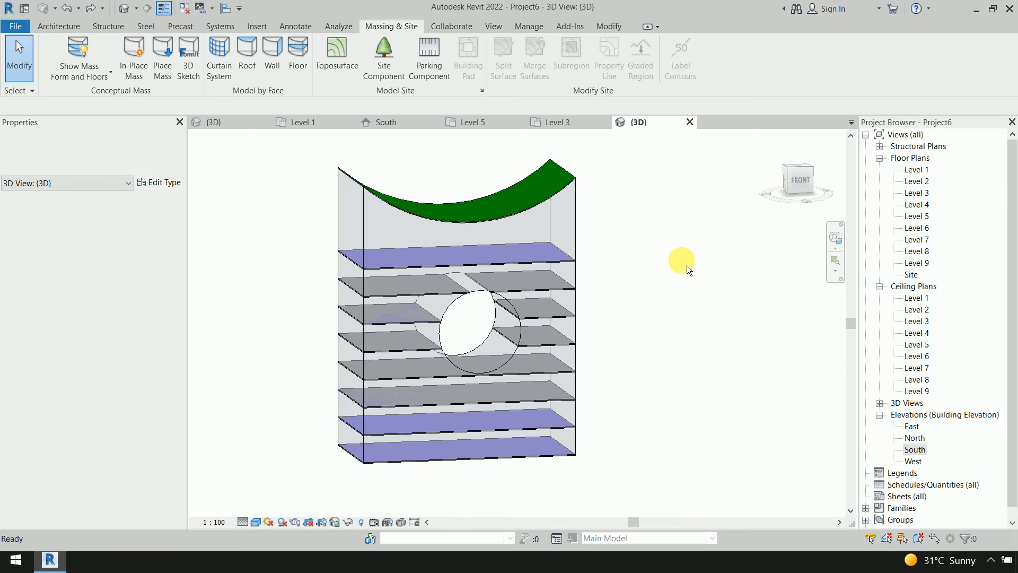
pyautogui.hotkey('ctrl', 'z')
pyautogui.hotkey('ctrl', 'z')
pyautogui.hotkey('ctrl', 'z')
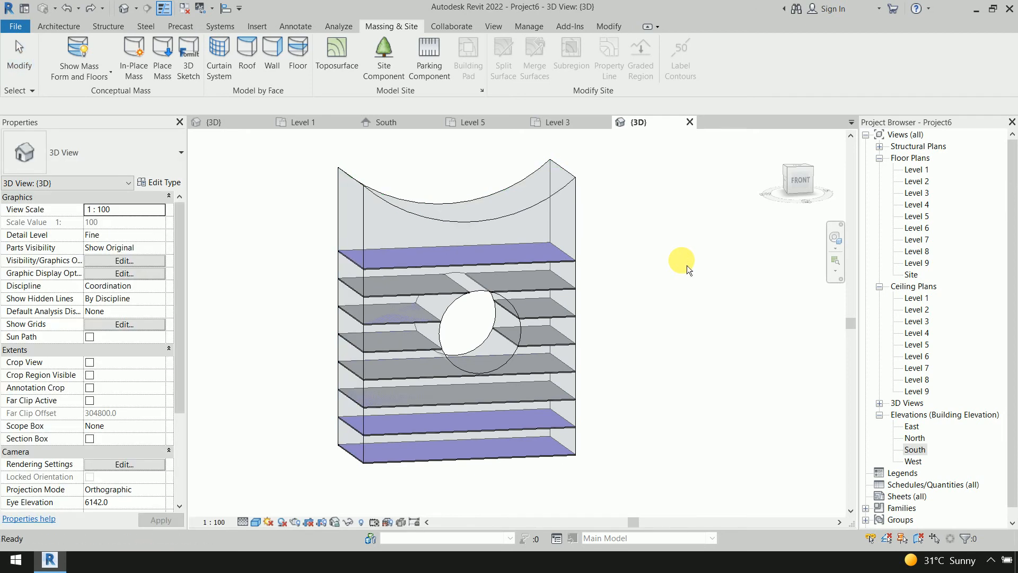
pyautogui.hotkey('ctrl', 'y')
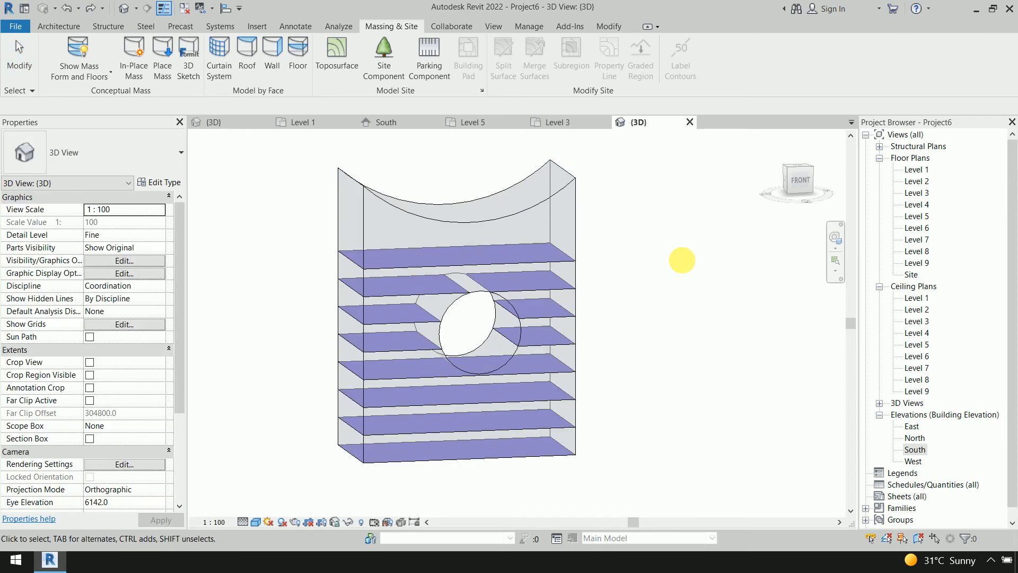
pyautogui.hotkey('ctrl', 'y')
pyautogui.hotkey('ctrl', 'y')
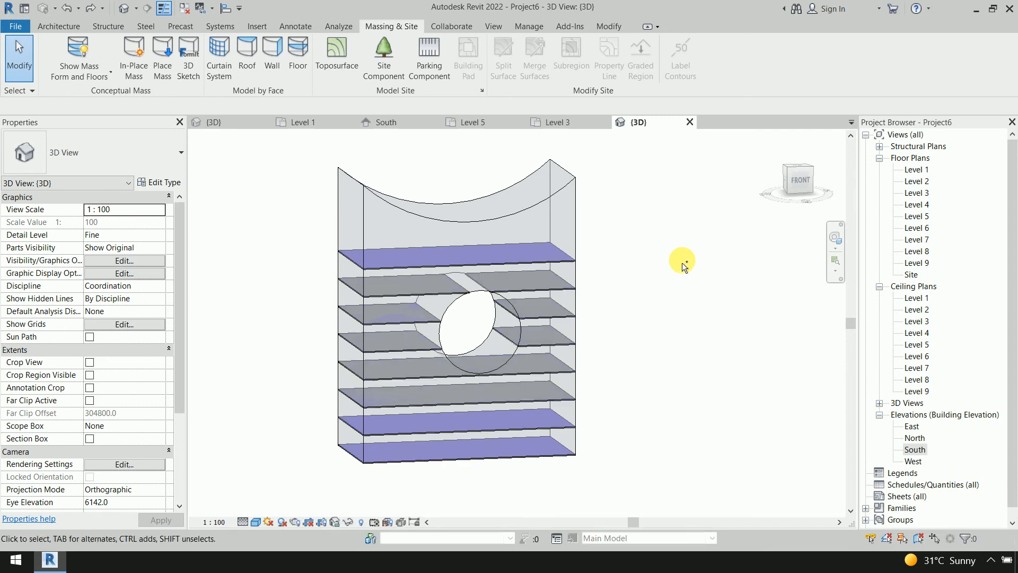
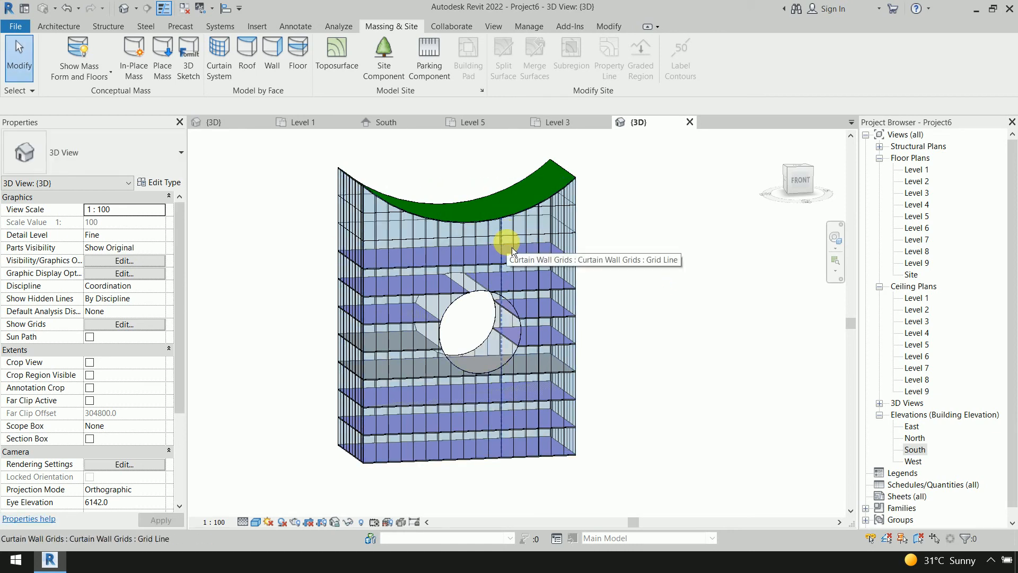
pyautogui.moveTo(684, 261); pyautogui.dragTo(572, 253, button='middle')
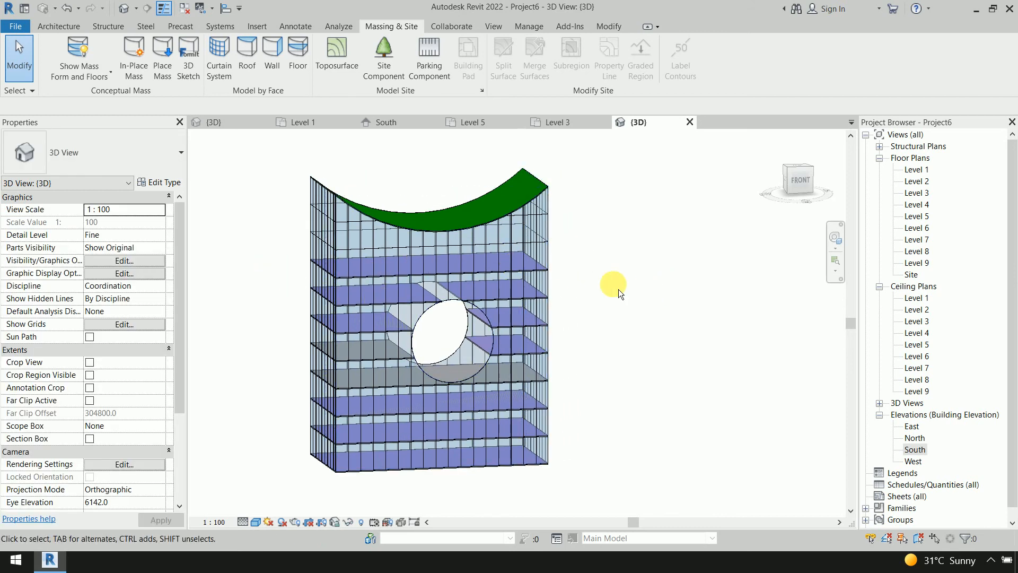
pyautogui.scroll(-3, 657, 289)
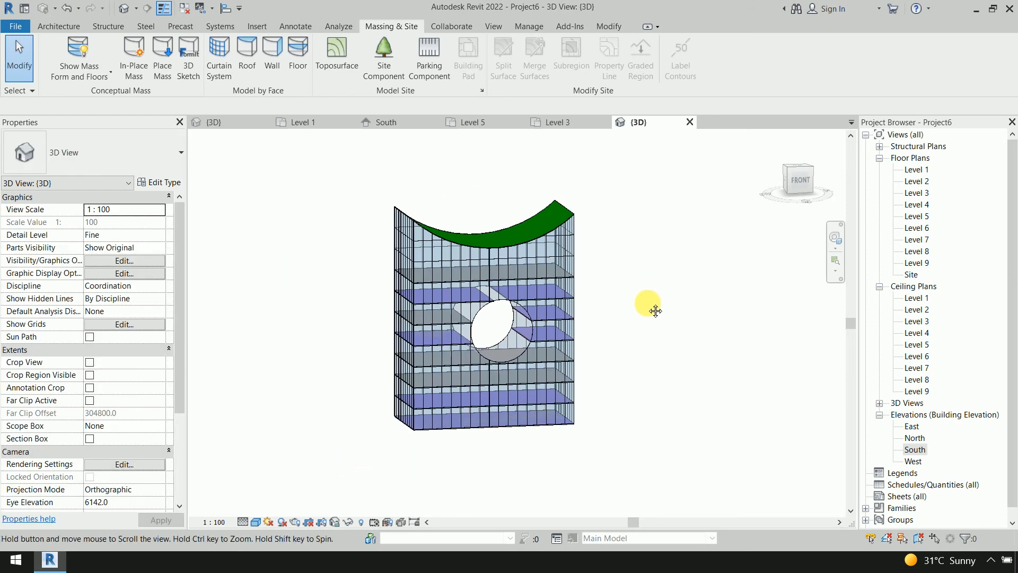
pyautogui.moveTo(656, 310); pyautogui.dragTo(653, 311, button='middle')
pyautogui.moveTo(622, 176); pyautogui.dragTo(358, 497)
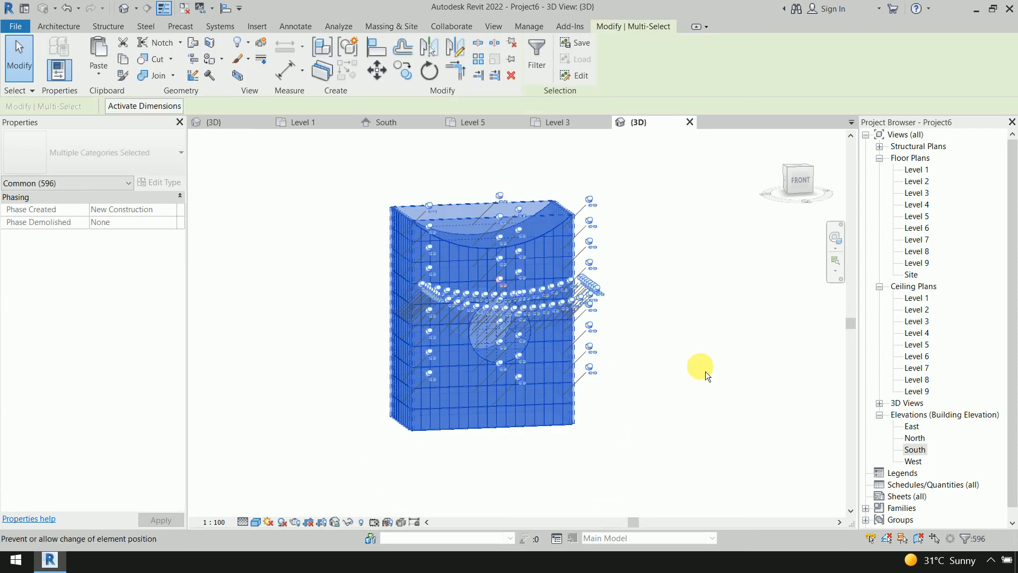
pyautogui.click(706, 371)
# Try to place an Exterior Glazing curtain wall by face on the inner surface of the circular void.
pyautogui.scroll(5, 501, 343)
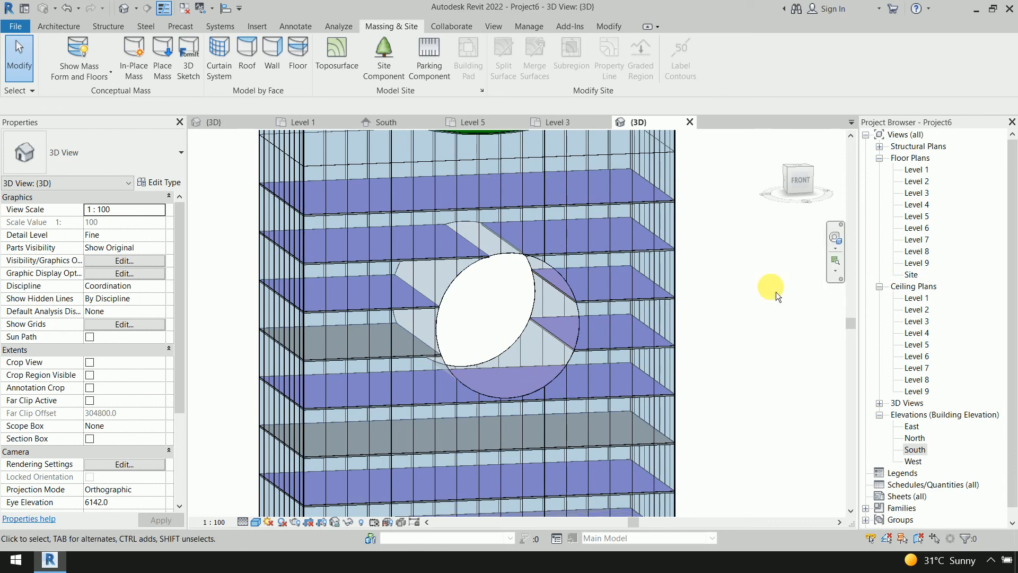
pyautogui.click(62, 31)
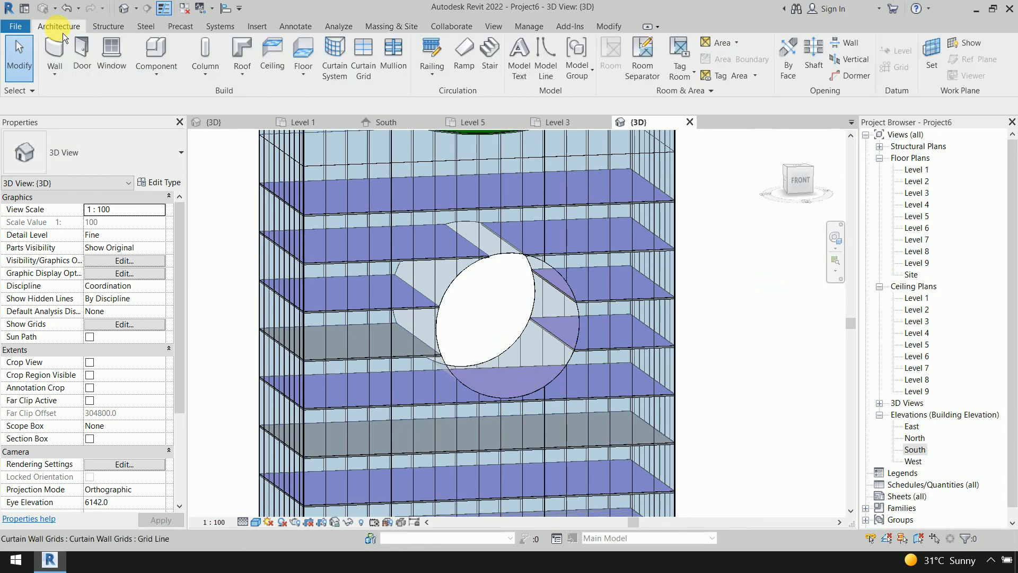
pyautogui.click(56, 51)
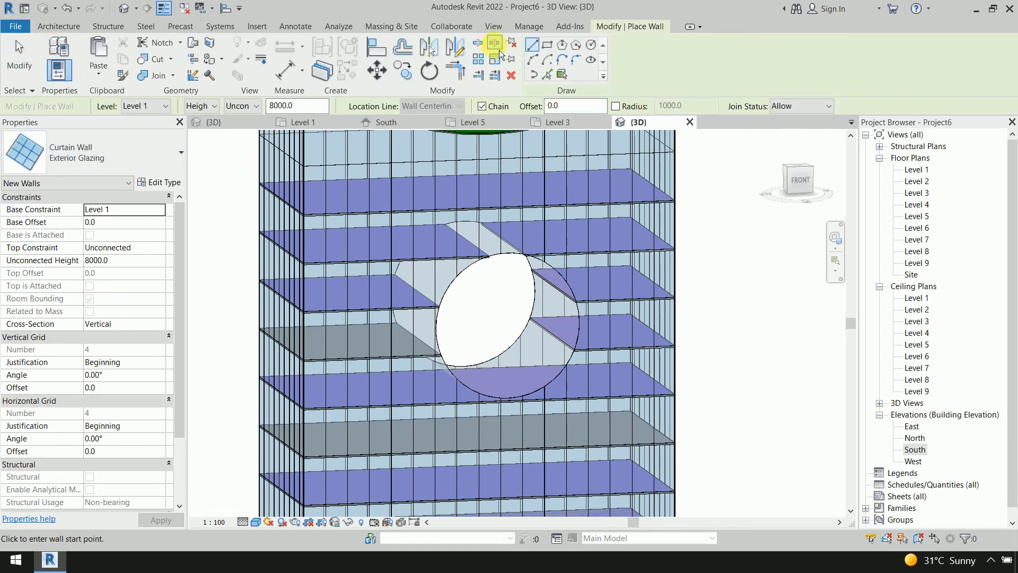
pyautogui.click(561, 75)
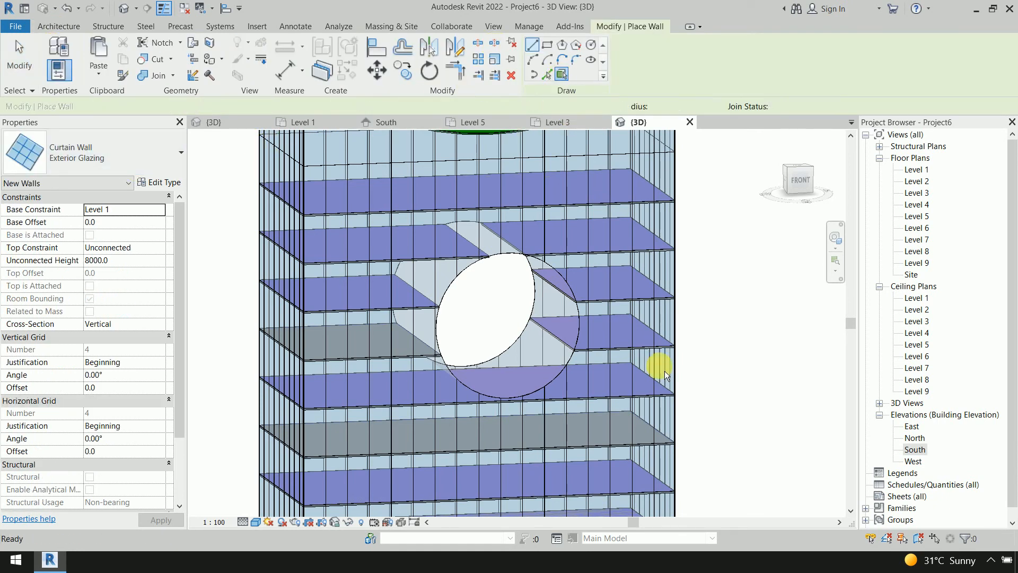
pyautogui.click(560, 284)
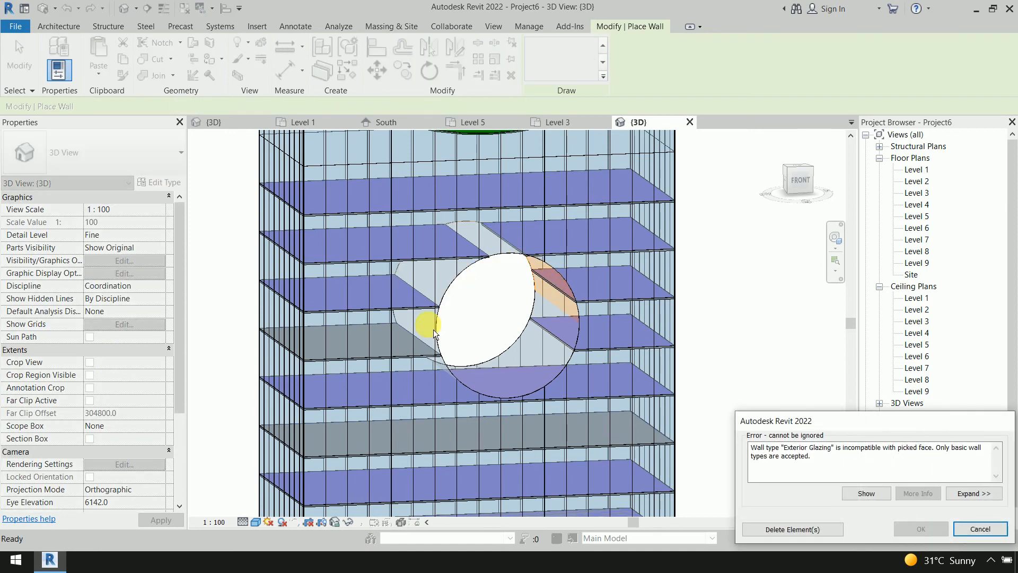
pyautogui.click(980, 529)
pyautogui.press('Escape')
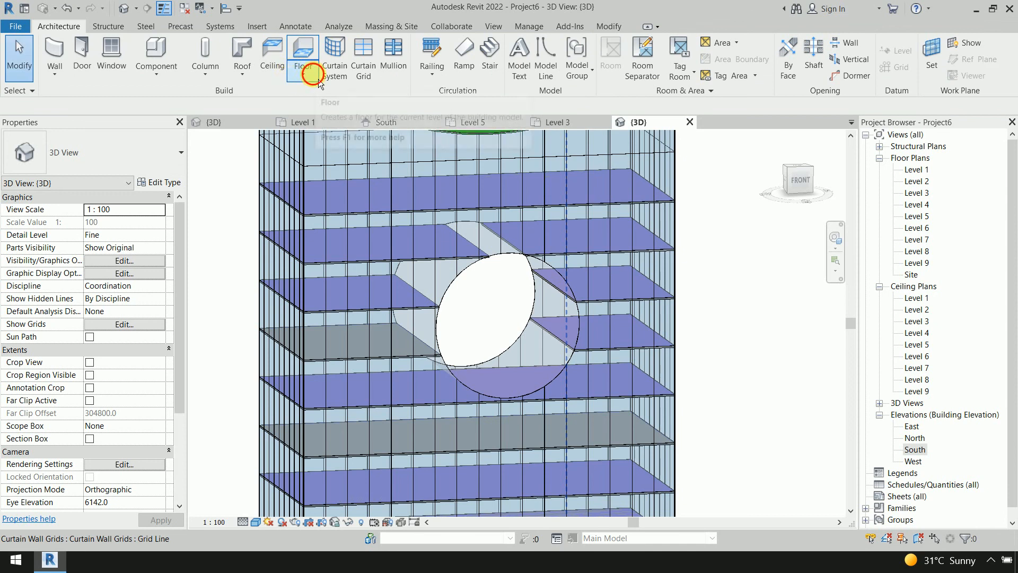
pyautogui.click(317, 80)
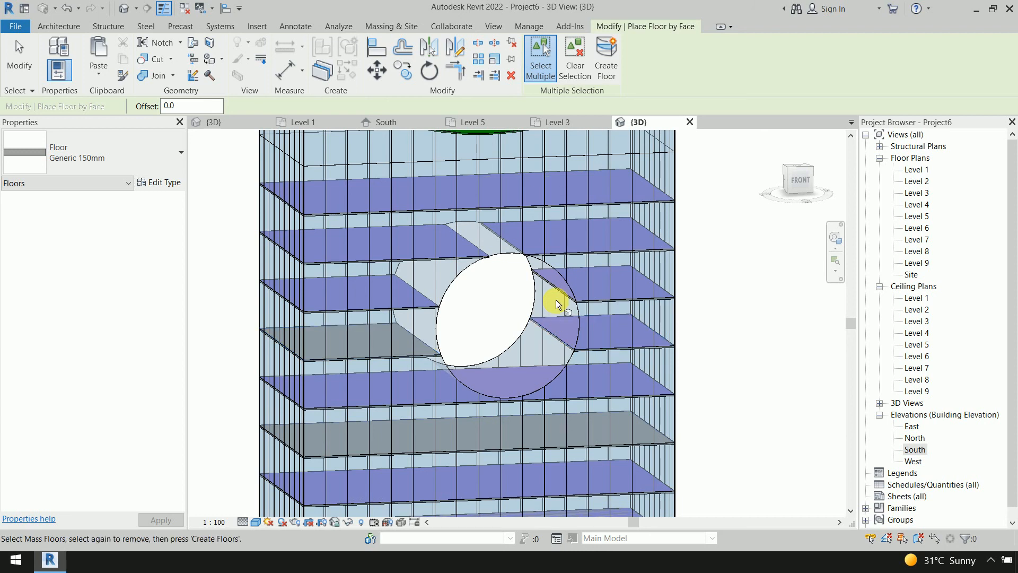
pyautogui.rightClick(714, 254)
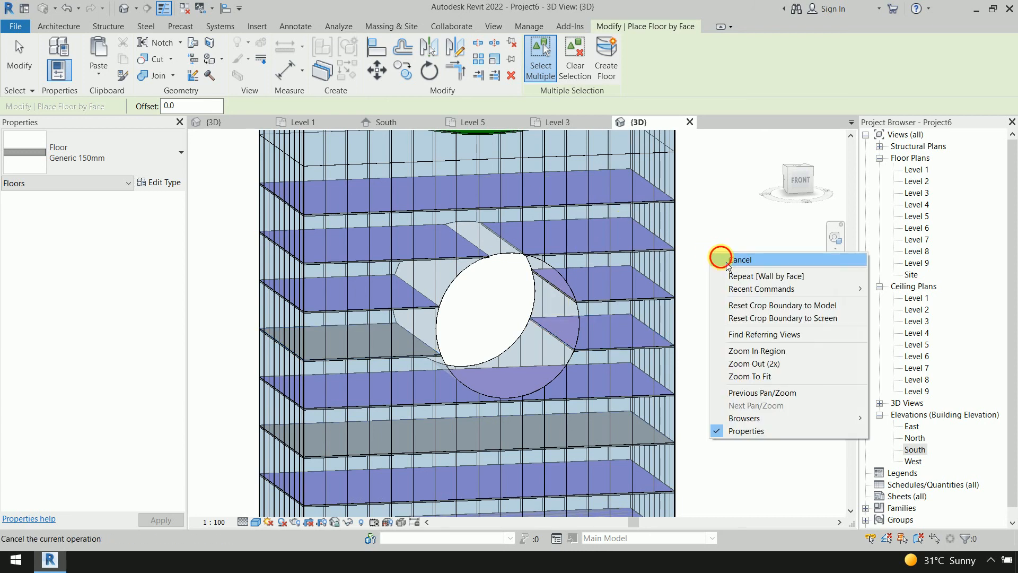
pyautogui.click(738, 253)
# Create a Generic - 125mm Basic Roof by face on the lower curved surface inside the circular void.
pyautogui.click(393, 26)
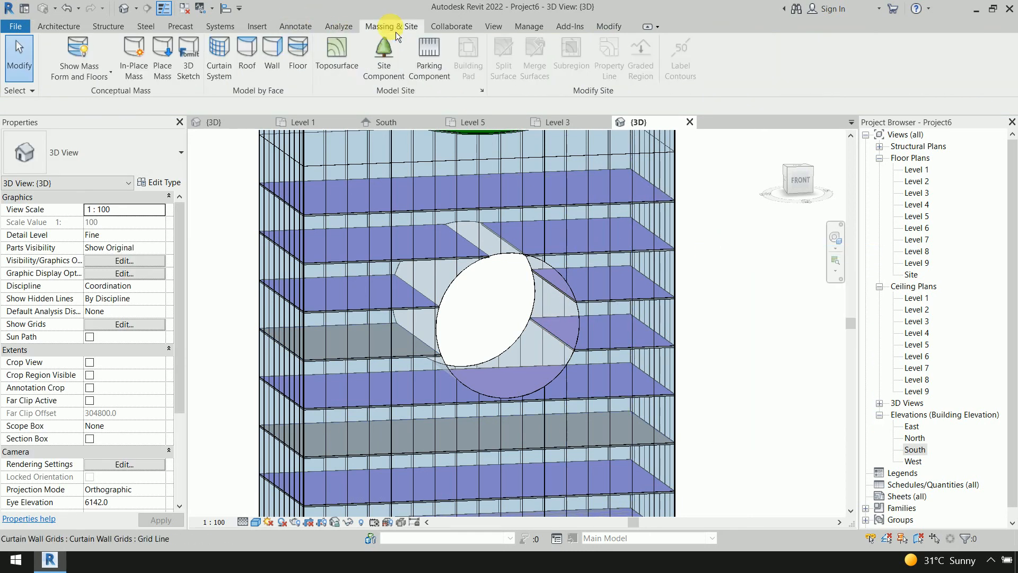
pyautogui.click(259, 66)
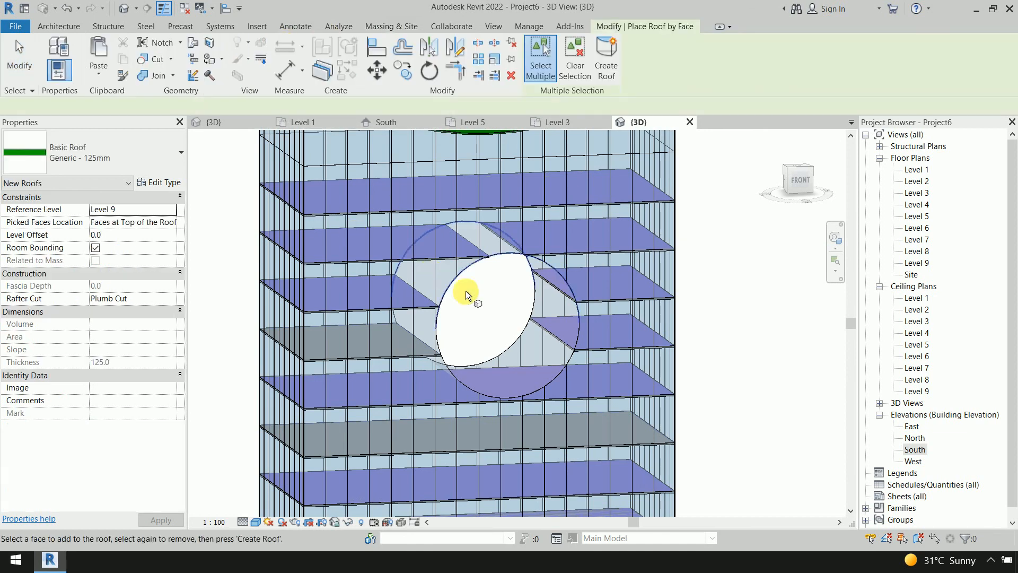
pyautogui.click(572, 324)
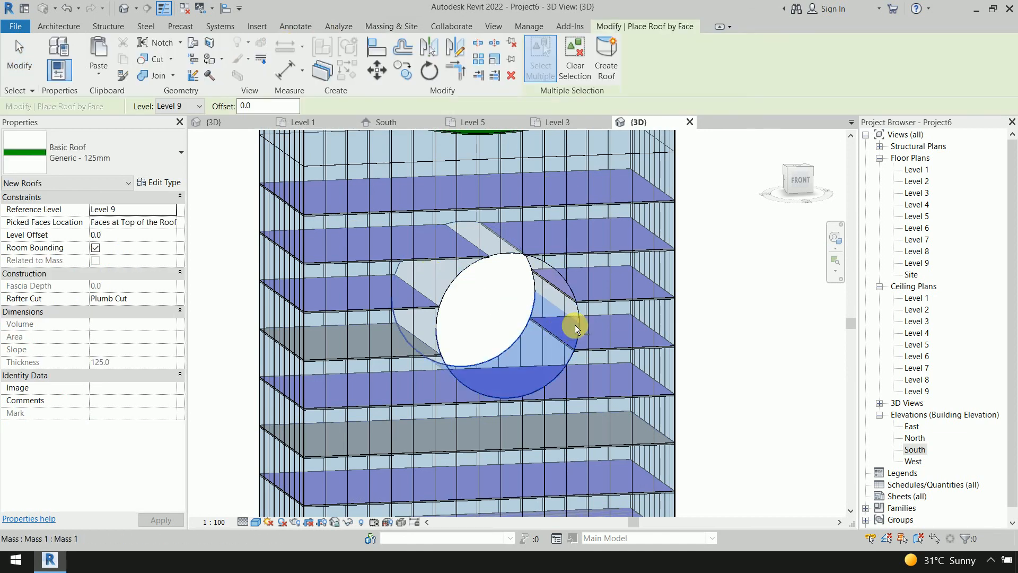
pyautogui.click(565, 290)
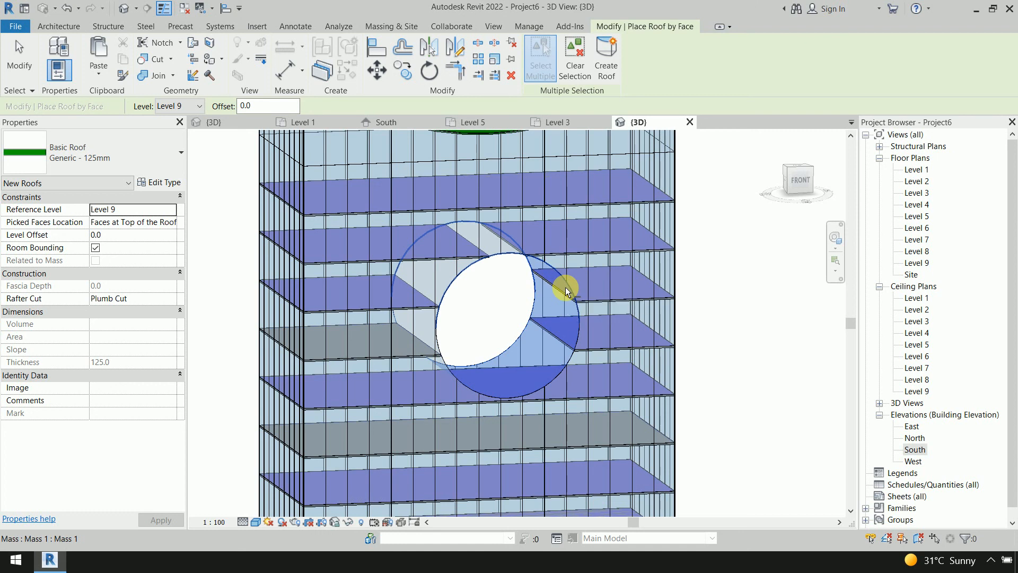
pyautogui.click(606, 74)
pyautogui.scroll(-3, 728, 337)
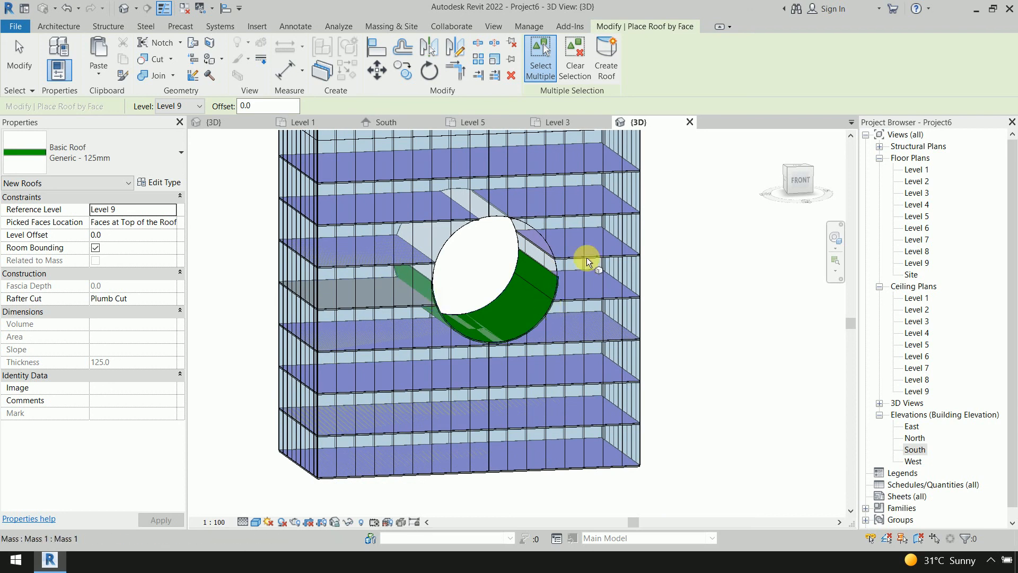
pyautogui.scroll(4, 545, 297)
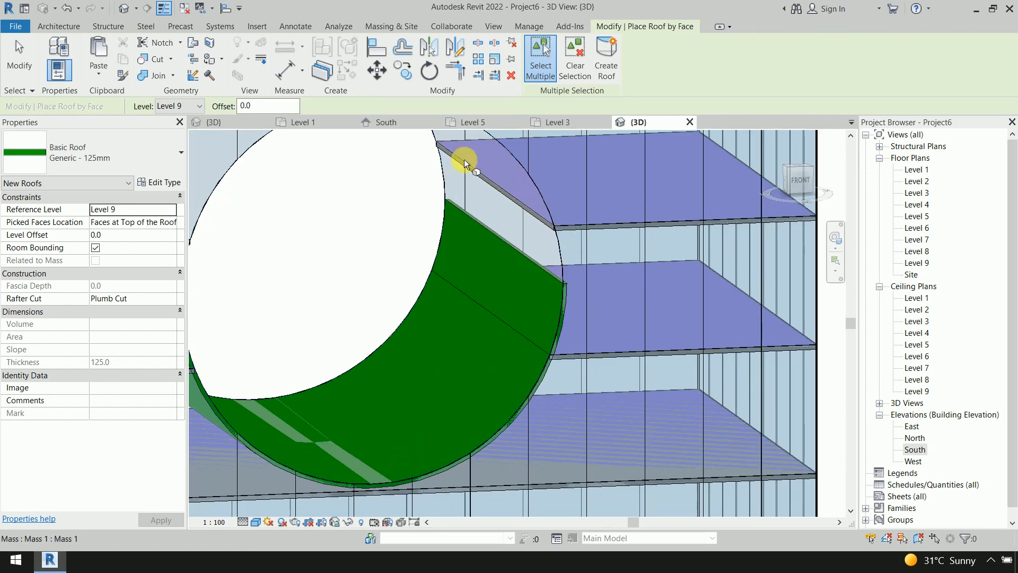
pyautogui.scroll(-2, 520, 276)
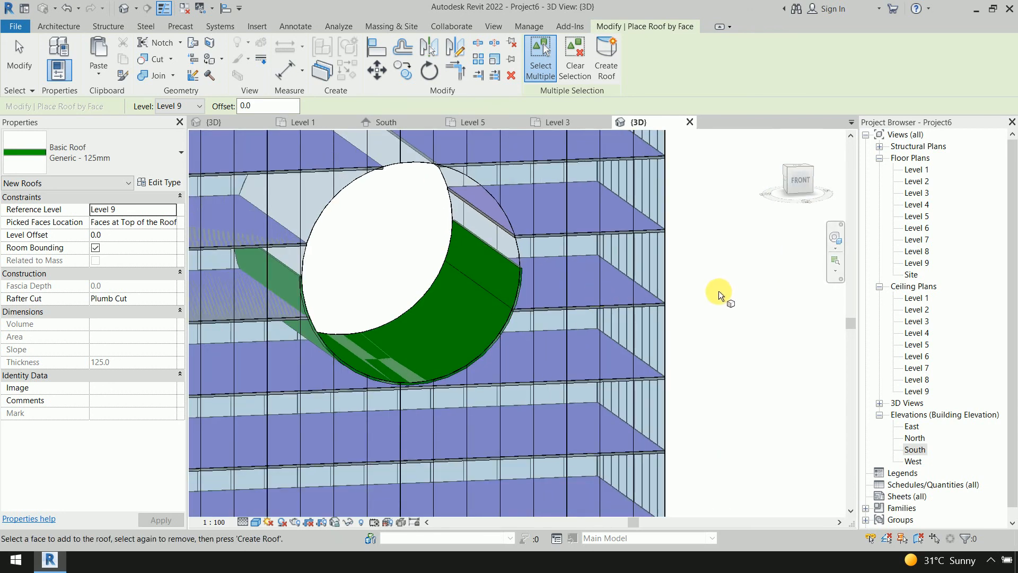
pyautogui.press('Escape')
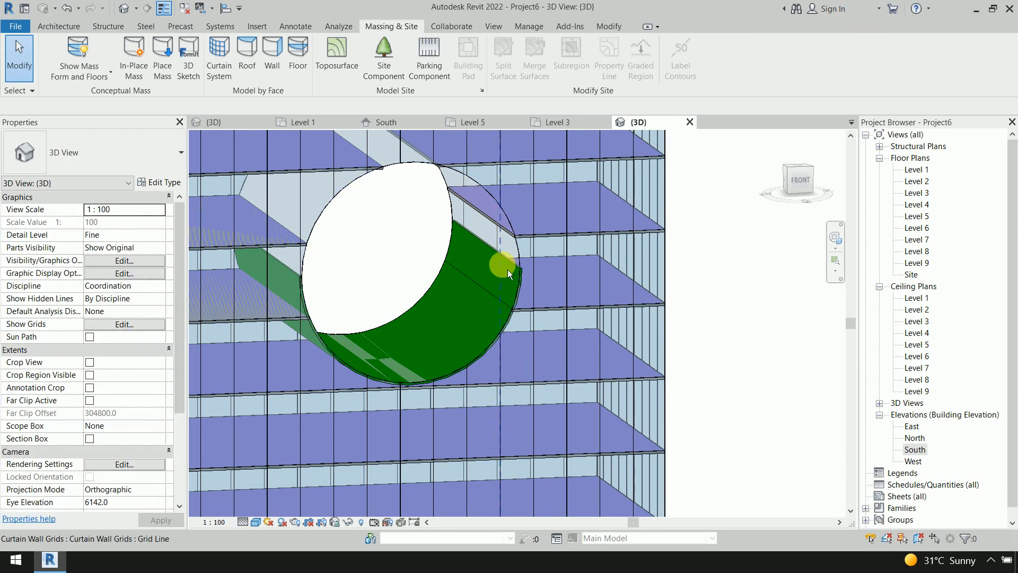
pyautogui.click(488, 251)
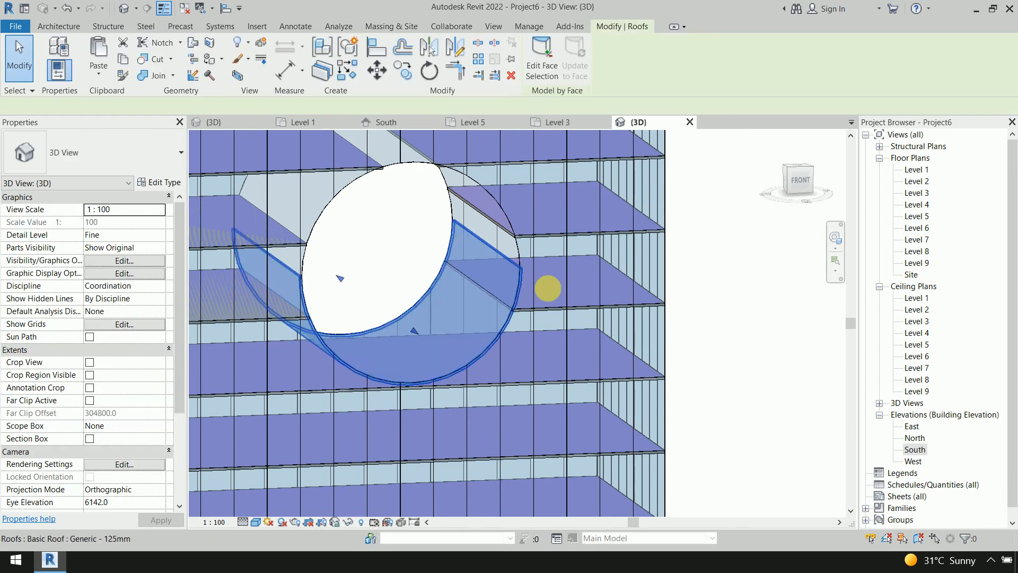
pyautogui.click(737, 296)
# Select the whole building, filter the selection to Mass and Mass Floor only, and delete those elements, keeping the floors, roofs and curtain walls.
pyautogui.scroll(-2, 738, 296)
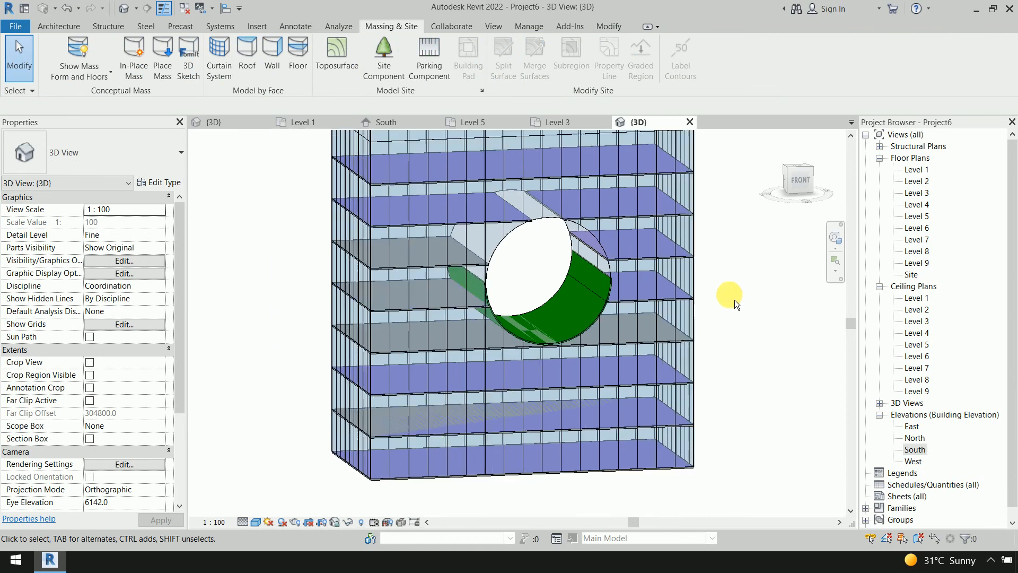
pyautogui.moveTo(735, 300); pyautogui.dragTo(690, 309, button='middle')
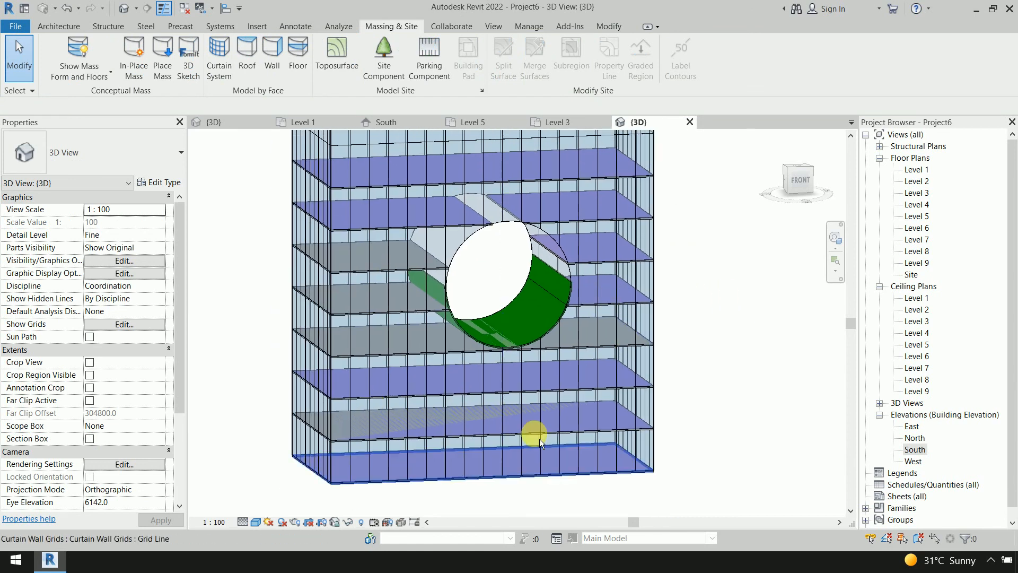
pyautogui.scroll(-2, 710, 311)
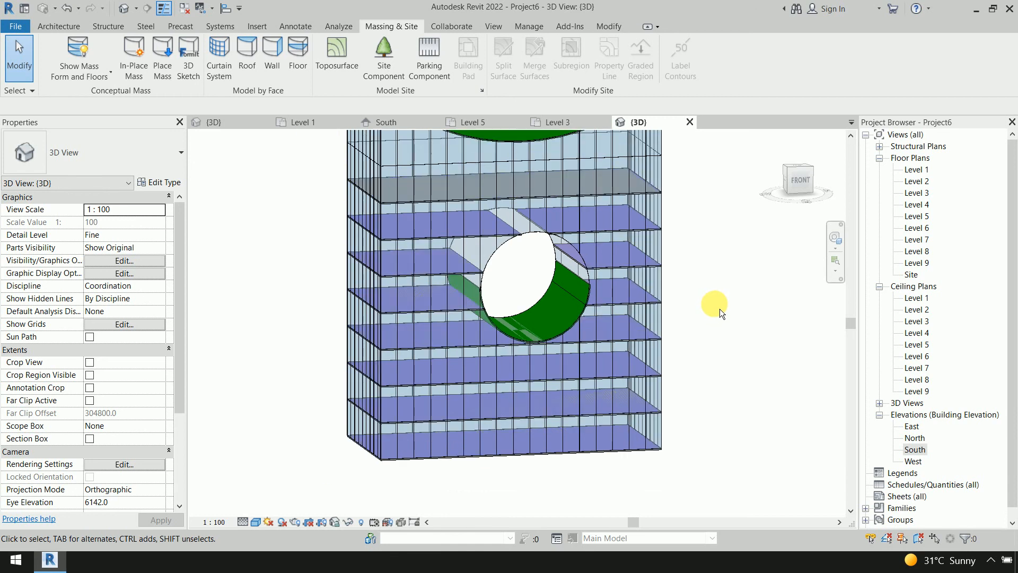
pyautogui.moveTo(720, 308); pyautogui.dragTo(688, 348, button='middle')
pyautogui.scroll(-1, 691, 356)
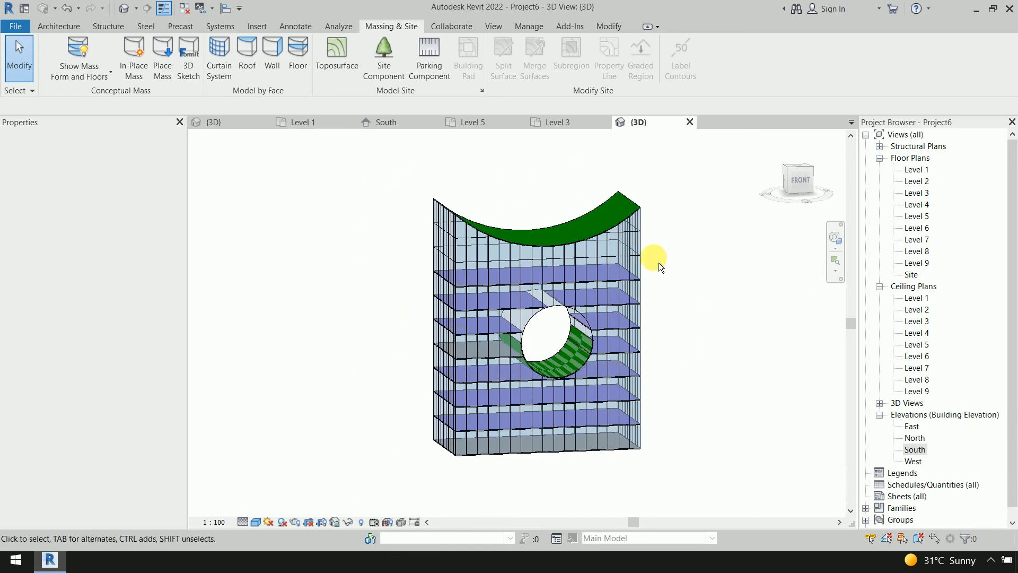
pyautogui.moveTo(673, 167); pyautogui.dragTo(405, 466)
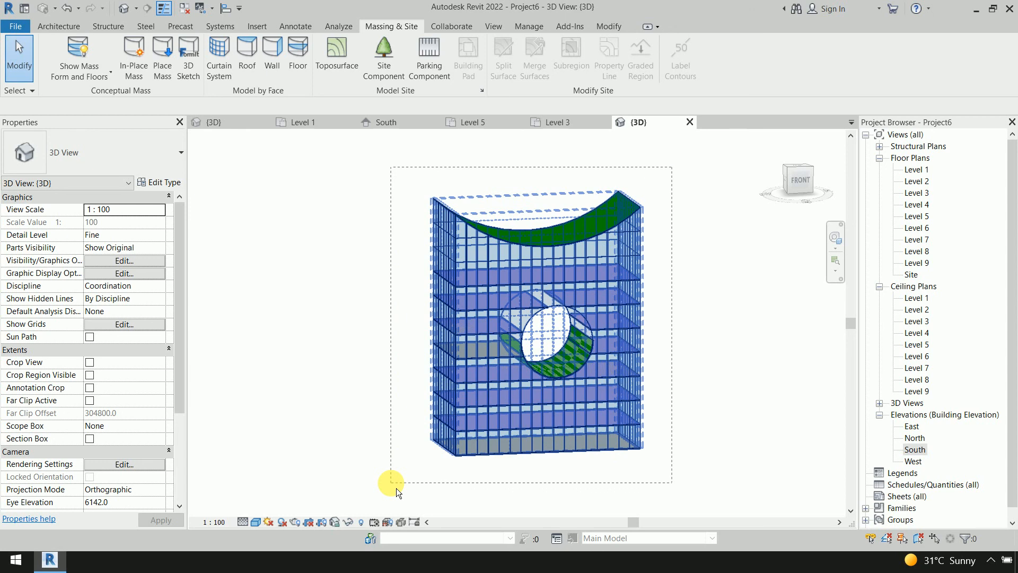
pyautogui.moveTo(397, 488); pyautogui.dragTo(397, 488)
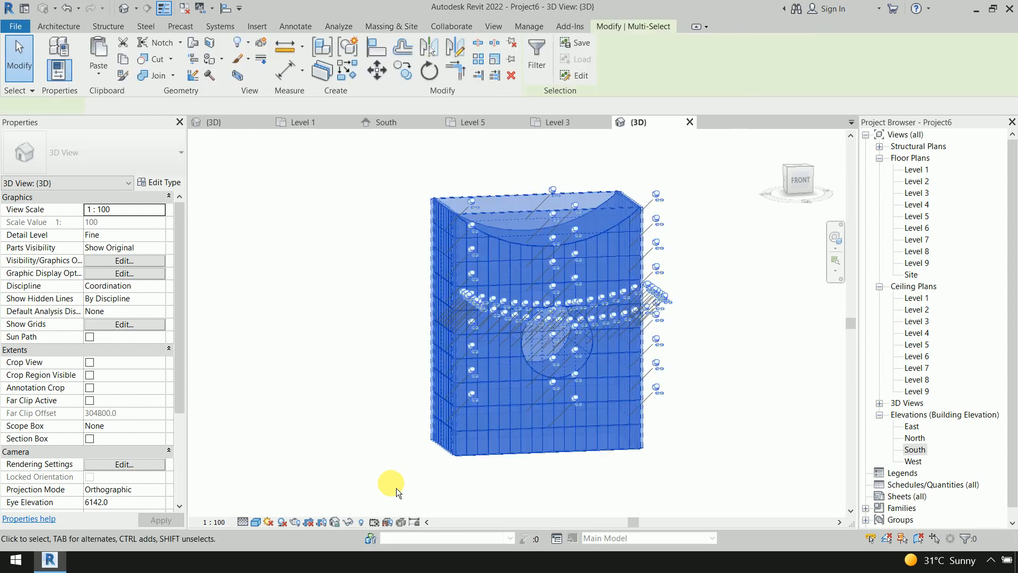
pyautogui.click(538, 73)
pyautogui.click(534, 182)
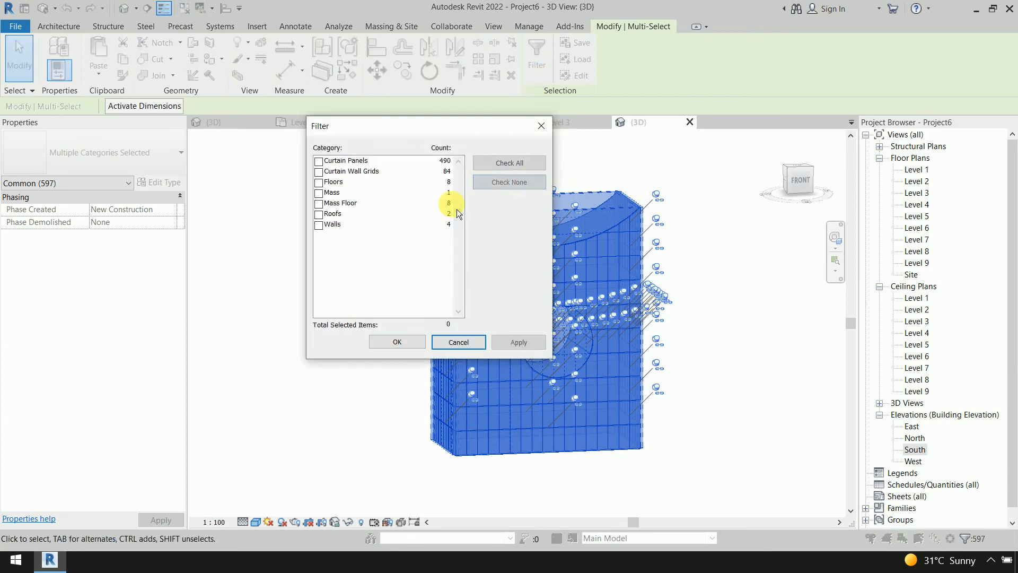
pyautogui.click(319, 193)
pyautogui.click(318, 203)
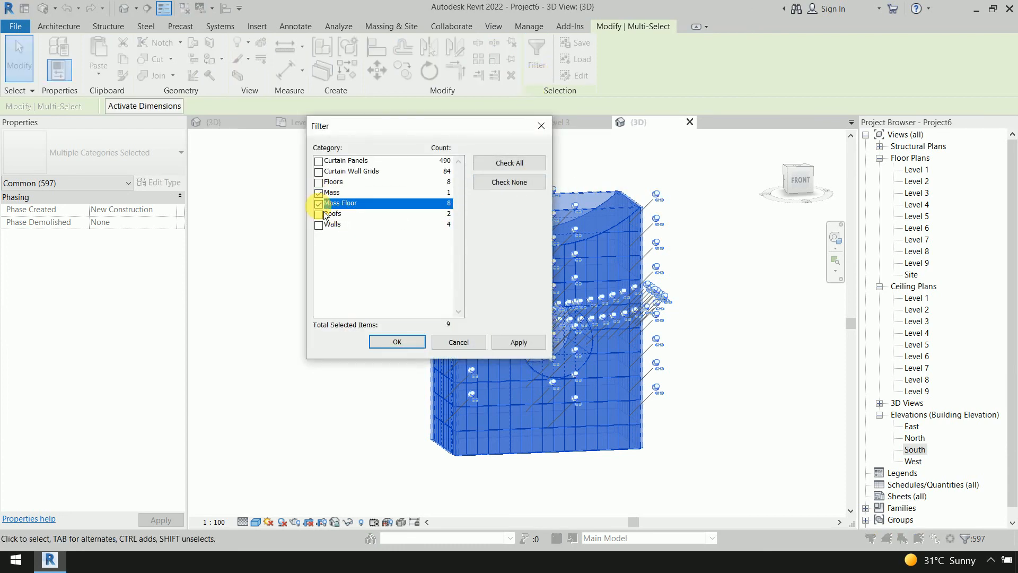
pyautogui.click(397, 342)
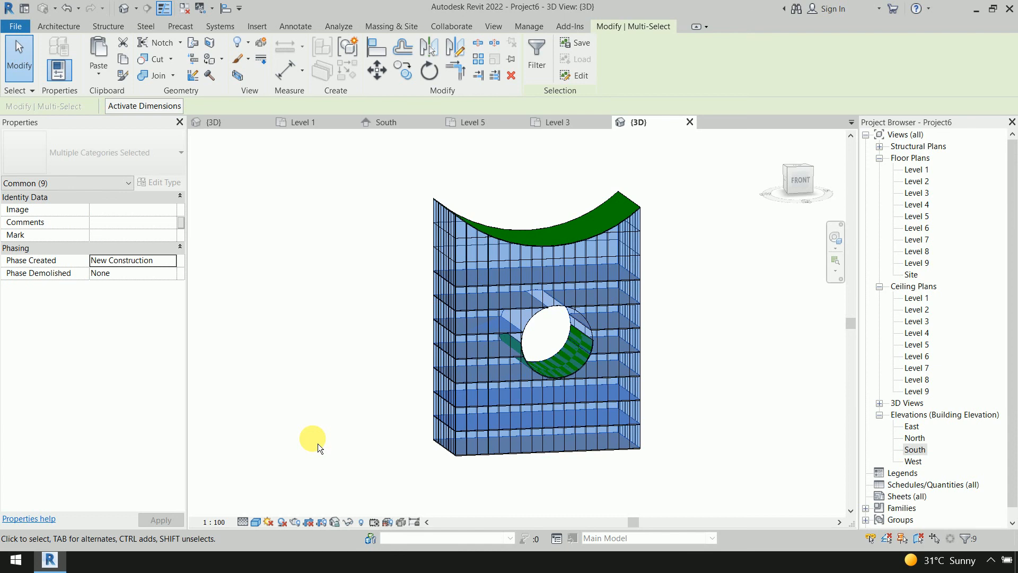
pyautogui.click(318, 443)
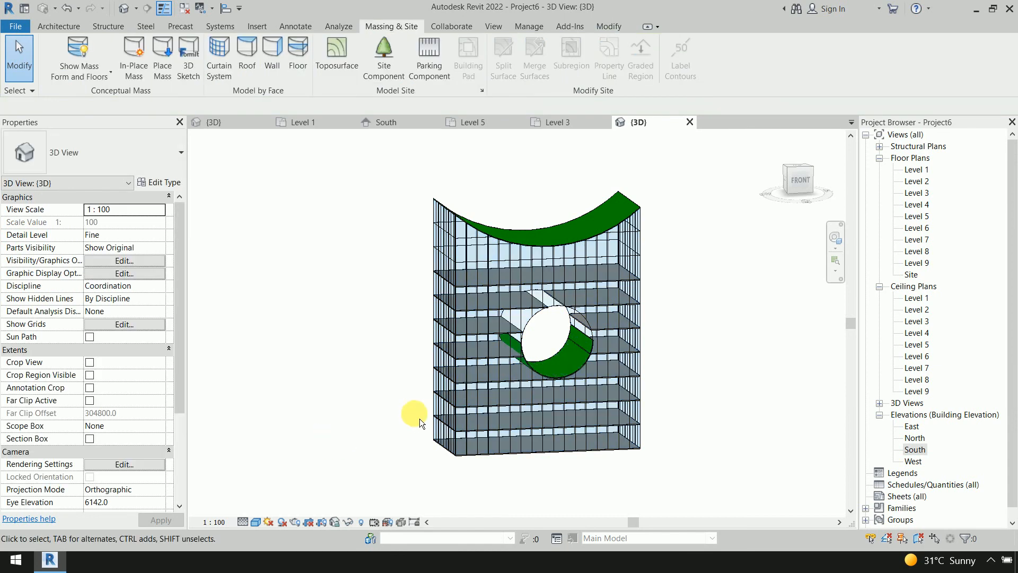
# Examine the finished building in 3D, view the twisted tower in Project5 from another side, and return to the Project6 3D view.
pyautogui.moveTo(666, 364); pyautogui.dragTo(617, 352, button='middle')
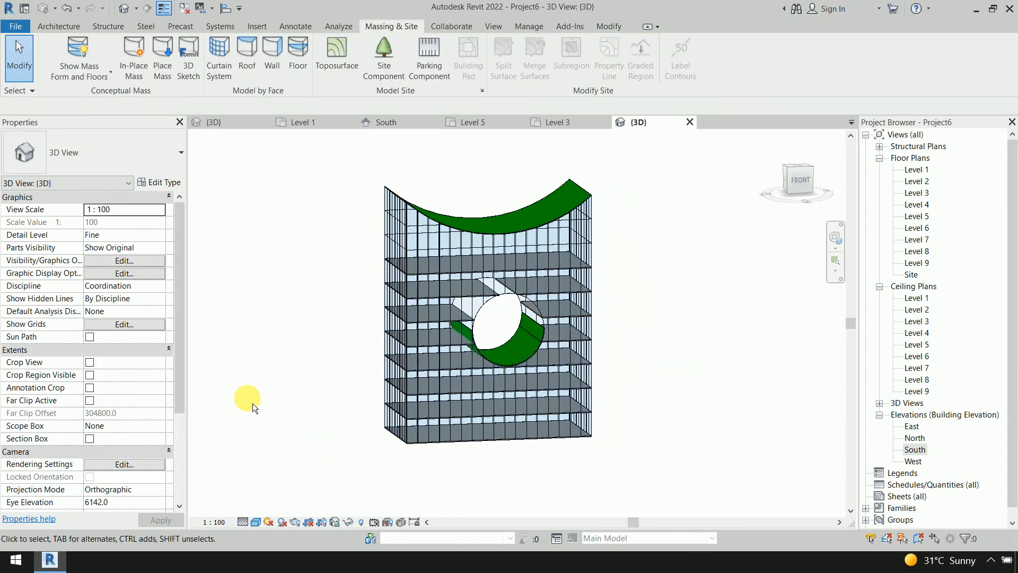
pyautogui.keyDown('shift'); pyautogui.moveTo(252, 403); pyautogui.dragTo(273, 409, button='middle'); pyautogui.keyUp('shift')
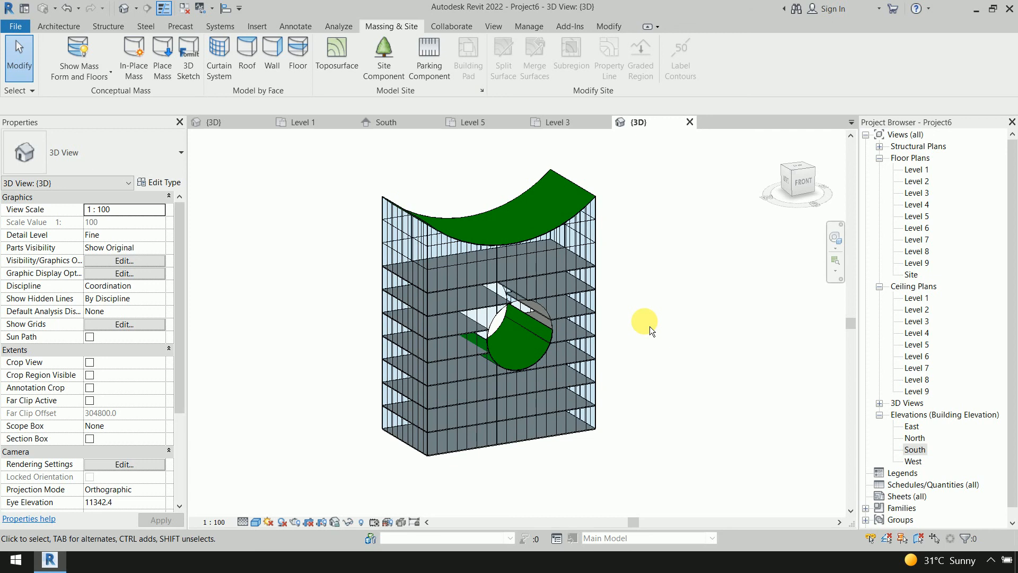
pyautogui.click(236, 130)
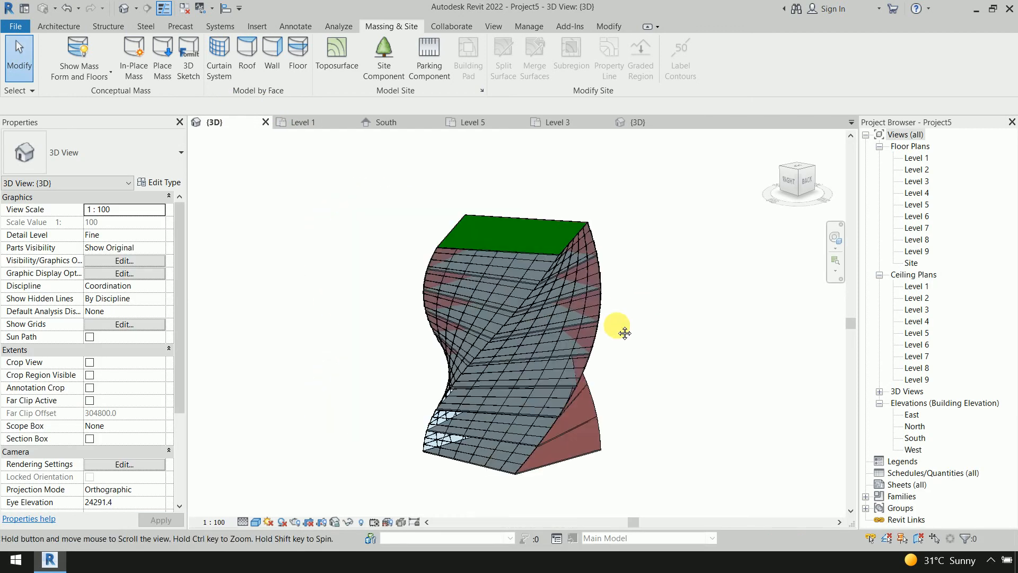
pyautogui.keyDown('shift'); pyautogui.moveTo(627, 394); pyautogui.dragTo(688, 345, button='middle'); pyautogui.keyUp('shift')
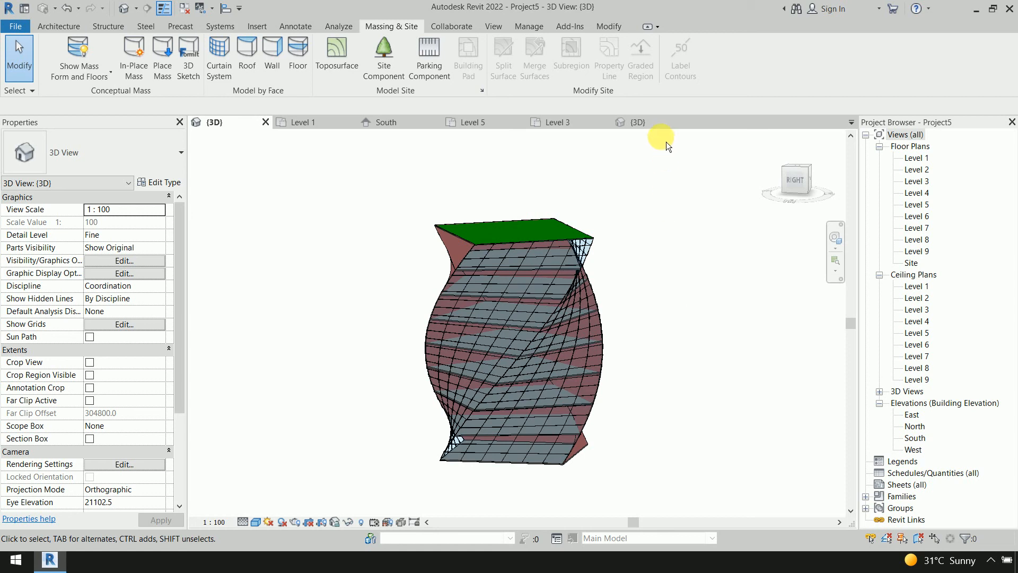
pyautogui.click(662, 125)
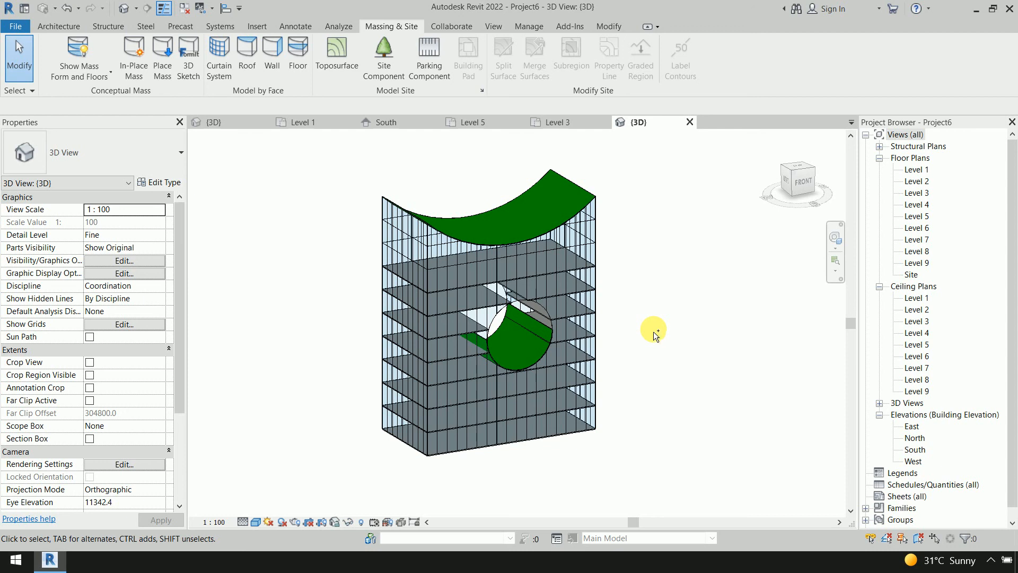
pyautogui.press('alt')
pyautogui.press('Escape')
pyautogui.hotkey('alt', 'Tab')
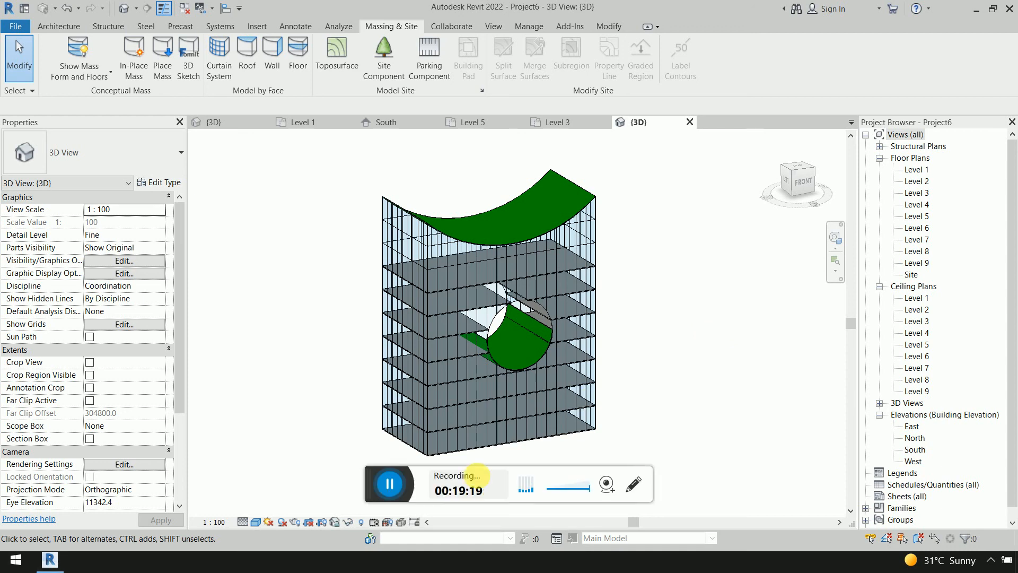